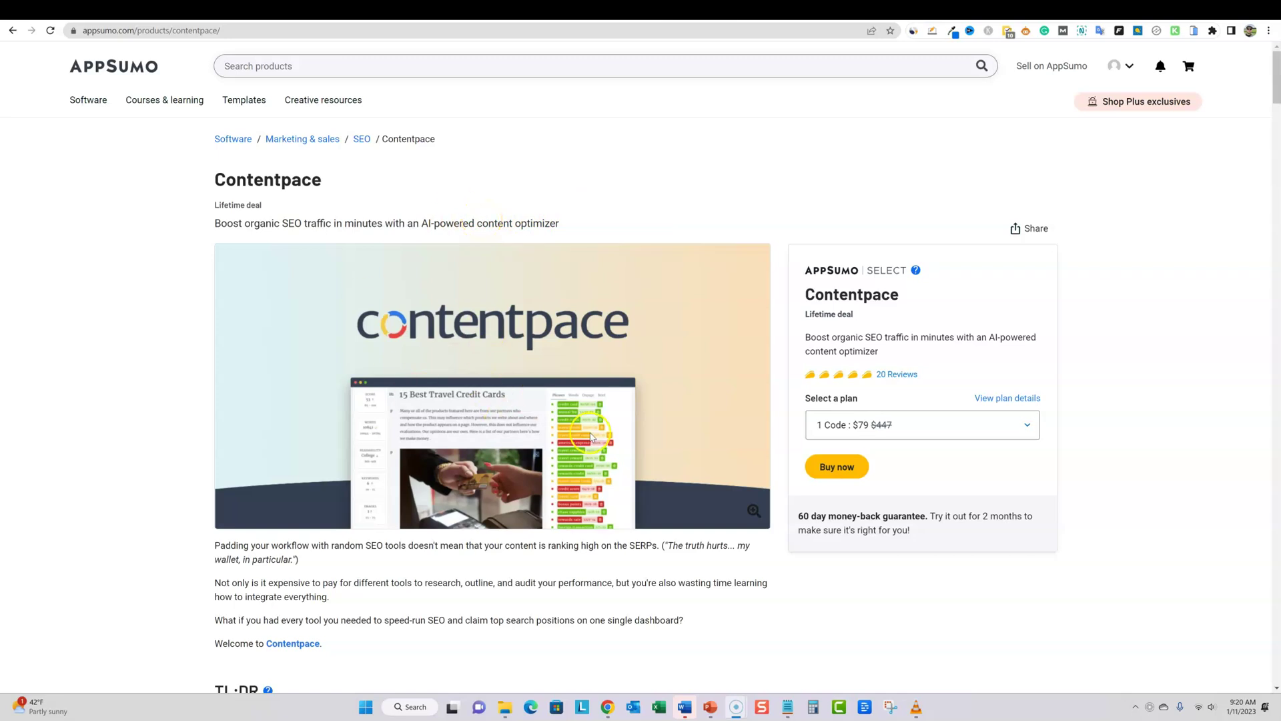
Step: Switch to the Google results for "is postpace contentpace" and skim the listed pages
{"action": "left_click", "coordinate": [820, 13]}
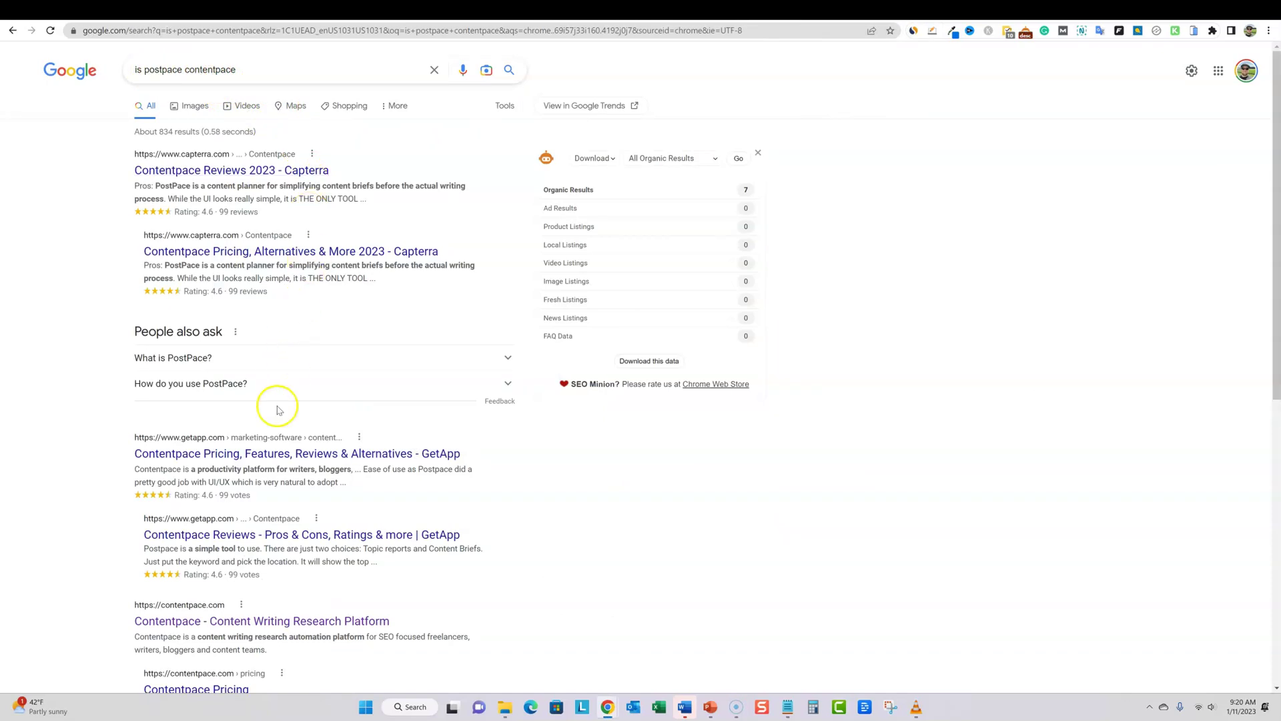
{"action": "scroll", "coordinate": [261, 517], "scroll_direction": "down", "scroll_amount": 4}
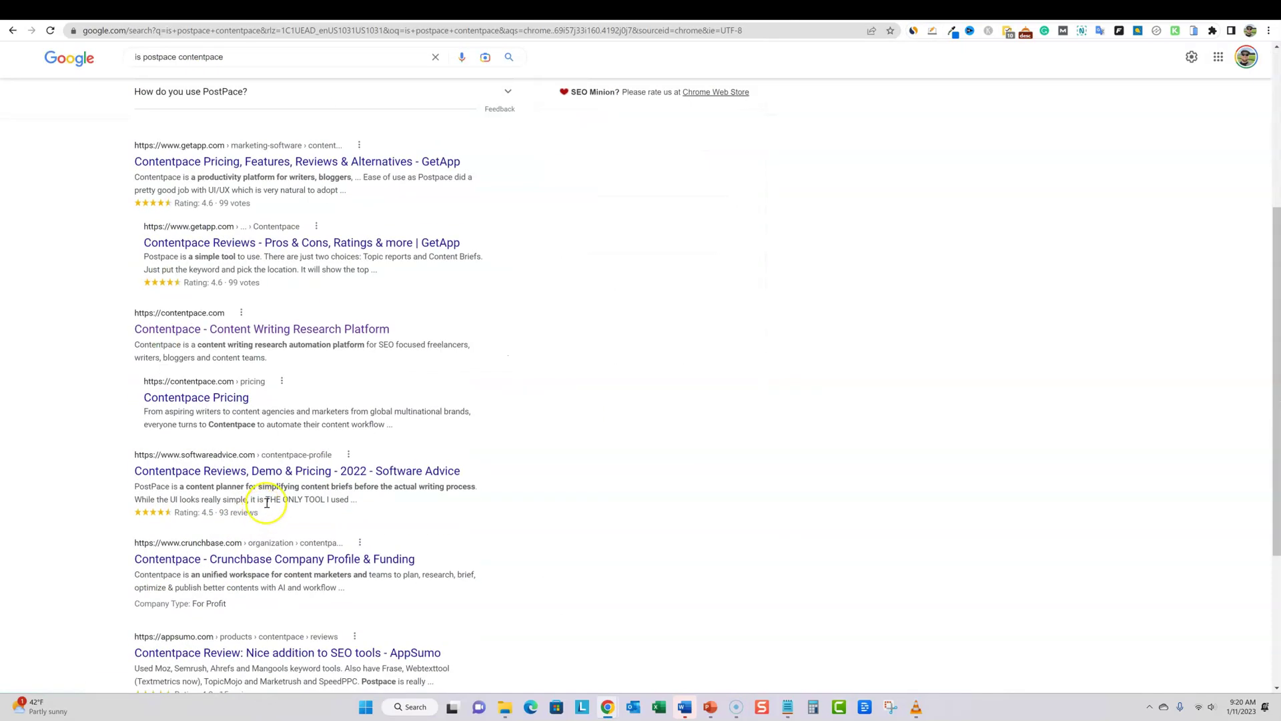
{"action": "scroll", "coordinate": [425, 477], "scroll_direction": "up", "scroll_amount": 4}
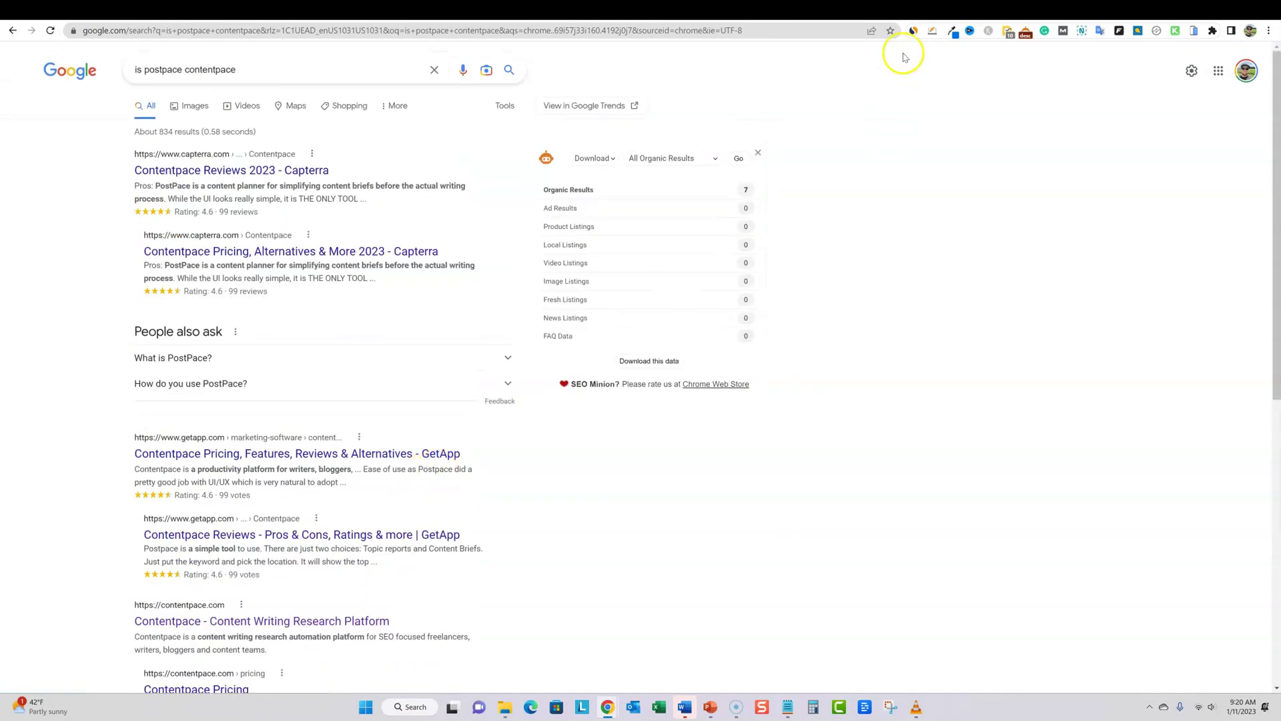
Step: Check the Google results for "postpace" and view the postpace.io homepage
{"action": "left_click", "coordinate": [896, 12]}
{"action": "scroll", "coordinate": [67, 137], "scroll_direction": "up", "scroll_amount": 2}
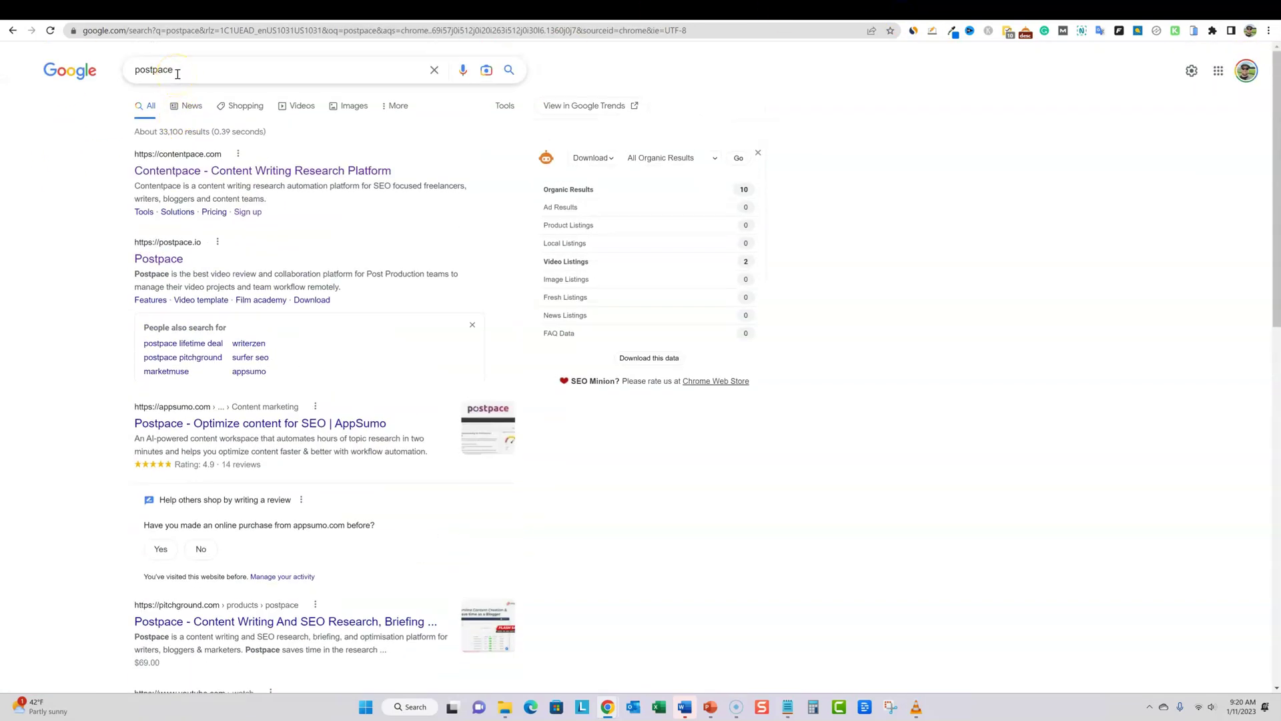
{"action": "right_click", "coordinate": [166, 260]}
{"action": "key", "text": "Escape"}
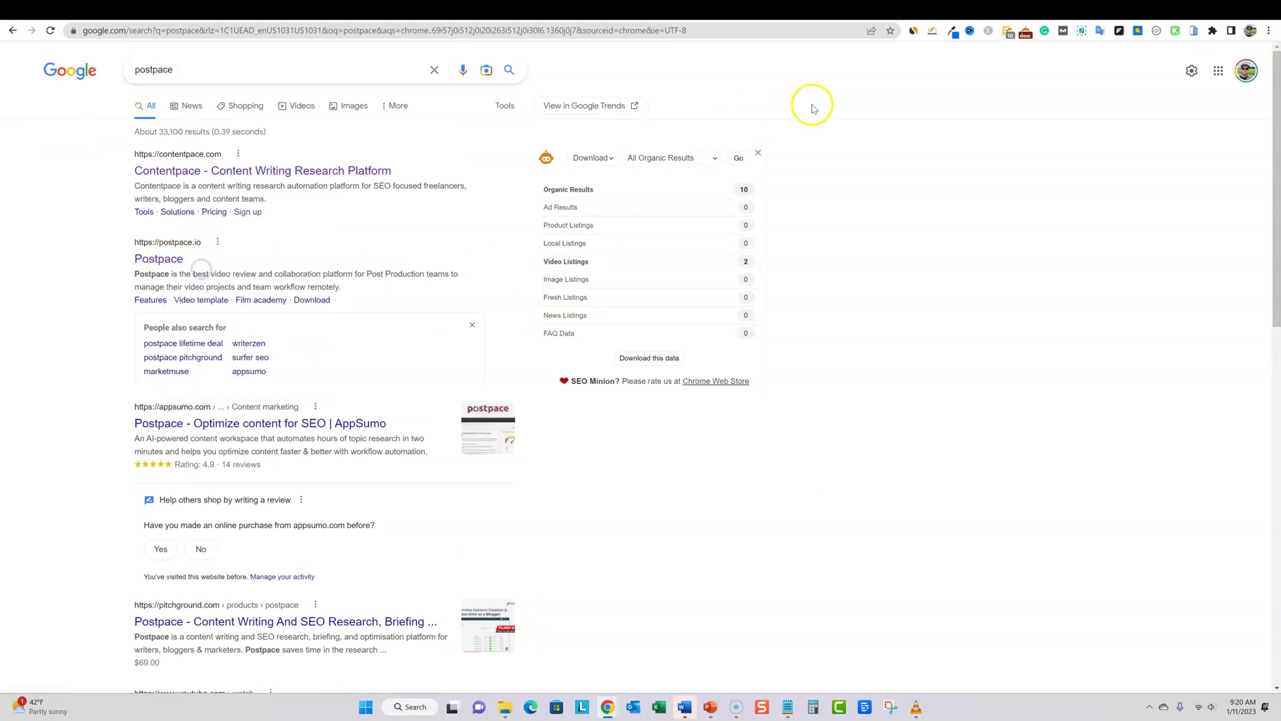
{"action": "left_click", "coordinate": [903, 13]}
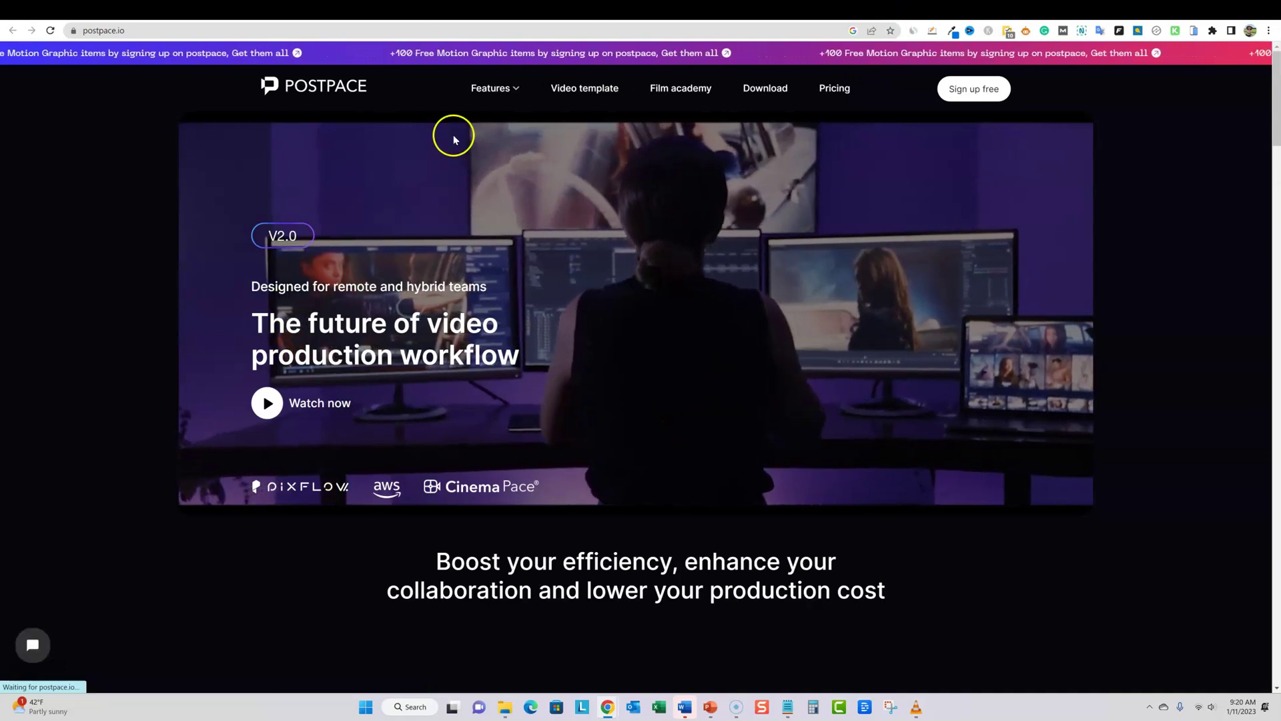
{"action": "mouse_move", "coordinate": [494, 88]}
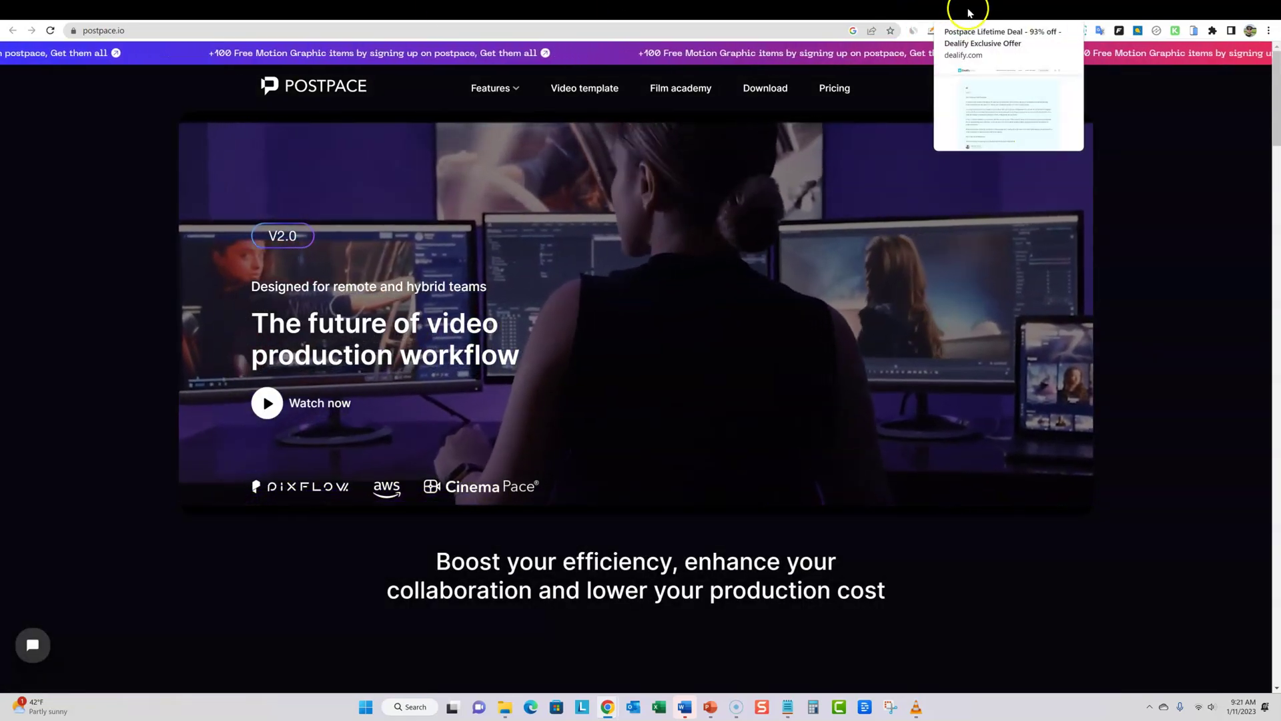
Step: View the top of the Dealify Postpace deal page and compare it with the postpace.io homepage
{"action": "left_click", "coordinate": [966, 10]}
{"action": "scroll", "coordinate": [584, 392], "scroll_direction": "up", "scroll_amount": 17}
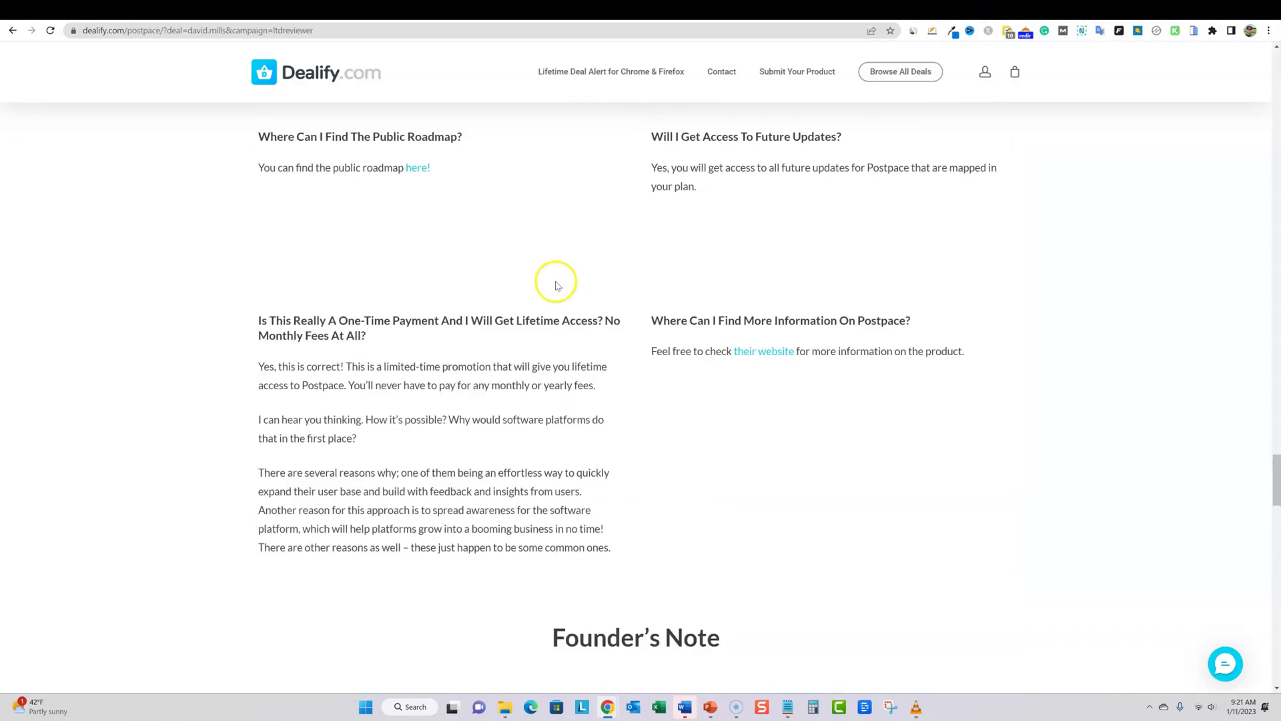
{"action": "left_click_drag", "start_coordinate": [1271, 394], "coordinate": [1265, 40]}
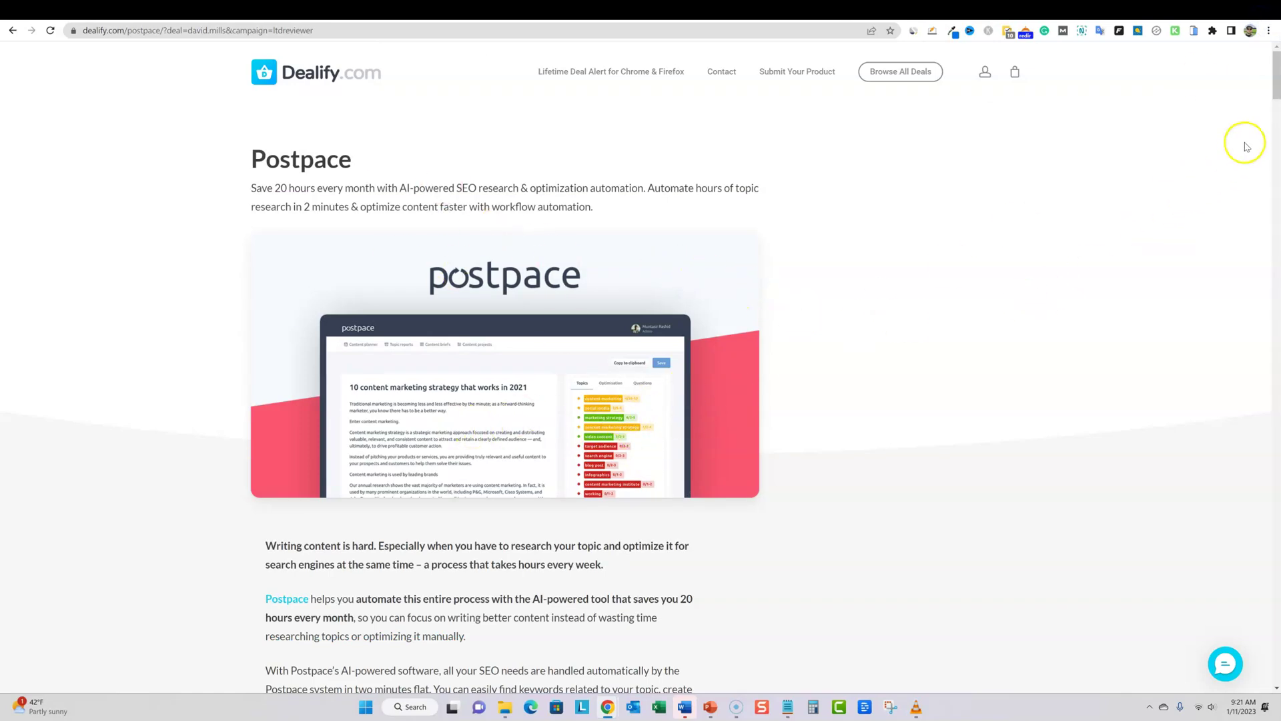
{"action": "left_click", "coordinate": [1276, 83]}
{"action": "left_click", "coordinate": [914, 10]}
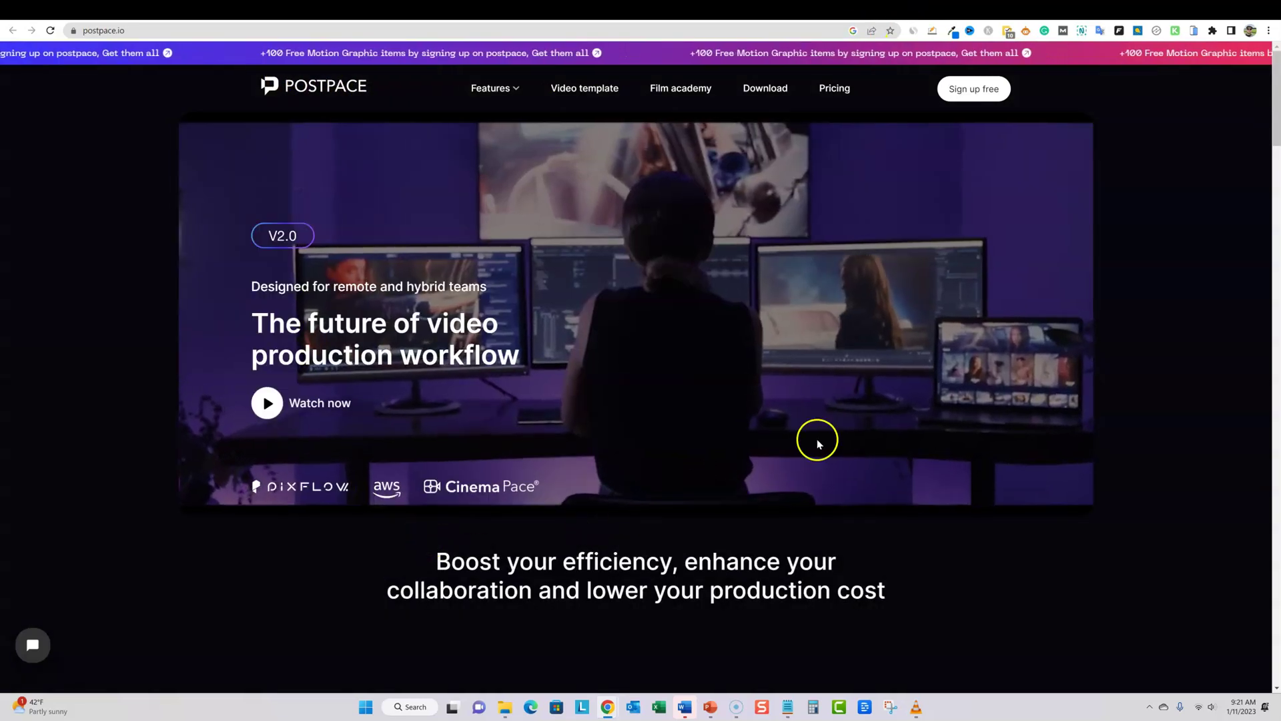
Step: Read through the Dealify Postpace deal page down to the Founder's Note and highlight the founder's message
{"action": "left_click", "coordinate": [974, 8]}
{"action": "scroll", "coordinate": [921, 238], "scroll_direction": "down", "scroll_amount": 20}
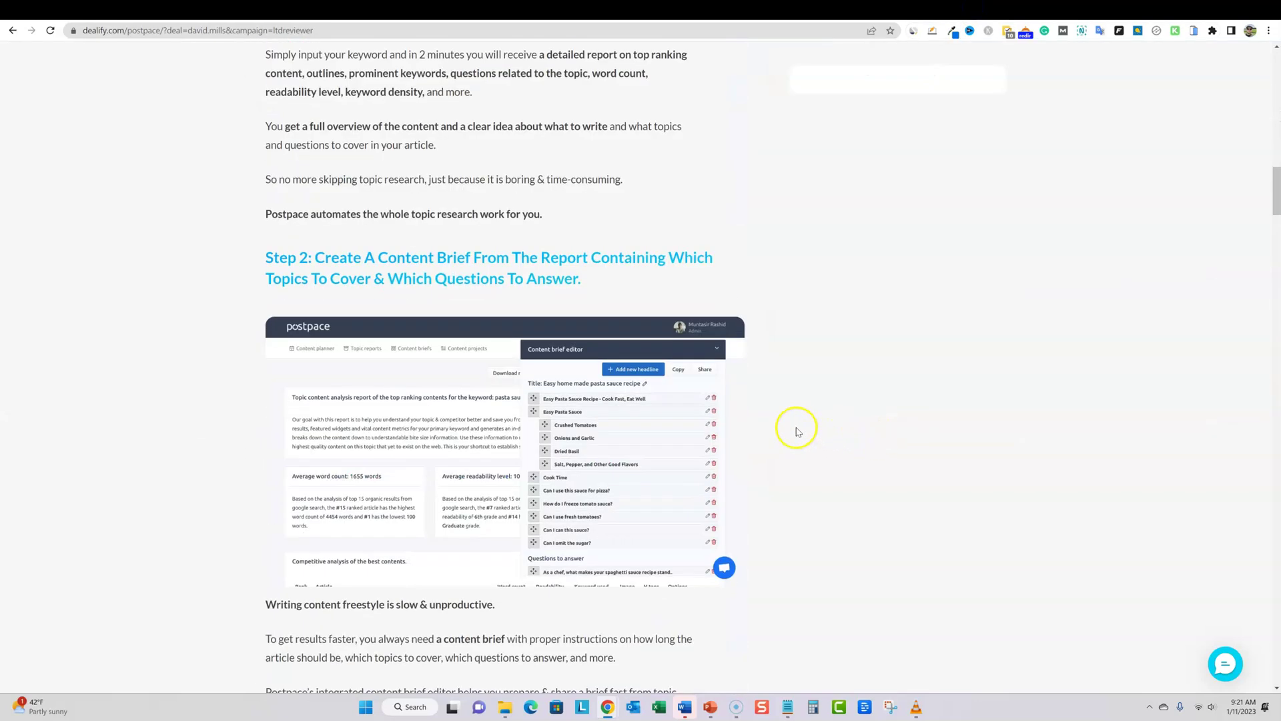
{"action": "scroll", "coordinate": [855, 314], "scroll_direction": "down", "scroll_amount": 8}
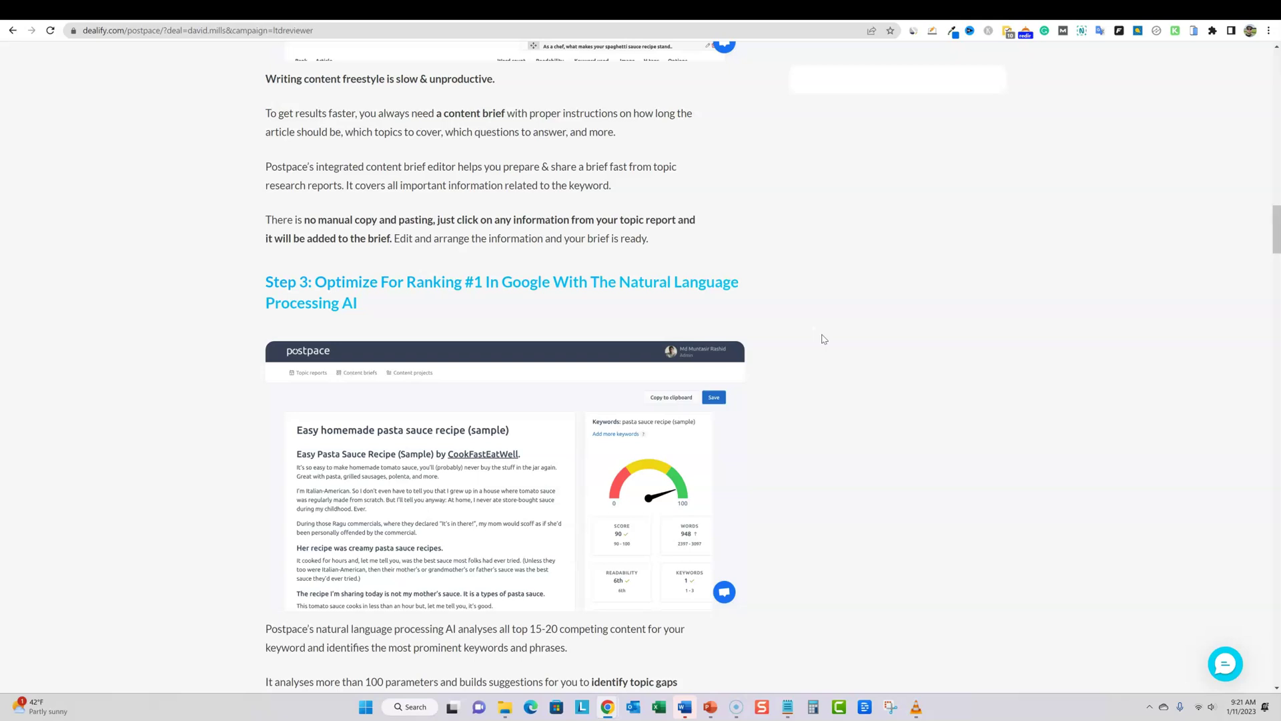
{"action": "scroll", "coordinate": [801, 351], "scroll_direction": "down", "scroll_amount": 20}
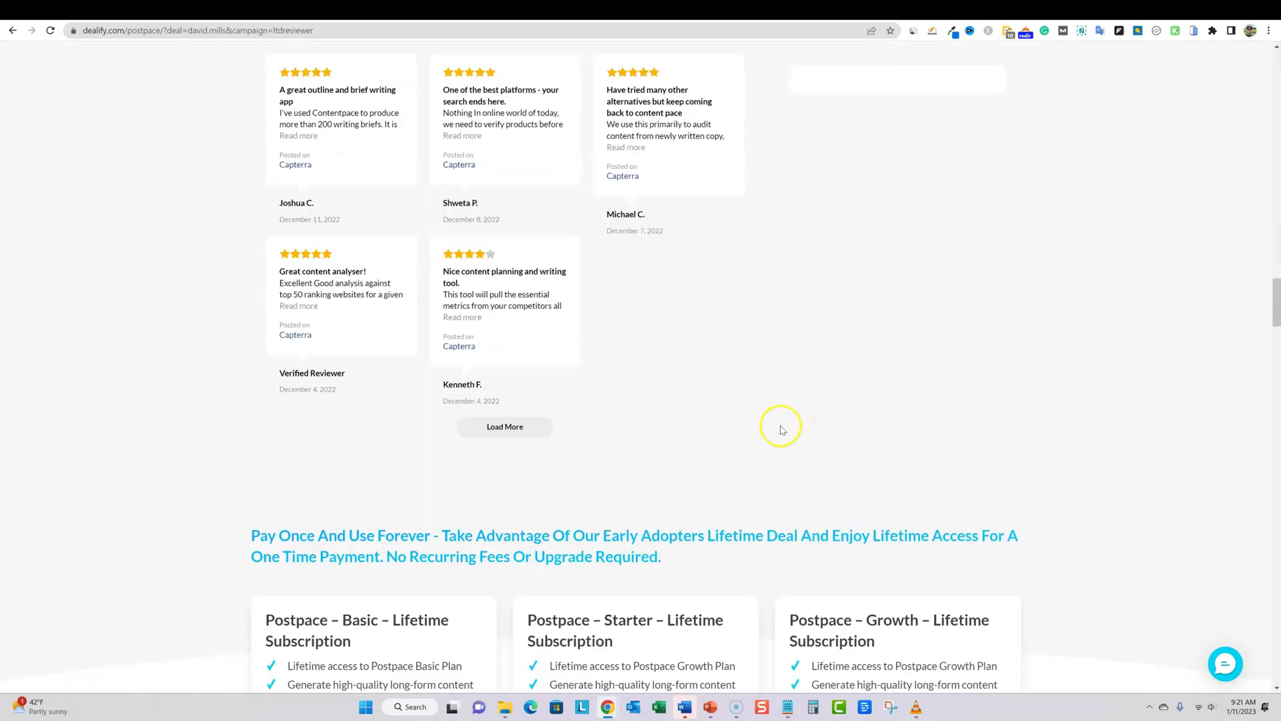
{"action": "scroll", "coordinate": [783, 427], "scroll_direction": "down", "scroll_amount": 10}
{"action": "scroll", "coordinate": [780, 411], "scroll_direction": "down", "scroll_amount": 20}
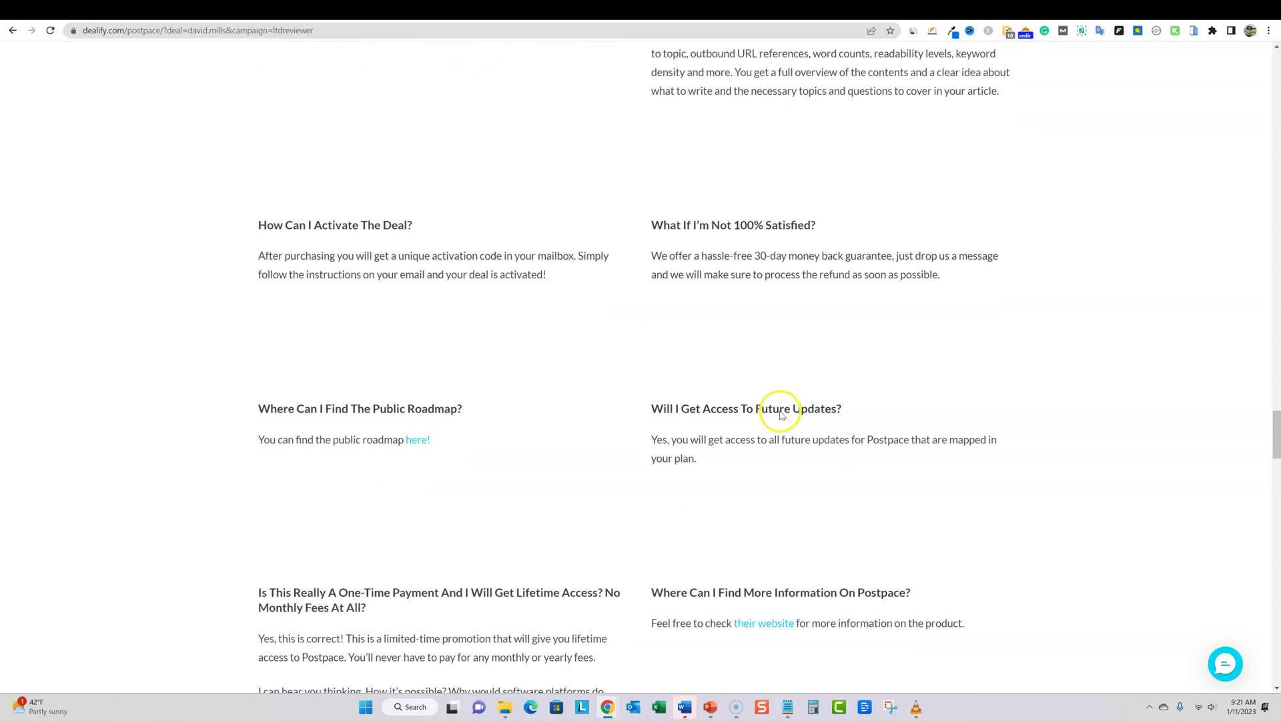
{"action": "scroll", "coordinate": [528, 357], "scroll_direction": "up", "scroll_amount": 4}
{"action": "scroll", "coordinate": [528, 357], "scroll_direction": "down", "scroll_amount": 2}
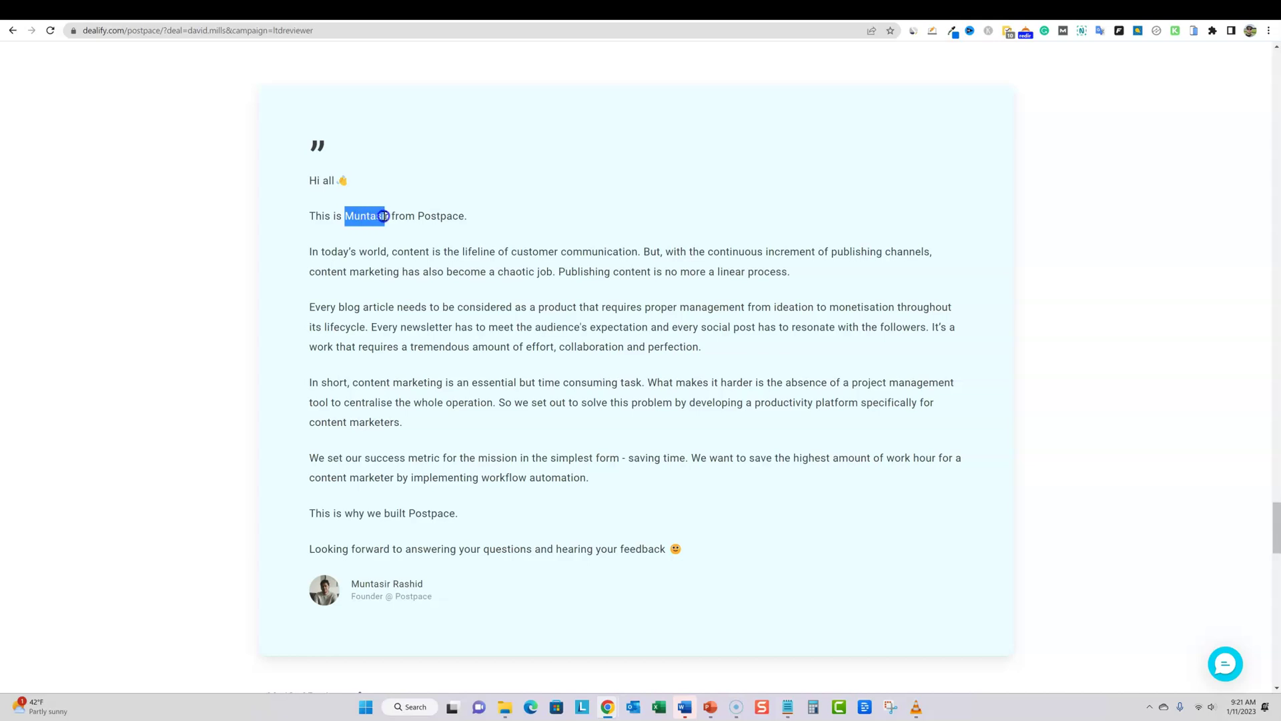
{"action": "left_click_drag", "start_coordinate": [375, 215], "coordinate": [638, 601]}
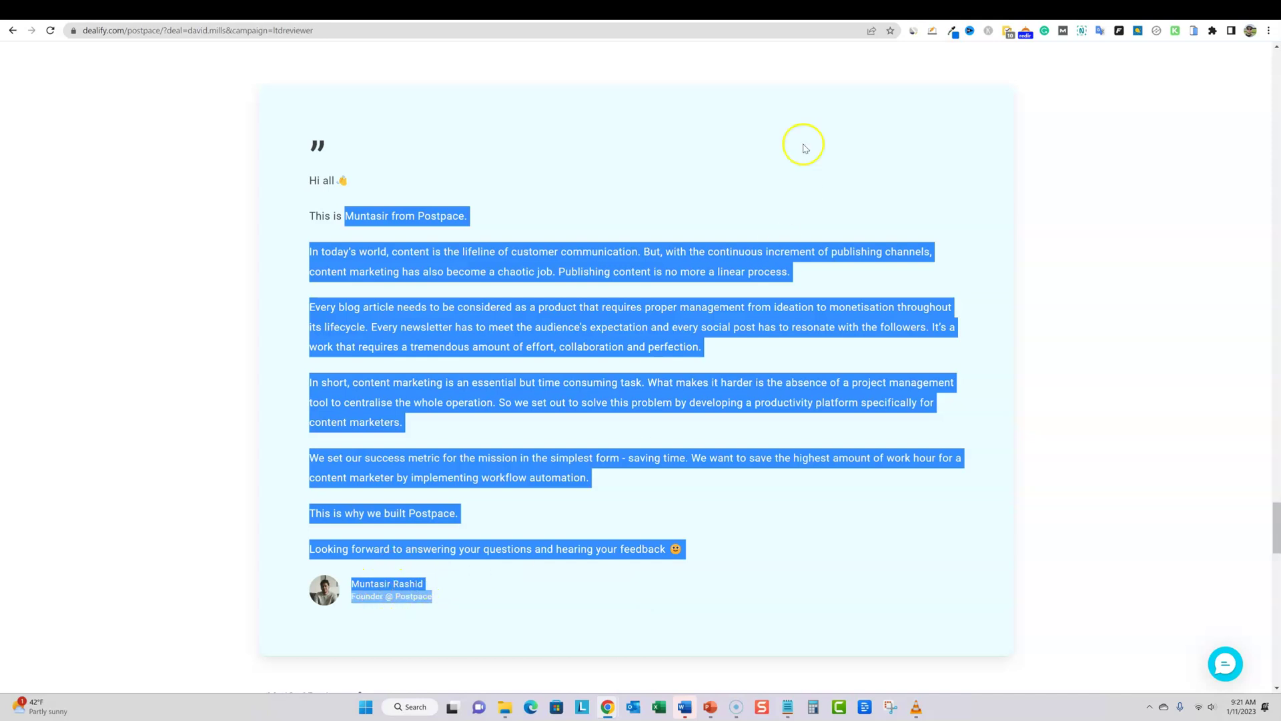
Step: Find the From the founders section on the AppSumo Contentpace listing and highlight the line introducing what Contentpace can do
{"action": "left_click", "coordinate": [664, 13]}
{"action": "scroll", "coordinate": [409, 418], "scroll_direction": "down", "scroll_amount": 15}
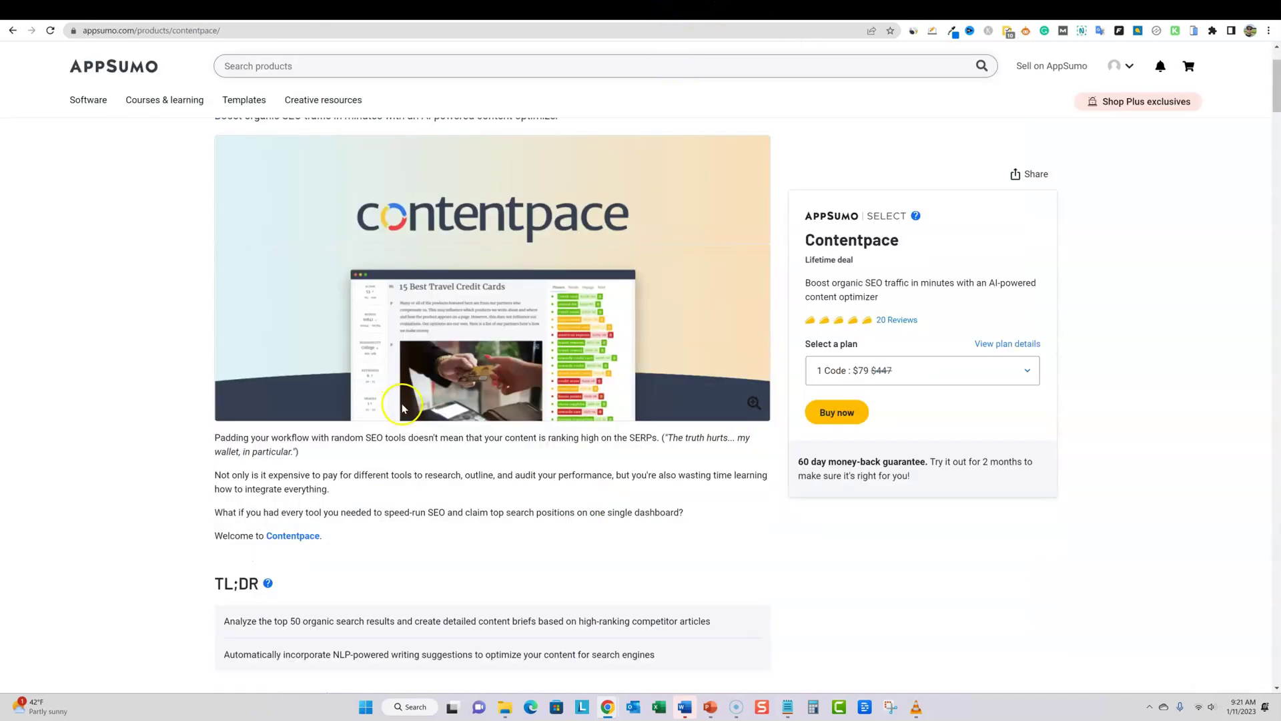
{"action": "scroll", "coordinate": [410, 418], "scroll_direction": "down", "scroll_amount": 20}
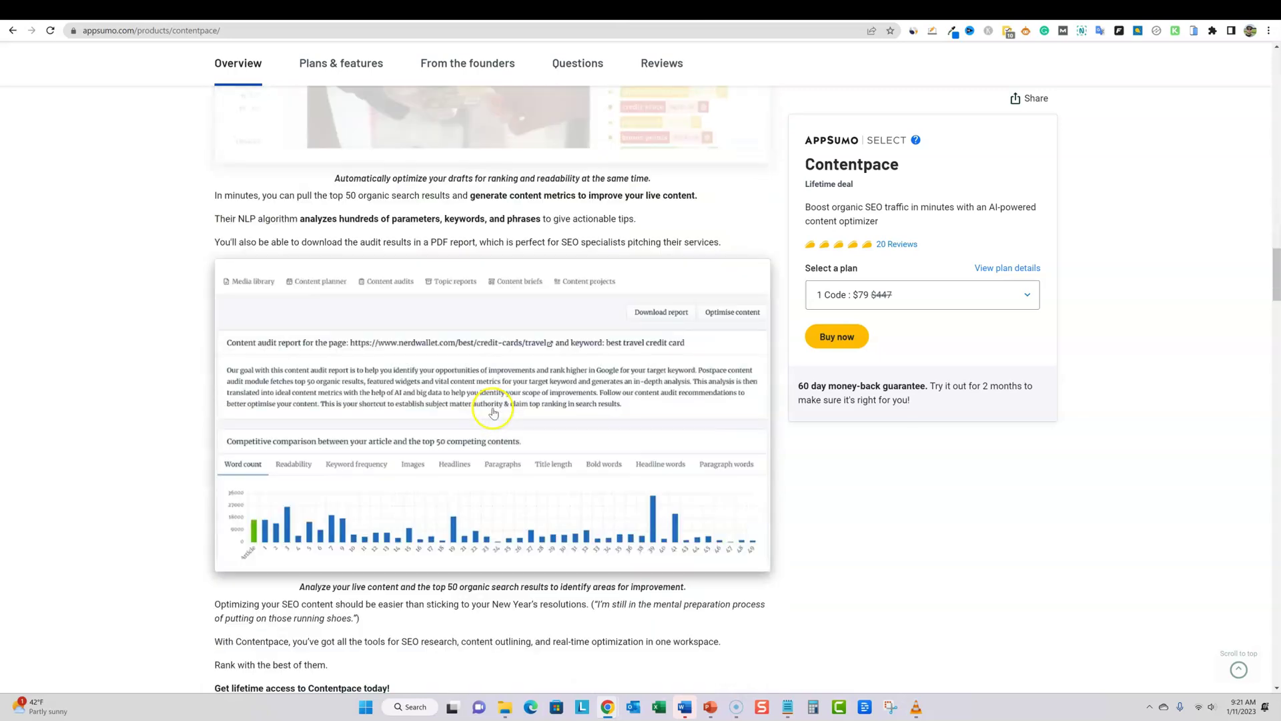
{"action": "scroll", "coordinate": [443, 252], "scroll_direction": "up", "scroll_amount": 2}
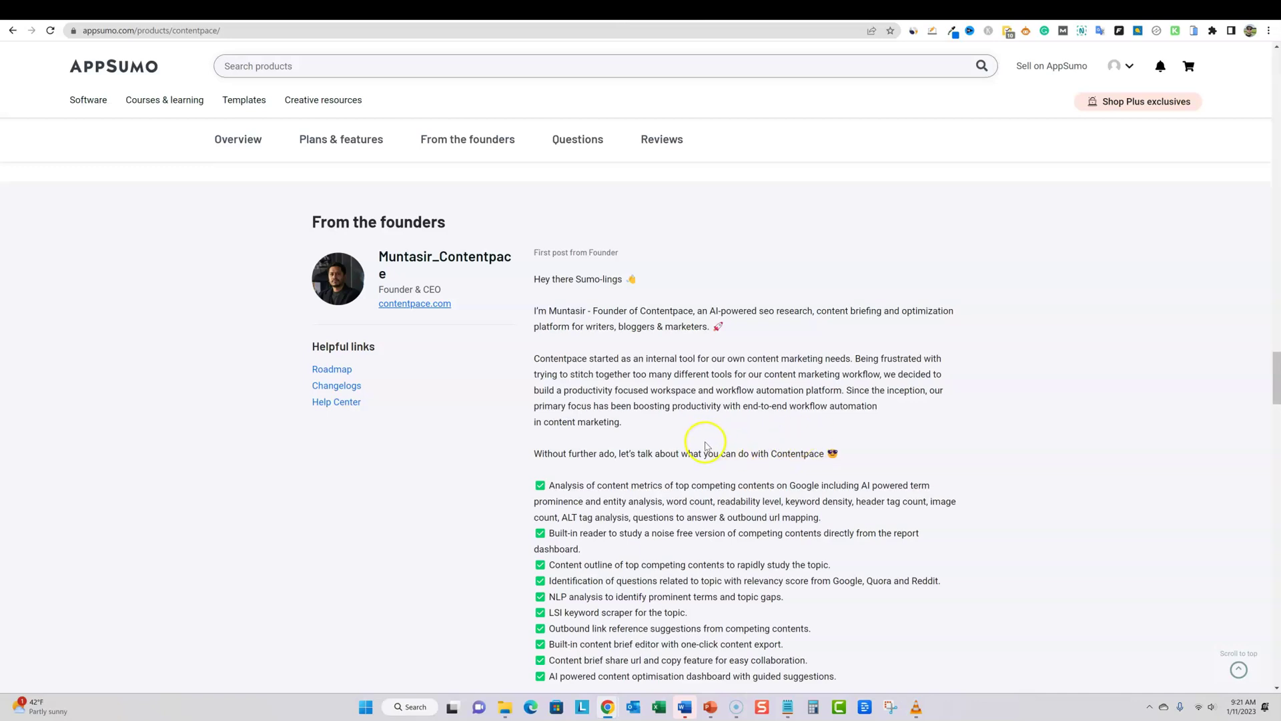
{"action": "left_click_drag", "start_coordinate": [698, 454], "coordinate": [895, 458]}
{"action": "scroll", "coordinate": [1037, 588], "scroll_direction": "up", "scroll_amount": 1}
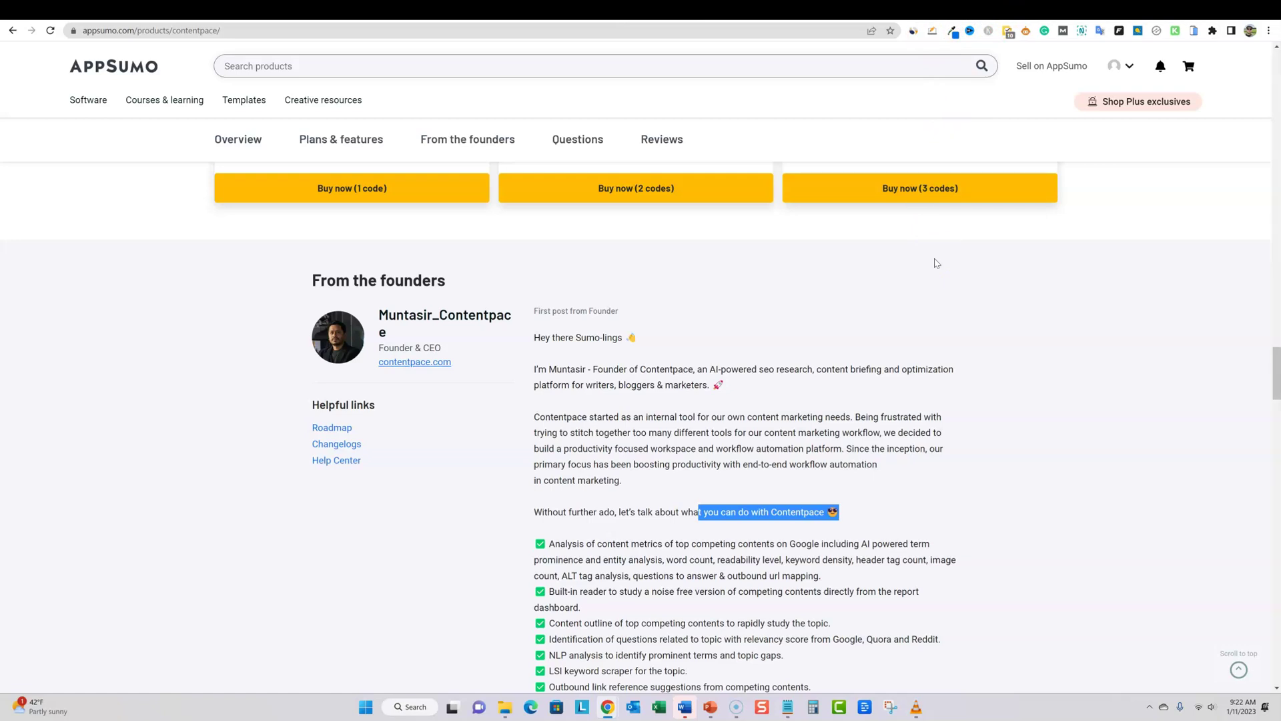
Step: Return to the beginning of the Contentpace listing and review its TL;DR and At-a-glance sections
{"action": "scroll", "coordinate": [1253, 443], "scroll_direction": "up", "scroll_amount": 5}
{"action": "left_click_drag", "start_coordinate": [1252, 443], "coordinate": [1277, 67]}
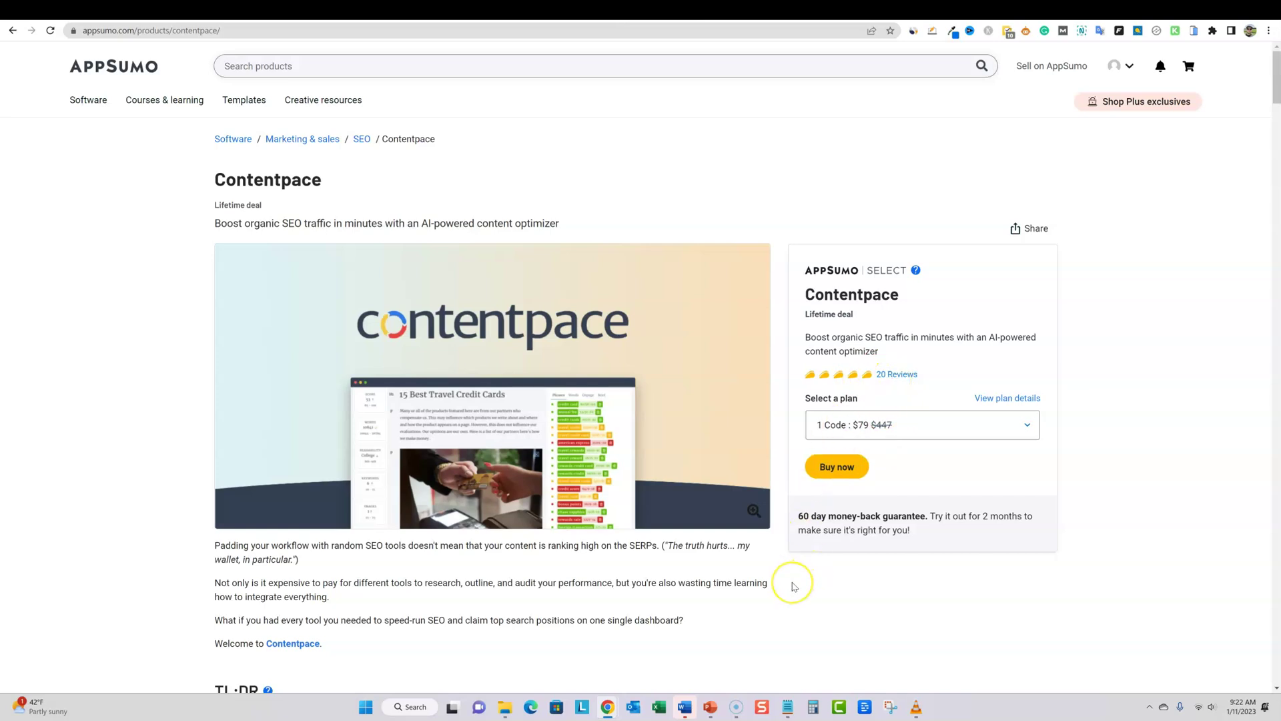
{"action": "scroll", "coordinate": [795, 586], "scroll_direction": "down", "scroll_amount": 1}
{"action": "scroll", "coordinate": [796, 586], "scroll_direction": "up", "scroll_amount": 1}
{"action": "scroll", "coordinate": [888, 524], "scroll_direction": "down", "scroll_amount": 5}
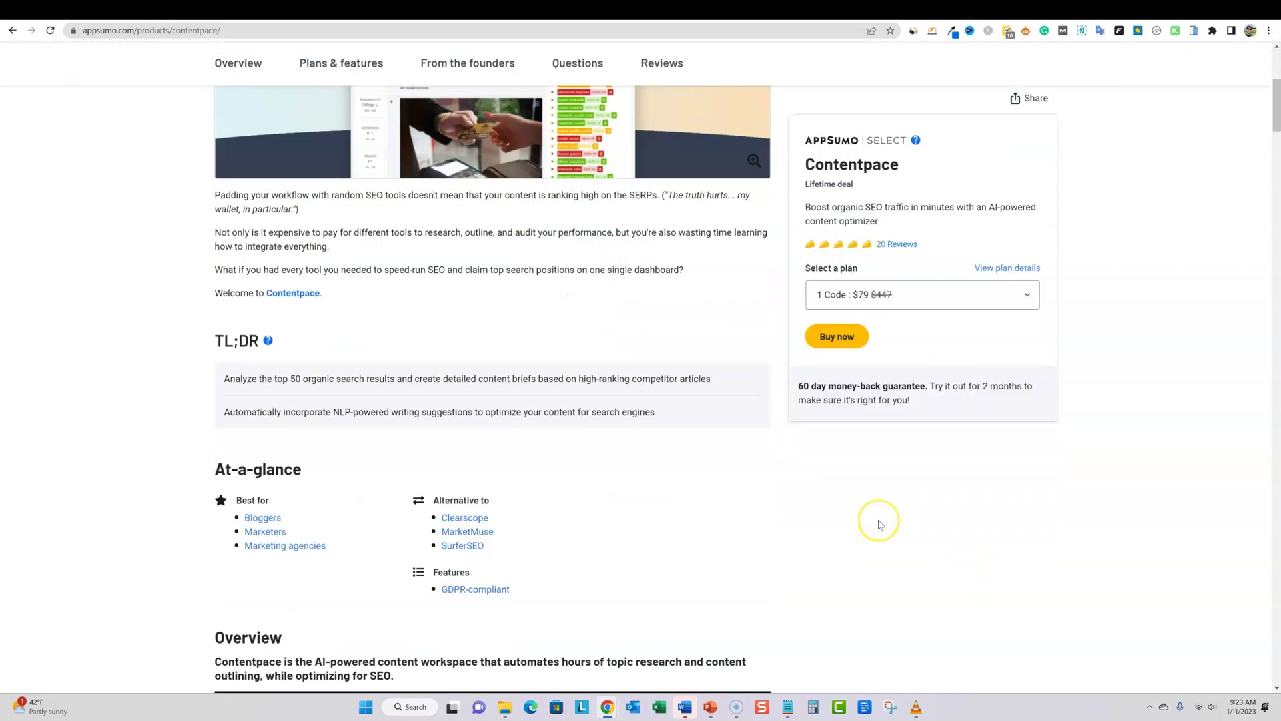
{"action": "scroll", "coordinate": [879, 524], "scroll_direction": "down", "scroll_amount": 1}
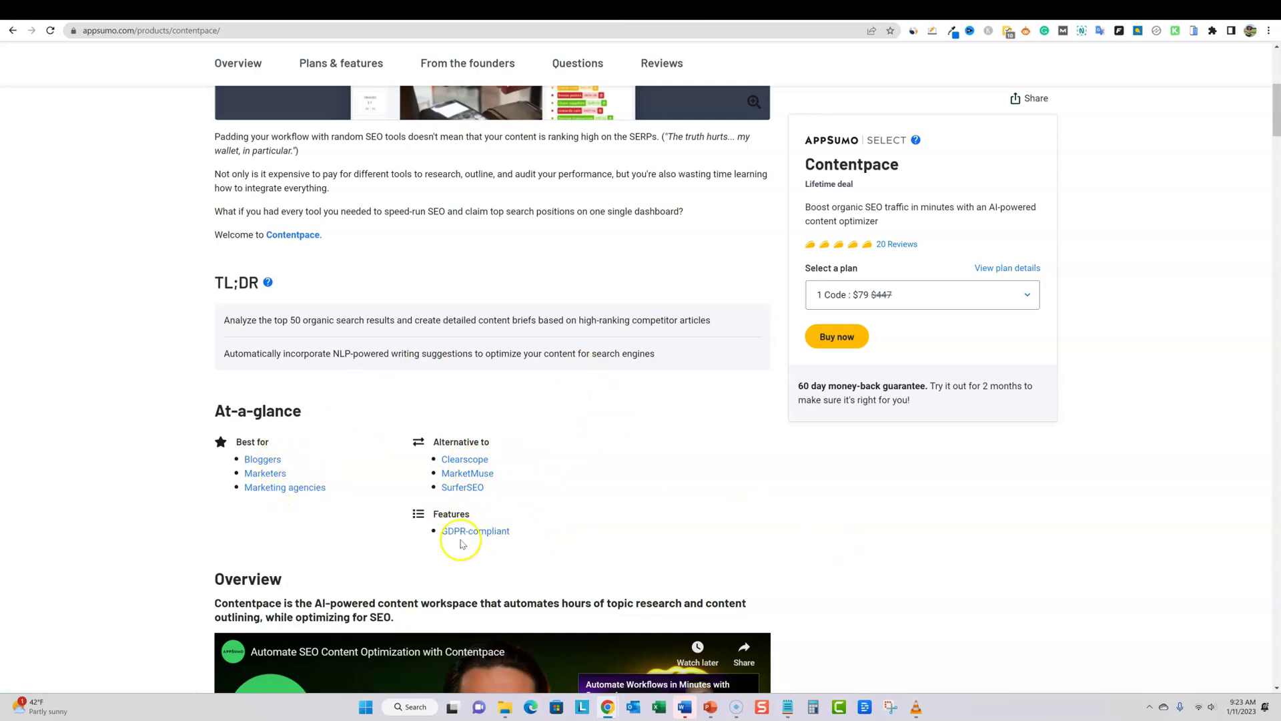
Step: Examine the Contentpace Overview section, including the promo video, competitive analysis, content brief and draft optimization examples
{"action": "scroll", "coordinate": [749, 531], "scroll_direction": "down", "scroll_amount": 12}
{"action": "scroll", "coordinate": [756, 538], "scroll_direction": "down", "scroll_amount": 2}
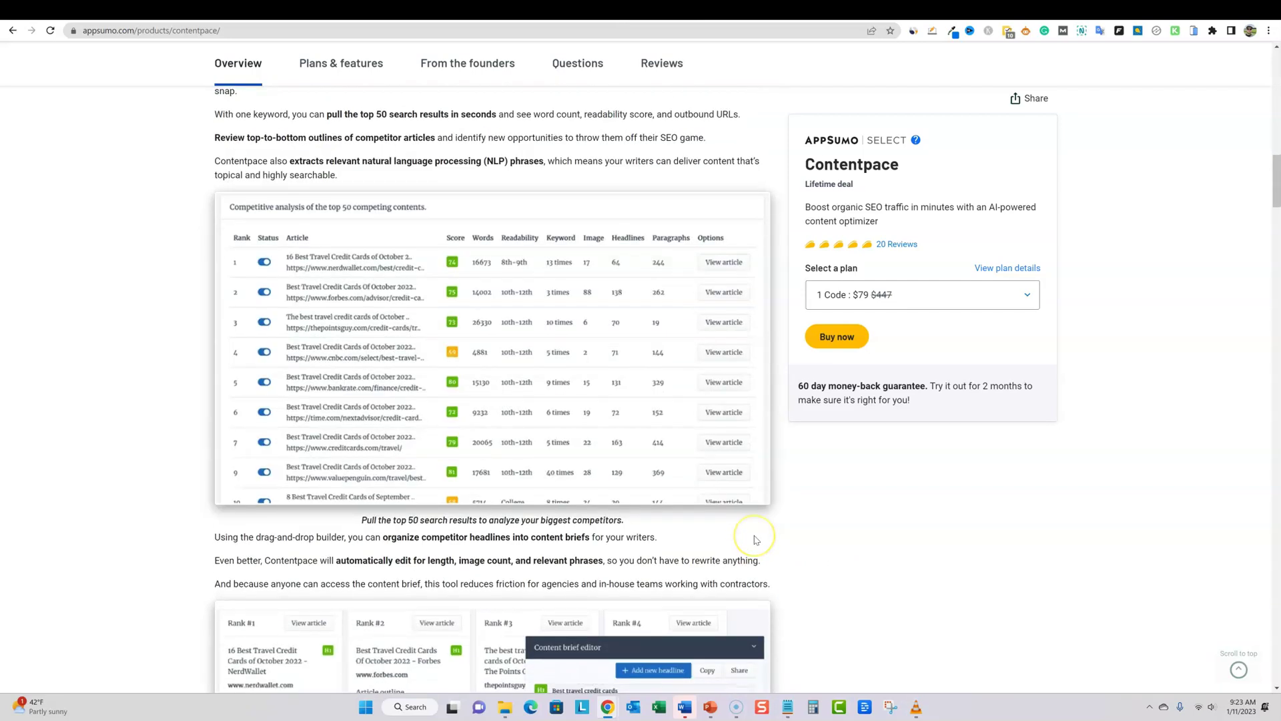
{"action": "scroll", "coordinate": [757, 538], "scroll_direction": "up", "scroll_amount": 10}
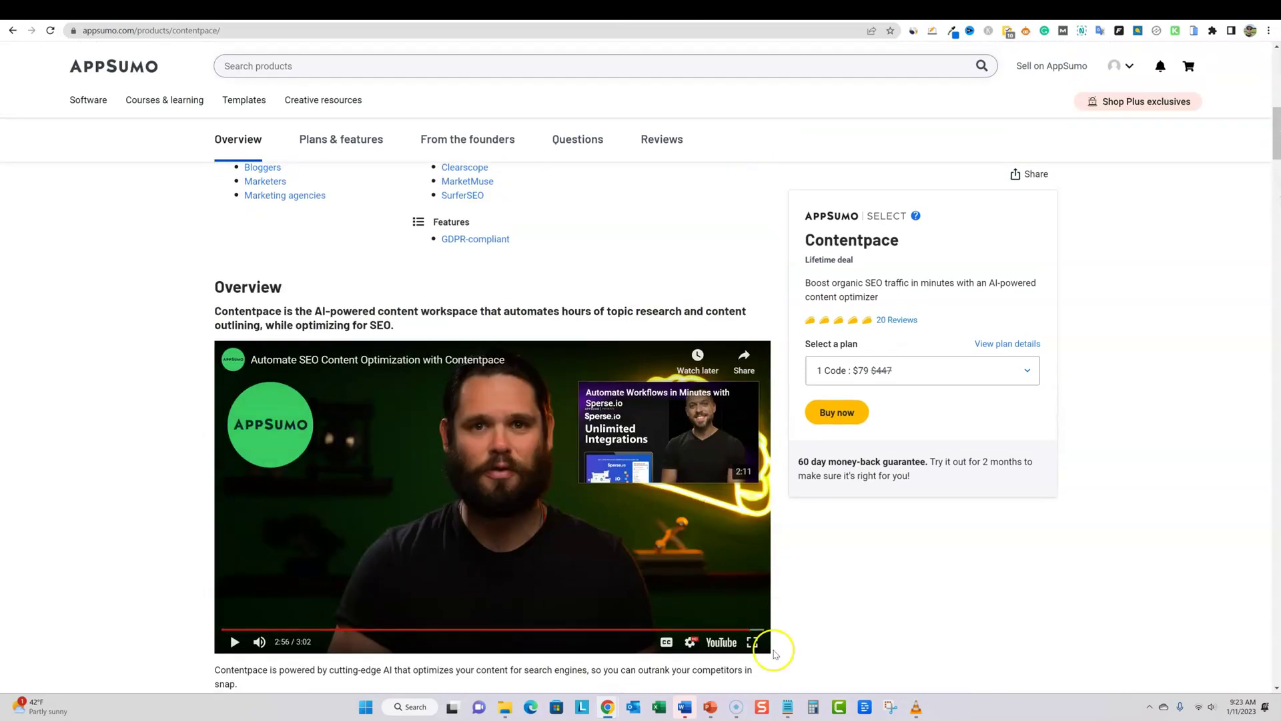
{"action": "scroll", "coordinate": [880, 666], "scroll_direction": "down", "scroll_amount": 3}
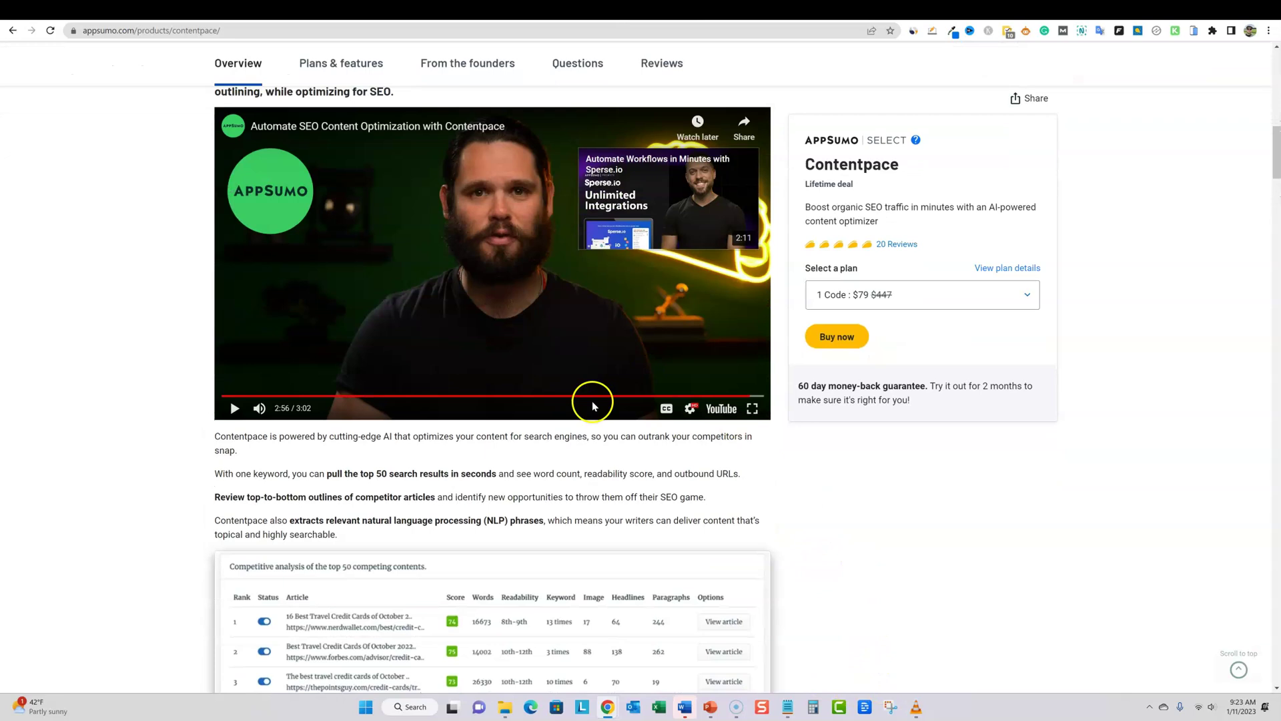
{"action": "scroll", "coordinate": [808, 573], "scroll_direction": "down", "scroll_amount": 4}
{"action": "scroll", "coordinate": [807, 572], "scroll_direction": "down", "scroll_amount": 1}
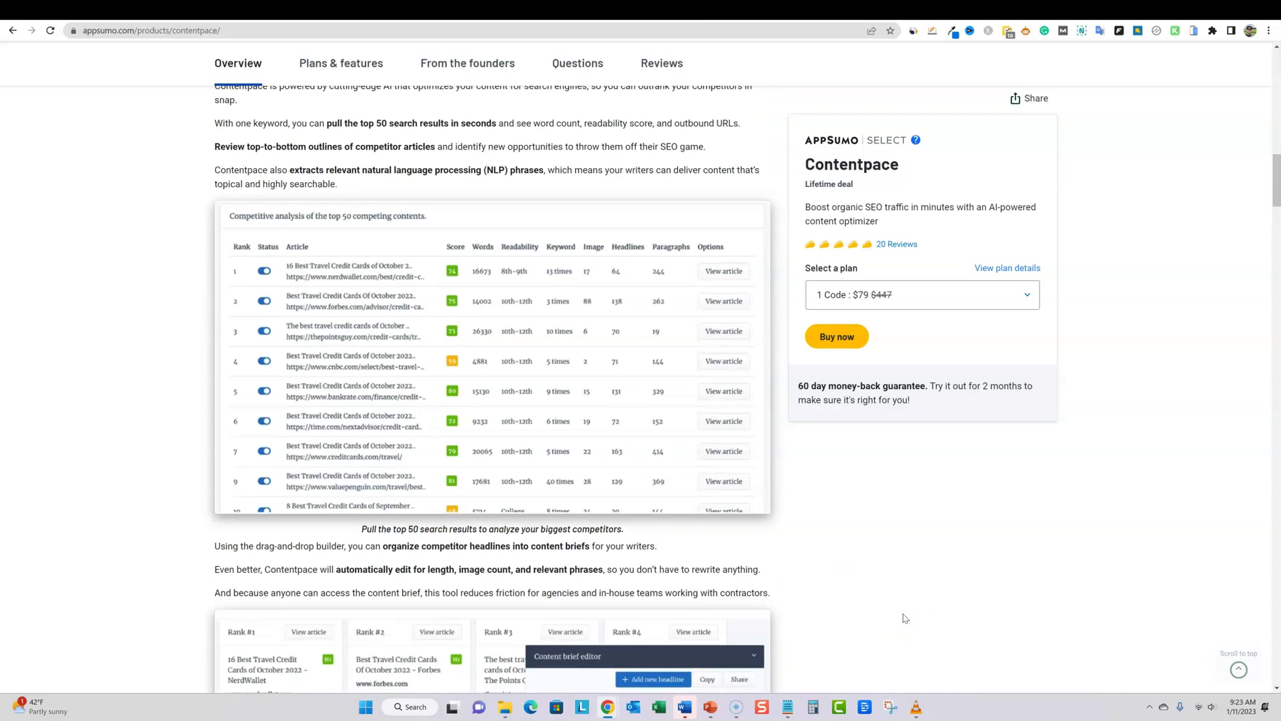
{"action": "scroll", "coordinate": [794, 531], "scroll_direction": "down", "scroll_amount": 10}
{"action": "scroll", "coordinate": [805, 534], "scroll_direction": "down", "scroll_amount": 14}
{"action": "scroll", "coordinate": [801, 542], "scroll_direction": "up", "scroll_amount": 10}
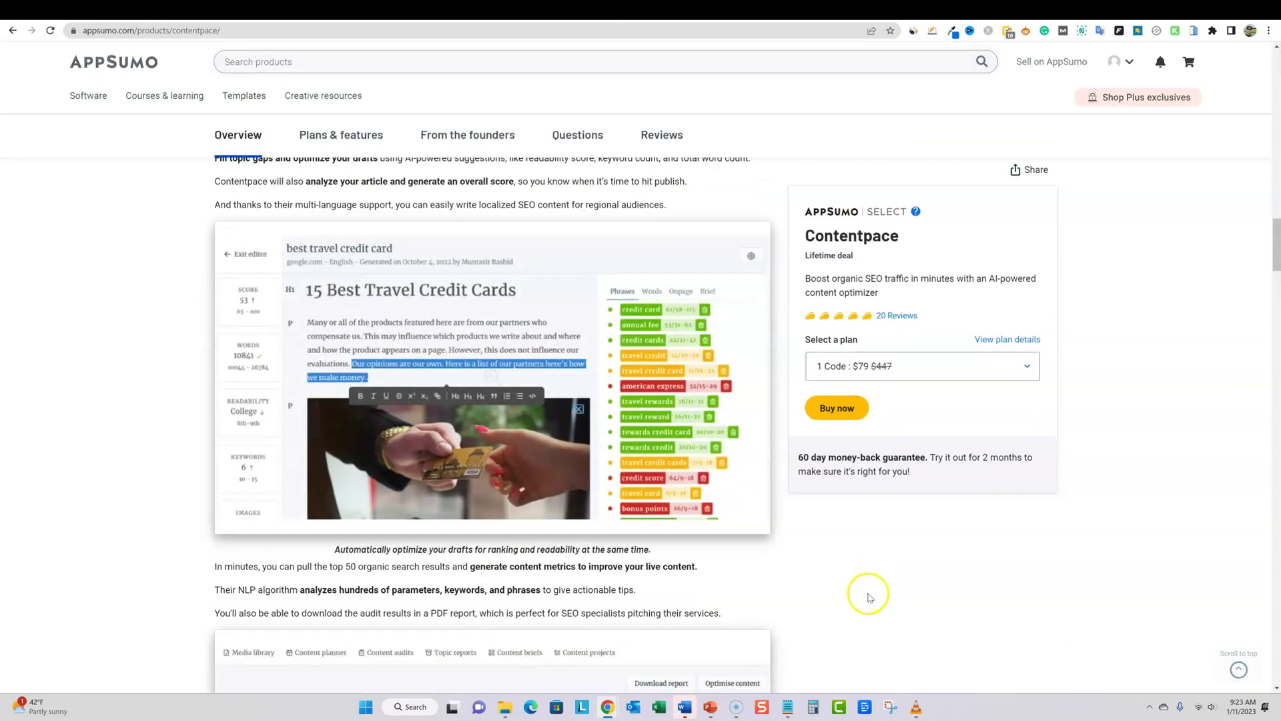
{"action": "scroll", "coordinate": [866, 595], "scroll_direction": "down", "scroll_amount": 3}
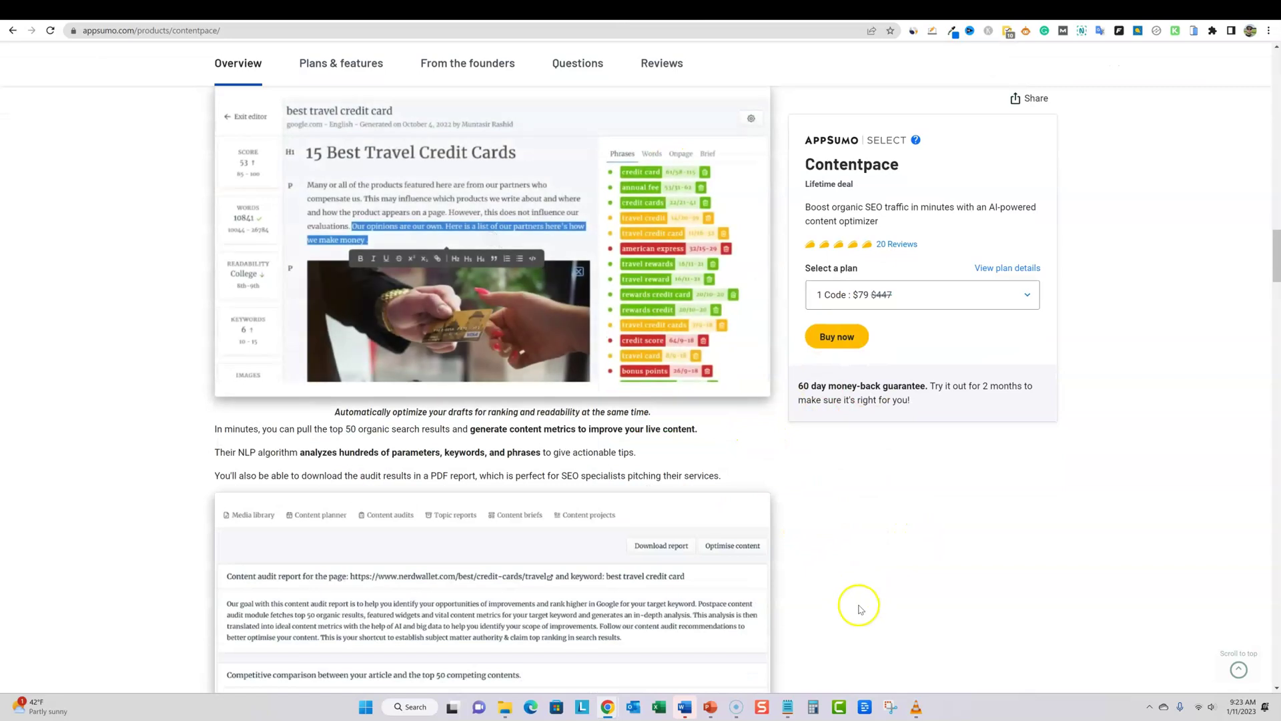
Step: Review the Contentpace deal terms, the features included in all plans, and the Single, Double and Multiple plan cards
{"action": "scroll", "coordinate": [860, 608], "scroll_direction": "down", "scroll_amount": 15}
{"action": "scroll", "coordinate": [859, 617], "scroll_direction": "down", "scroll_amount": 3}
{"action": "scroll", "coordinate": [859, 617], "scroll_direction": "up", "scroll_amount": 2}
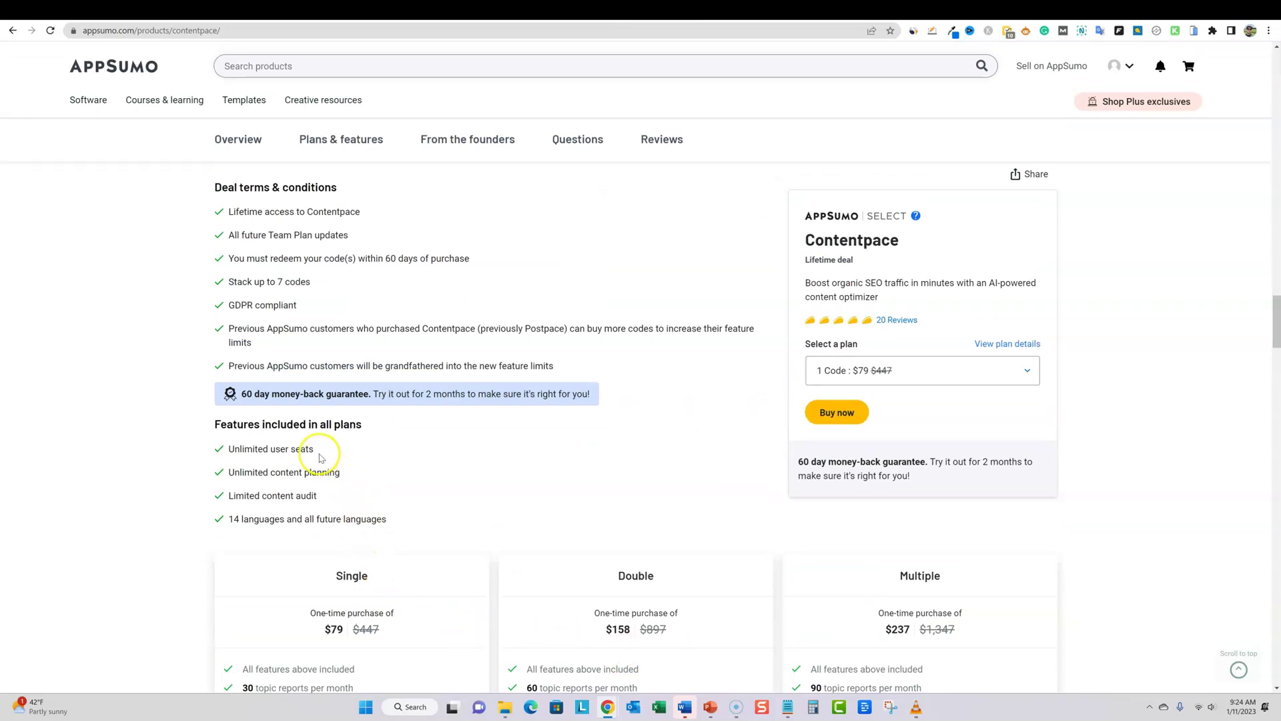
{"action": "scroll", "coordinate": [327, 463], "scroll_direction": "down", "scroll_amount": 3}
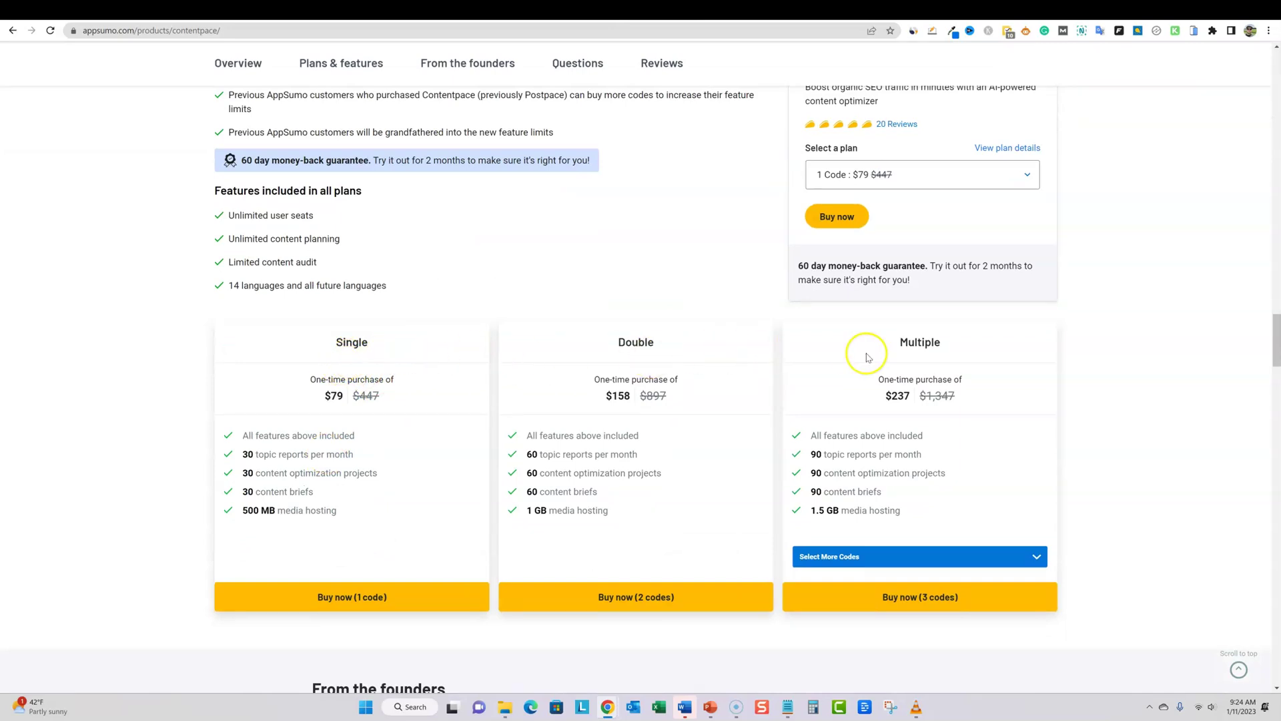
{"action": "scroll", "coordinate": [634, 344], "scroll_direction": "up", "scroll_amount": 1}
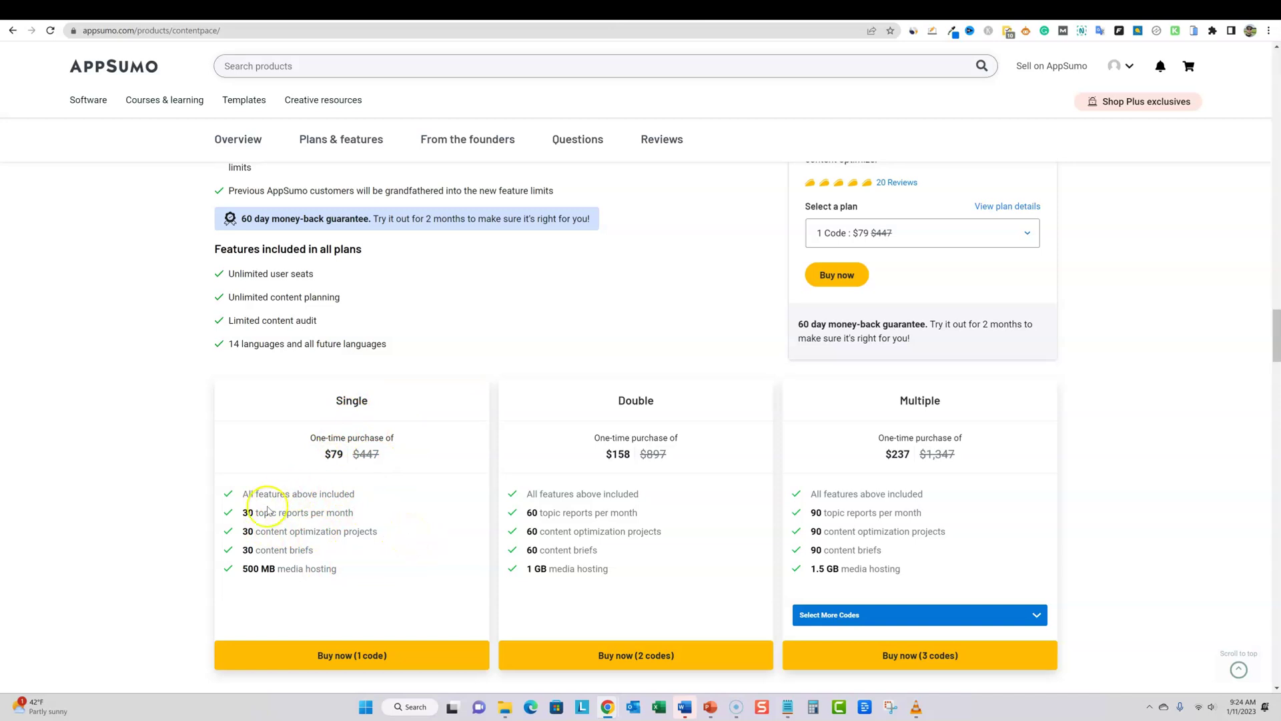
Step: Highlight "30 topic reports per month" in the Single plan, clear that selection, and highlight the Double plan's heading
{"action": "left_click_drag", "start_coordinate": [239, 512], "coordinate": [365, 511]}
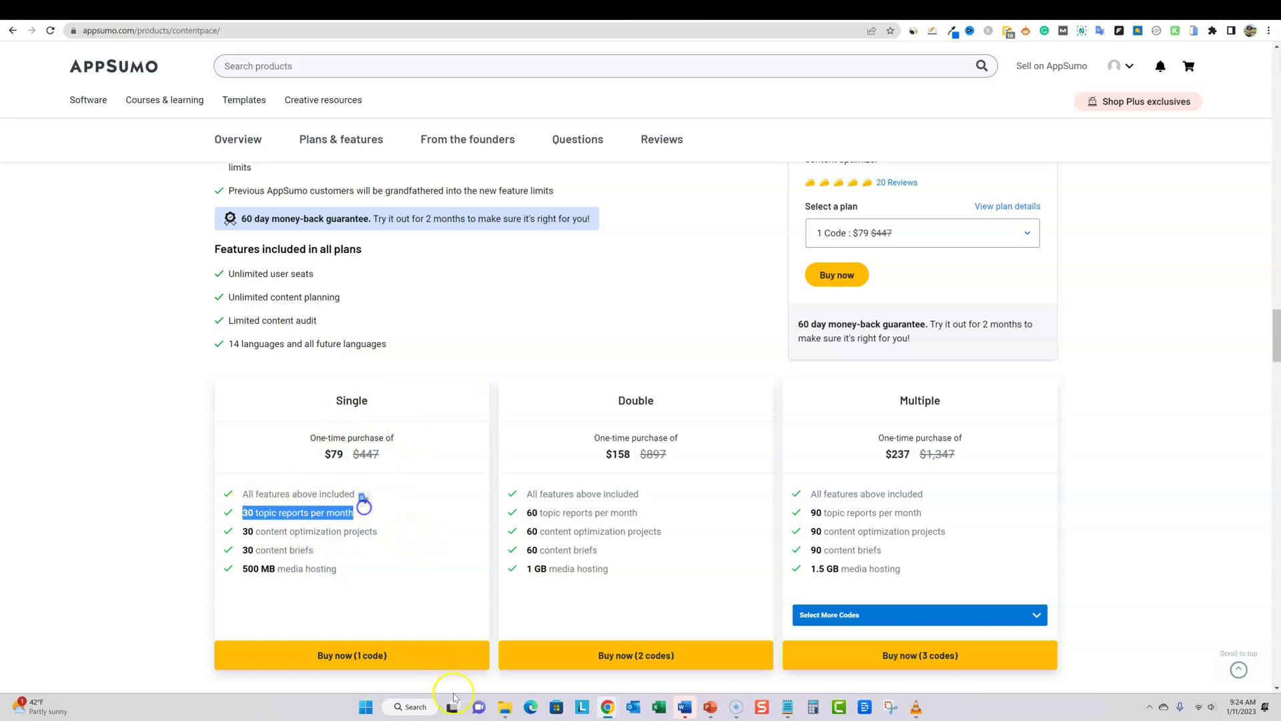
{"action": "left_click", "coordinate": [490, 368]}
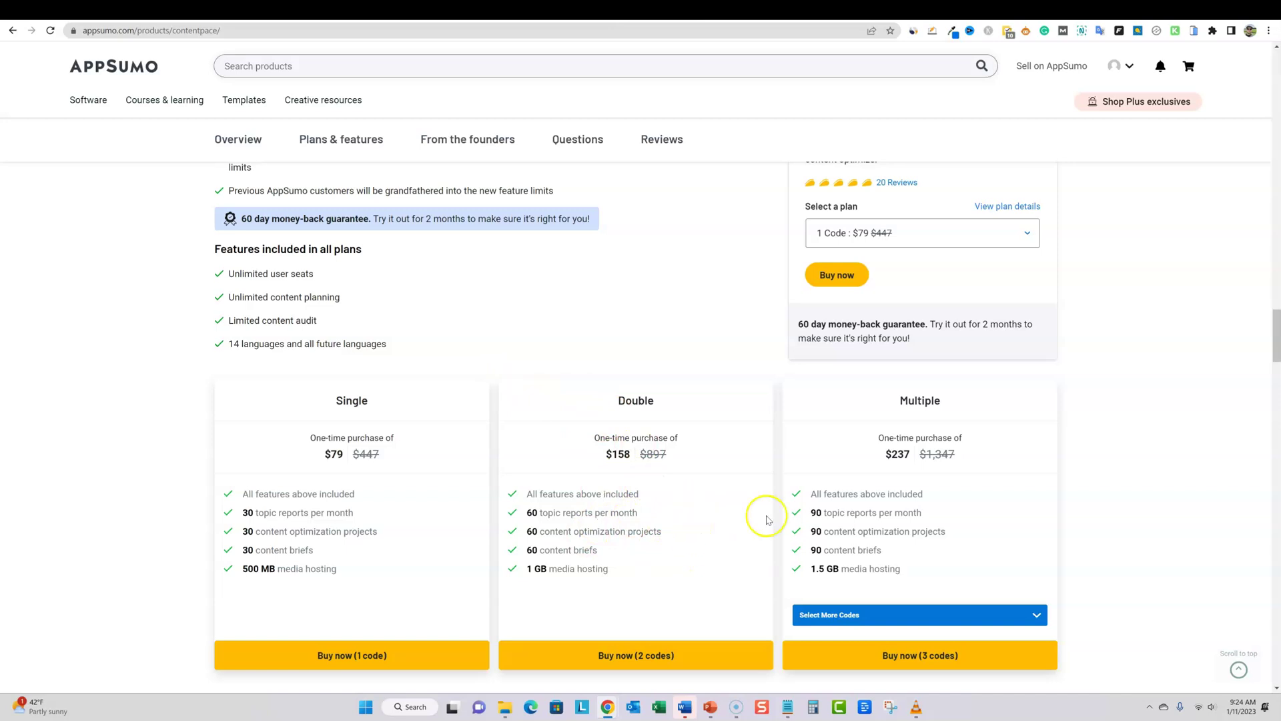
{"action": "left_click_drag", "start_coordinate": [634, 401], "coordinate": [734, 397]}
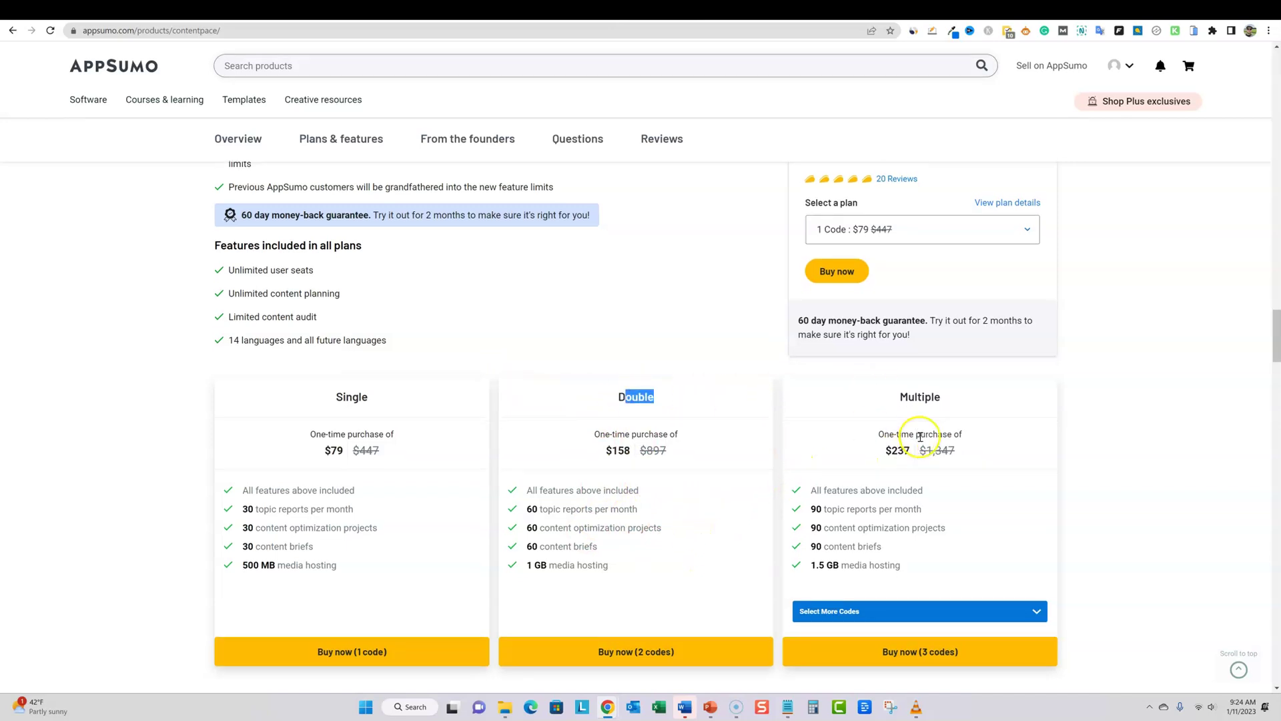
Step: Review the limited content audit entry, and highlight the Single plan's price and features and the Double plan's media hosting line
{"action": "scroll", "coordinate": [850, 438], "scroll_direction": "down", "scroll_amount": 1}
{"action": "left_click", "coordinate": [592, 323]}
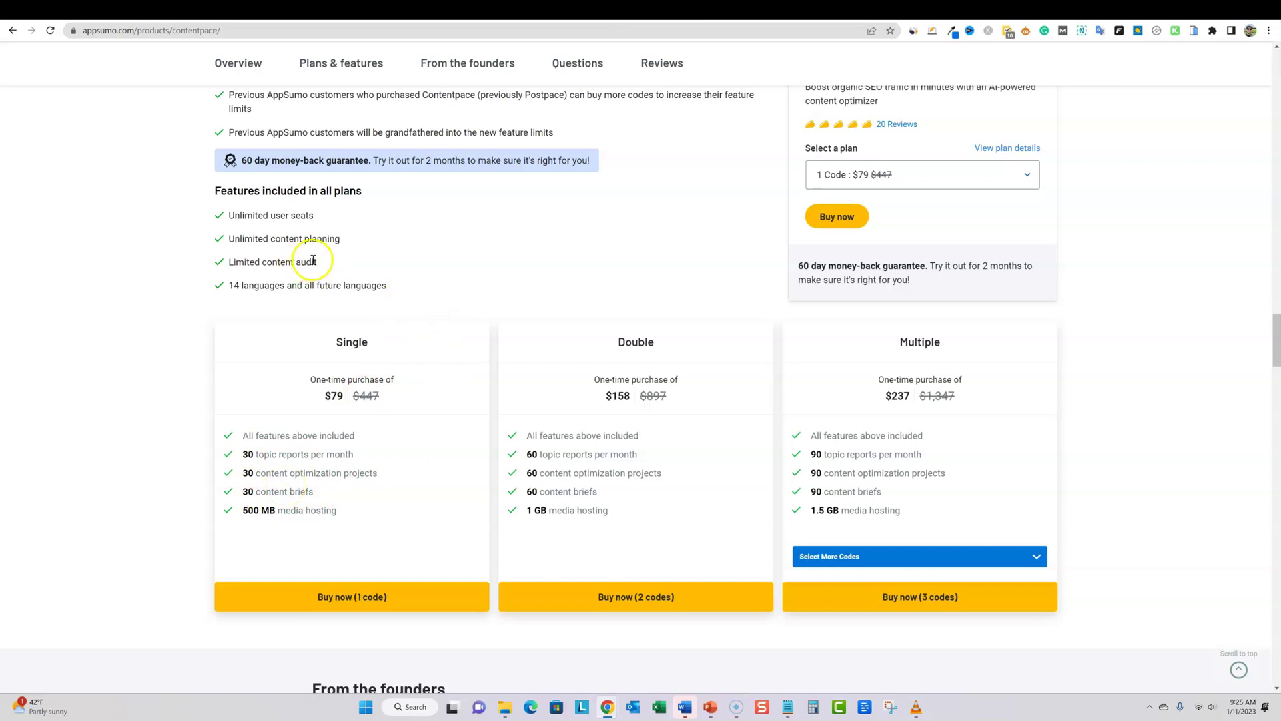
{"action": "left_click_drag", "start_coordinate": [318, 265], "coordinate": [284, 250]}
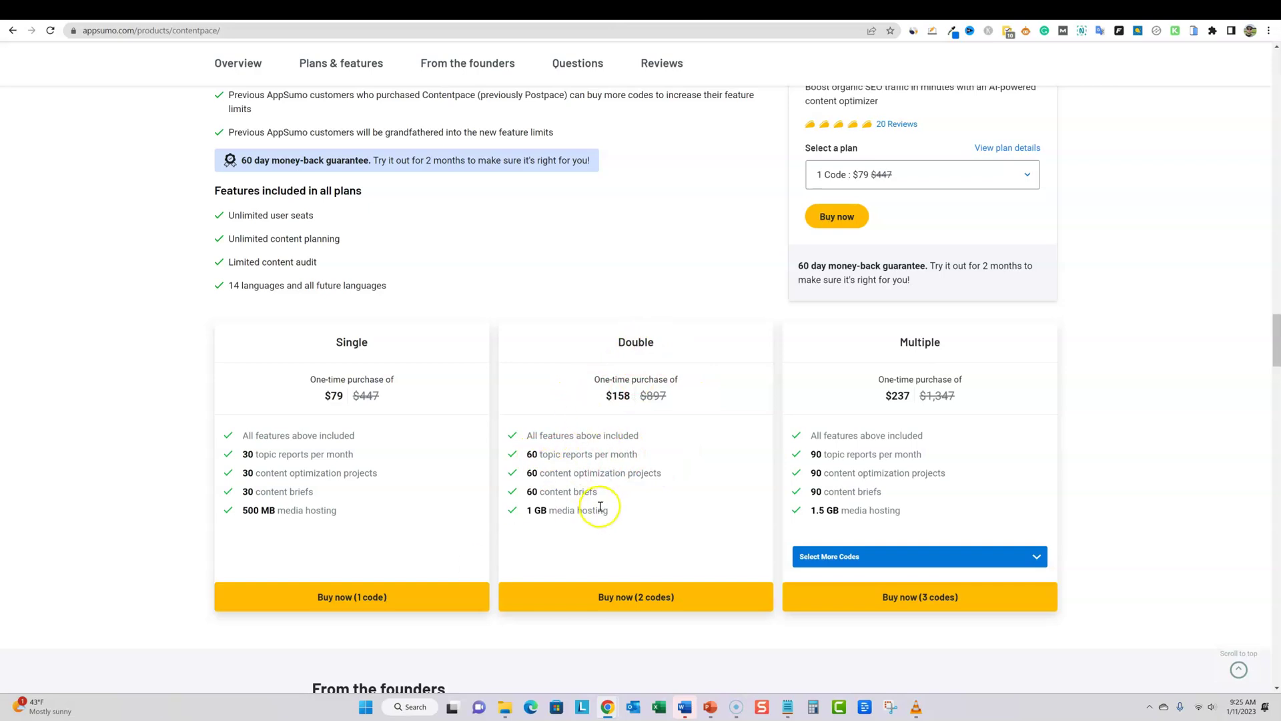
{"action": "left_click_drag", "start_coordinate": [341, 518], "coordinate": [215, 409]}
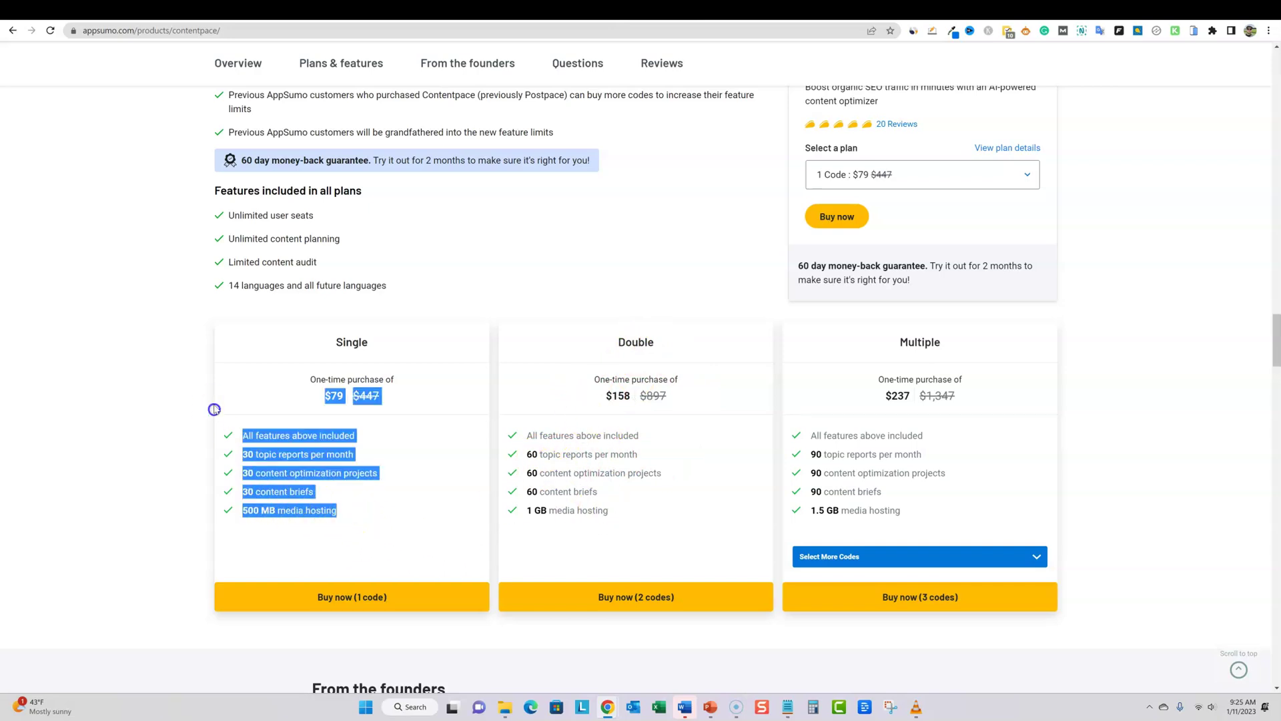
{"action": "left_click", "coordinate": [350, 510]}
{"action": "left_click_drag", "start_coordinate": [615, 514], "coordinate": [480, 509]}
{"action": "left_click", "coordinate": [652, 505]}
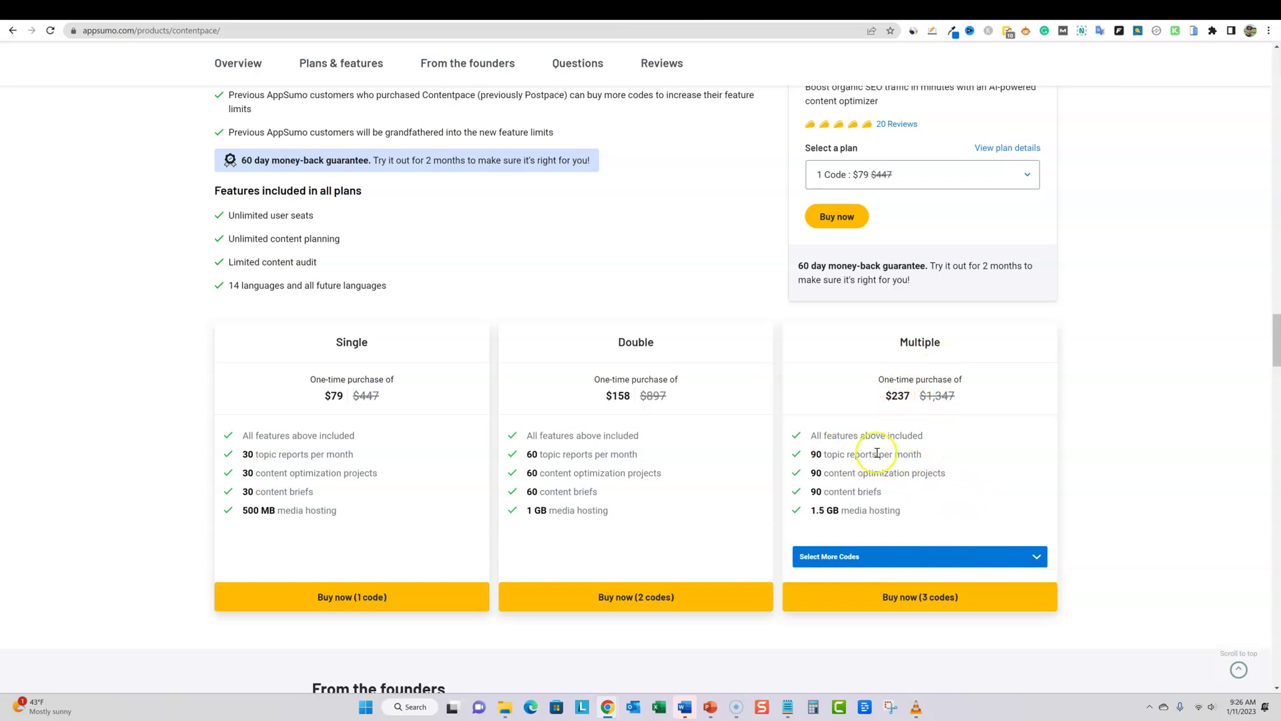
Step: Set the Multiple plan to 7 codes and review its price and feature limits
{"action": "left_click", "coordinate": [1035, 554]}
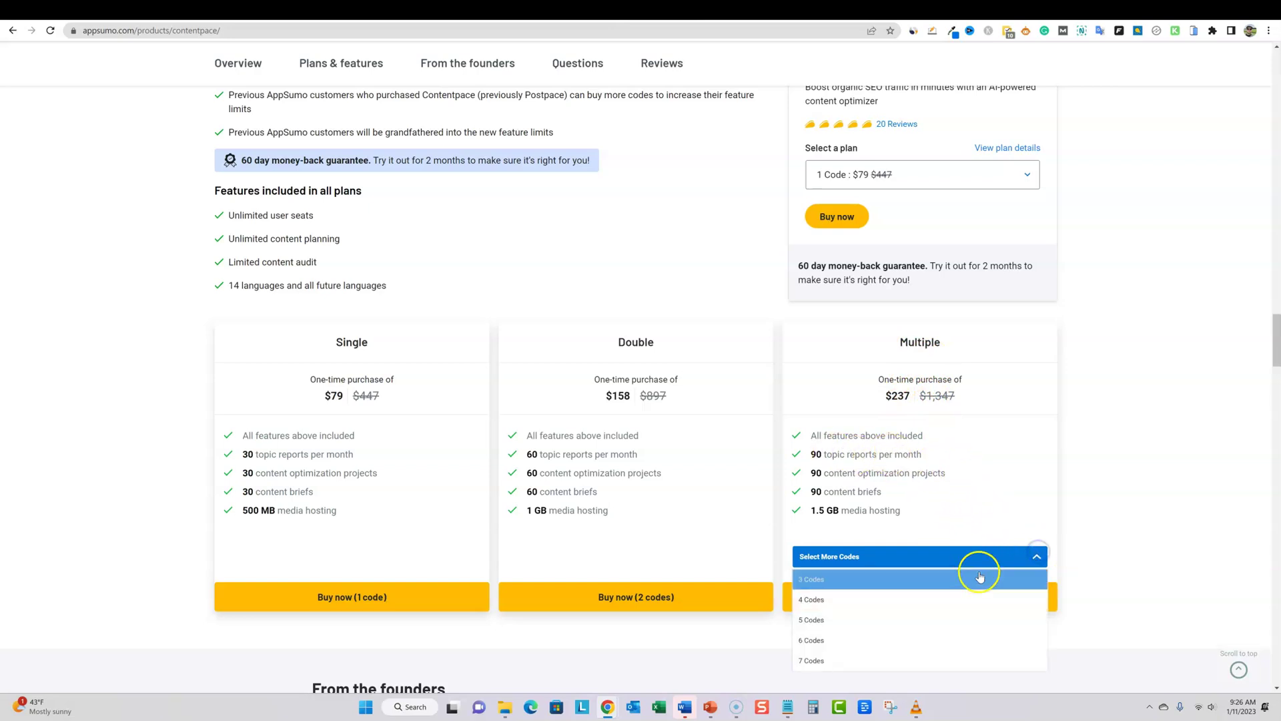
{"action": "scroll", "coordinate": [979, 575], "scroll_direction": "down", "scroll_amount": 3}
{"action": "left_click", "coordinate": [969, 482]}
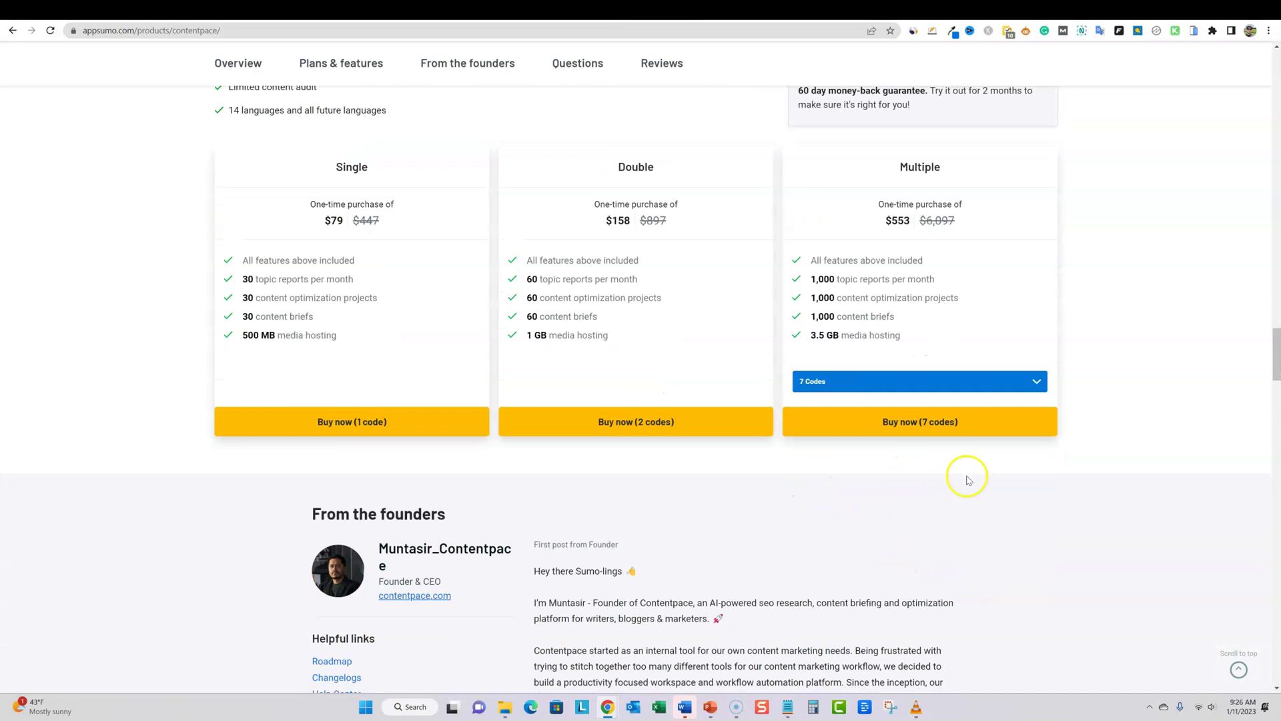
{"action": "scroll", "coordinate": [1070, 383], "scroll_direction": "up", "scroll_amount": 3}
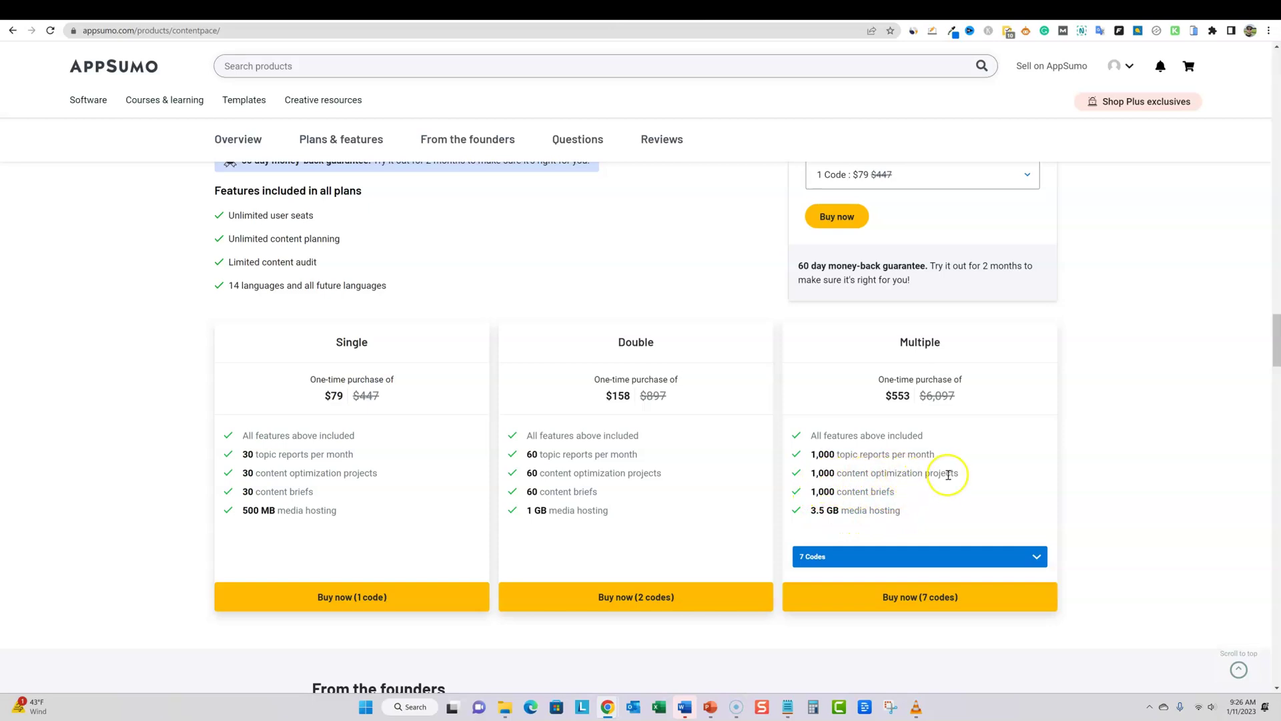
Step: Expand the founder's full post and open its Contentpace product roadmap link in a separate browser tab
{"action": "scroll", "coordinate": [944, 475], "scroll_direction": "down", "scroll_amount": 5}
{"action": "scroll", "coordinate": [947, 491], "scroll_direction": "down", "scroll_amount": 3}
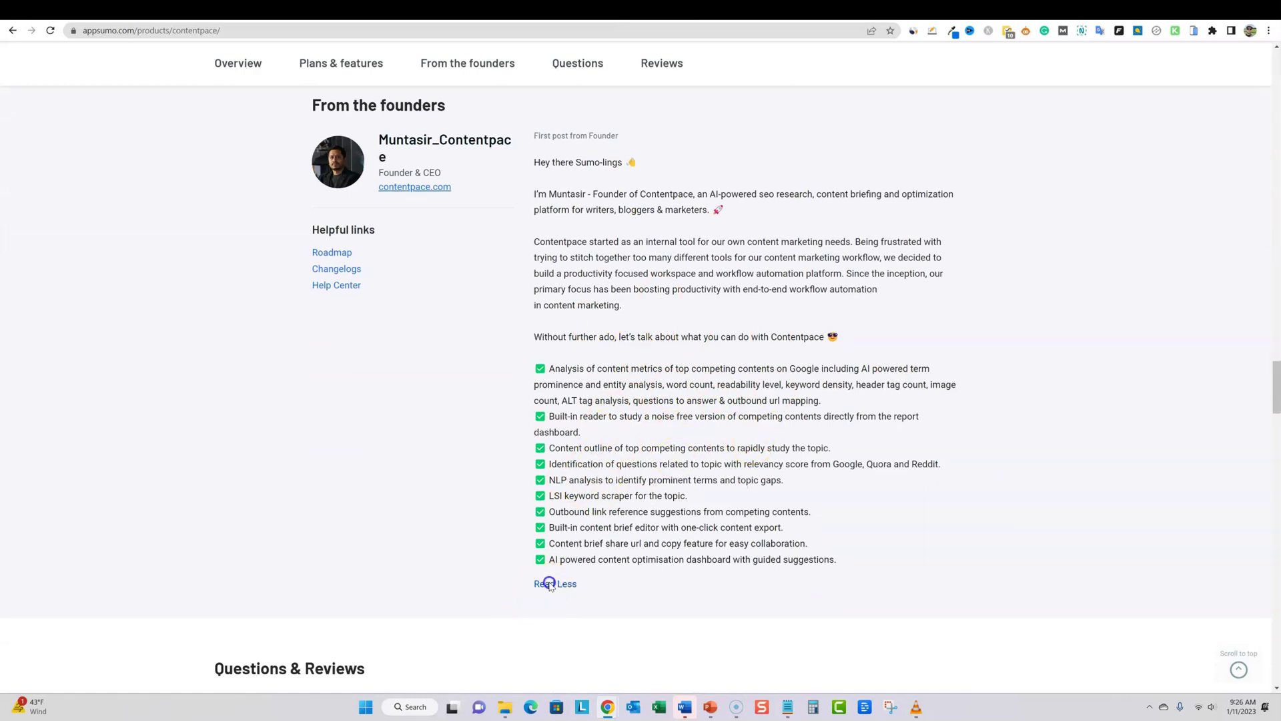
{"action": "left_click", "coordinate": [556, 584]}
{"action": "scroll", "coordinate": [704, 515], "scroll_direction": "down", "scroll_amount": 5}
{"action": "scroll", "coordinate": [715, 569], "scroll_direction": "up", "scroll_amount": 2}
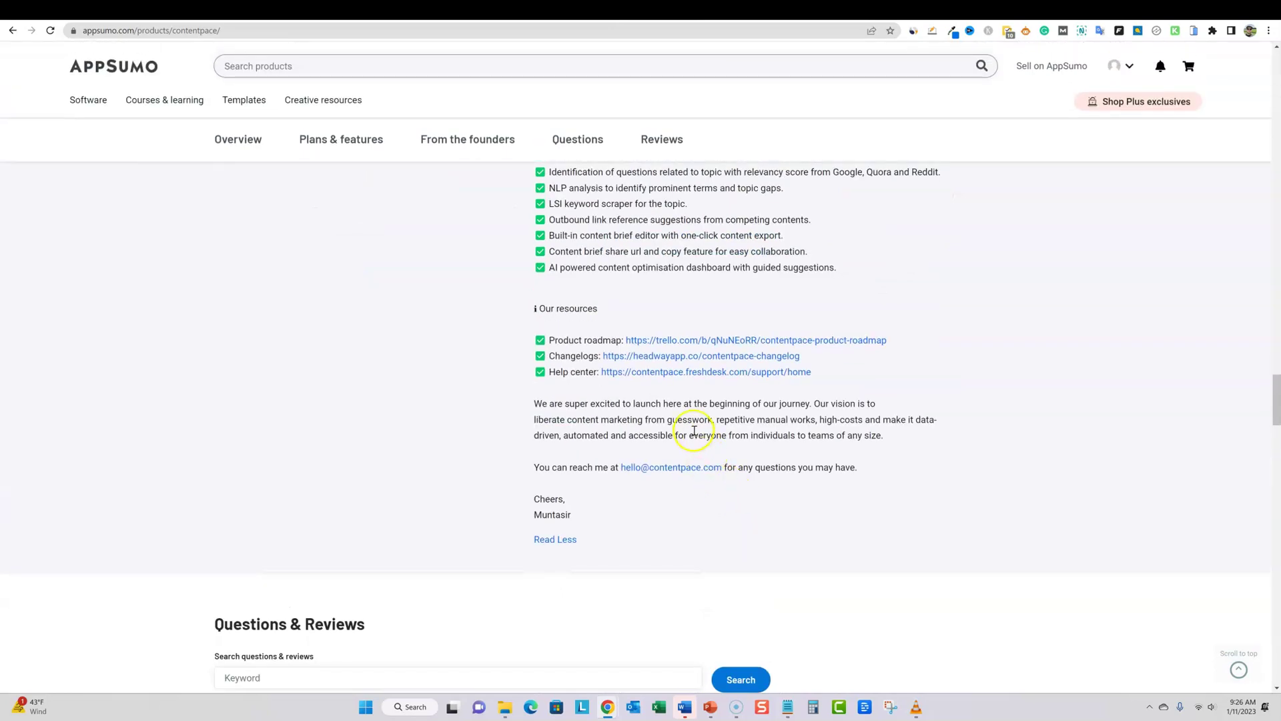
{"action": "right_click", "coordinate": [651, 341]}
{"action": "left_click", "coordinate": [688, 349]}
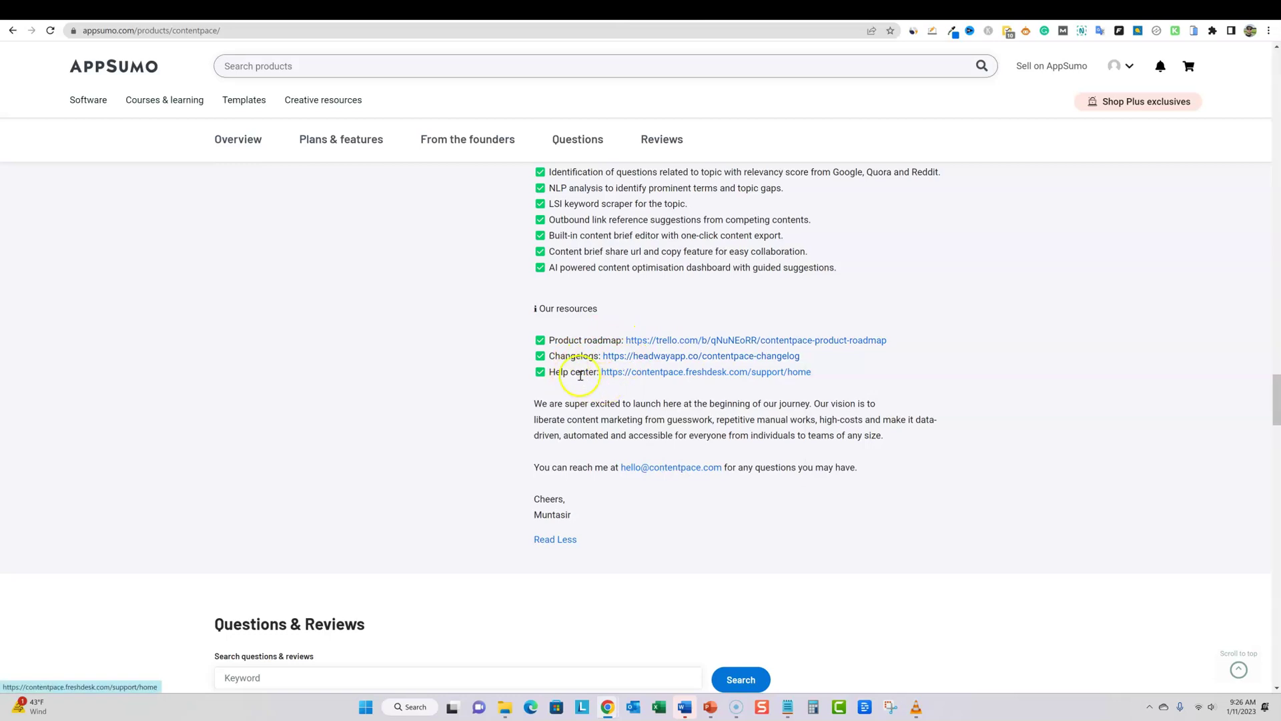
Step: Look over the founder's post again and the start of the Questions section of the listing
{"action": "scroll", "coordinate": [675, 414], "scroll_direction": "down", "scroll_amount": 3}
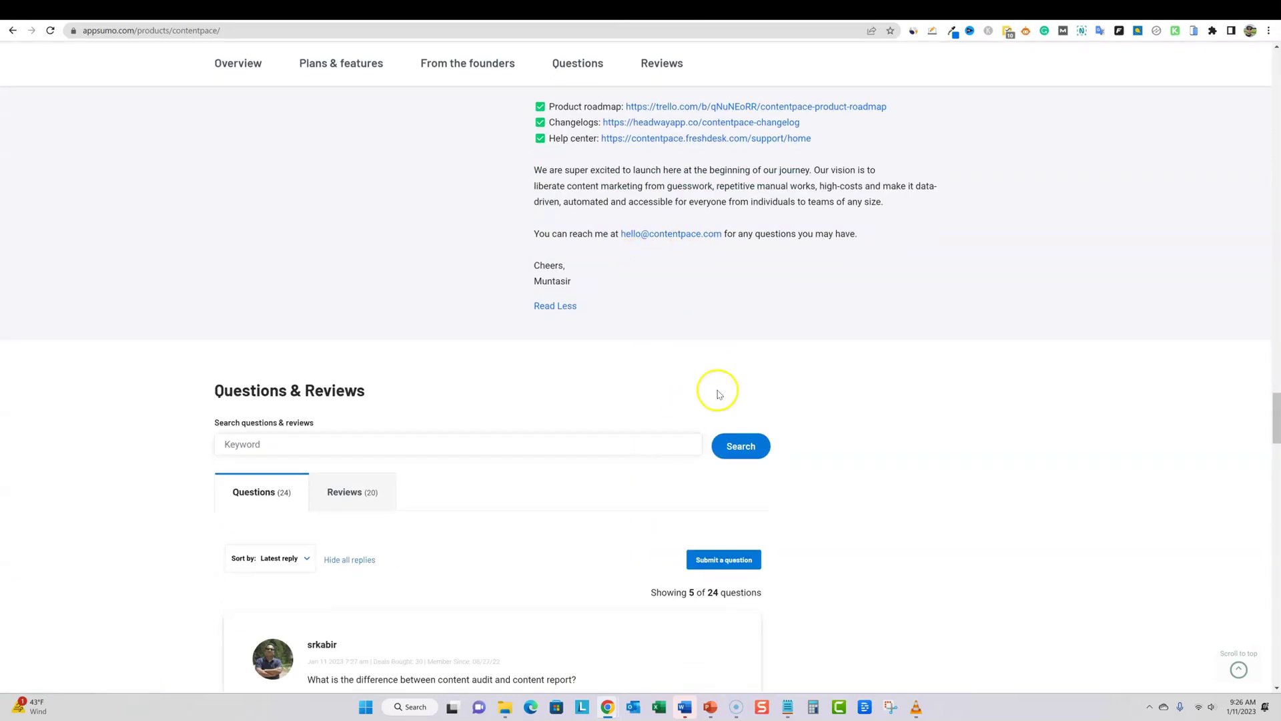
{"action": "scroll", "coordinate": [730, 394], "scroll_direction": "up", "scroll_amount": 5}
{"action": "scroll", "coordinate": [748, 408], "scroll_direction": "up", "scroll_amount": 9}
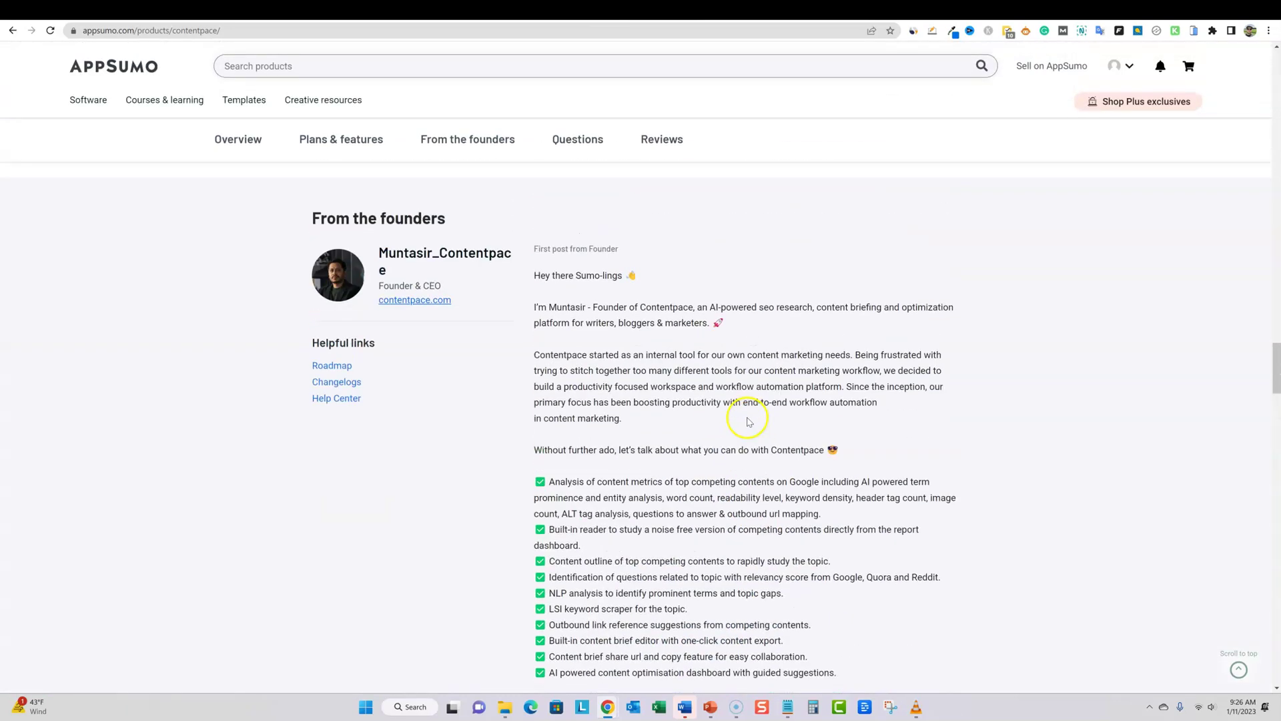
{"action": "scroll", "coordinate": [751, 400], "scroll_direction": "down", "scroll_amount": 7}
{"action": "scroll", "coordinate": [750, 401], "scroll_direction": "down", "scroll_amount": 11}
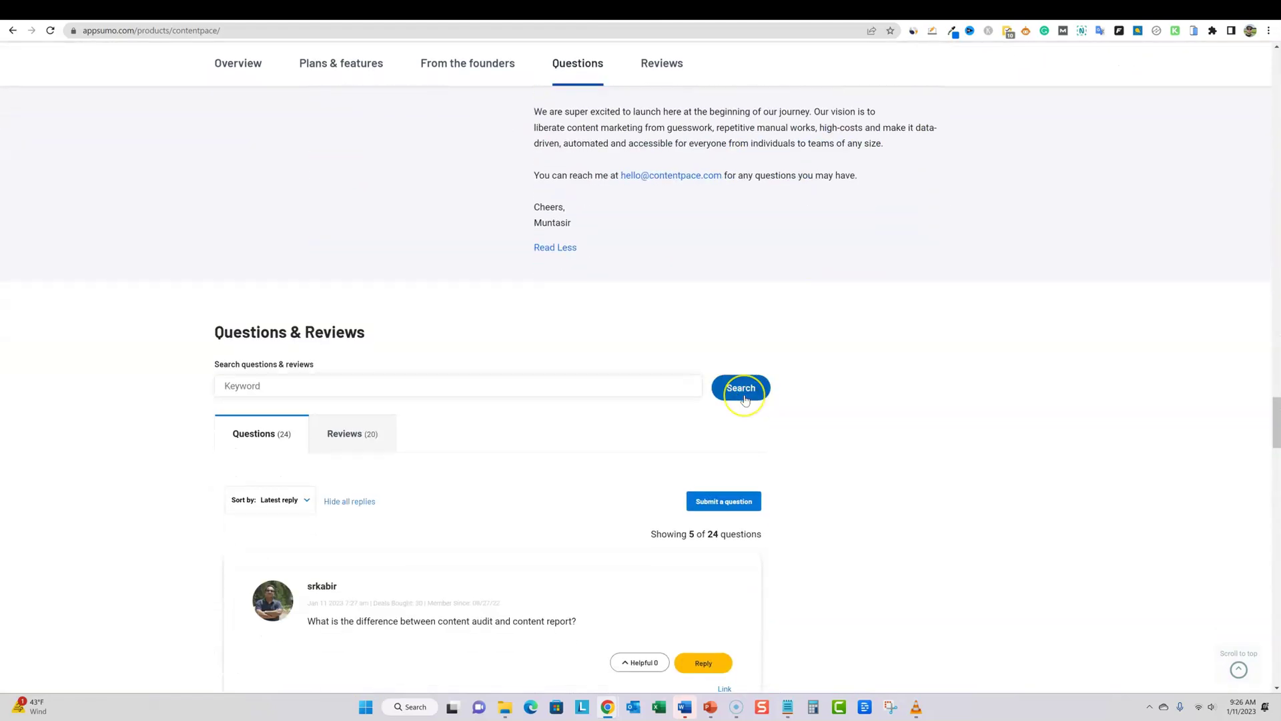
{"action": "scroll", "coordinate": [434, 363], "scroll_direction": "up", "scroll_amount": 2}
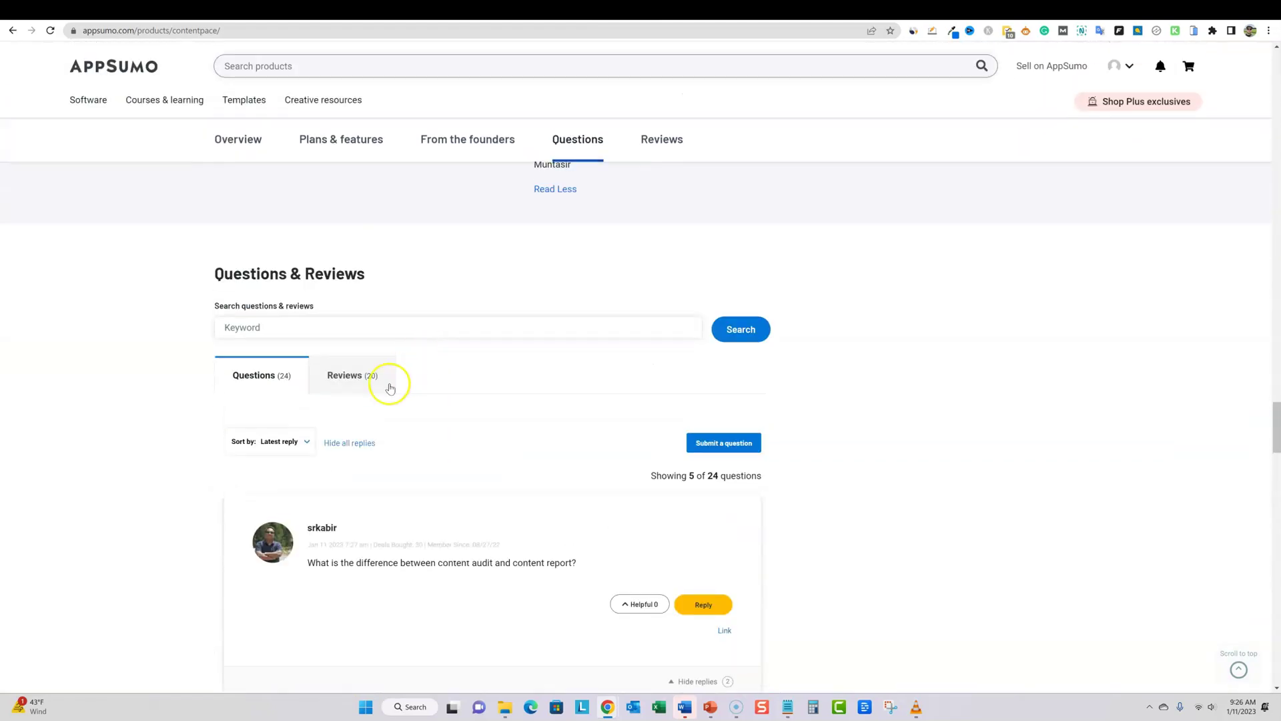
Step: Show the customer reviews of Contentpace and skim the newest ones together with the founder's replies
{"action": "left_click", "coordinate": [363, 374]}
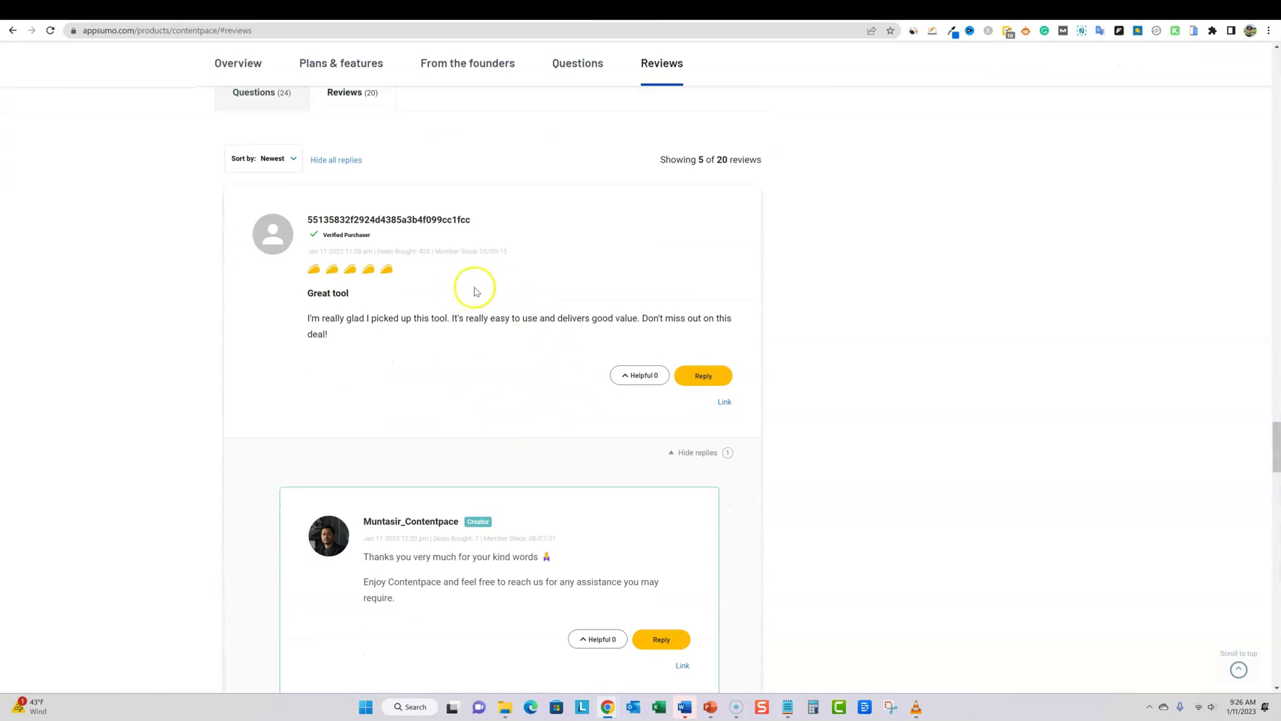
{"action": "scroll", "coordinate": [467, 289], "scroll_direction": "up", "scroll_amount": 2}
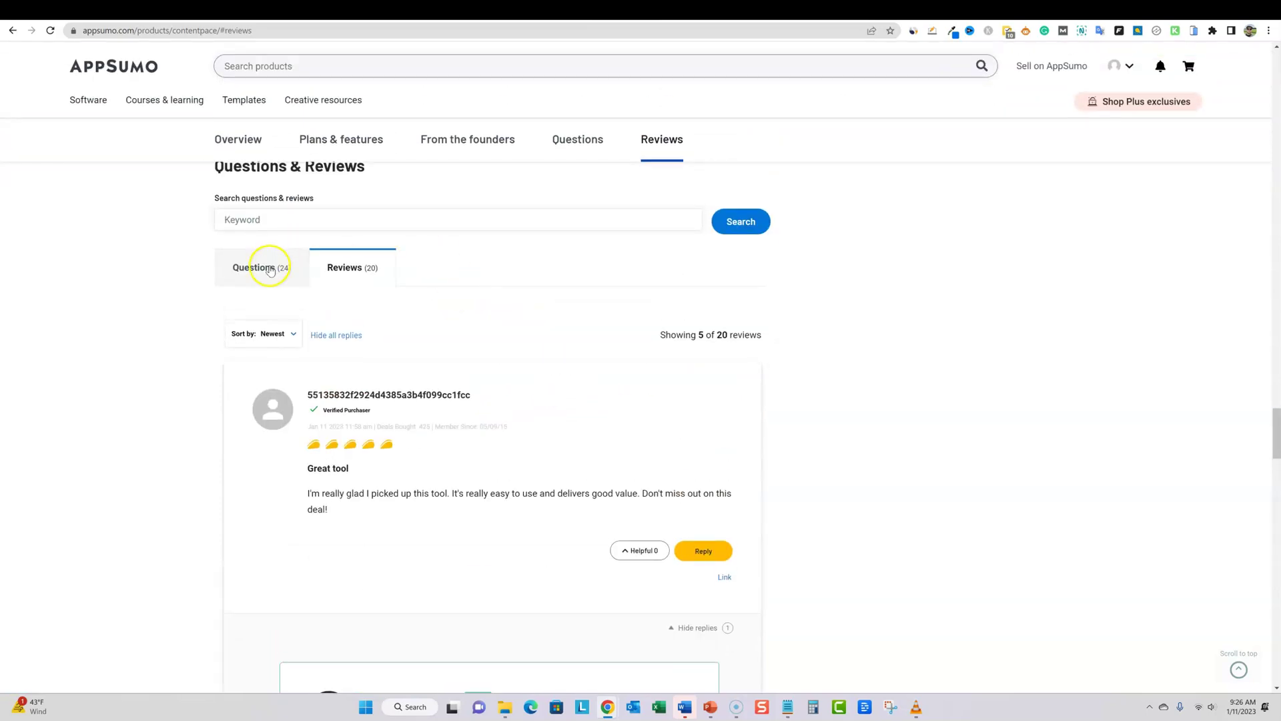
{"action": "scroll", "coordinate": [500, 406], "scroll_direction": "down", "scroll_amount": 10}
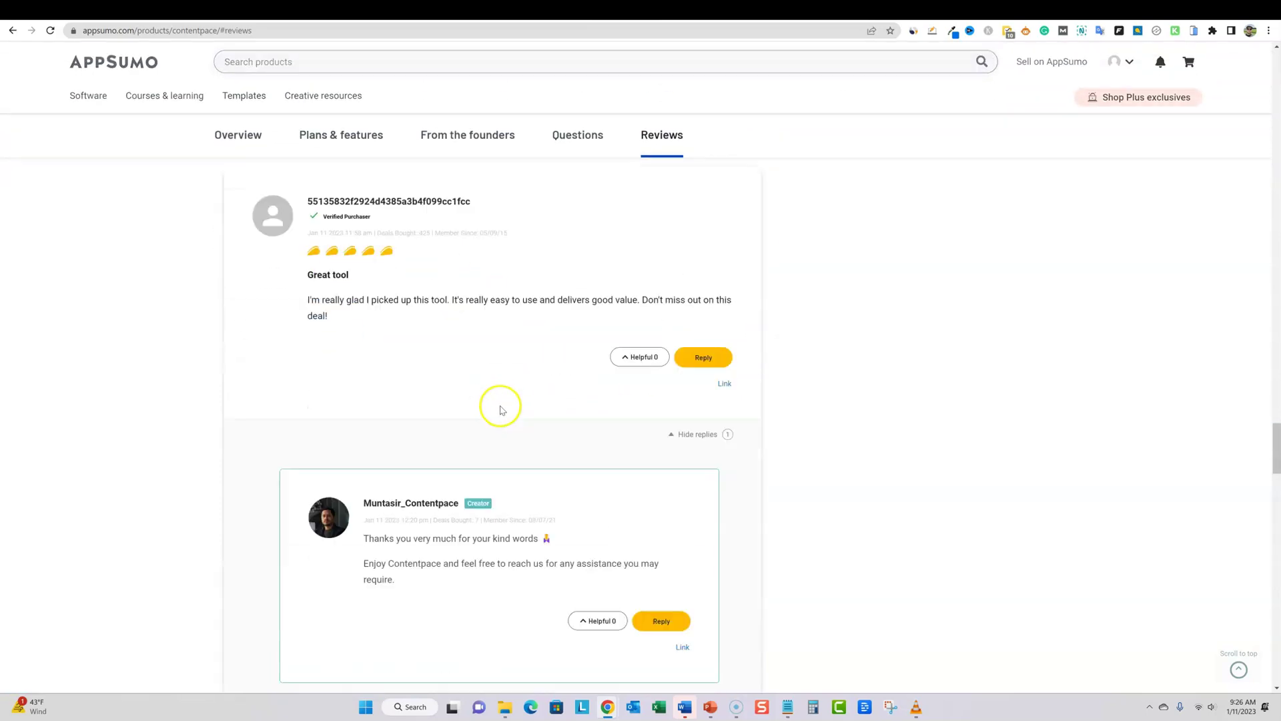
{"action": "scroll", "coordinate": [525, 419], "scroll_direction": "down", "scroll_amount": 12}
{"action": "scroll", "coordinate": [574, 415], "scroll_direction": "up", "scroll_amount": 16}
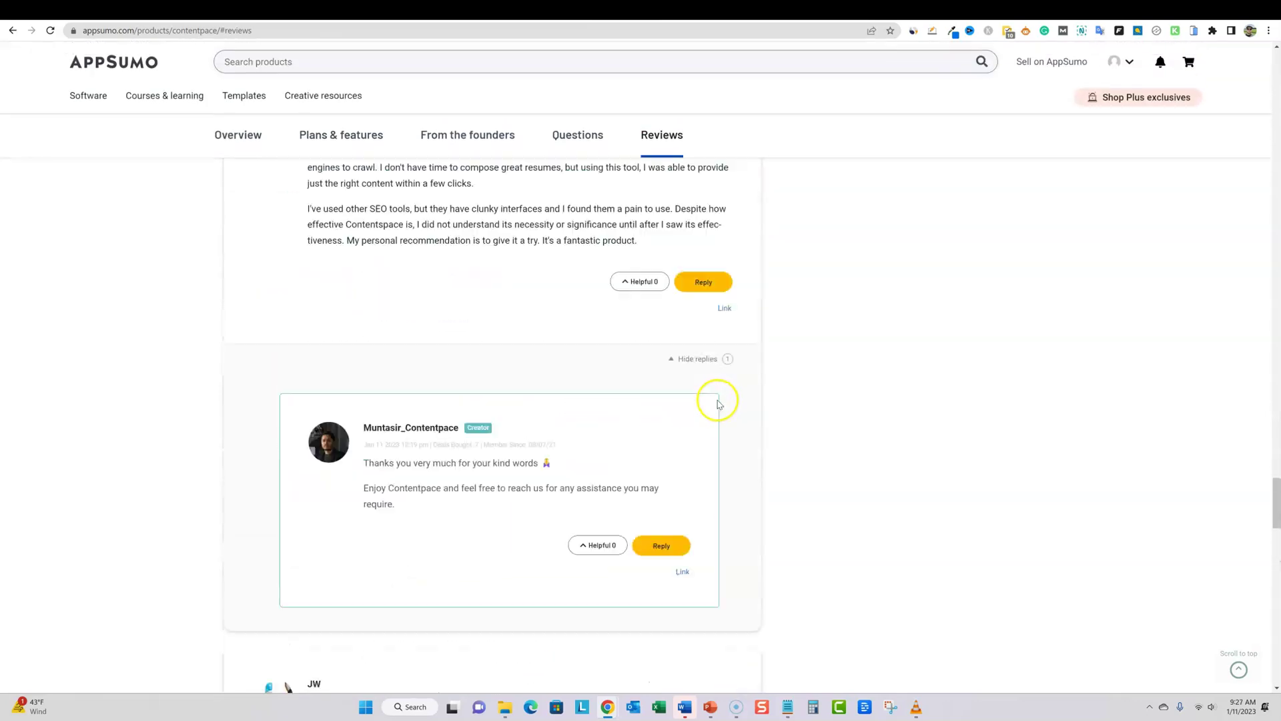
Step: Examine the planned features and monthly releases on the Contentpace Trello roadmap, and return to the AppSumo listing
{"action": "left_click", "coordinate": [688, 12]}
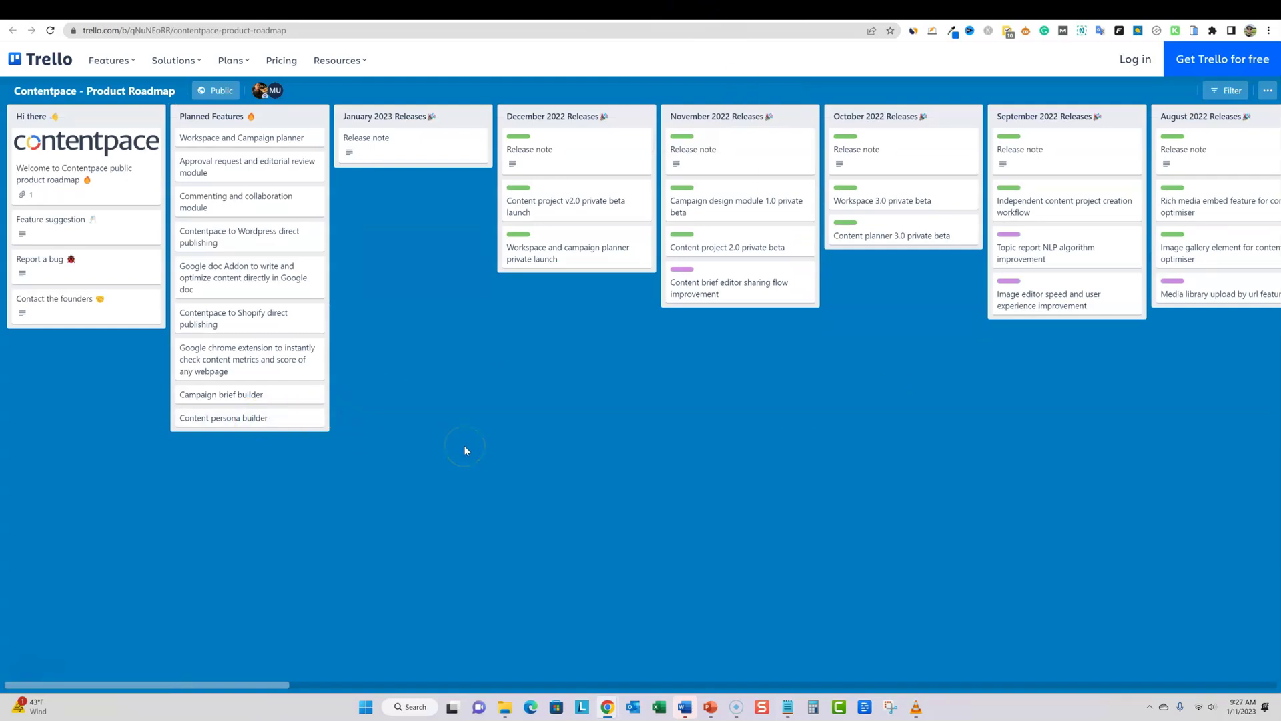
{"action": "left_click", "coordinate": [231, 133]}
{"action": "left_click", "coordinate": [623, 12]}
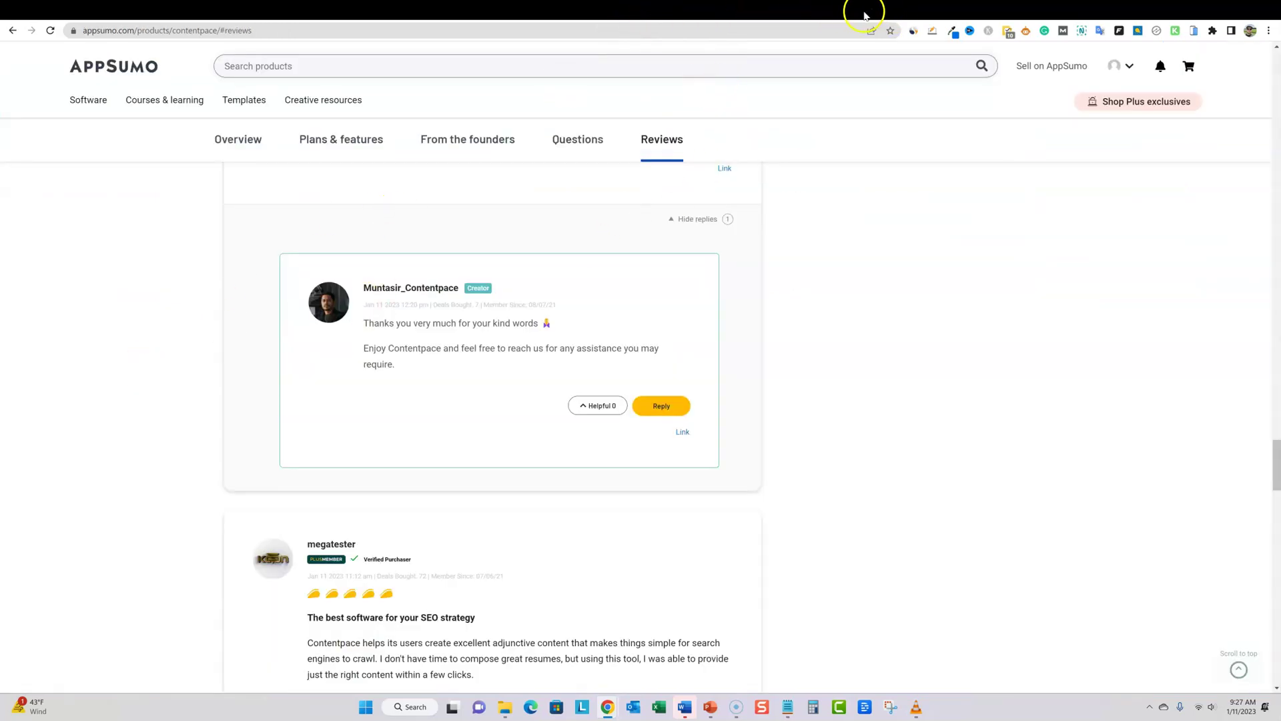
Step: Switch to the Dealify Postpace deal page to examine the Founder's Note, and view the postpace.io homepage
{"action": "left_click", "coordinate": [968, 10]}
{"action": "scroll", "coordinate": [429, 257], "scroll_direction": "up", "scroll_amount": 6}
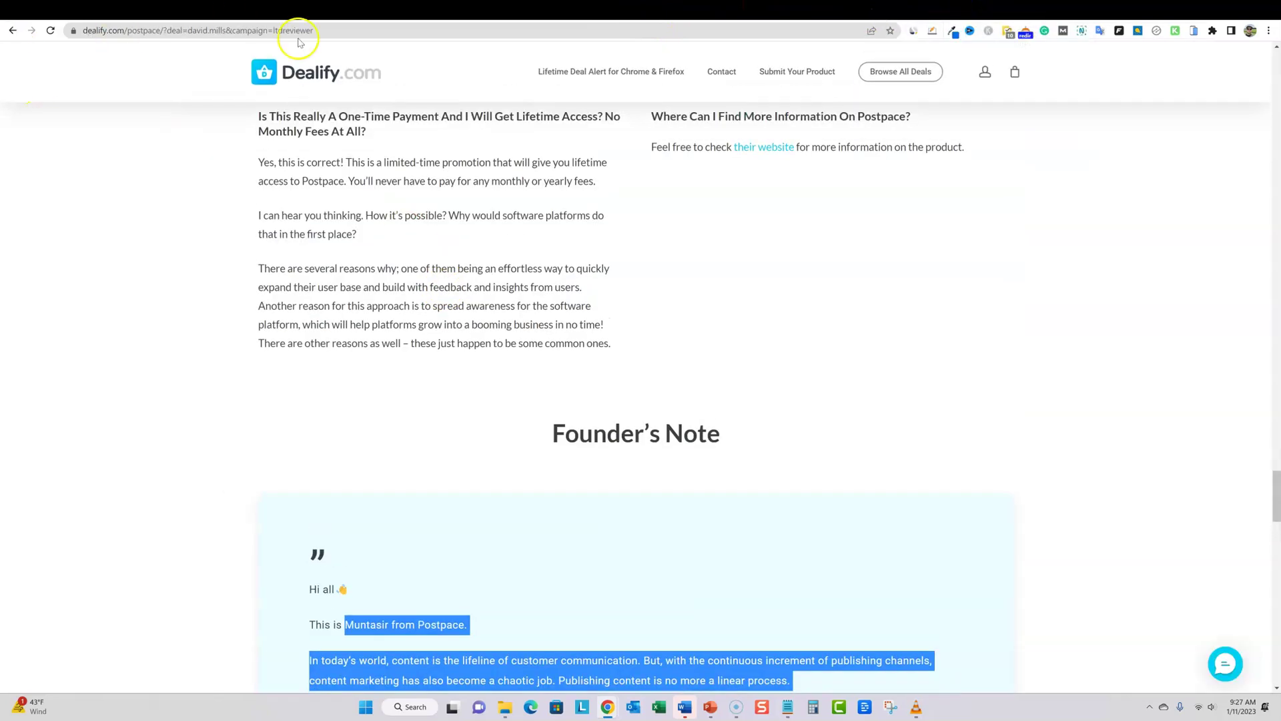
{"action": "scroll", "coordinate": [723, 280], "scroll_direction": "down", "scroll_amount": 6}
{"action": "scroll", "coordinate": [535, 311], "scroll_direction": "up", "scroll_amount": 4}
{"action": "scroll", "coordinate": [562, 309], "scroll_direction": "down", "scroll_amount": 3}
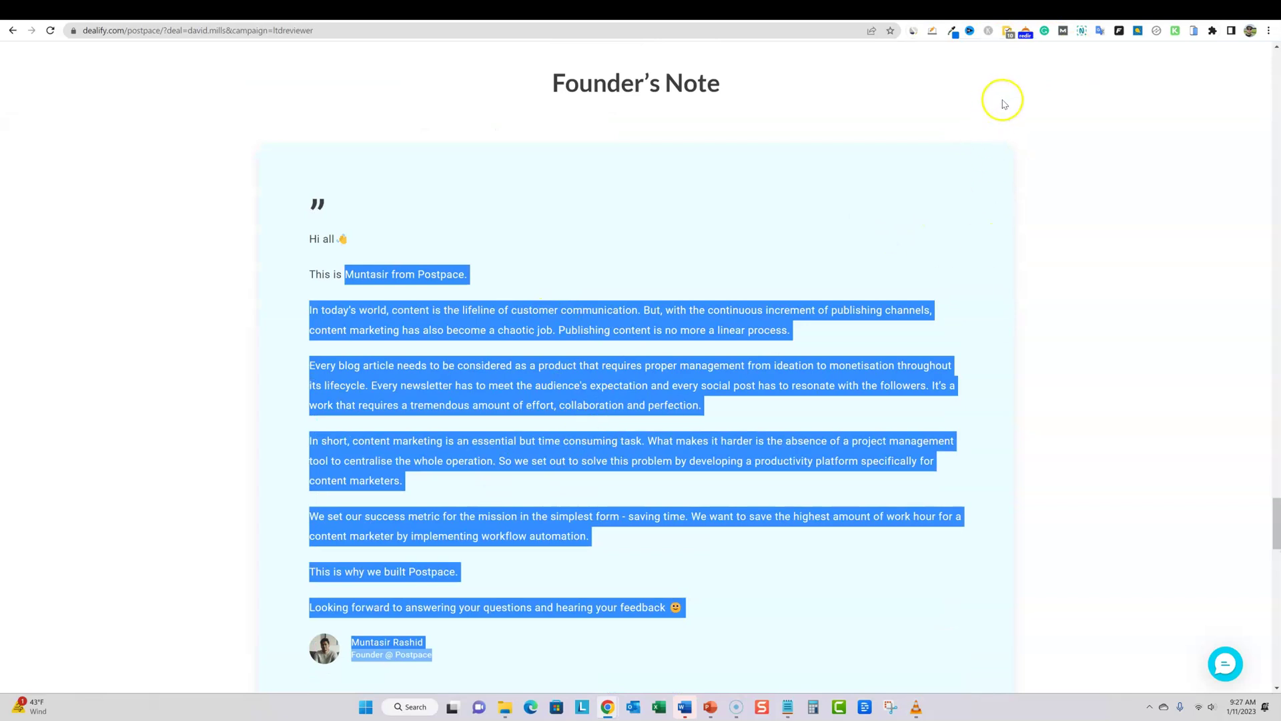
{"action": "left_click", "coordinate": [916, 13]}
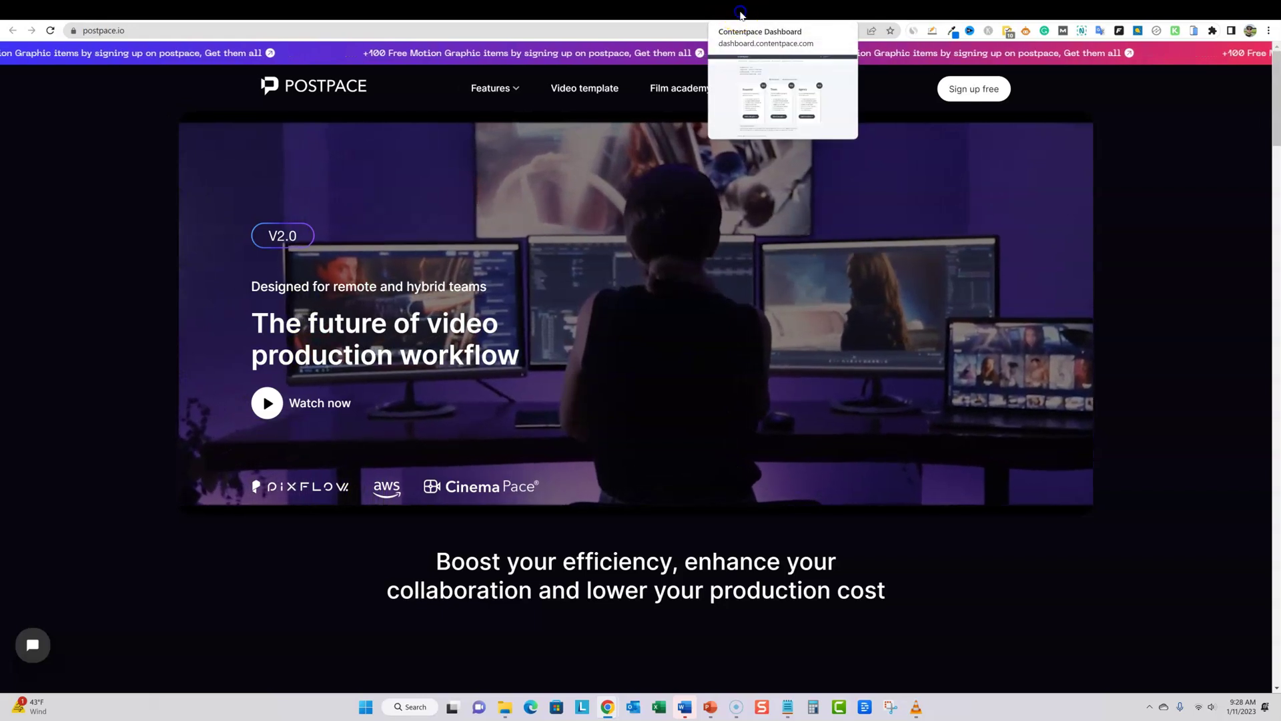
Step: Compare the monthly subscription plans in the Contentpace dashboard with the AppSumo Multiple plan at 7 codes, highlighting that plan's feature list
{"action": "left_click", "coordinate": [739, 14]}
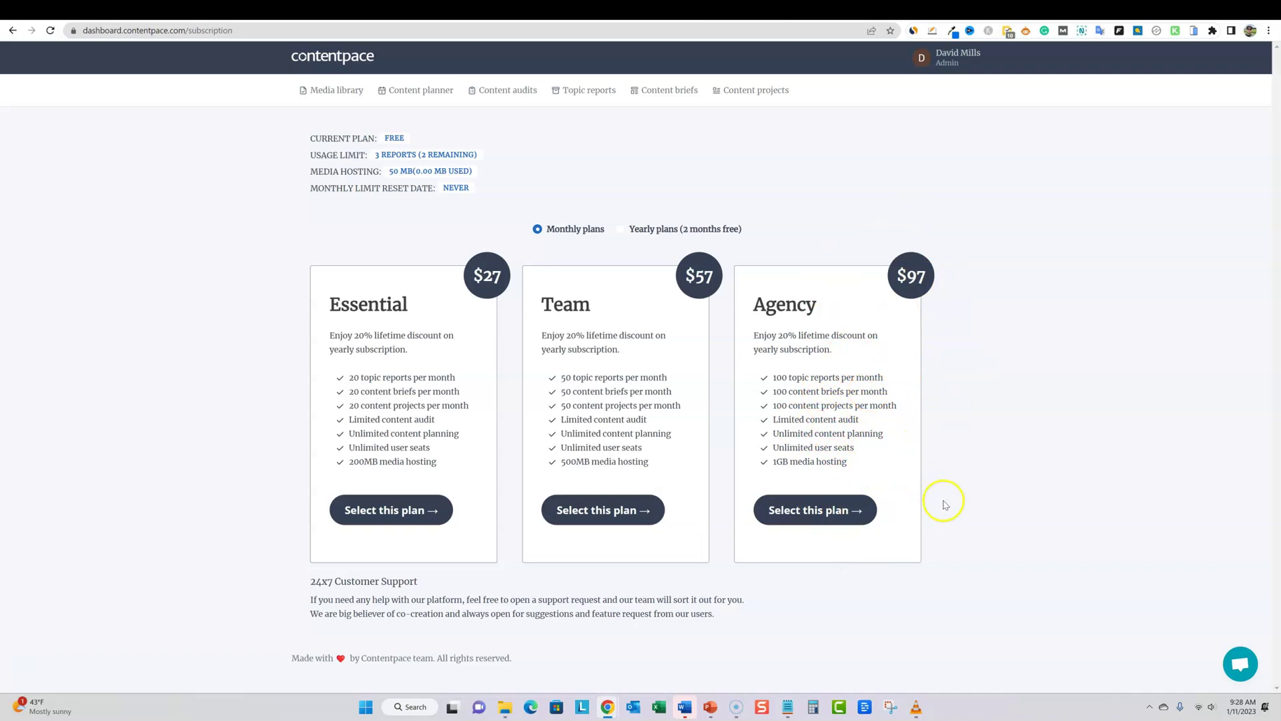
{"action": "left_click", "coordinate": [624, 14]}
{"action": "scroll", "coordinate": [798, 329], "scroll_direction": "up", "scroll_amount": 15}
{"action": "scroll", "coordinate": [867, 454], "scroll_direction": "up", "scroll_amount": 5}
{"action": "scroll", "coordinate": [947, 544], "scroll_direction": "down", "scroll_amount": 4}
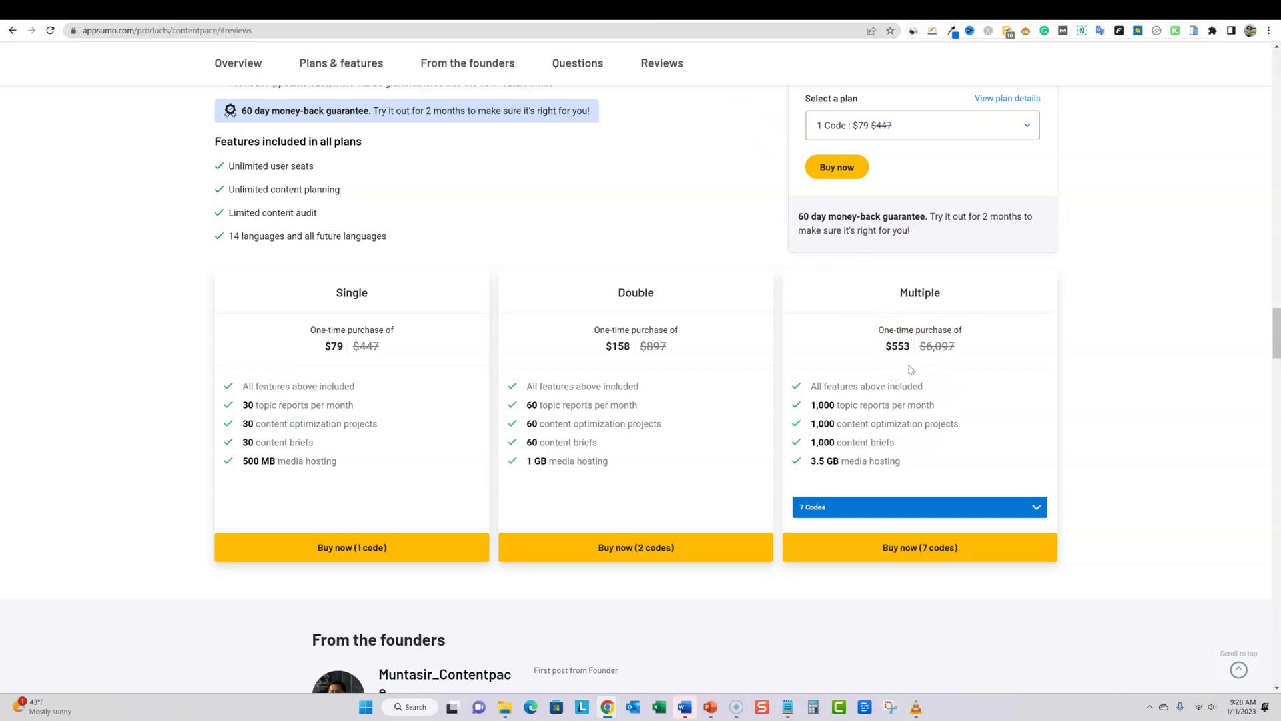
{"action": "left_click_drag", "start_coordinate": [809, 405], "coordinate": [941, 483]}
{"action": "left_click_drag", "start_coordinate": [809, 385], "coordinate": [935, 480]}
{"action": "left_click", "coordinate": [1013, 383]}
Step: Return to the Contentpace dashboard, open the Media library and browse its stock files
{"action": "left_click", "coordinate": [781, 24]}
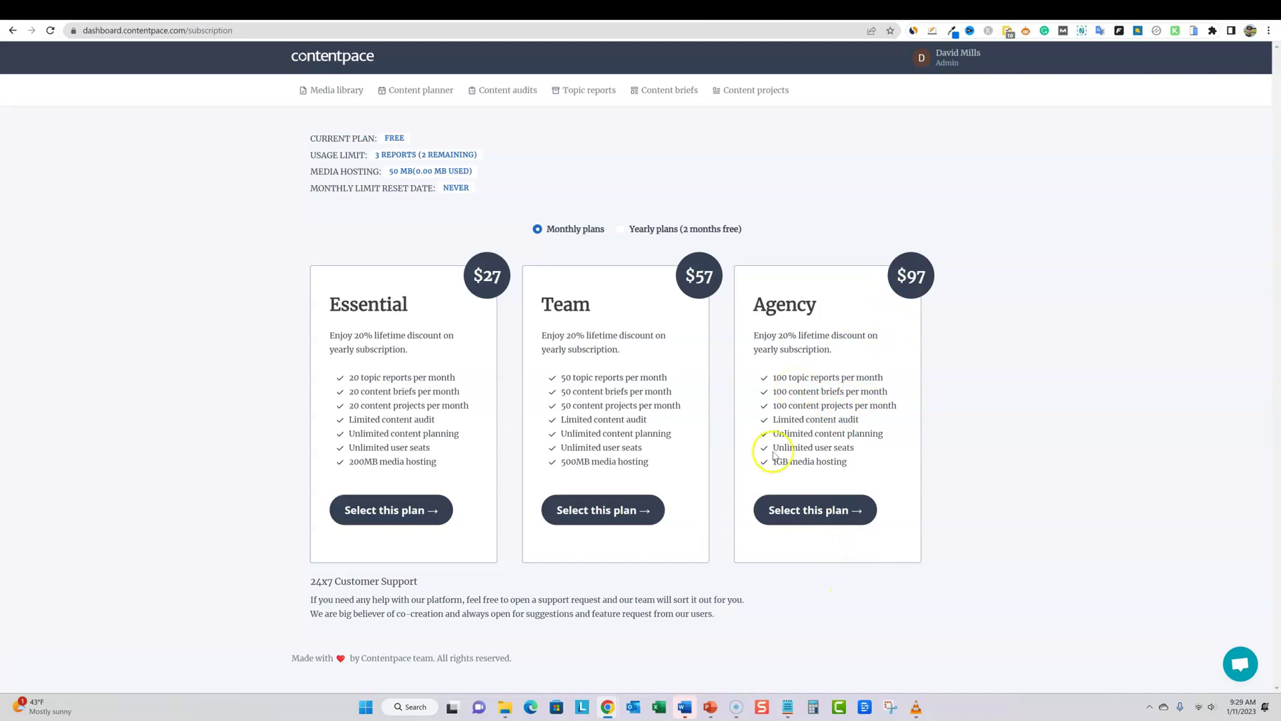
{"action": "left_click", "coordinate": [354, 90]}
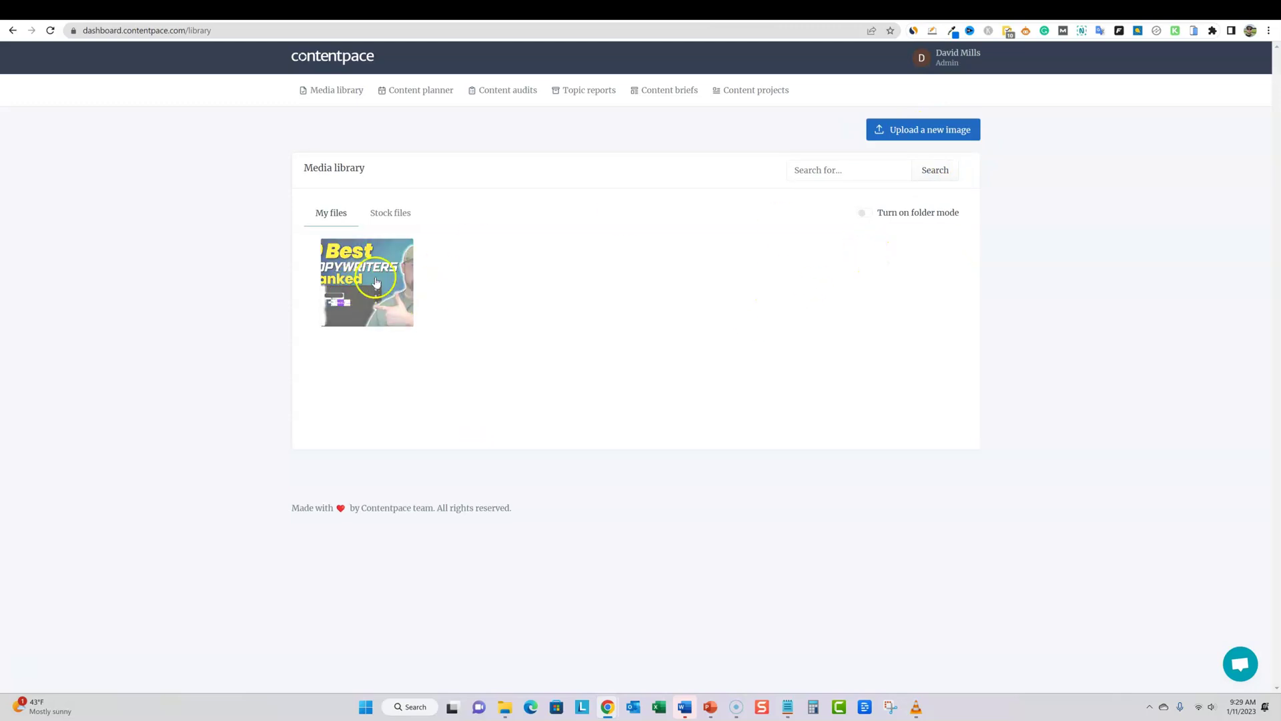
{"action": "left_click", "coordinate": [411, 216]}
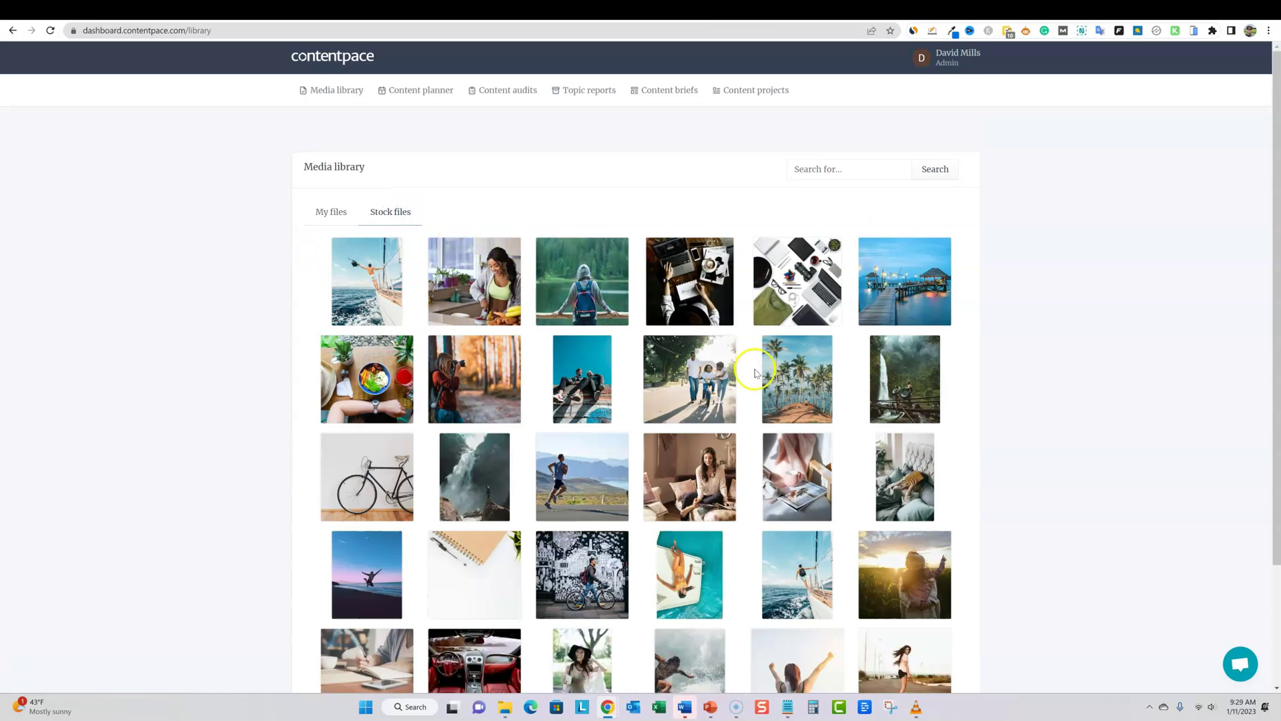
{"action": "scroll", "coordinate": [809, 492], "scroll_direction": "down", "scroll_amount": 3}
{"action": "scroll", "coordinate": [820, 467], "scroll_direction": "up", "scroll_amount": 3}
Step: Search the stock files for "money" and look through the matching images
{"action": "left_click", "coordinate": [796, 169]}
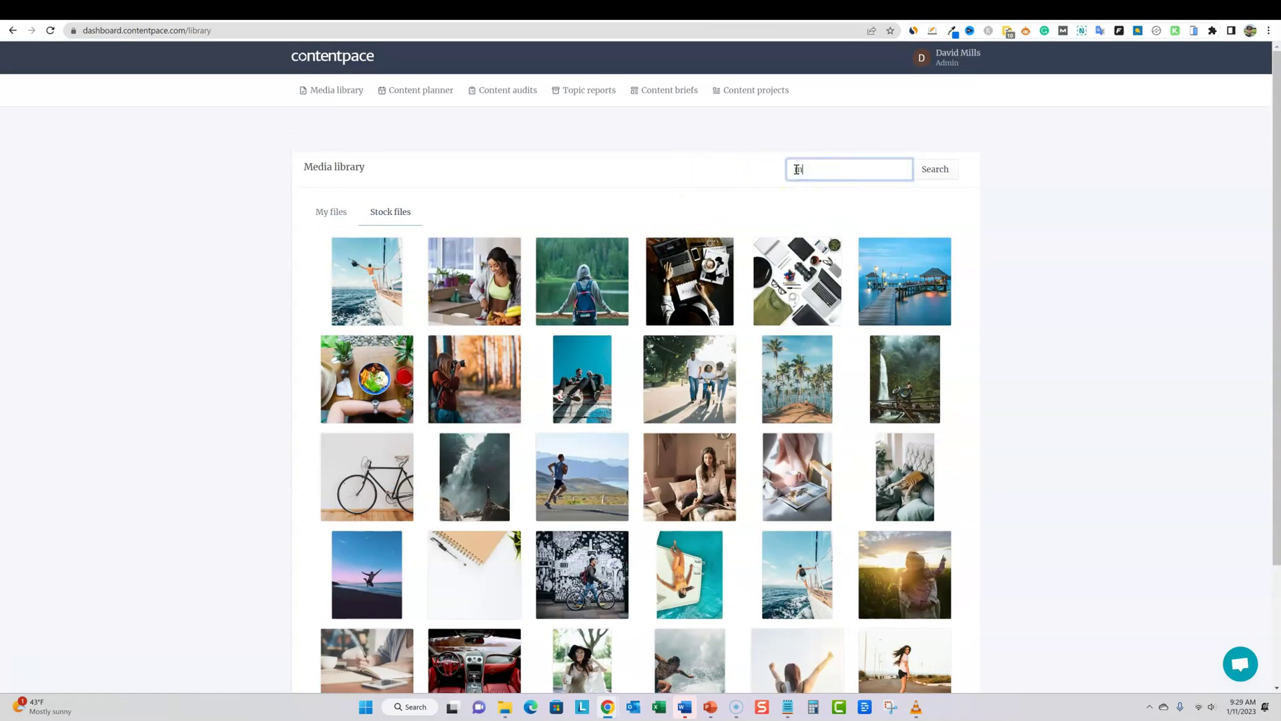
{"action": "key", "text": "Return"}
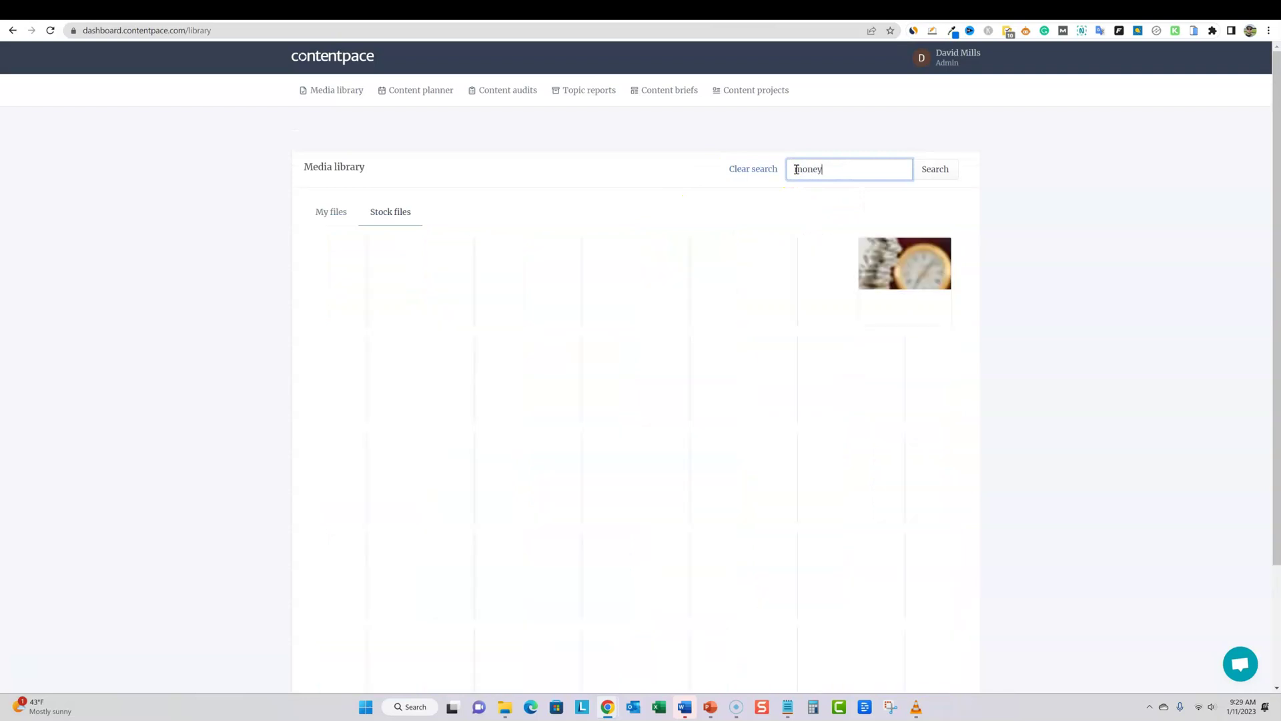
{"action": "scroll", "coordinate": [905, 611], "scroll_direction": "down", "scroll_amount": 1}
{"action": "scroll", "coordinate": [904, 612], "scroll_direction": "down", "scroll_amount": 3}
{"action": "scroll", "coordinate": [820, 494], "scroll_direction": "up", "scroll_amount": 4}
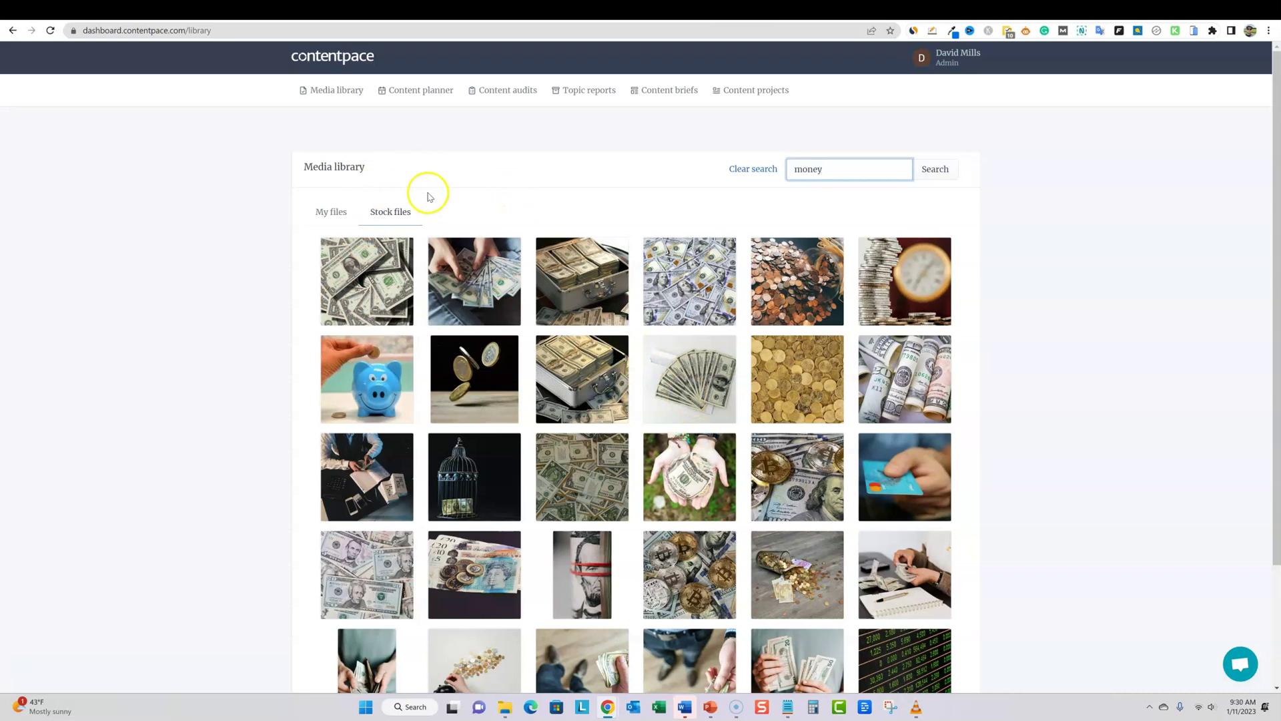
Step: Add a post titled "test article" to the content planner with publishing date 19-01-2023 and keyword "keyword 1"
{"action": "left_click", "coordinate": [413, 93]}
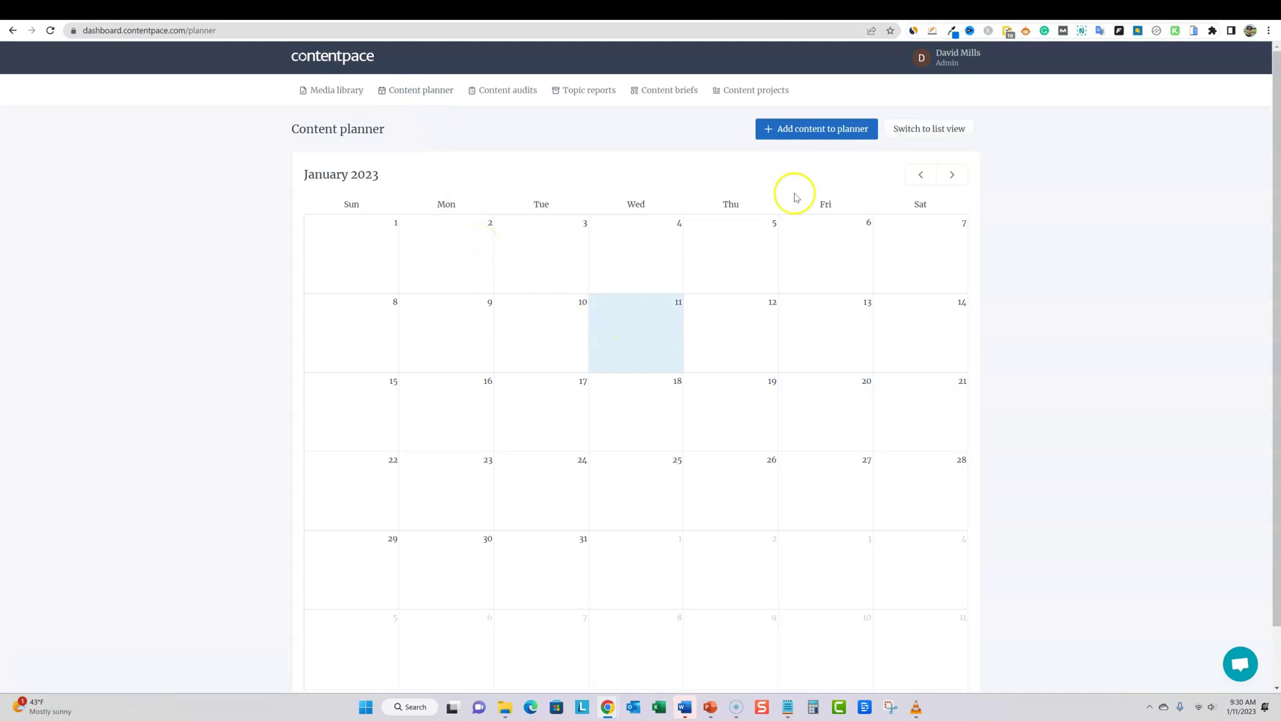
{"action": "left_click", "coordinate": [821, 129]}
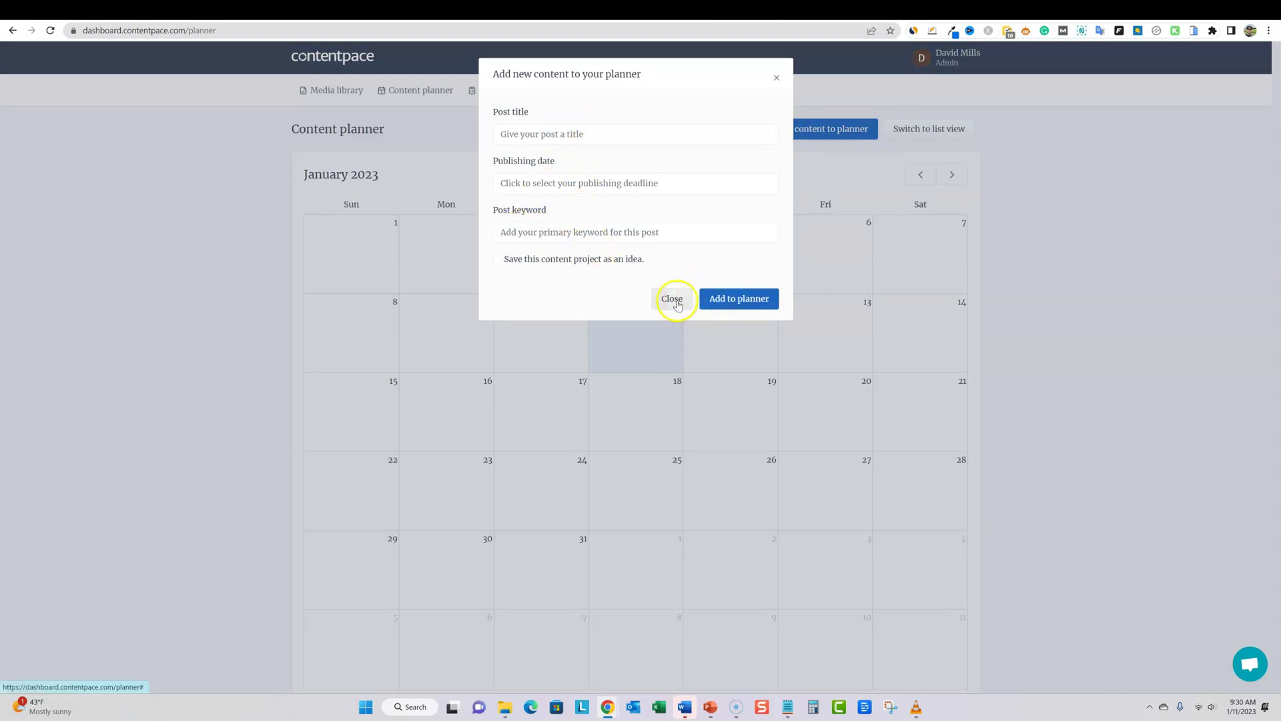
{"action": "left_click", "coordinate": [584, 137]}
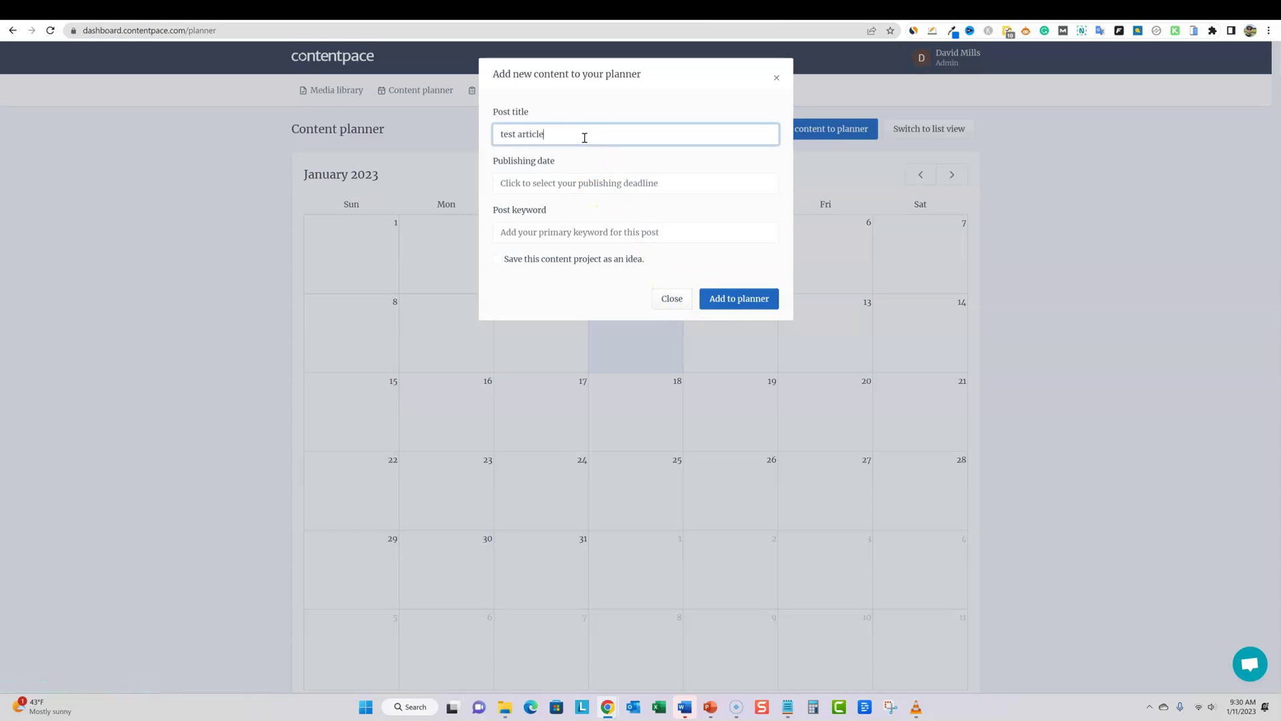
{"action": "left_click", "coordinate": [584, 182]}
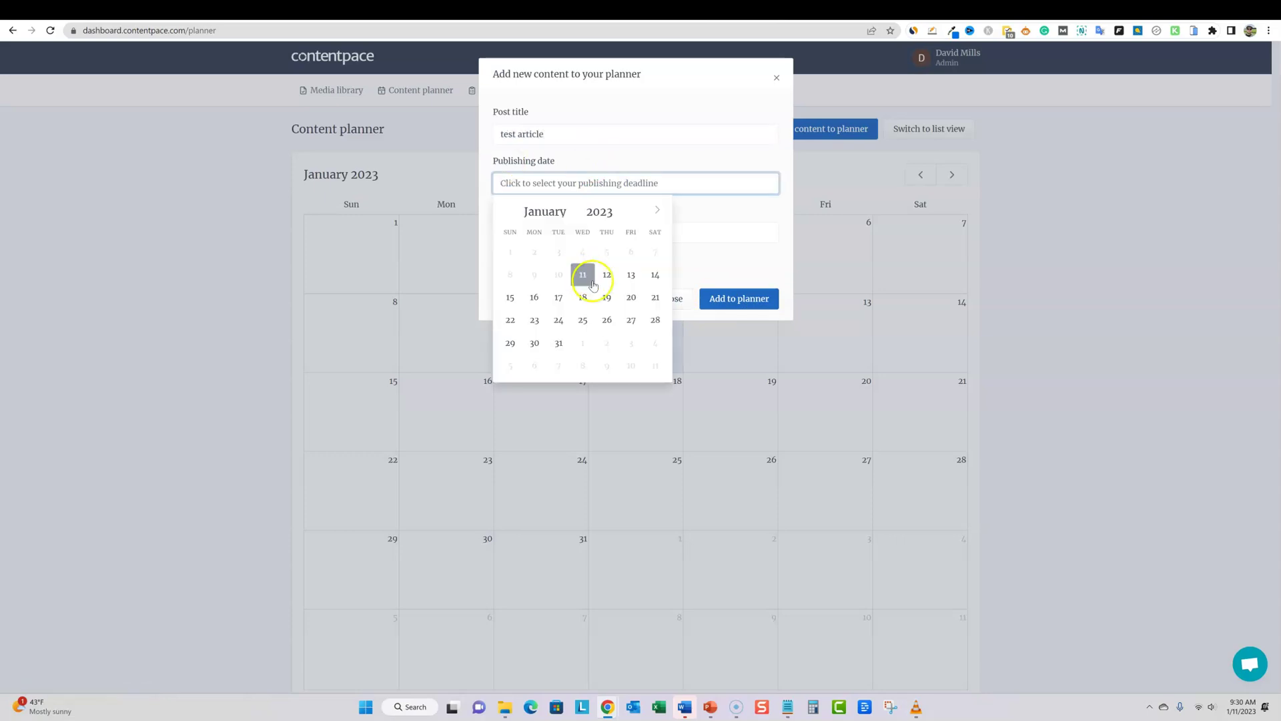
{"action": "left_click", "coordinate": [604, 306]}
{"action": "left_click", "coordinate": [549, 234]}
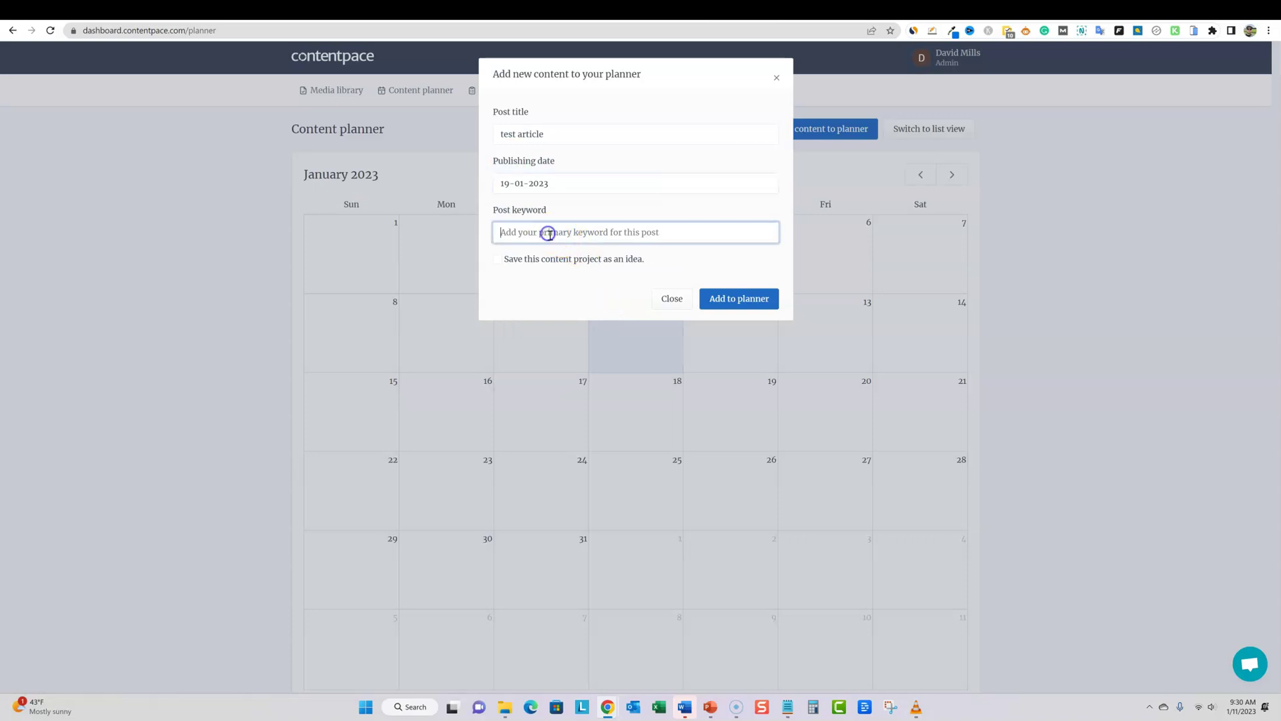
{"action": "type", "text": "keyword 1"}
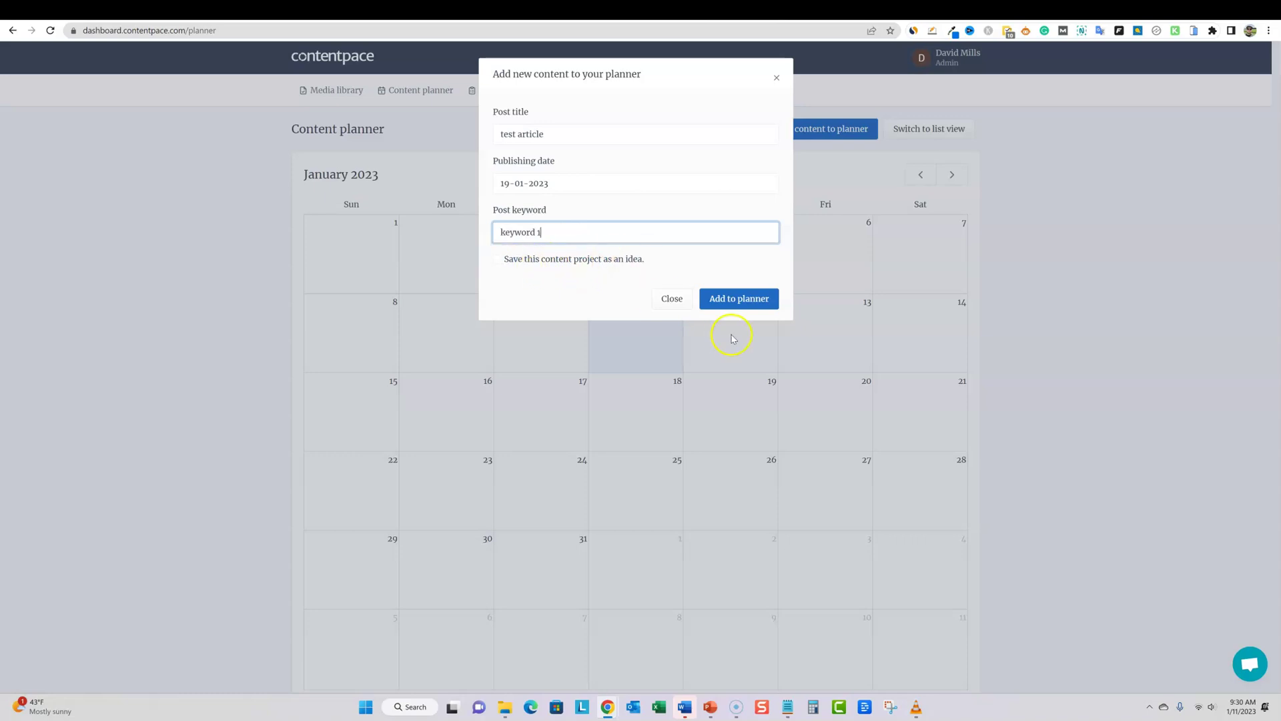
{"action": "left_click", "coordinate": [729, 298]}
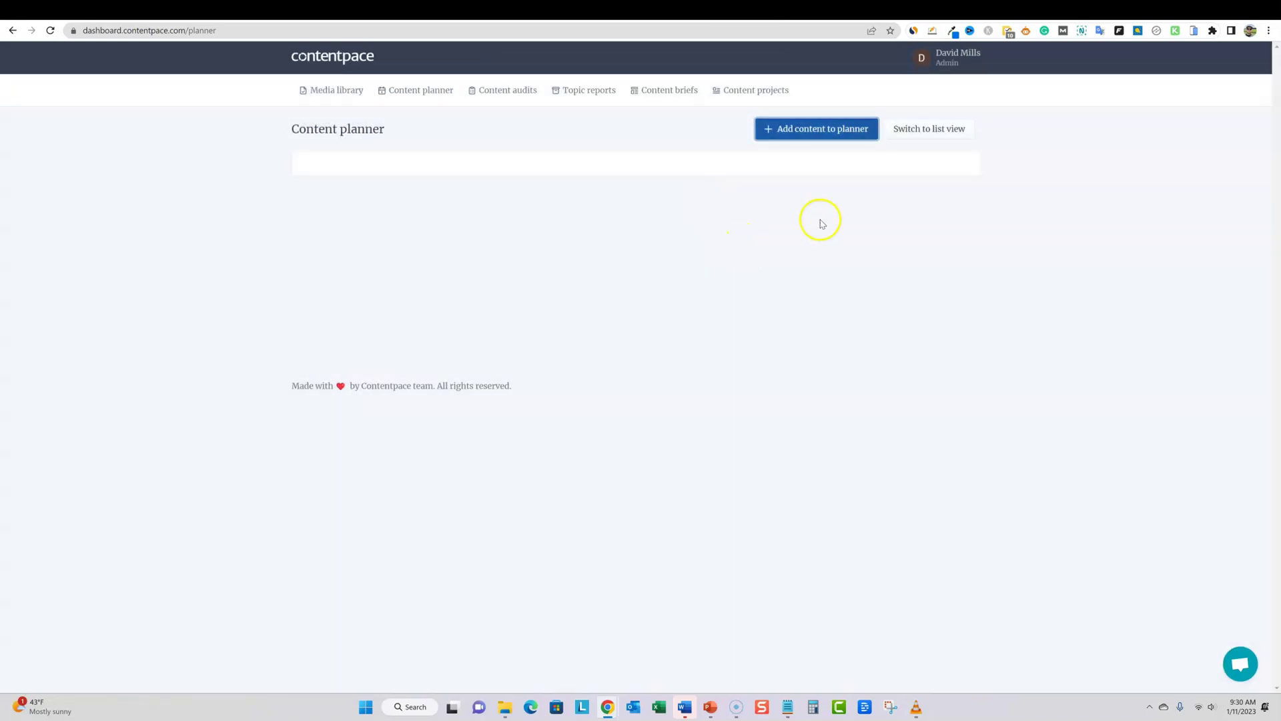
Step: View the planned content as a list, return to the calendar view, and check the January 2023 calendar
{"action": "left_click", "coordinate": [925, 128]}
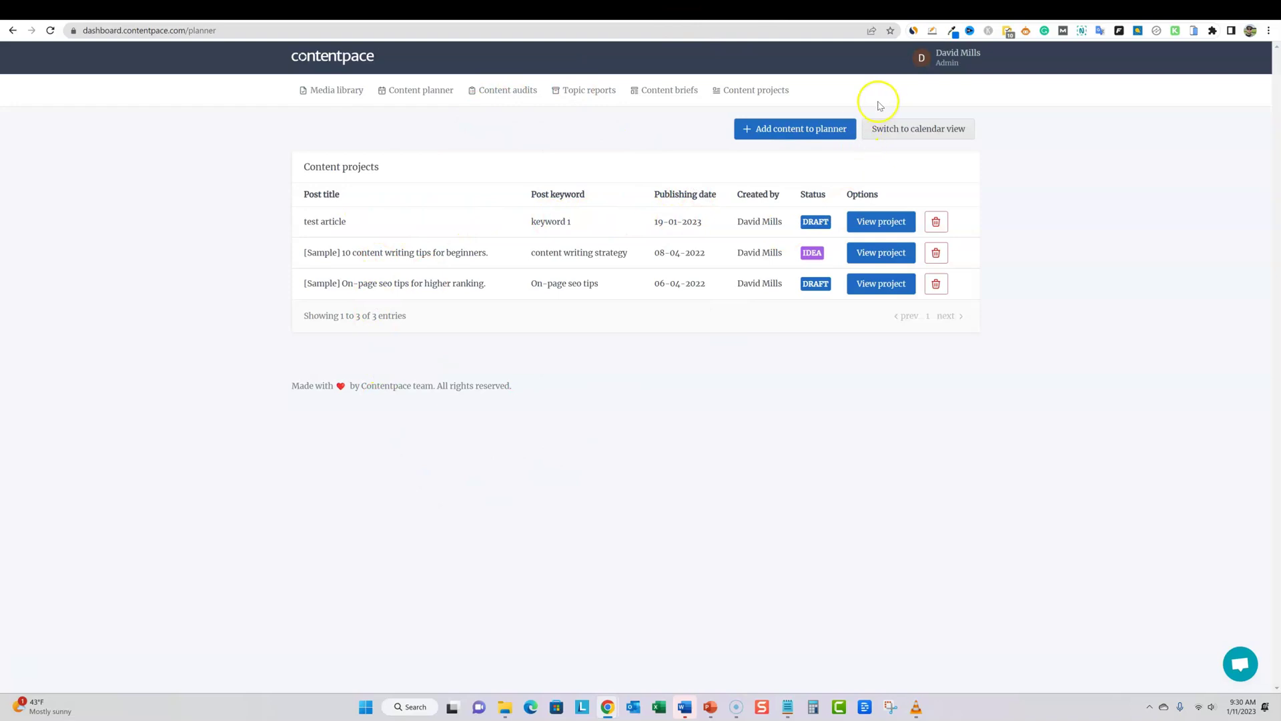
{"action": "left_click", "coordinate": [898, 130]}
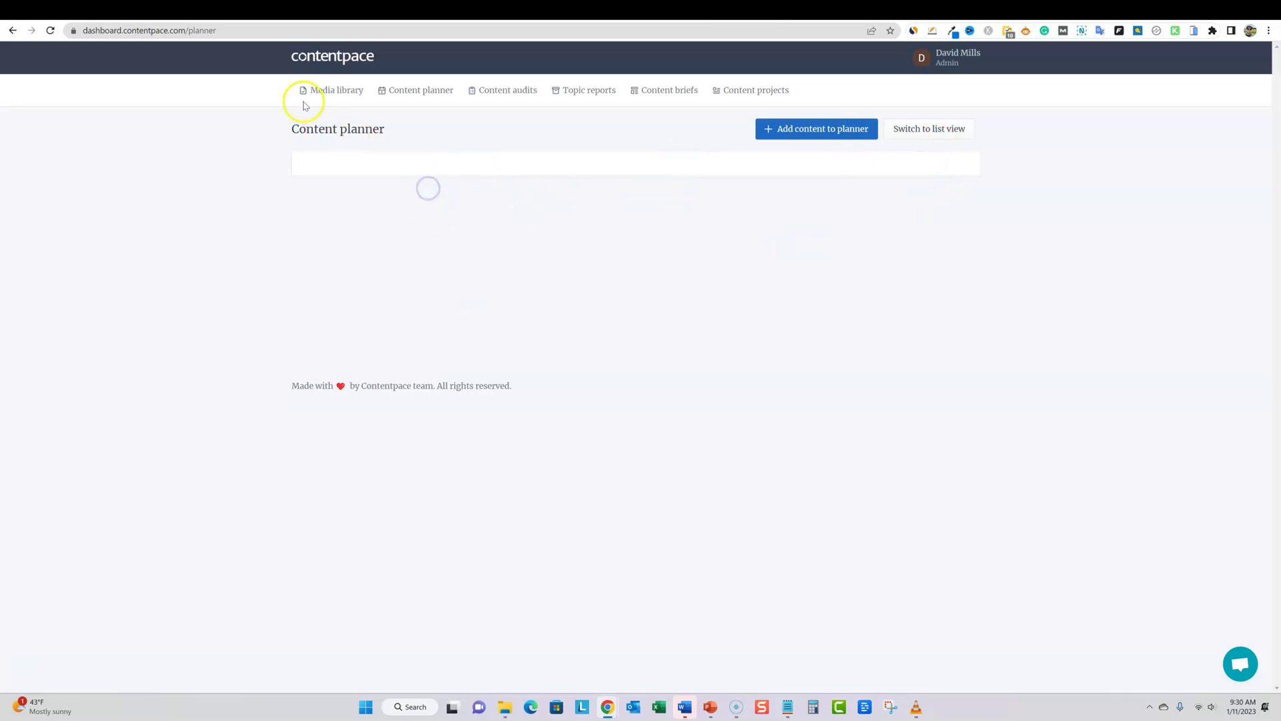
{"action": "left_click", "coordinate": [332, 92]}
{"action": "left_click", "coordinate": [437, 90]}
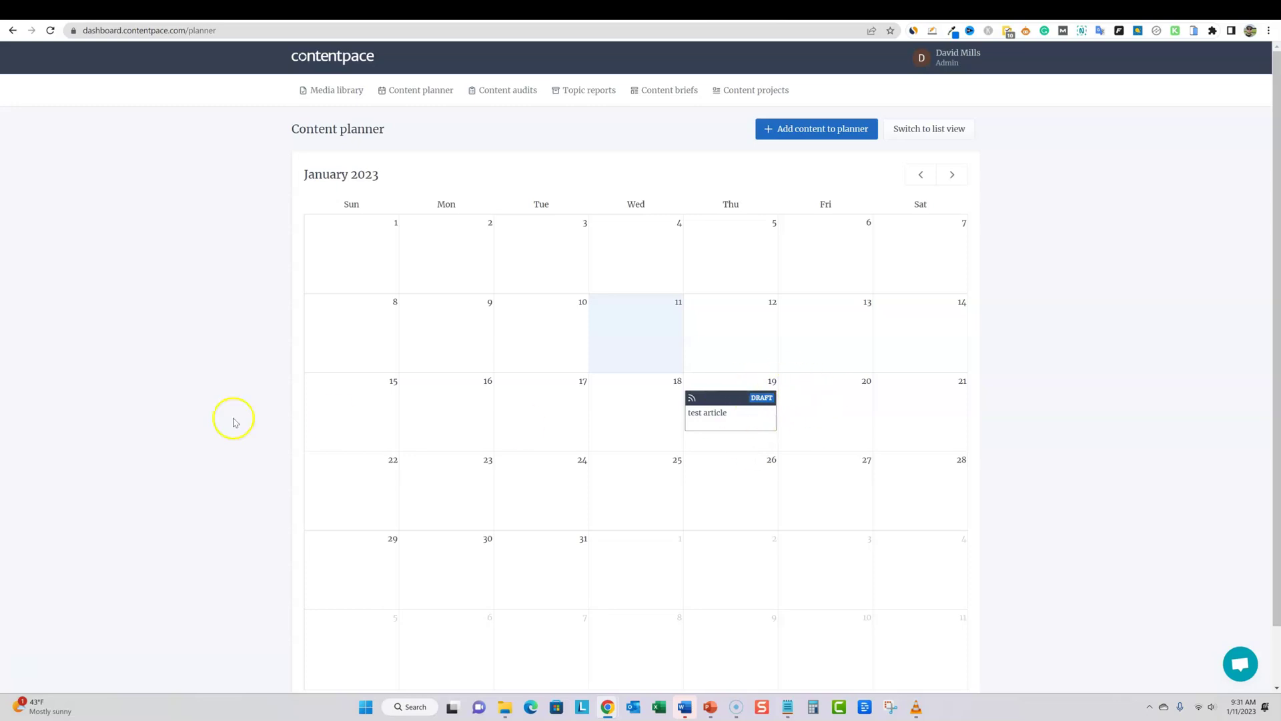
{"action": "scroll", "coordinate": [1087, 615], "scroll_direction": "down", "scroll_amount": 2}
{"action": "scroll", "coordinate": [1087, 615], "scroll_direction": "up", "scroll_amount": 2}
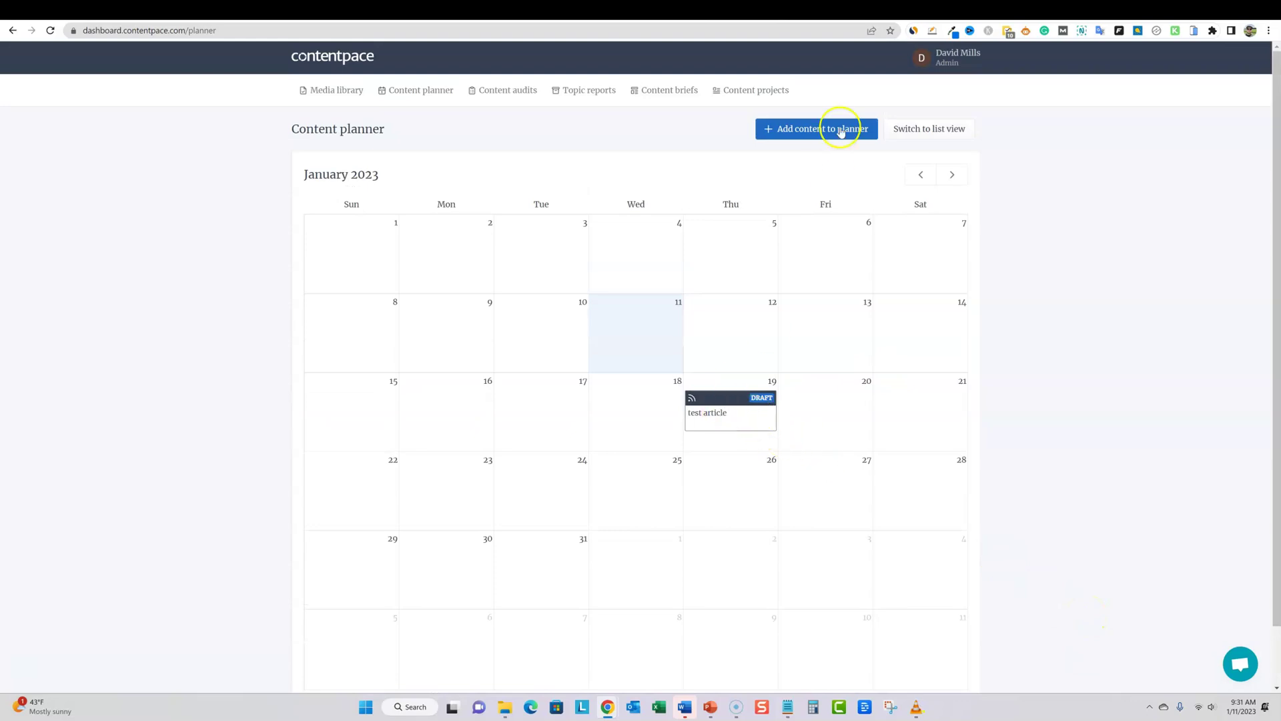
Step: Open Content audits, switch to realisticpay.com, open the article "How Much Does It Cost to Get Ordained?" and copy its URL
{"action": "left_click", "coordinate": [494, 93]}
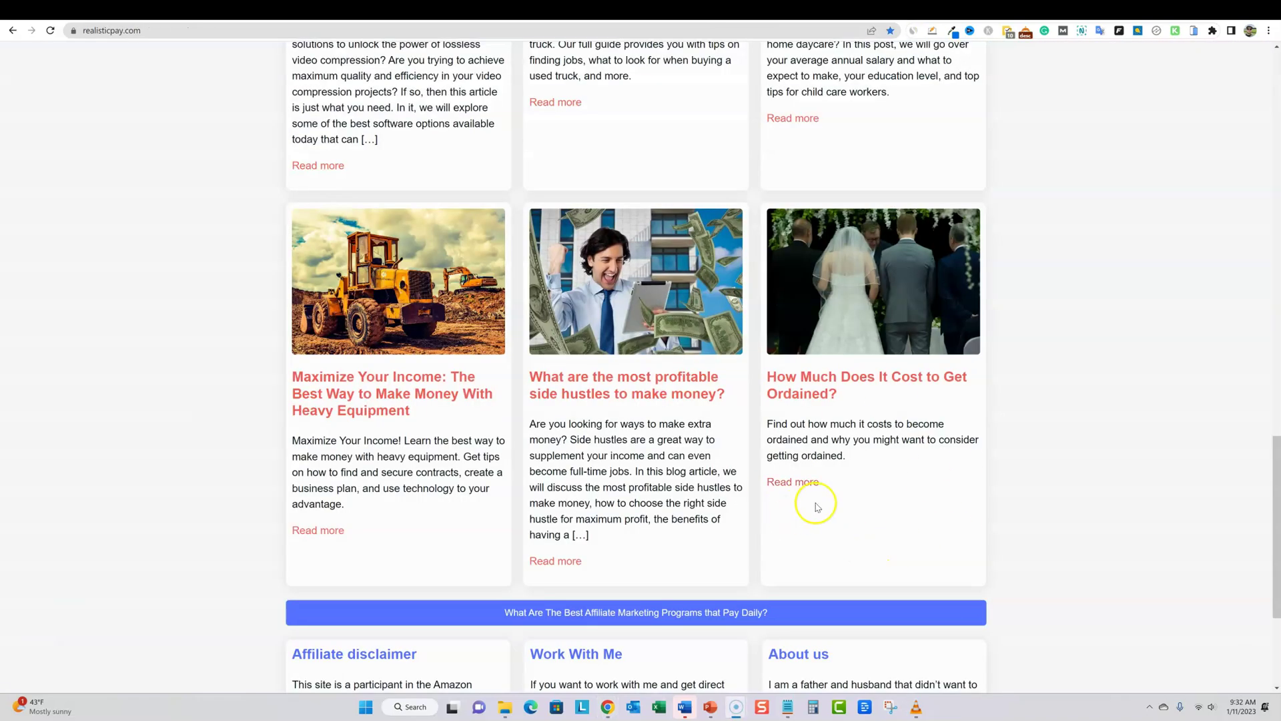
{"action": "scroll", "coordinate": [808, 505], "scroll_direction": "up", "scroll_amount": 5}
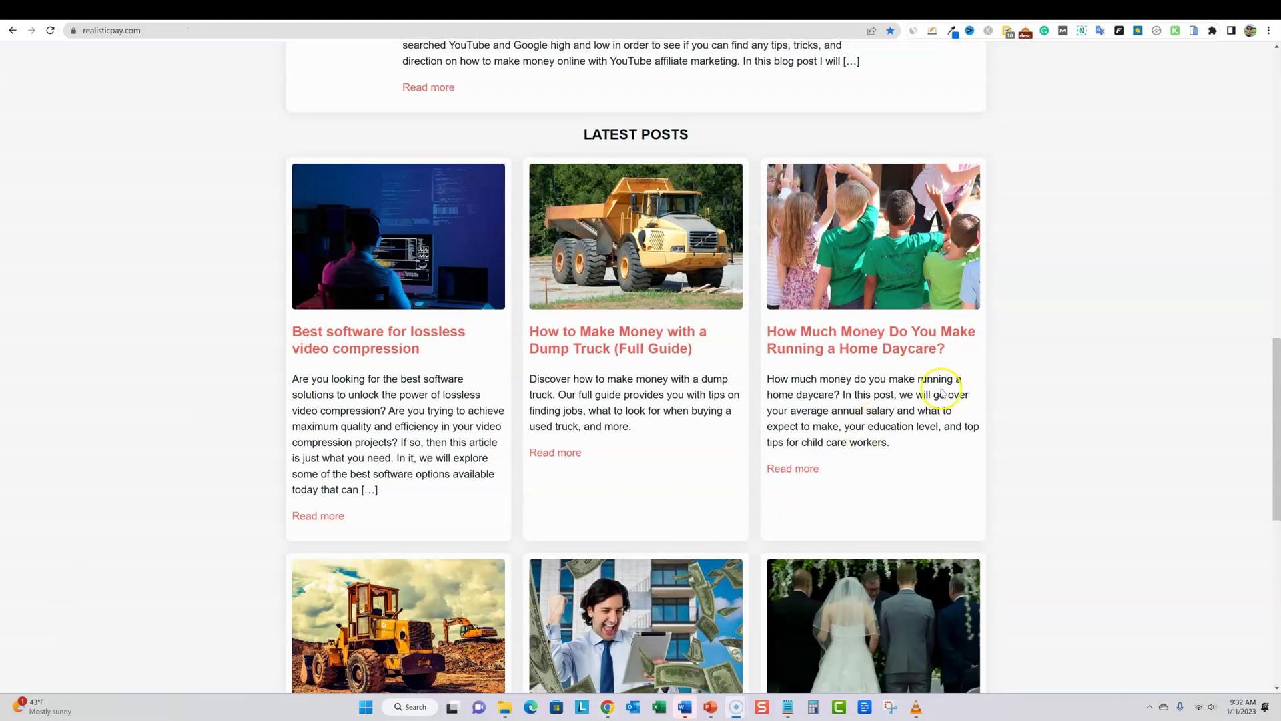
{"action": "scroll", "coordinate": [973, 389], "scroll_direction": "down", "scroll_amount": 4}
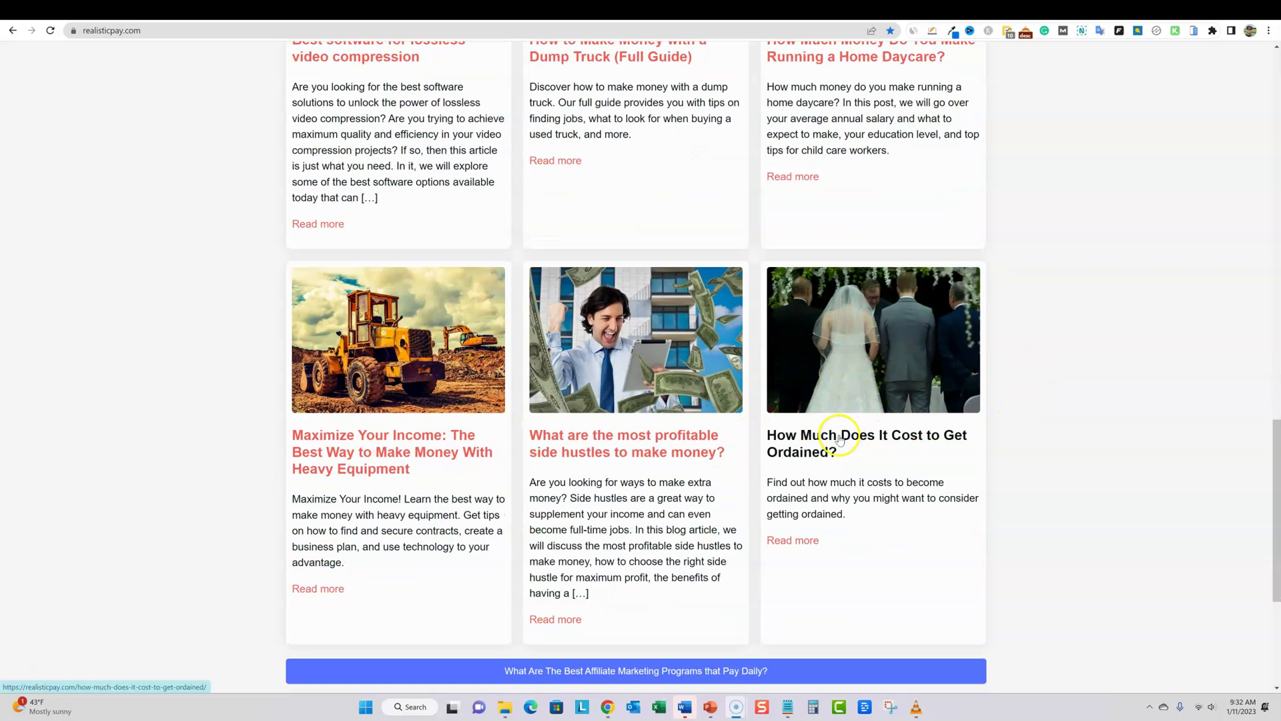
{"action": "left_click", "coordinate": [878, 439]}
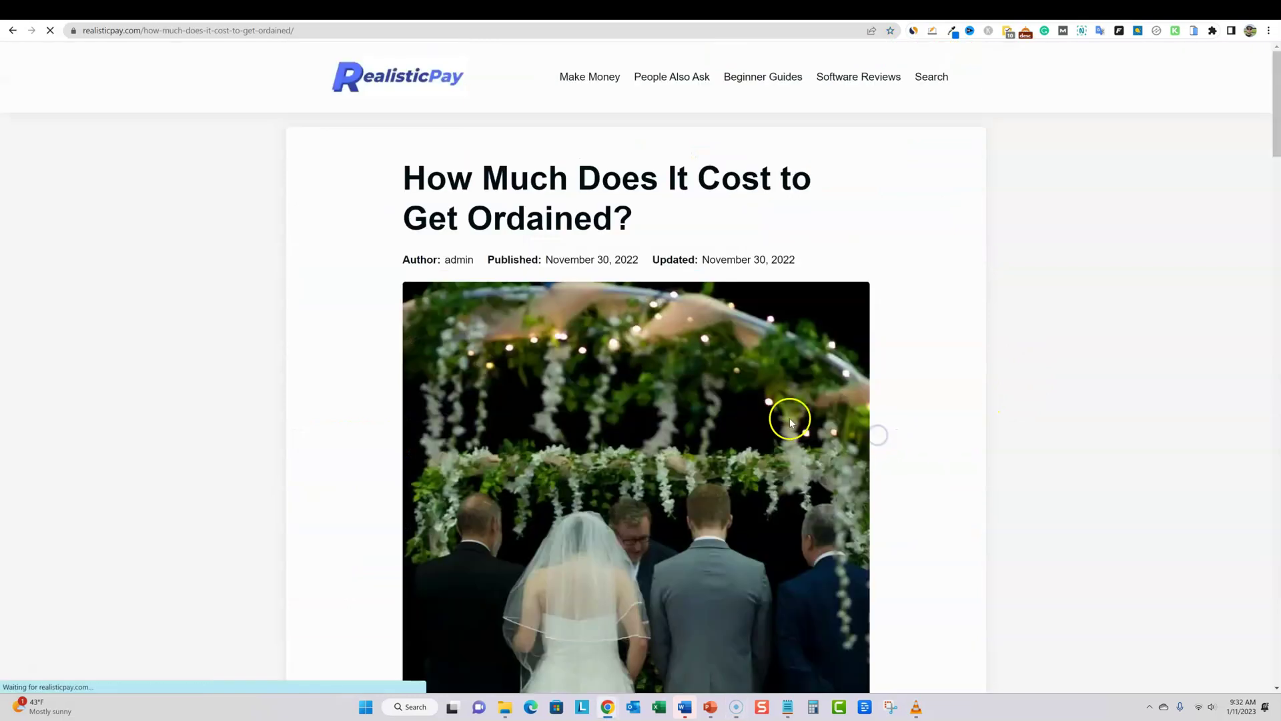
{"action": "left_click", "coordinate": [334, 37]}
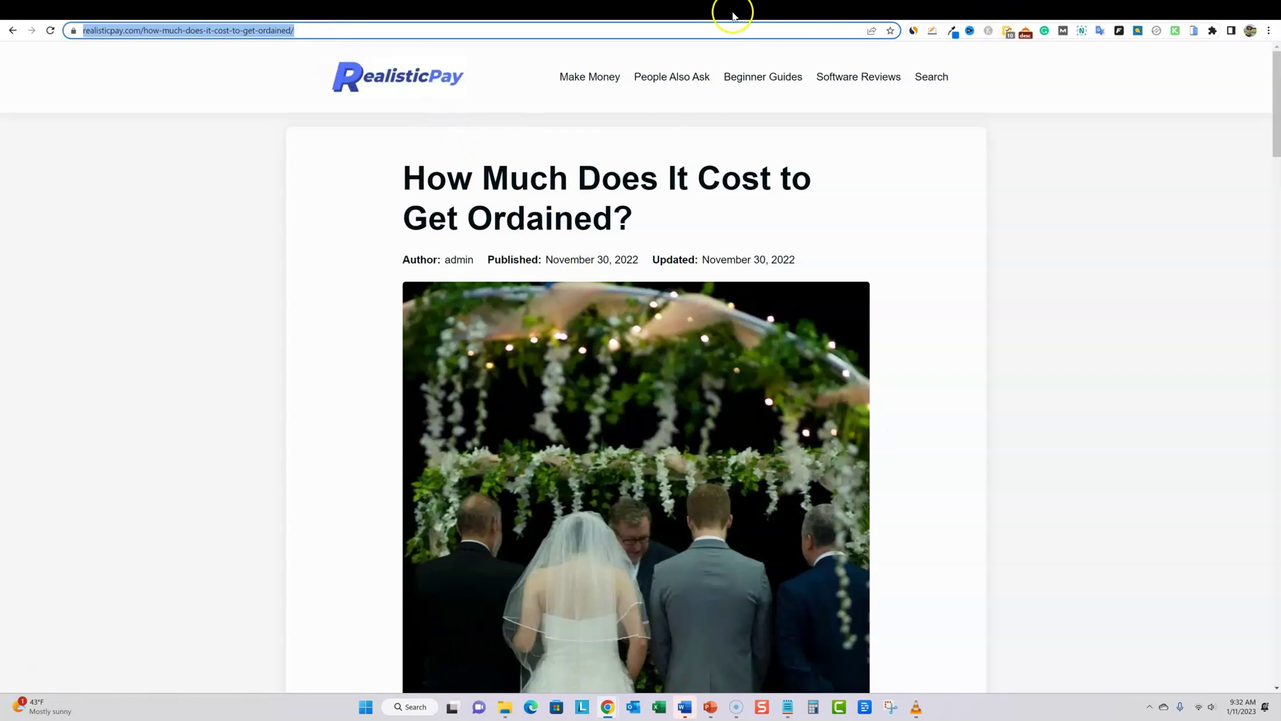
Step: Back in Contentpace, create an audit report for the copied article URL with the keyword "how much does it cost to get ordained"
{"action": "left_click", "coordinate": [712, 13]}
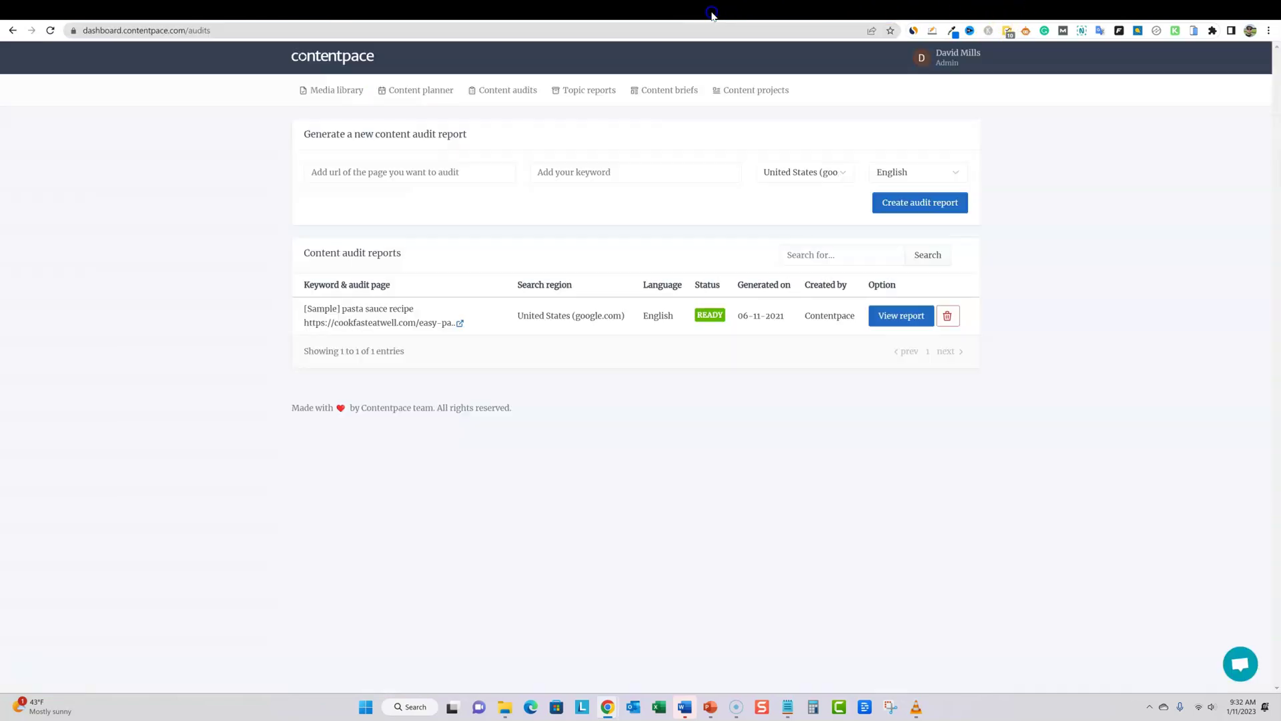
{"action": "left_click", "coordinate": [411, 175]}
{"action": "key", "text": "ctrl+v"}
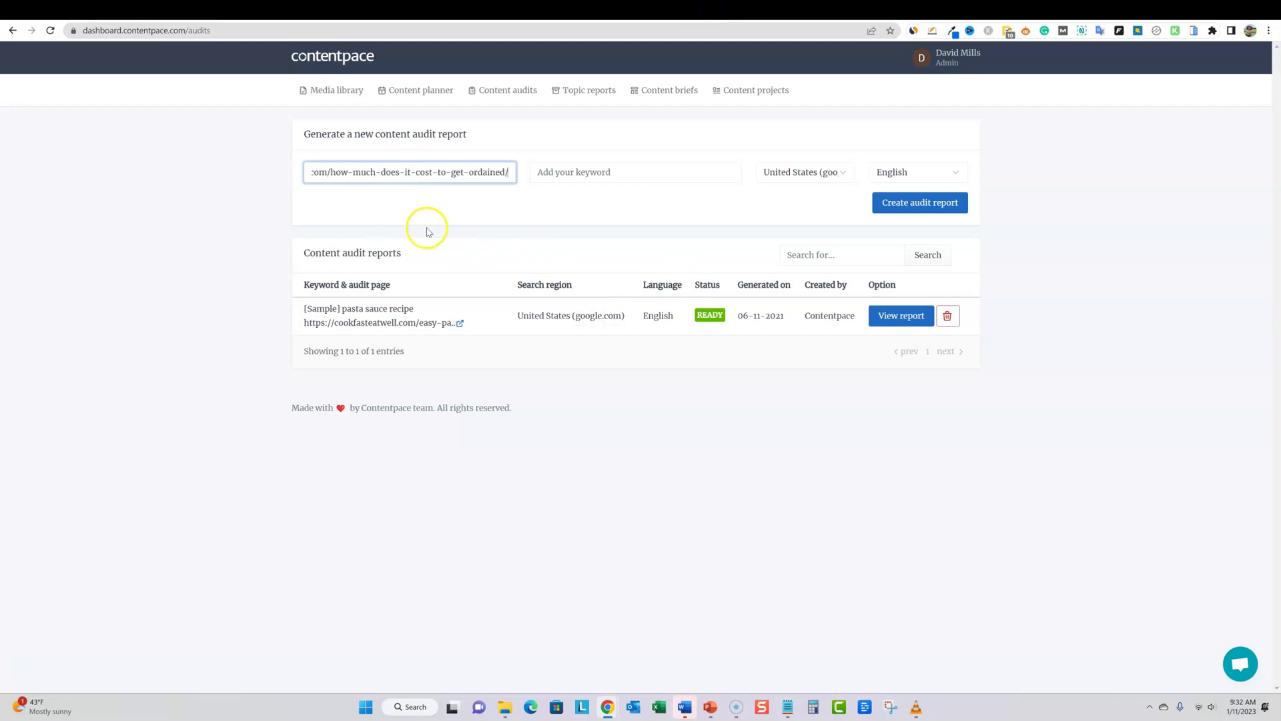
{"action": "left_click", "coordinate": [571, 173]}
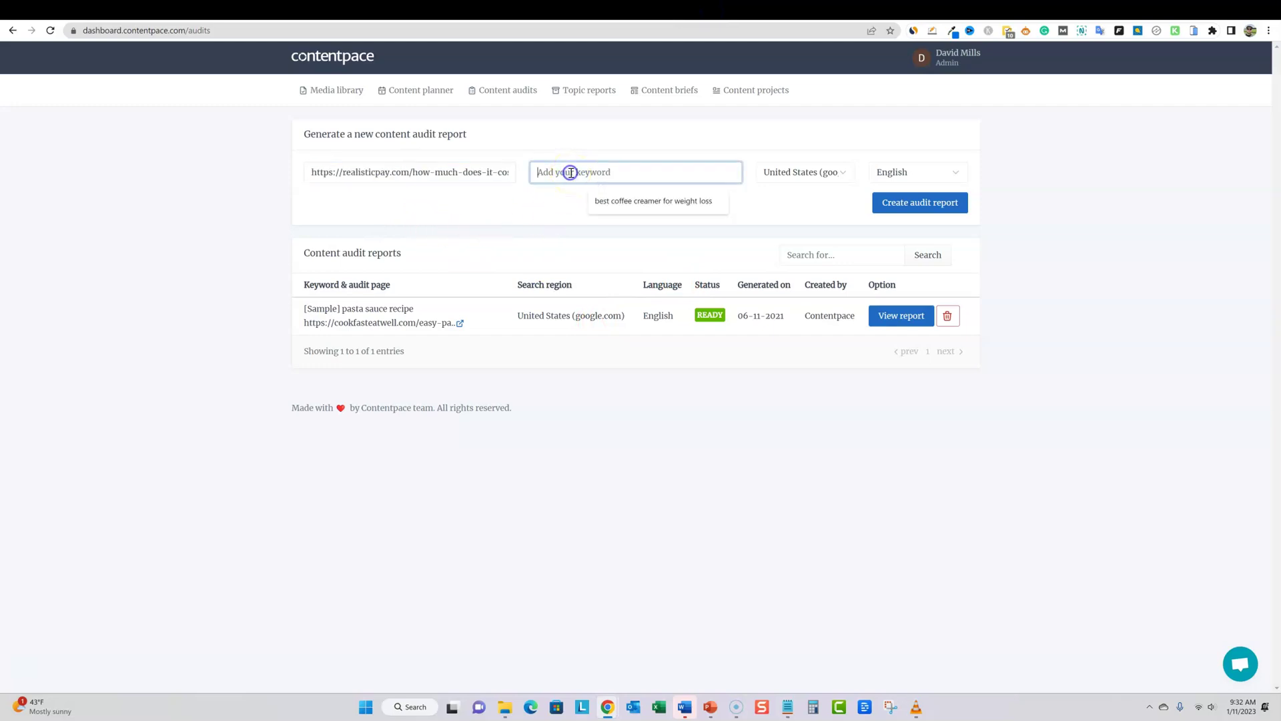
{"action": "type", "text": "how"}
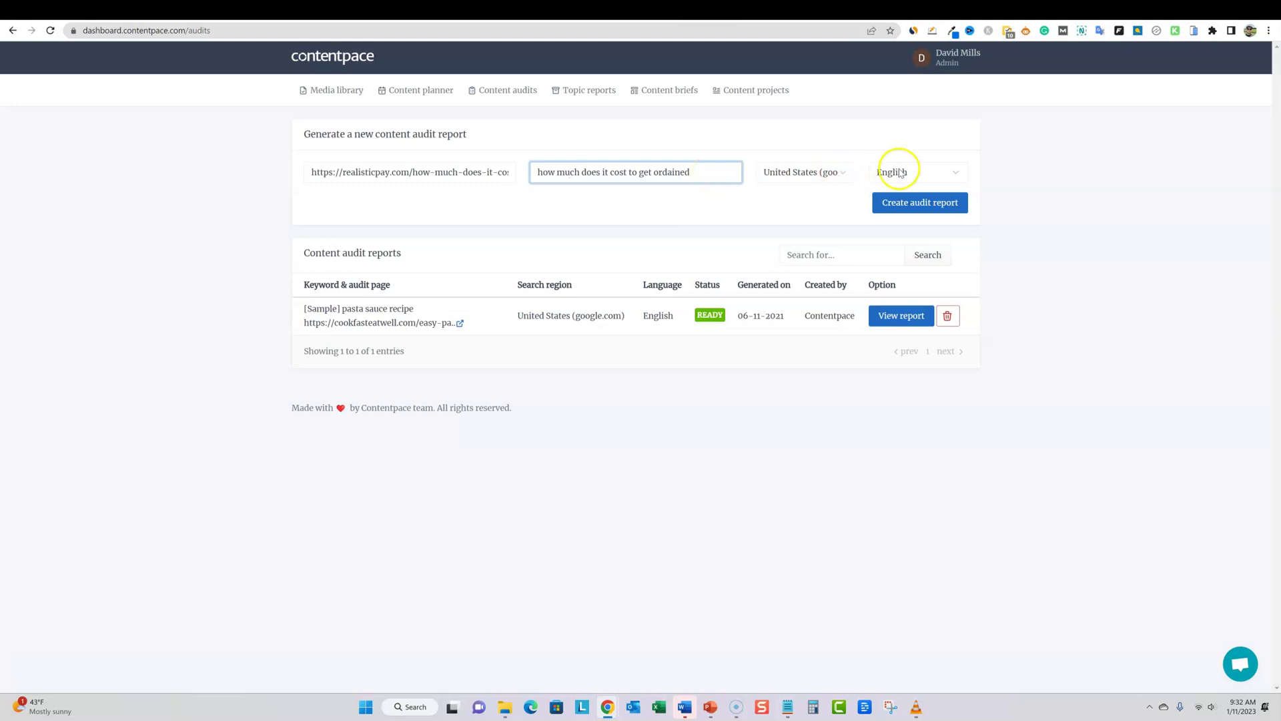
{"action": "left_click", "coordinate": [919, 209]}
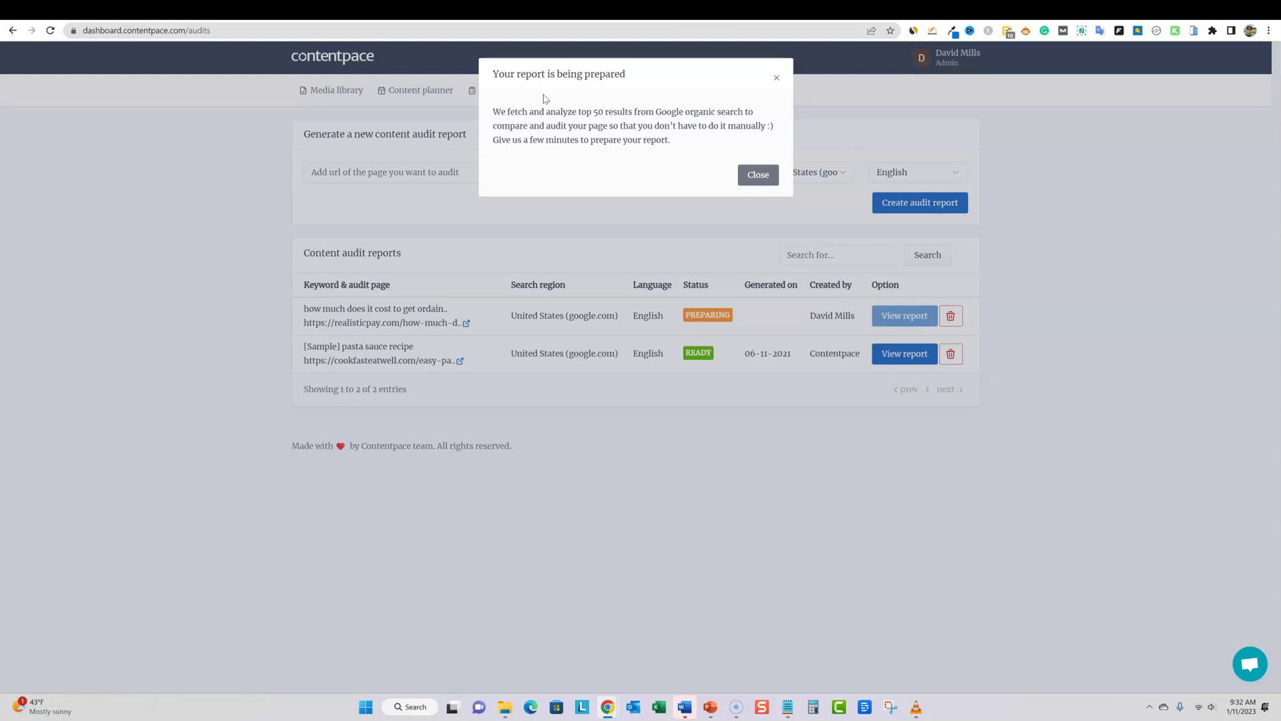
{"action": "left_click", "coordinate": [759, 175]}
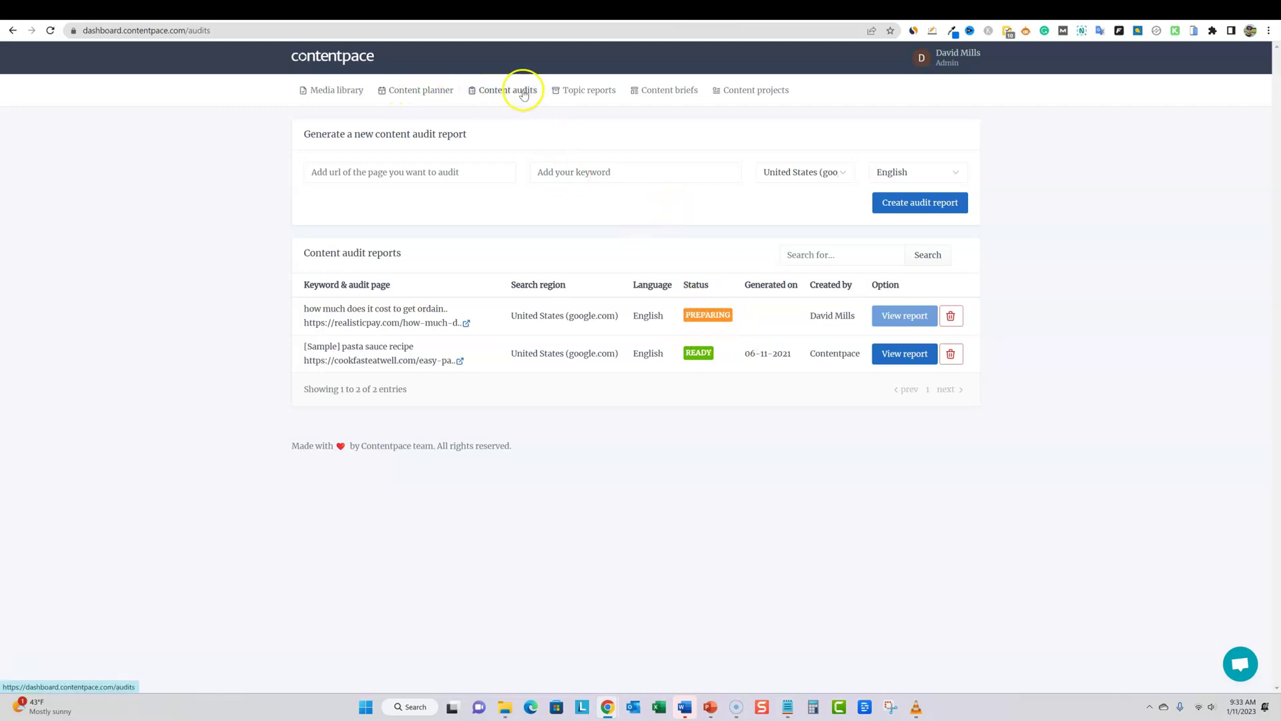
Step: View the Topic reports page, switch to Seodity's Keyword Research, and examine the suggestions and keyword ideas for "make money online with"
{"action": "left_click", "coordinate": [587, 92]}
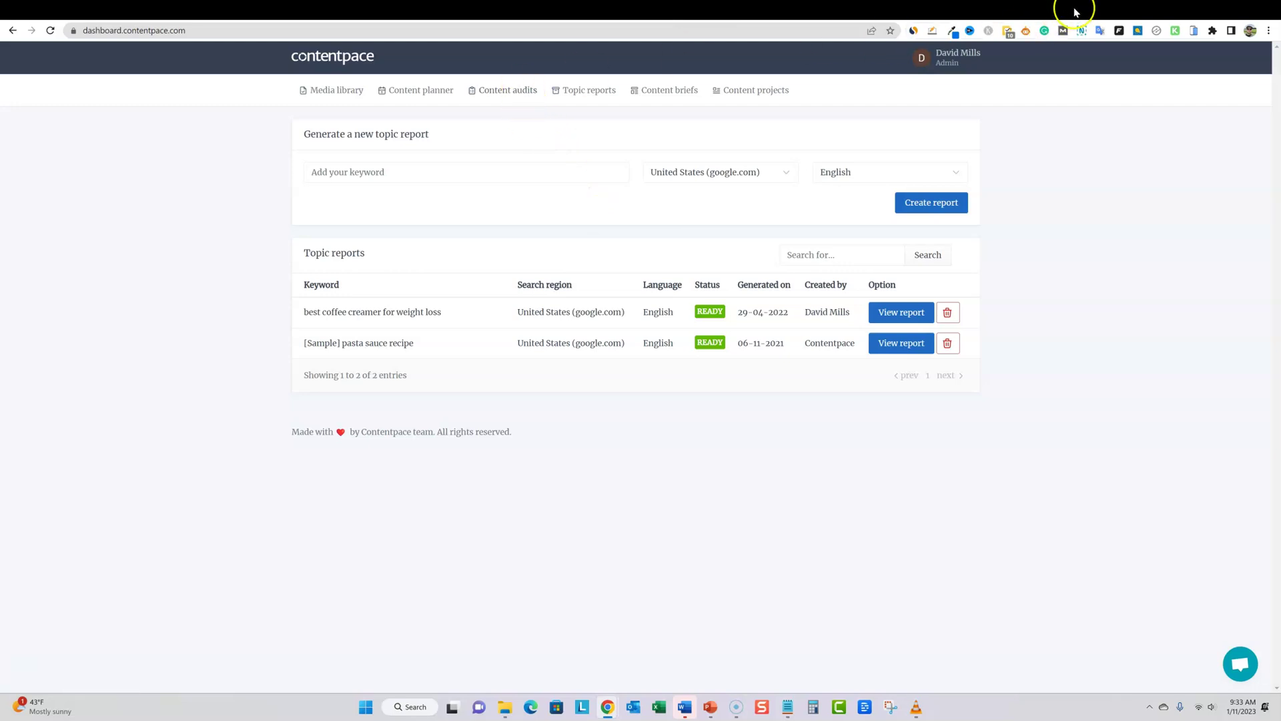
{"action": "mouse_move", "coordinate": [1076, 12]}
{"action": "left_click", "coordinate": [1033, 12]}
{"action": "scroll", "coordinate": [163, 254], "scroll_direction": "down", "scroll_amount": 2}
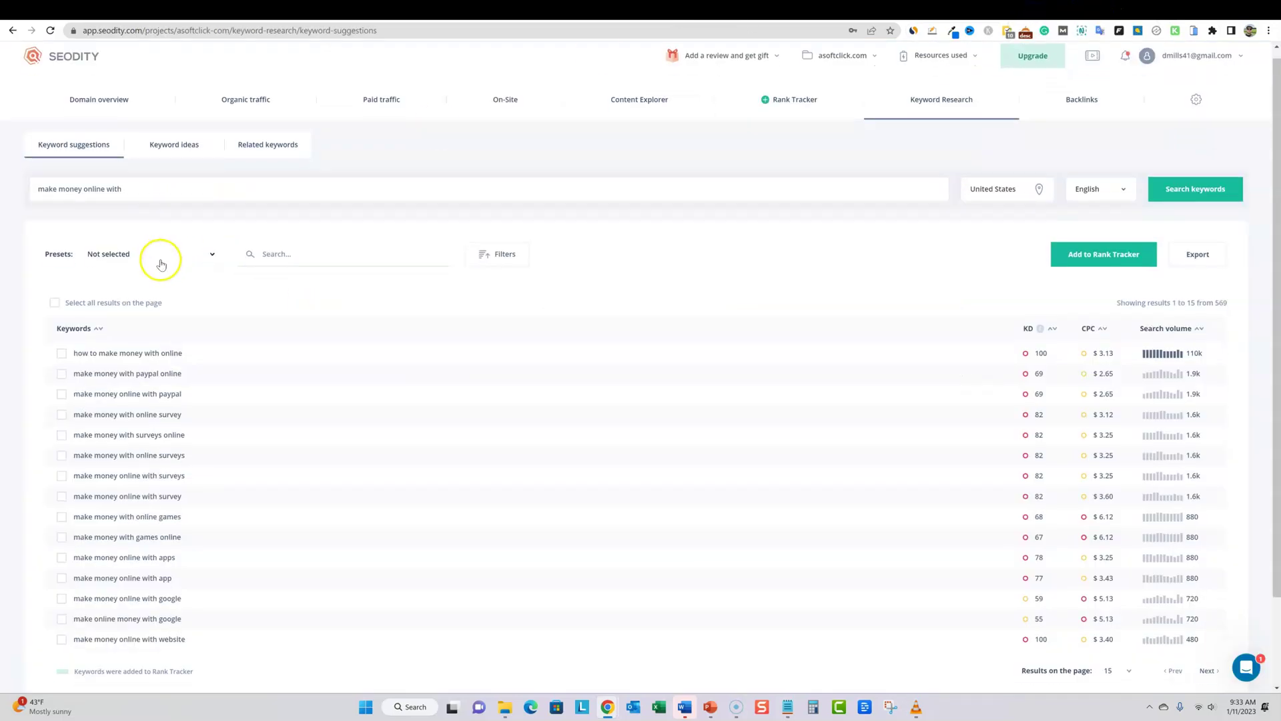
{"action": "scroll", "coordinate": [166, 268], "scroll_direction": "up", "scroll_amount": 2}
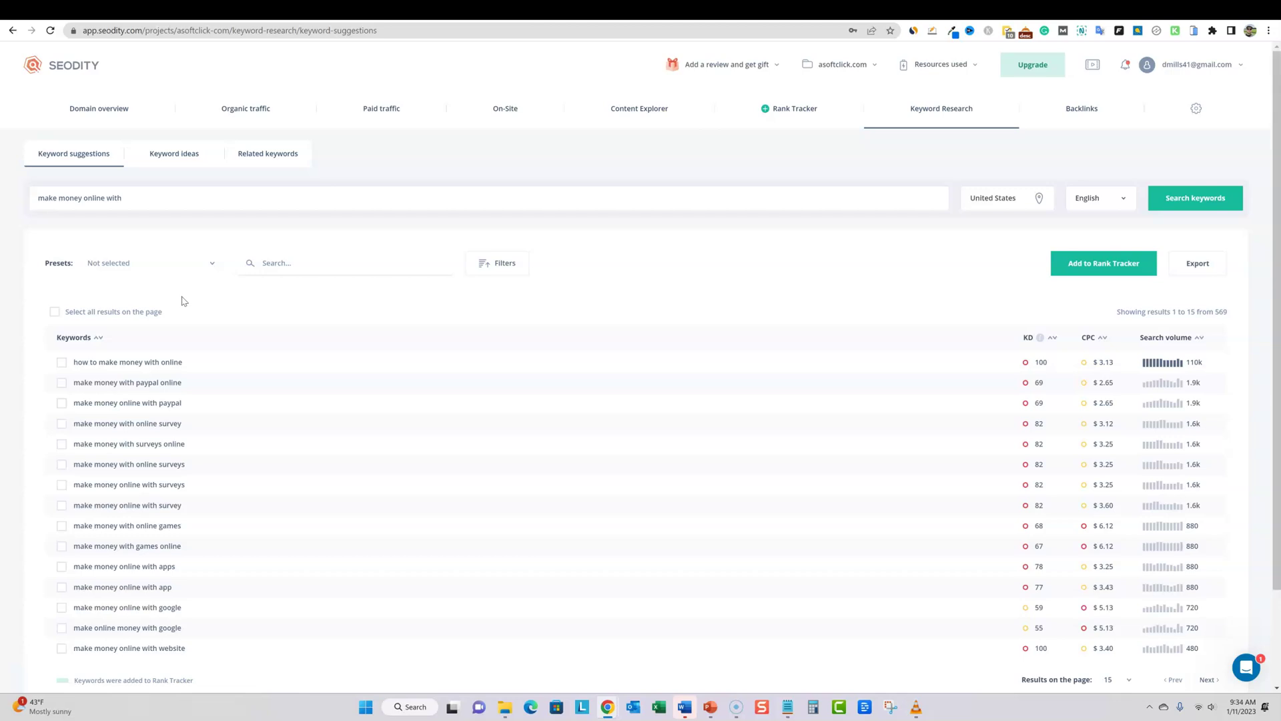
{"action": "left_click", "coordinate": [161, 155]}
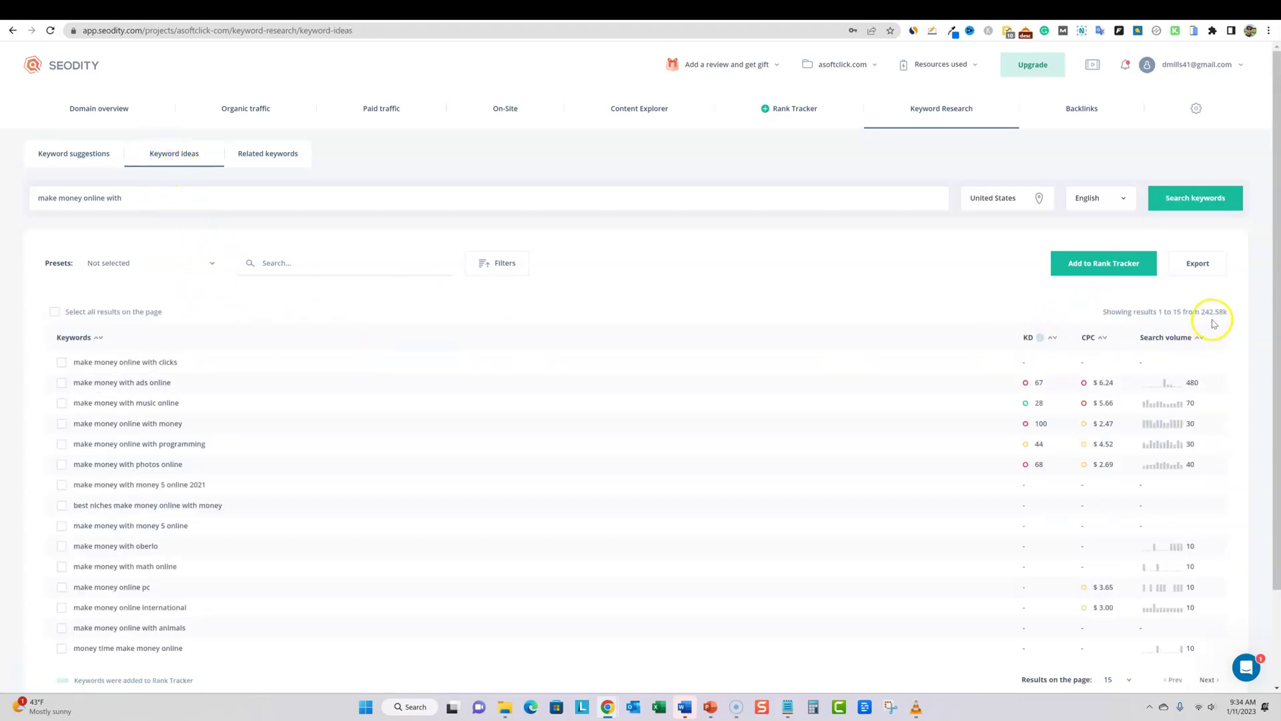
Step: Filter the keyword ideas to those with KD less than 25
{"action": "left_click", "coordinate": [213, 263]}
{"action": "left_click", "coordinate": [221, 263]}
{"action": "left_click", "coordinate": [508, 263]}
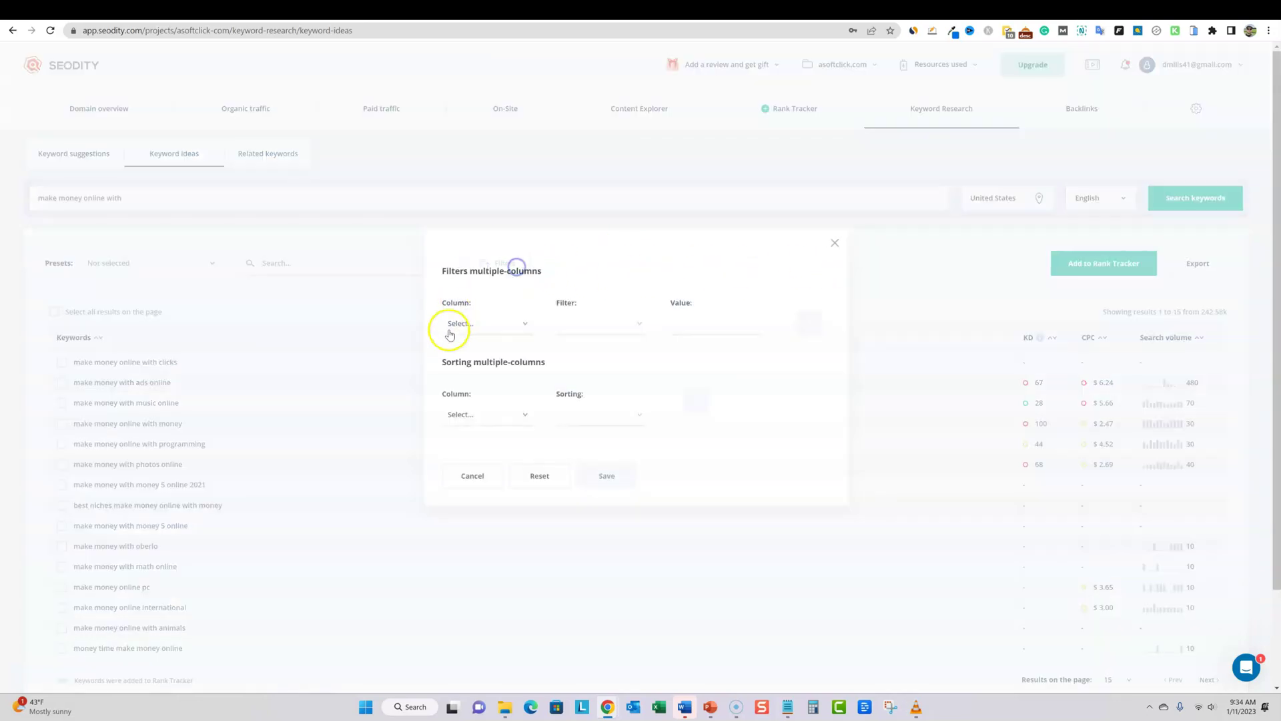
{"action": "left_click", "coordinate": [519, 325]}
{"action": "left_click", "coordinate": [478, 357]}
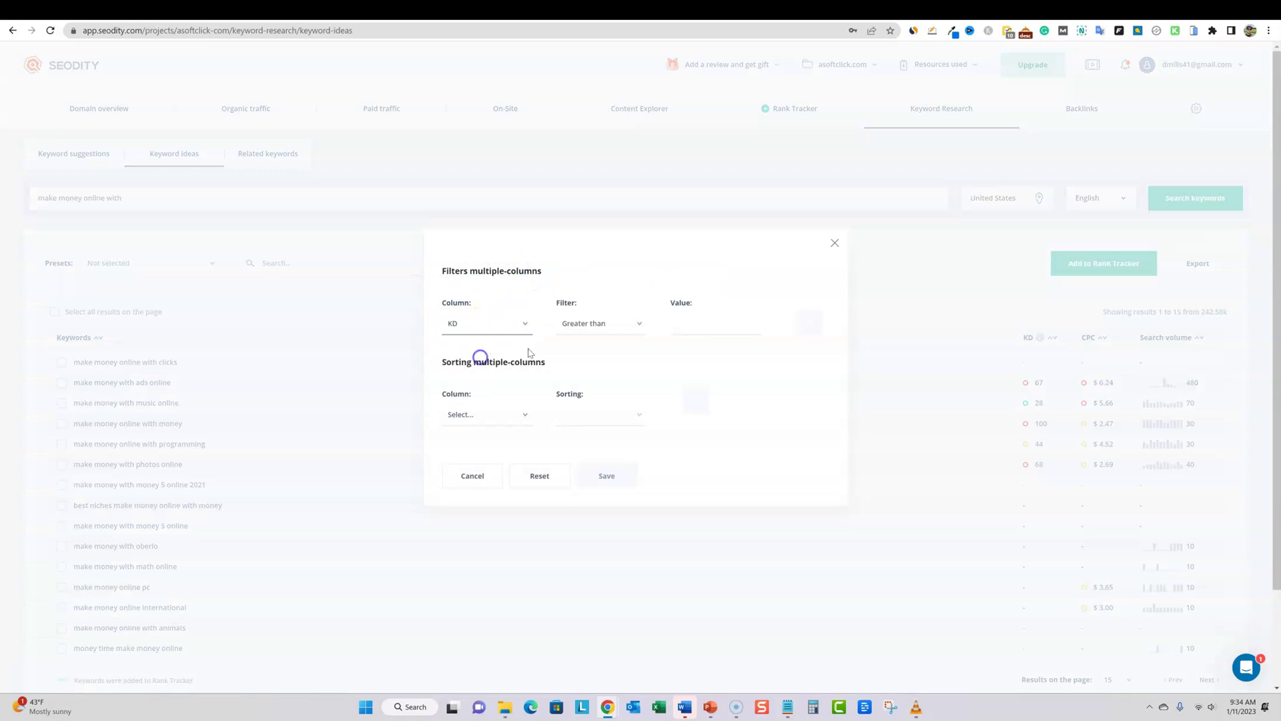
{"action": "left_click", "coordinate": [642, 325]}
{"action": "left_click", "coordinate": [604, 359]}
{"action": "left_click", "coordinate": [684, 326]}
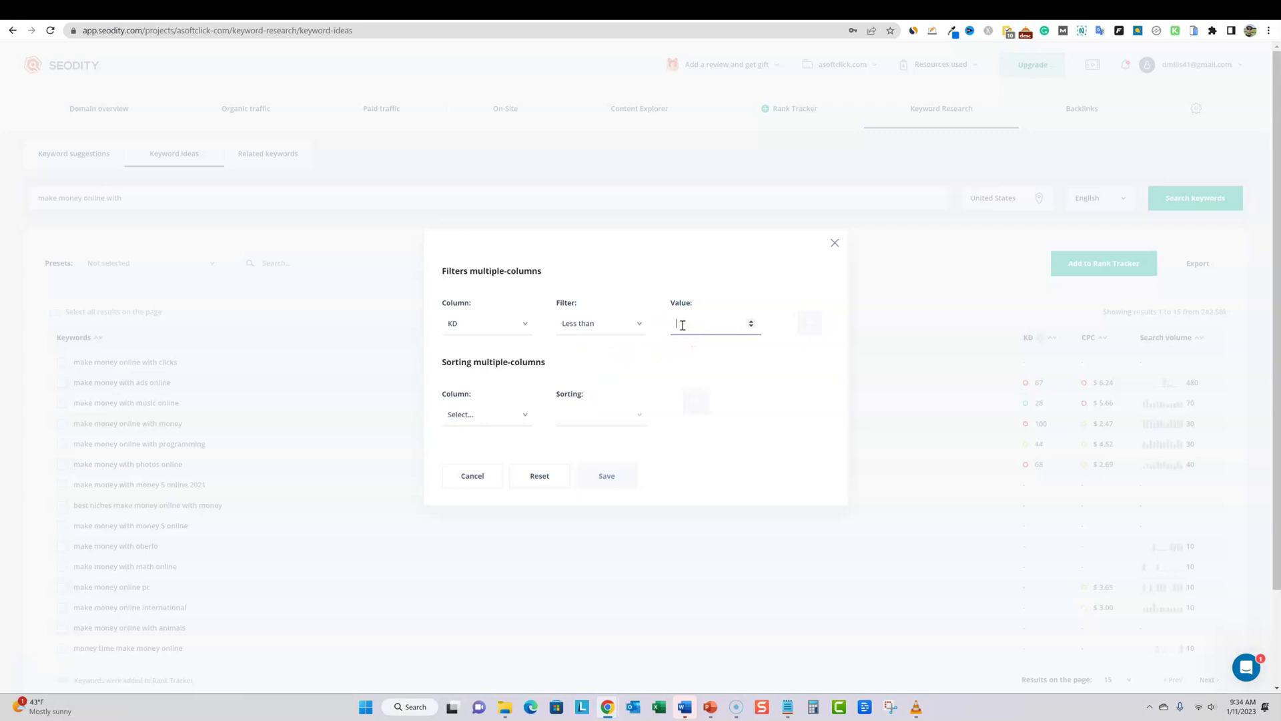
{"action": "type", "text": "25"}
{"action": "left_click", "coordinate": [809, 322]}
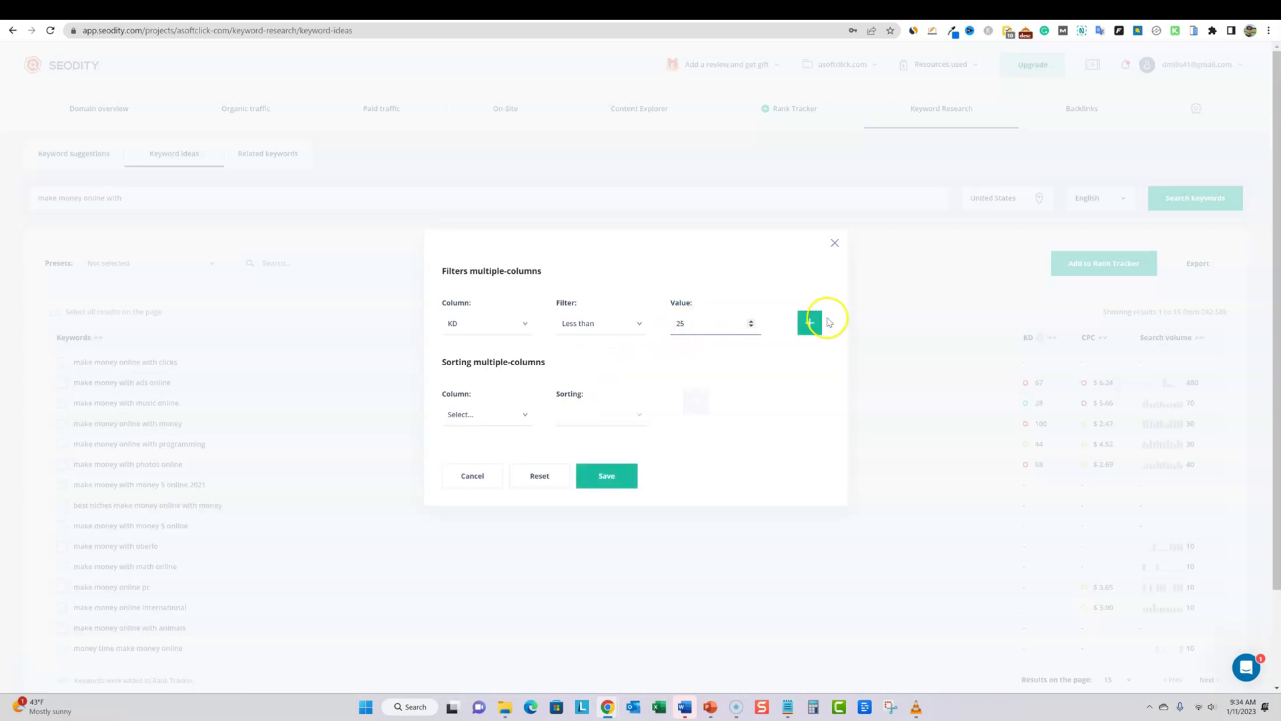
{"action": "left_click", "coordinate": [592, 508]}
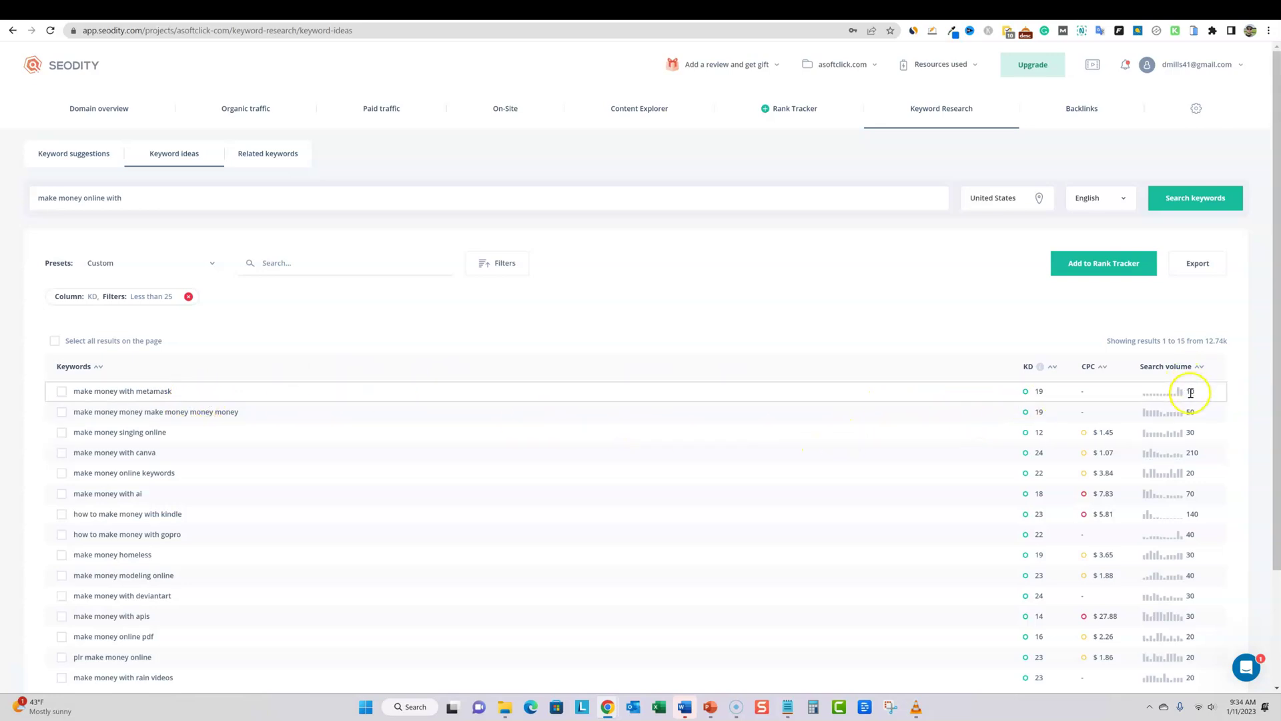
Step: Add the keyword "how much can you make selling tumblers" to the Rank Tracker for United States, English and Desktop
{"action": "scroll", "coordinate": [1195, 401], "scroll_direction": "down", "scroll_amount": 2}
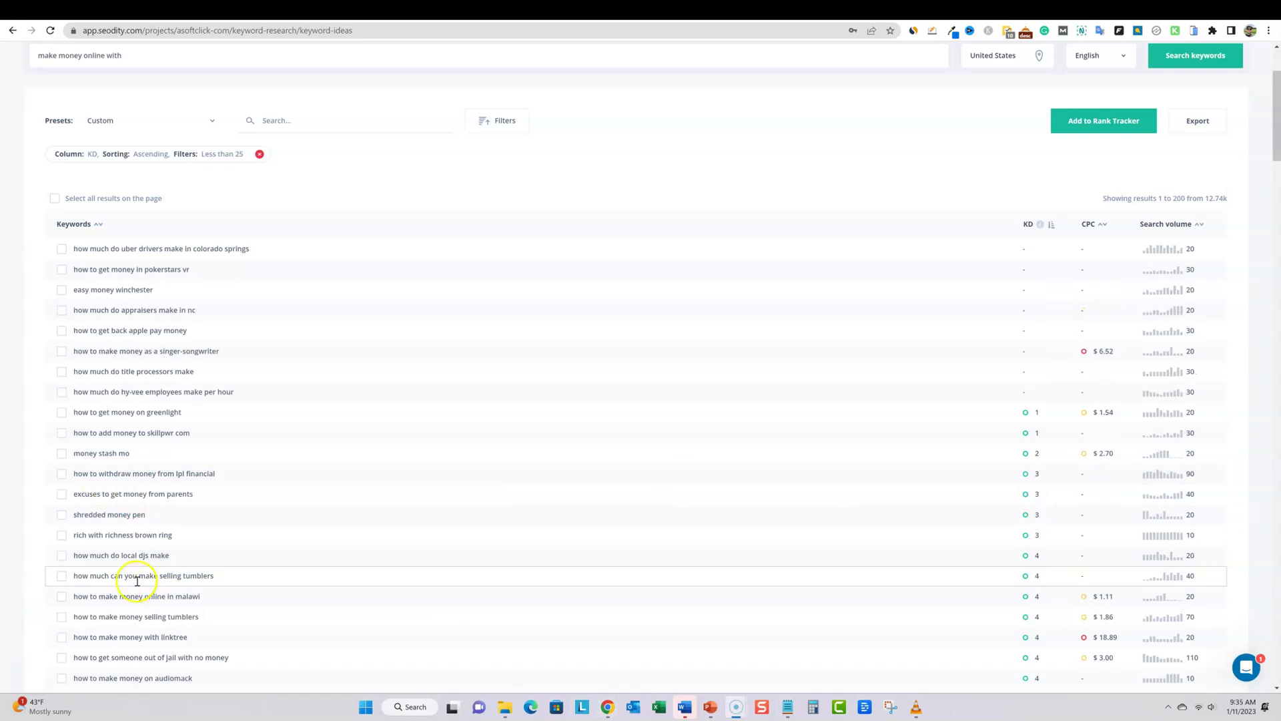
{"action": "left_click", "coordinate": [61, 577]}
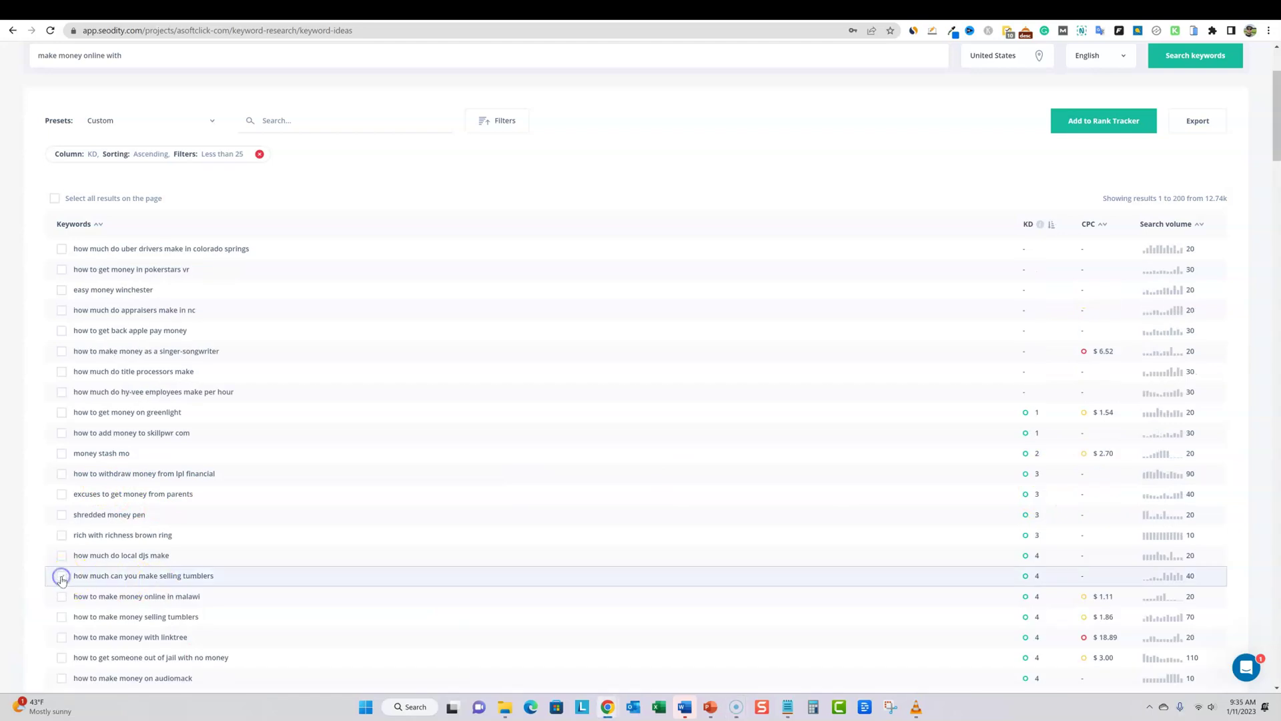
{"action": "left_click", "coordinate": [1103, 121]}
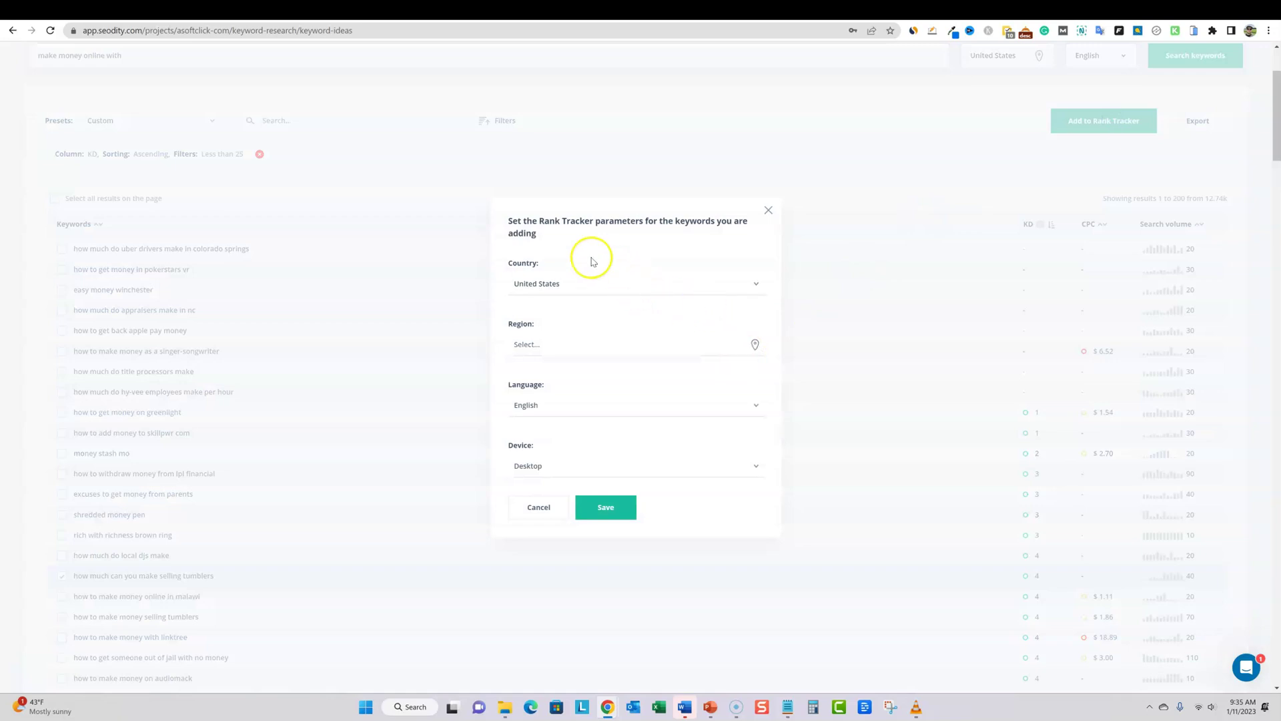
{"action": "left_click", "coordinate": [606, 507]}
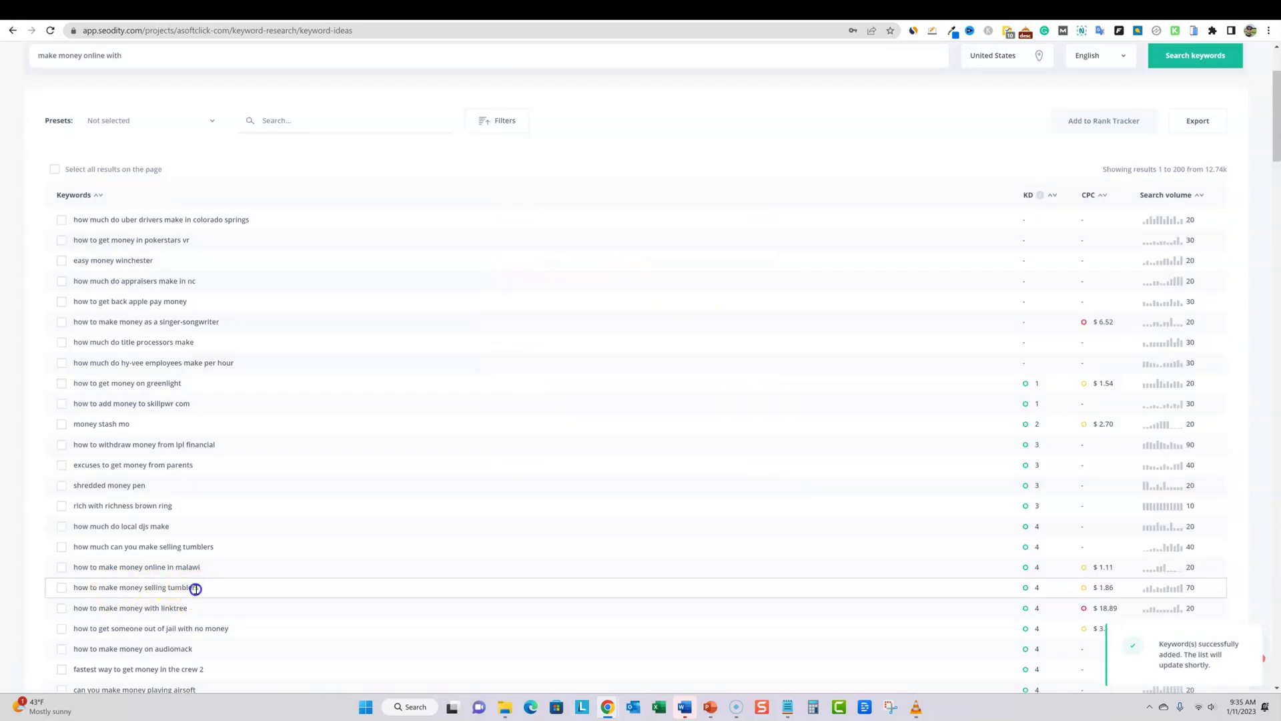
Step: Select the keyword "how to make money selling tumblers" in the Seodity keyword ideas and open copy.ai in a new tab
{"action": "left_click_drag", "start_coordinate": [196, 587], "coordinate": [106, 588]}
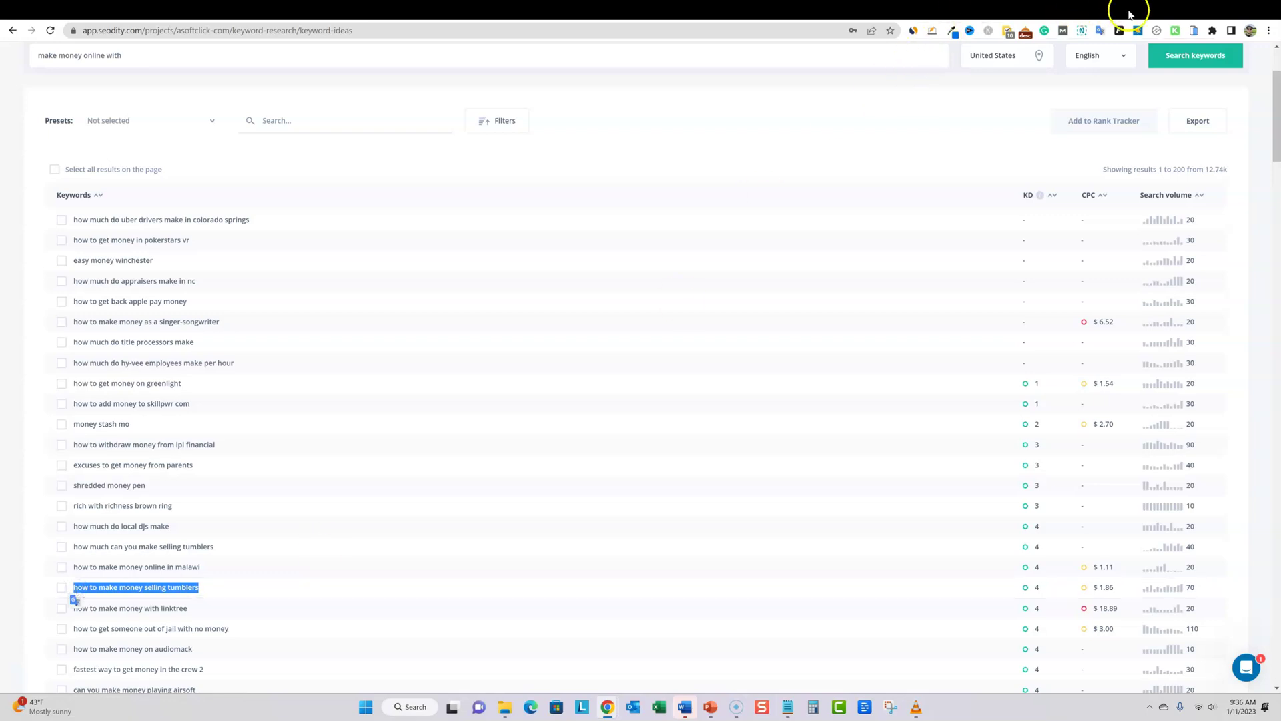
{"action": "key", "text": "ctrl+t"}
{"action": "type", "text": "c"}
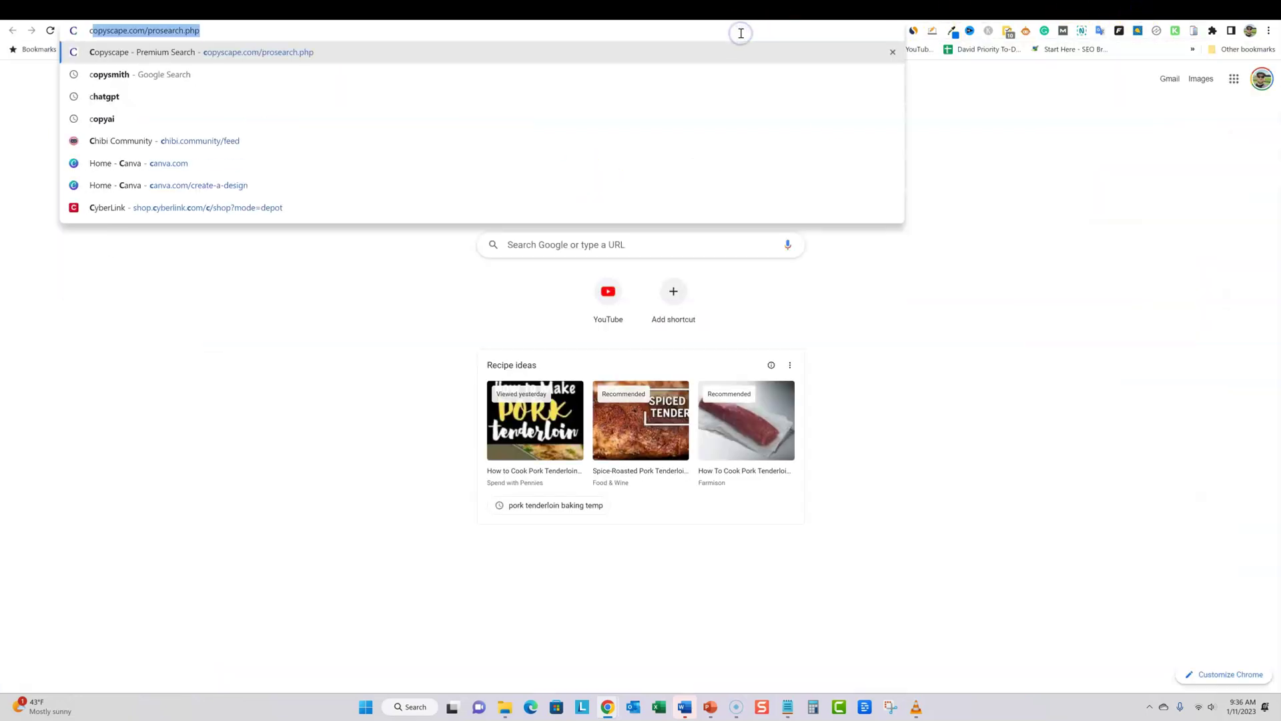
{"action": "type", "text": "opy.ai"}
{"action": "key", "text": "Return"}
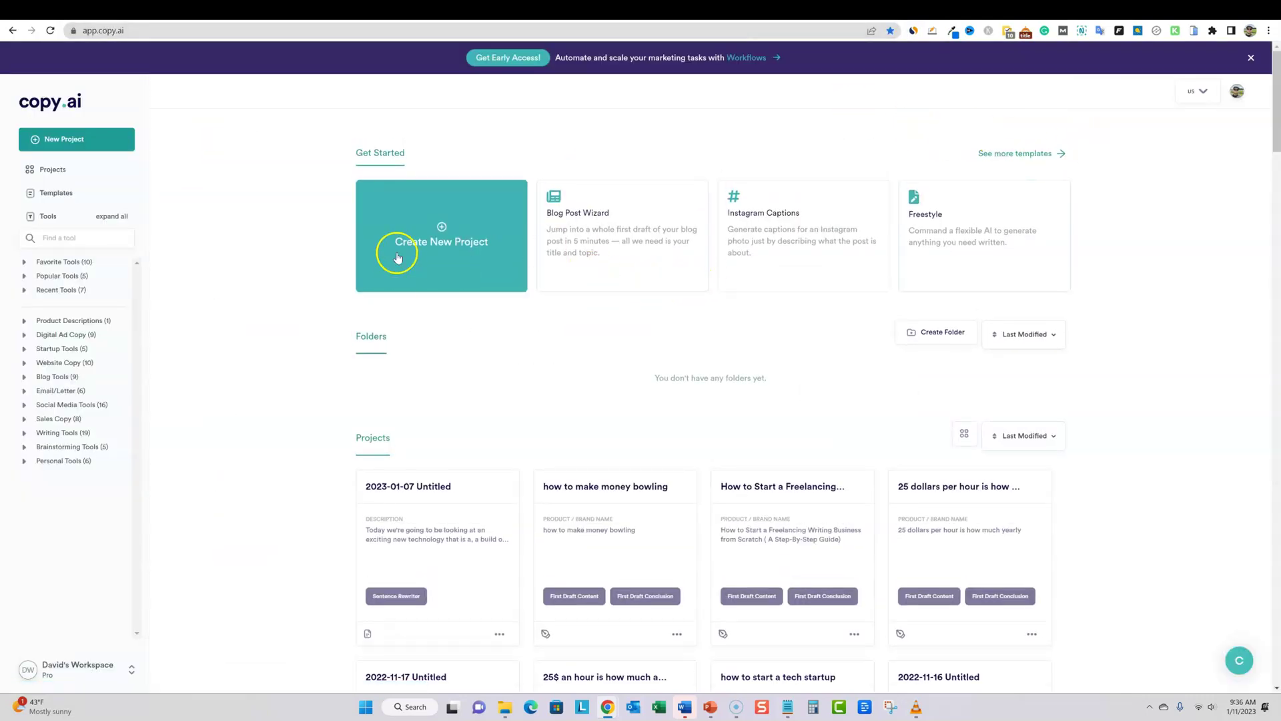
Step: Start a Blog Post Wizard project with "how to make money selling tumblers" as blog title and keywords, and generate its outline
{"action": "left_click", "coordinate": [600, 235]}
{"action": "left_click", "coordinate": [558, 120]}
{"action": "type", "text": "how to make money selling tumblers"}
{"action": "left_click", "coordinate": [567, 157]}
{"action": "type", "text": "how to make money selling tumblers"}
{"action": "left_click", "coordinate": [655, 228]}
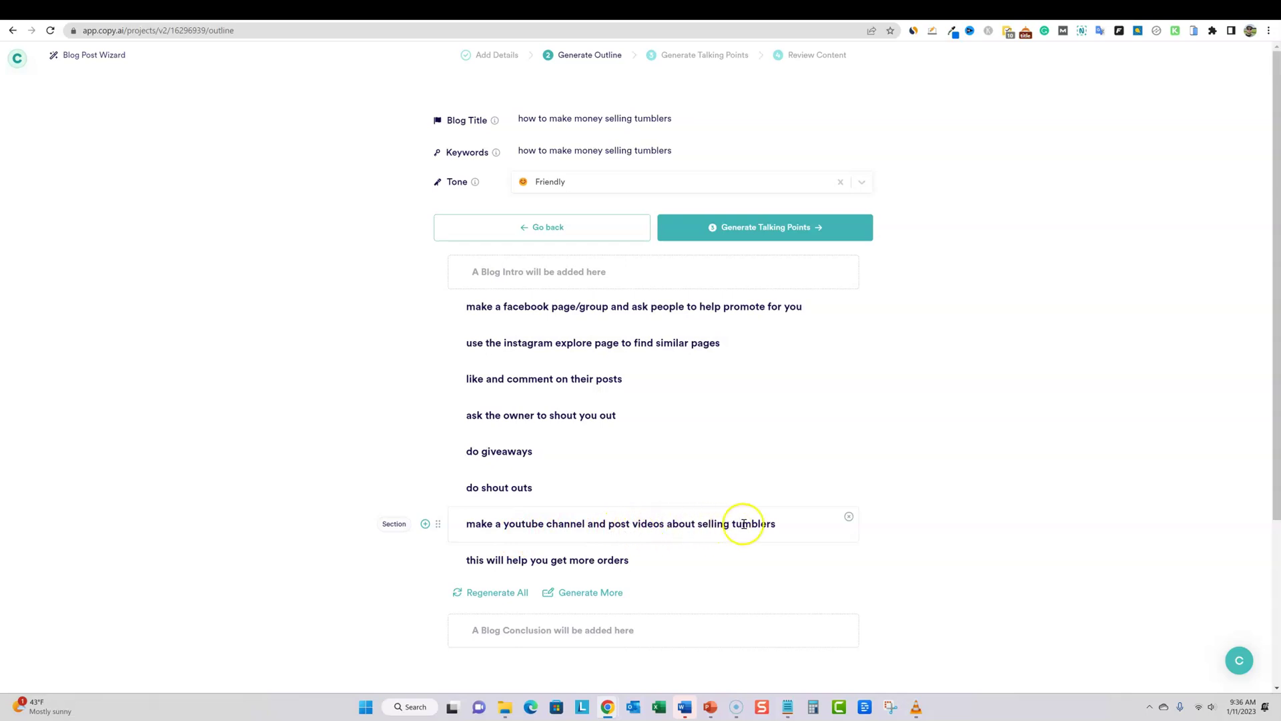
Step: Generate the talking points from the outline and generate the blog content from them
{"action": "left_click", "coordinate": [802, 229]}
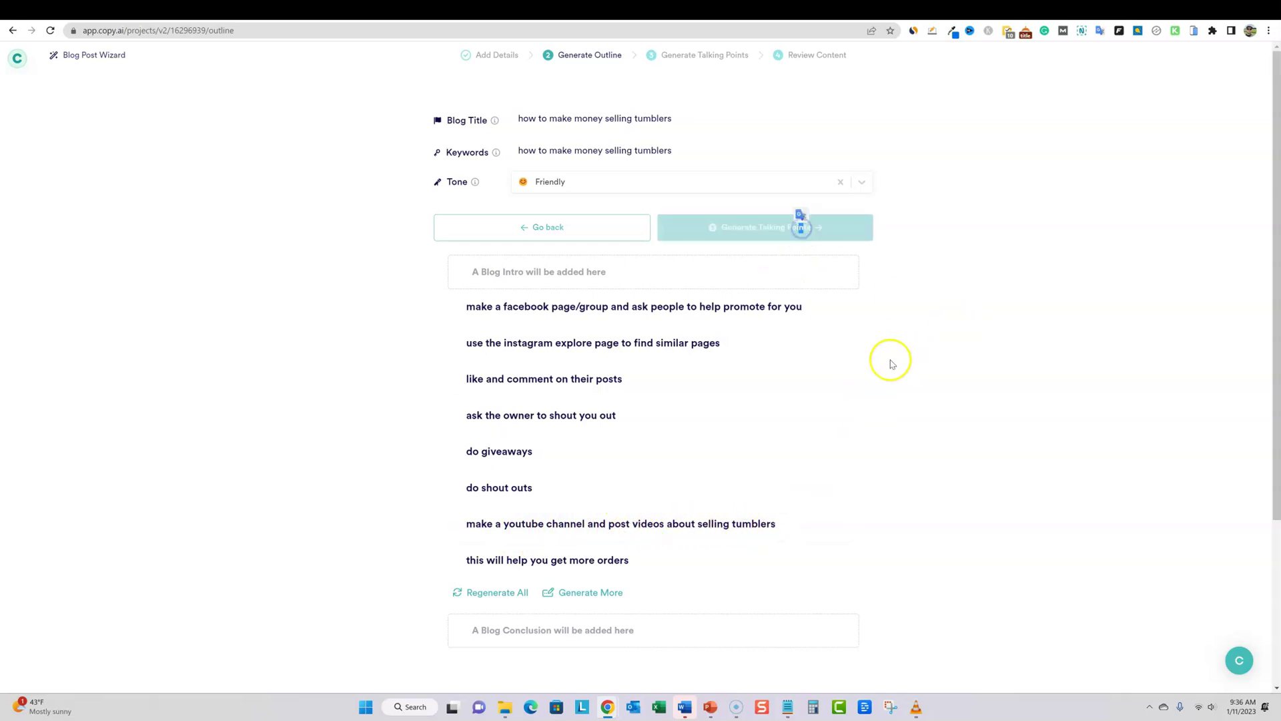
{"action": "scroll", "coordinate": [730, 474], "scroll_direction": "down", "scroll_amount": 7}
{"action": "scroll", "coordinate": [731, 474], "scroll_direction": "up", "scroll_amount": 7}
{"action": "left_click", "coordinate": [776, 229]}
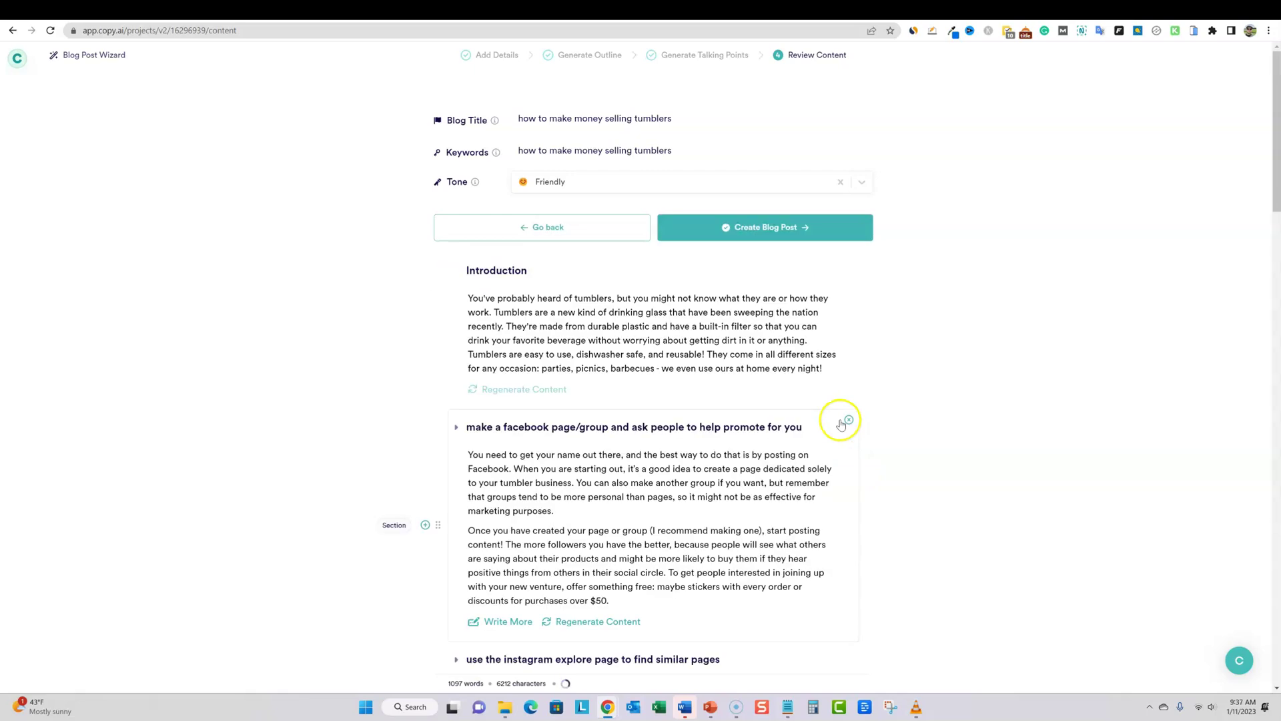
Step: Review the generated sections and create the blog post from them
{"action": "scroll", "coordinate": [657, 387], "scroll_direction": "down", "scroll_amount": 5}
{"action": "scroll", "coordinate": [657, 388], "scroll_direction": "down", "scroll_amount": 12}
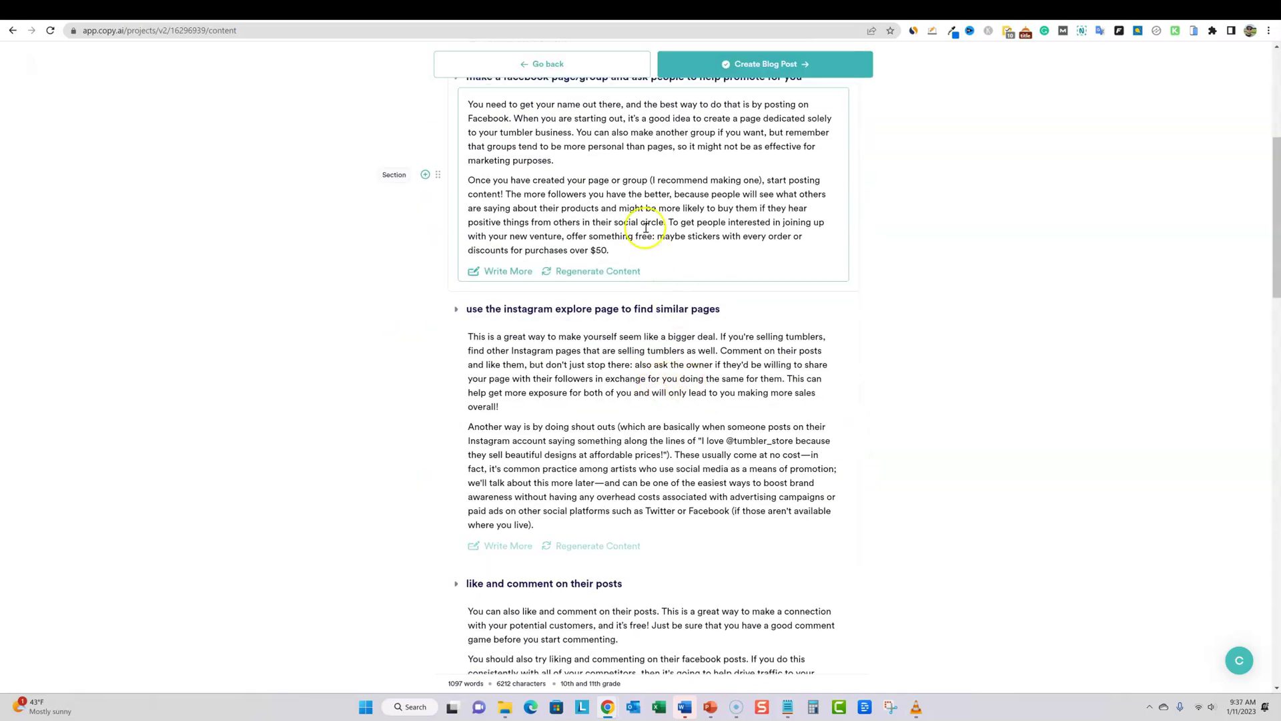
{"action": "scroll", "coordinate": [721, 417], "scroll_direction": "down", "scroll_amount": 5}
{"action": "scroll", "coordinate": [724, 419], "scroll_direction": "up", "scroll_amount": 20}
{"action": "left_click", "coordinate": [768, 227]}
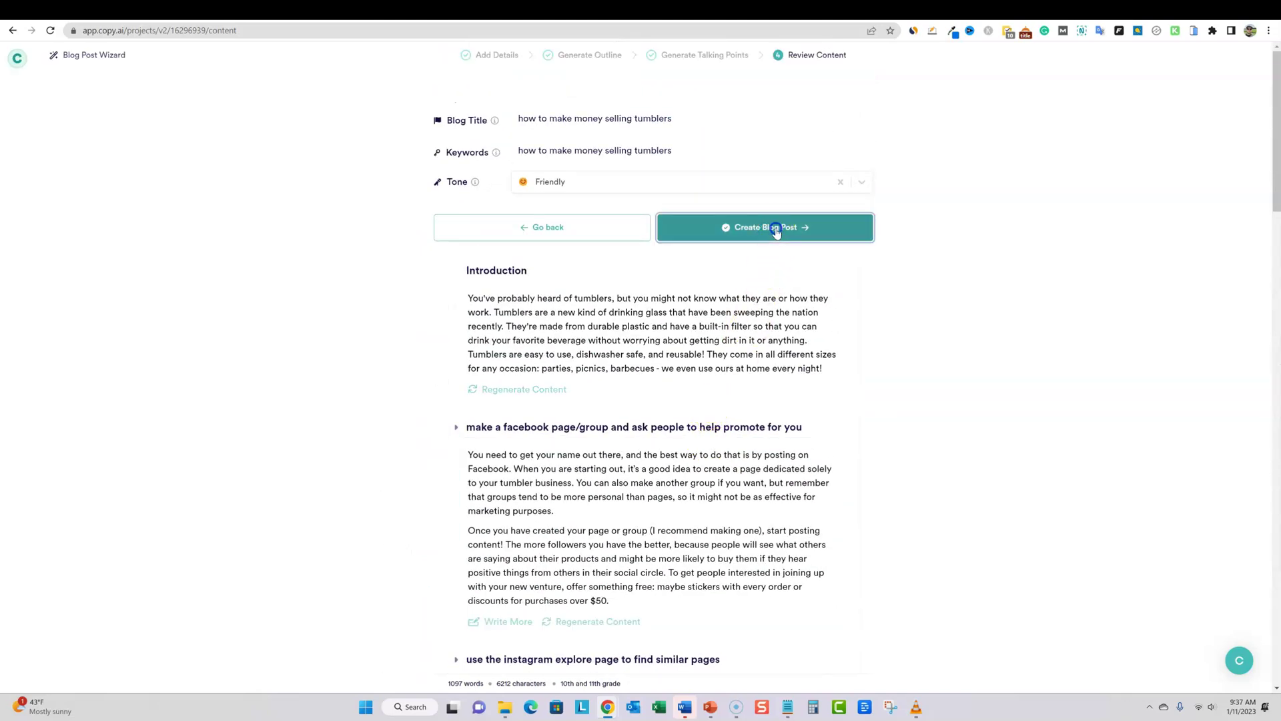
Step: Read through the created tumbler blog post and select its body text from the first introduction paragraph to the end
{"action": "scroll", "coordinate": [661, 420], "scroll_direction": "down", "scroll_amount": 10}
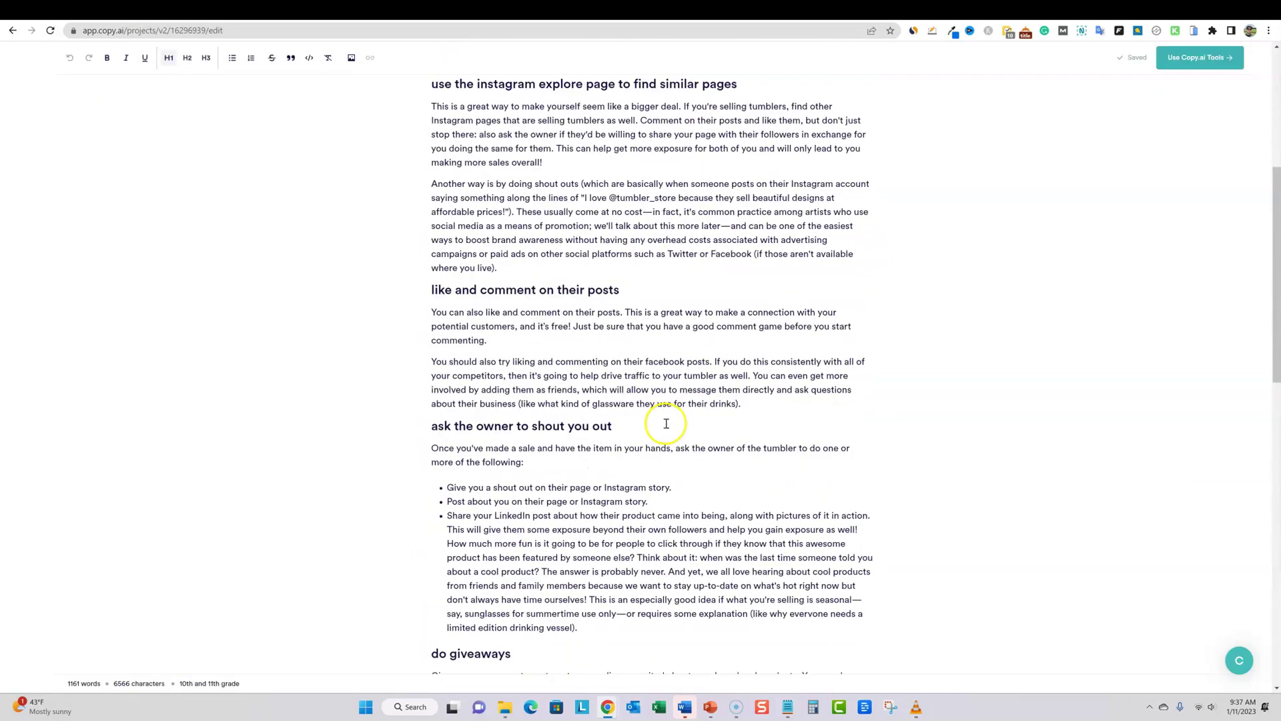
{"action": "scroll", "coordinate": [654, 418], "scroll_direction": "up", "scroll_amount": 4}
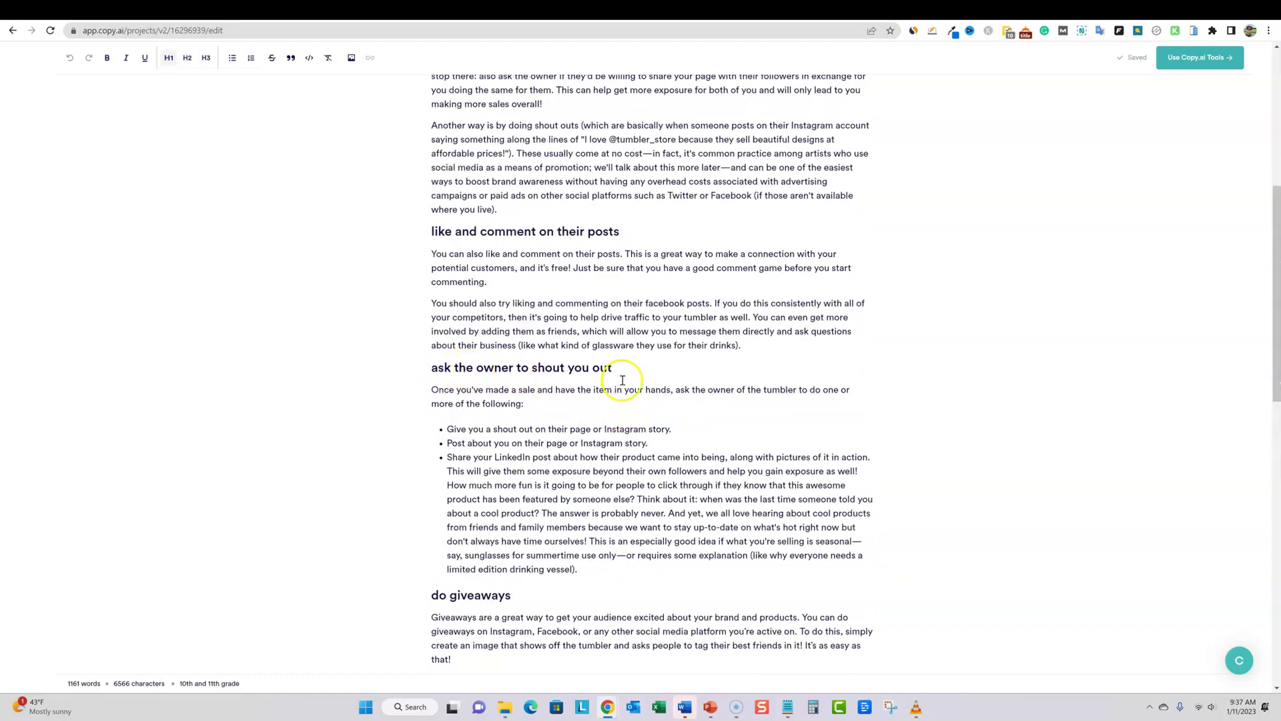
{"action": "scroll", "coordinate": [517, 524], "scroll_direction": "down", "scroll_amount": 13}
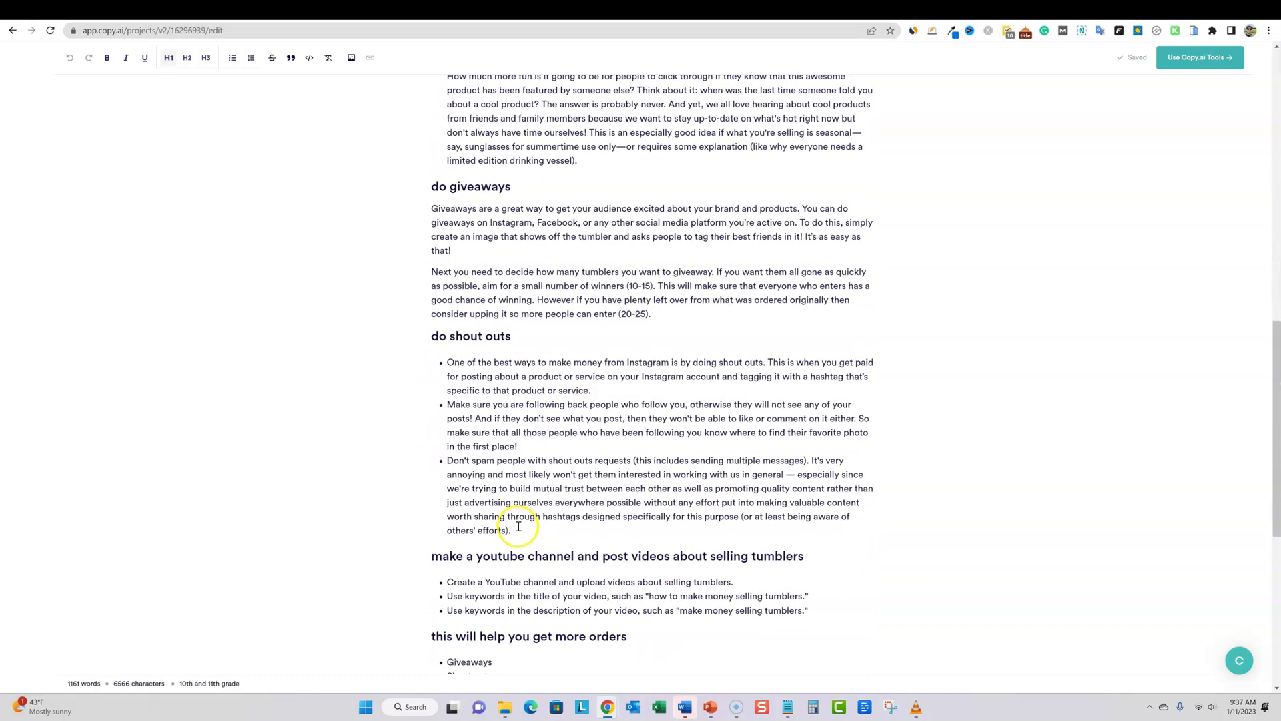
{"action": "scroll", "coordinate": [523, 505], "scroll_direction": "up", "scroll_amount": 12}
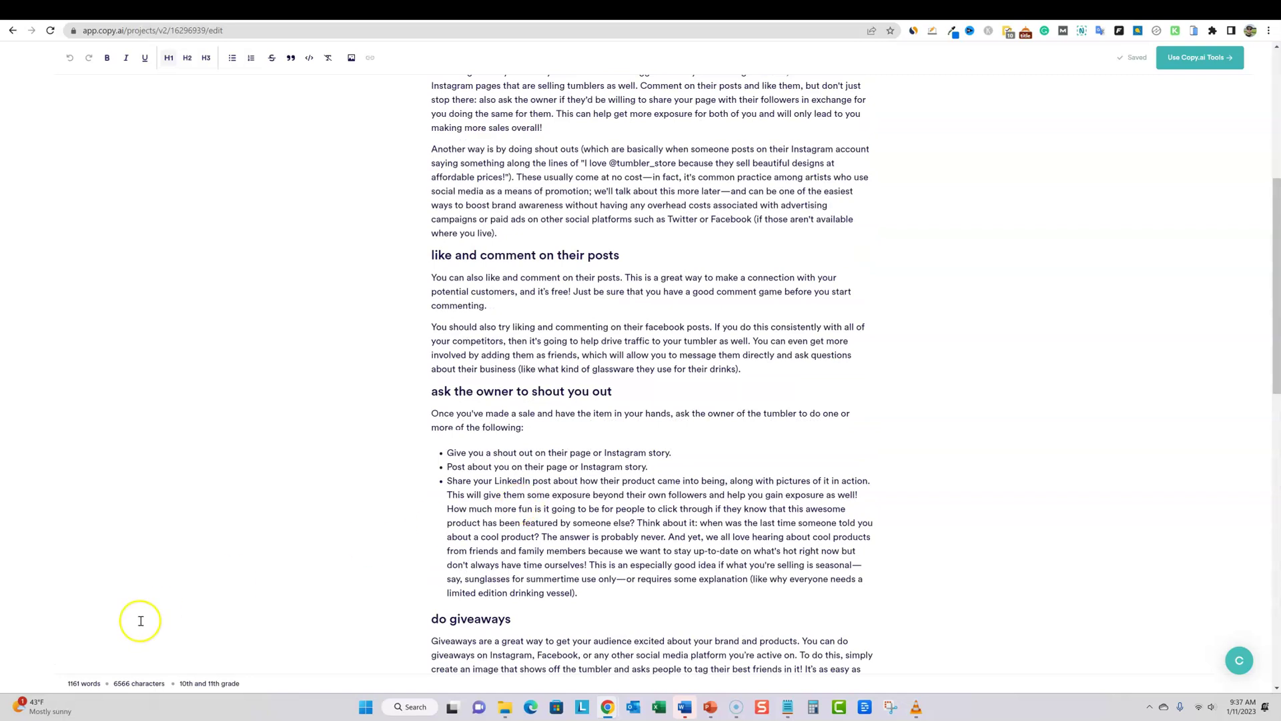
{"action": "scroll", "coordinate": [588, 570], "scroll_direction": "up", "scroll_amount": 6}
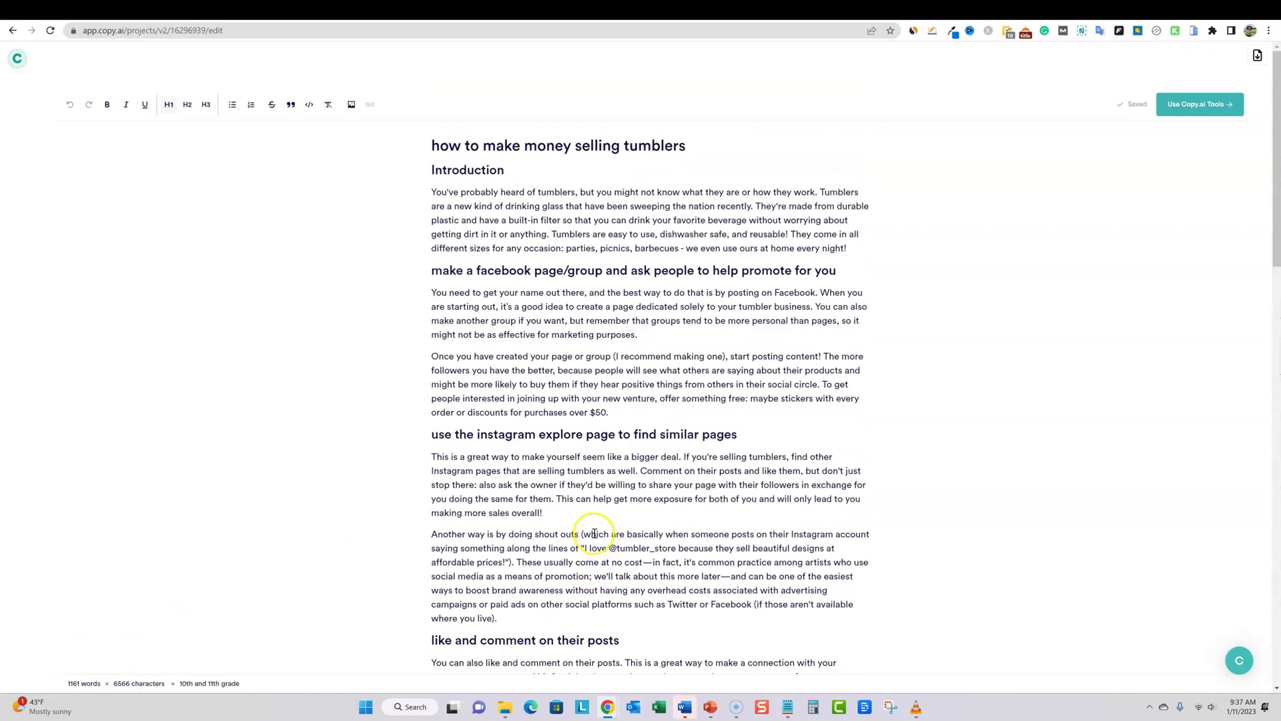
{"action": "left_click_drag", "start_coordinate": [431, 192], "coordinate": [772, 340]}
{"action": "scroll", "coordinate": [735, 221], "scroll_direction": "up", "scroll_amount": 13}
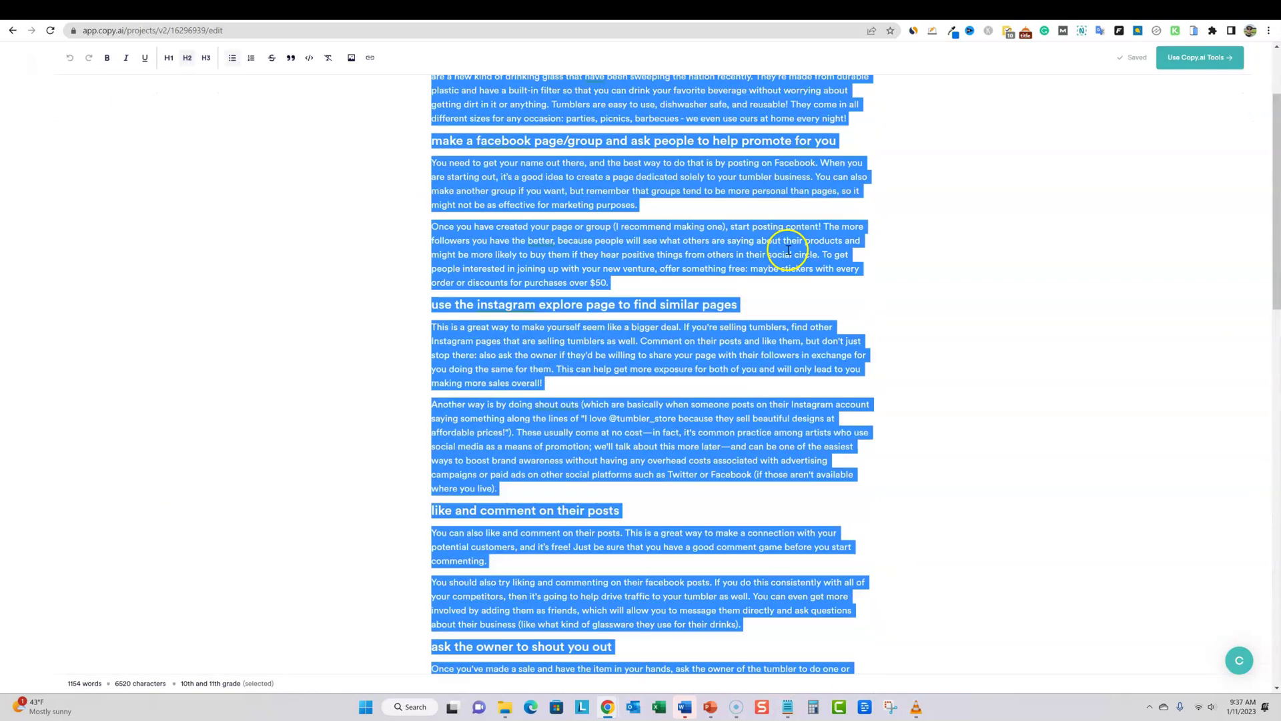
{"action": "scroll", "coordinate": [788, 250], "scroll_direction": "up", "scroll_amount": 2}
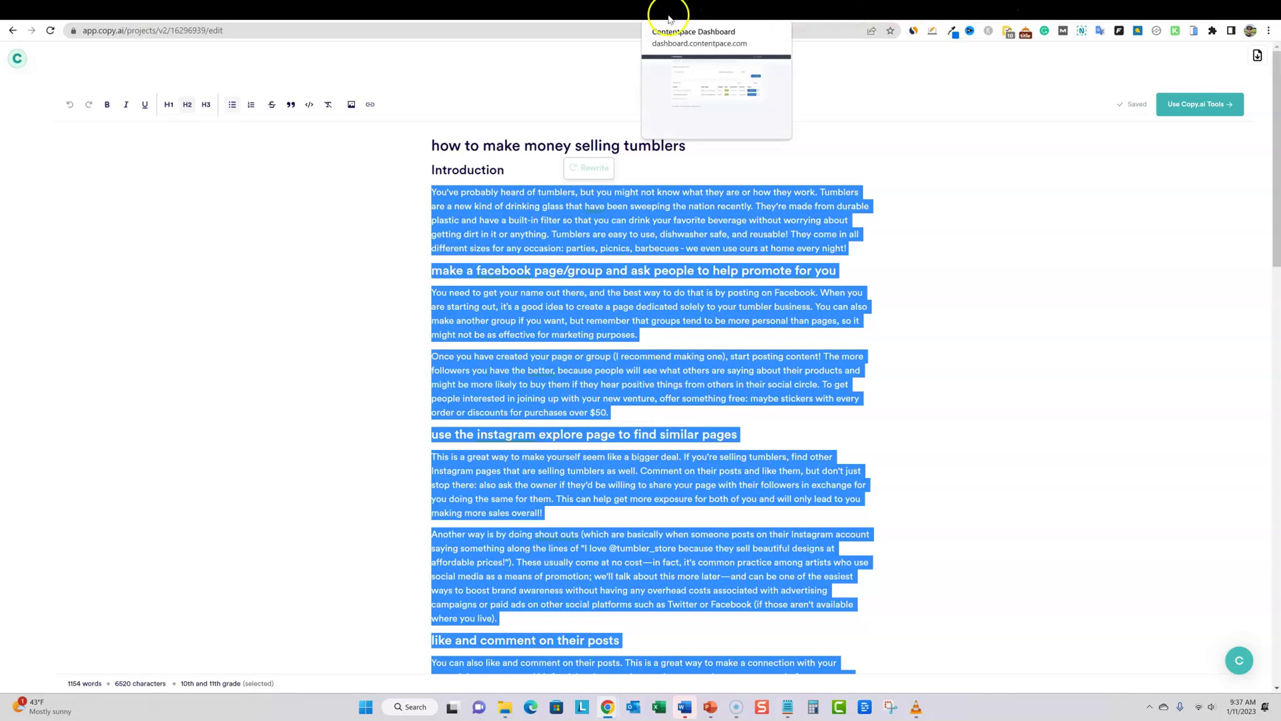
Step: Return to Seodity and copy the keyword "how to make money selling tumblers" from the keyword ideas
{"action": "left_click", "coordinate": [667, 10]}
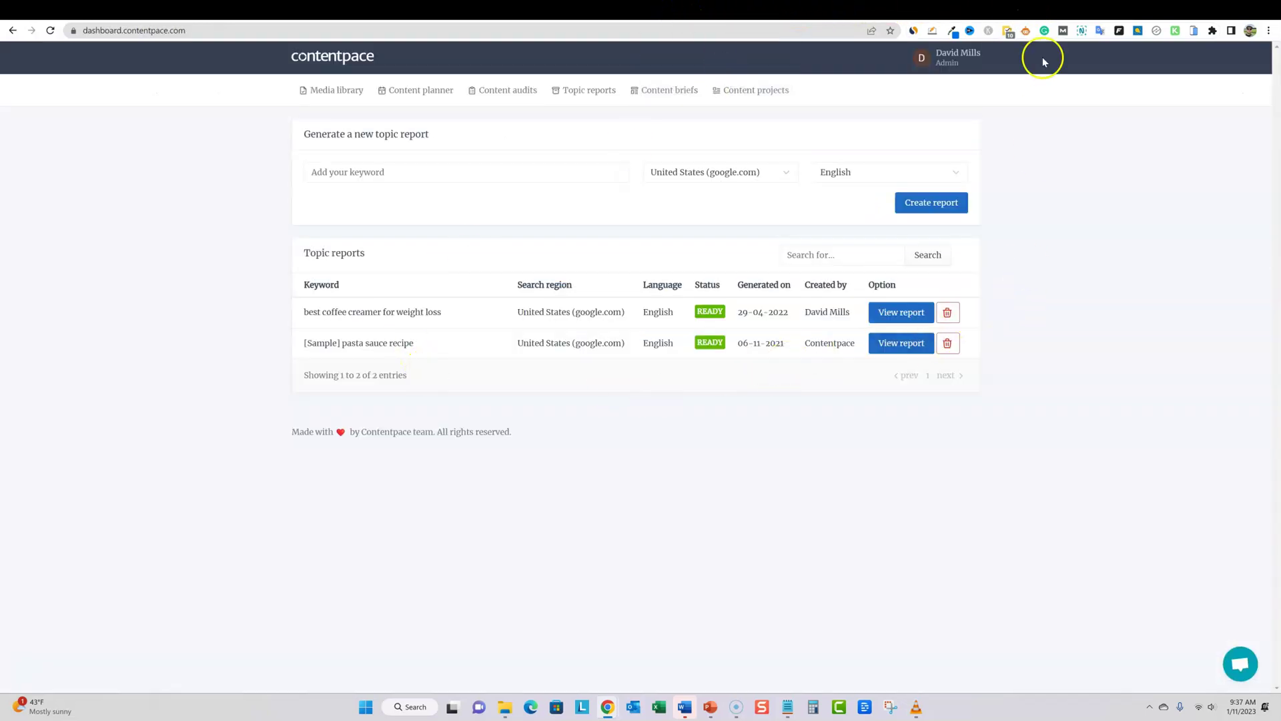
{"action": "left_click", "coordinate": [1009, 10]}
{"action": "scroll", "coordinate": [267, 244], "scroll_direction": "up", "scroll_amount": 1}
{"action": "scroll", "coordinate": [207, 489], "scroll_direction": "down", "scroll_amount": 2}
{"action": "left_click", "coordinate": [202, 531]}
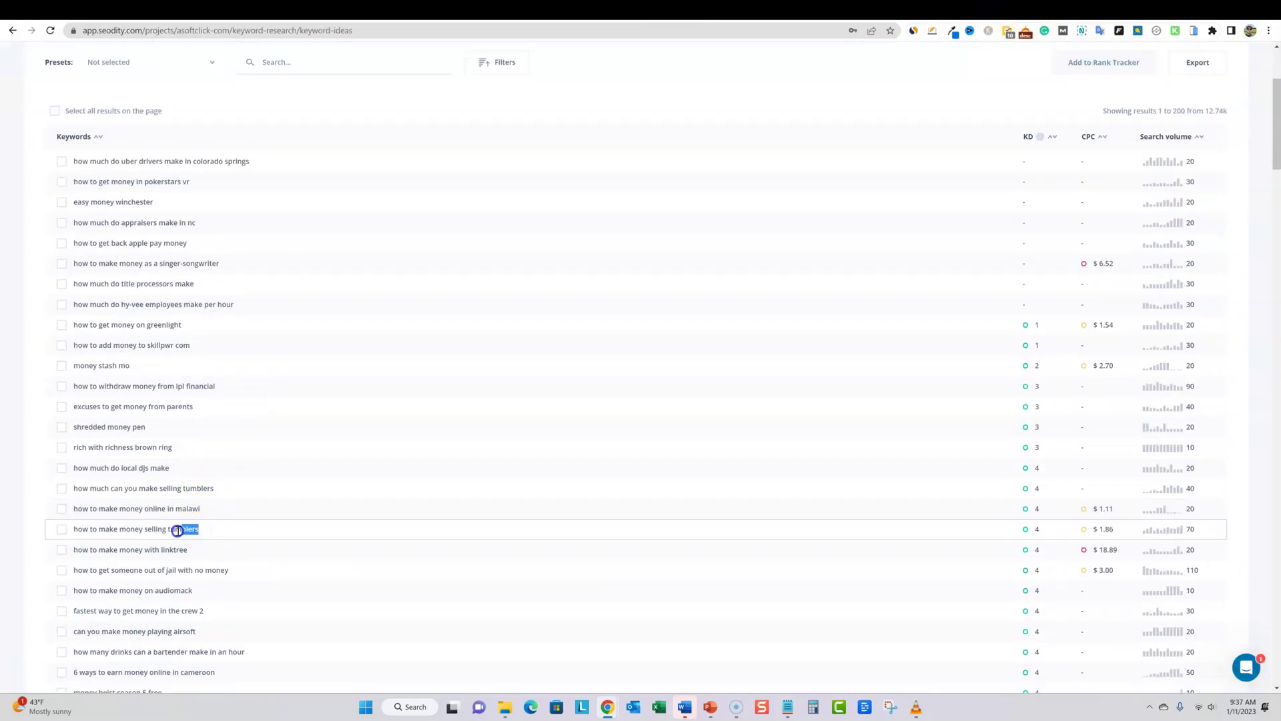
{"action": "left_click_drag", "start_coordinate": [178, 530], "coordinate": [74, 532]}
{"action": "key", "text": "ctrl+c"}
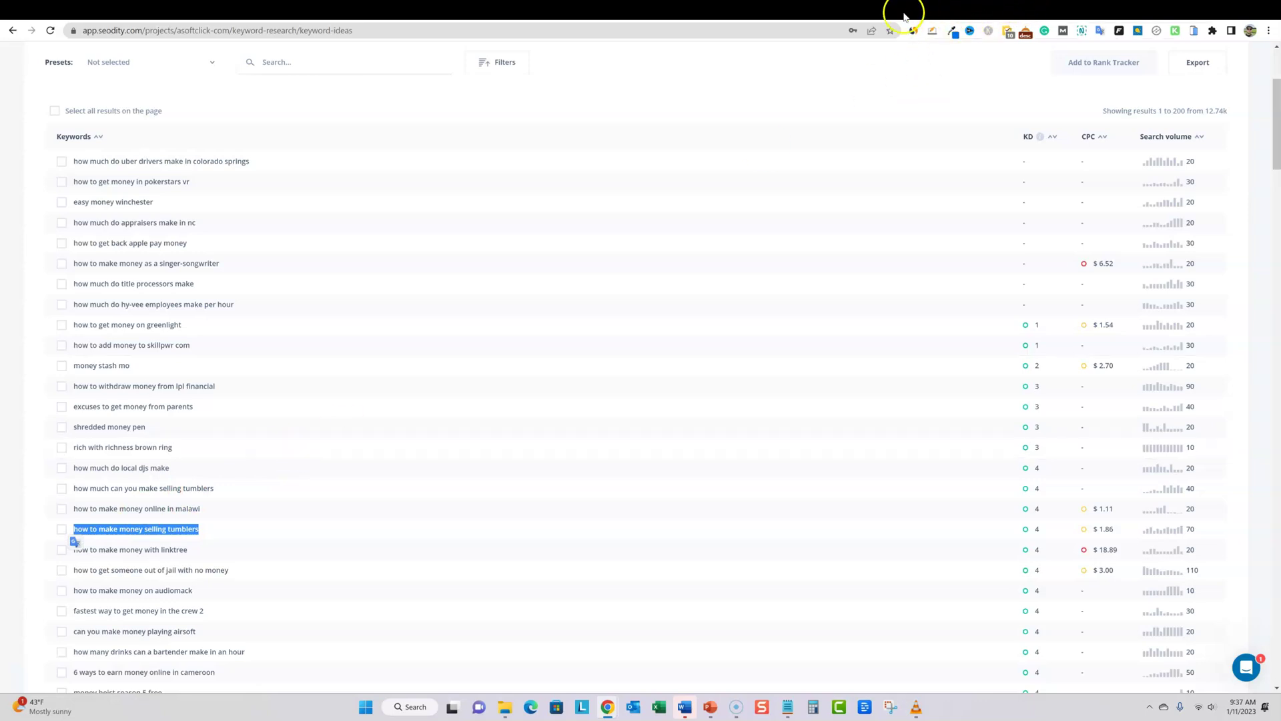
Step: Switch to Contentpace and create a topic report for "how to make money selling tumblers" for United States (google.com) in English
{"action": "left_click", "coordinate": [668, 10]}
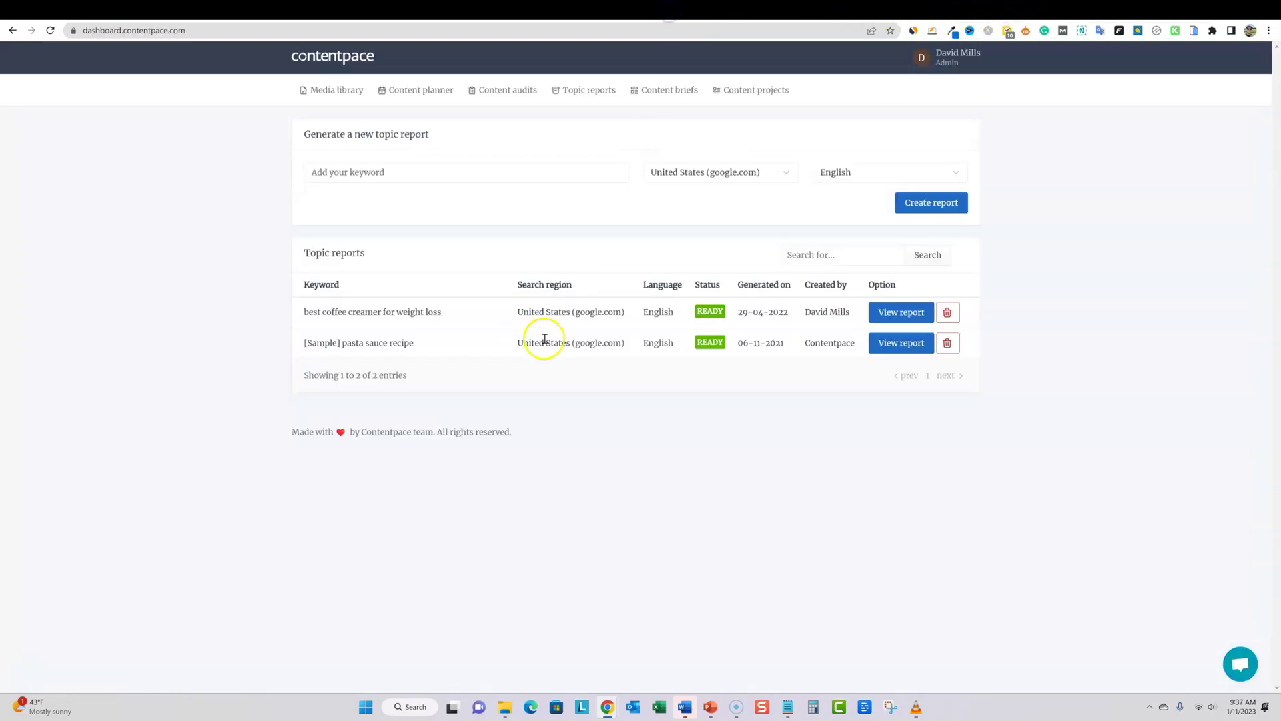
{"action": "left_click", "coordinate": [426, 174]}
{"action": "key", "text": "ctrl+v"}
{"action": "left_click", "coordinate": [938, 211]}
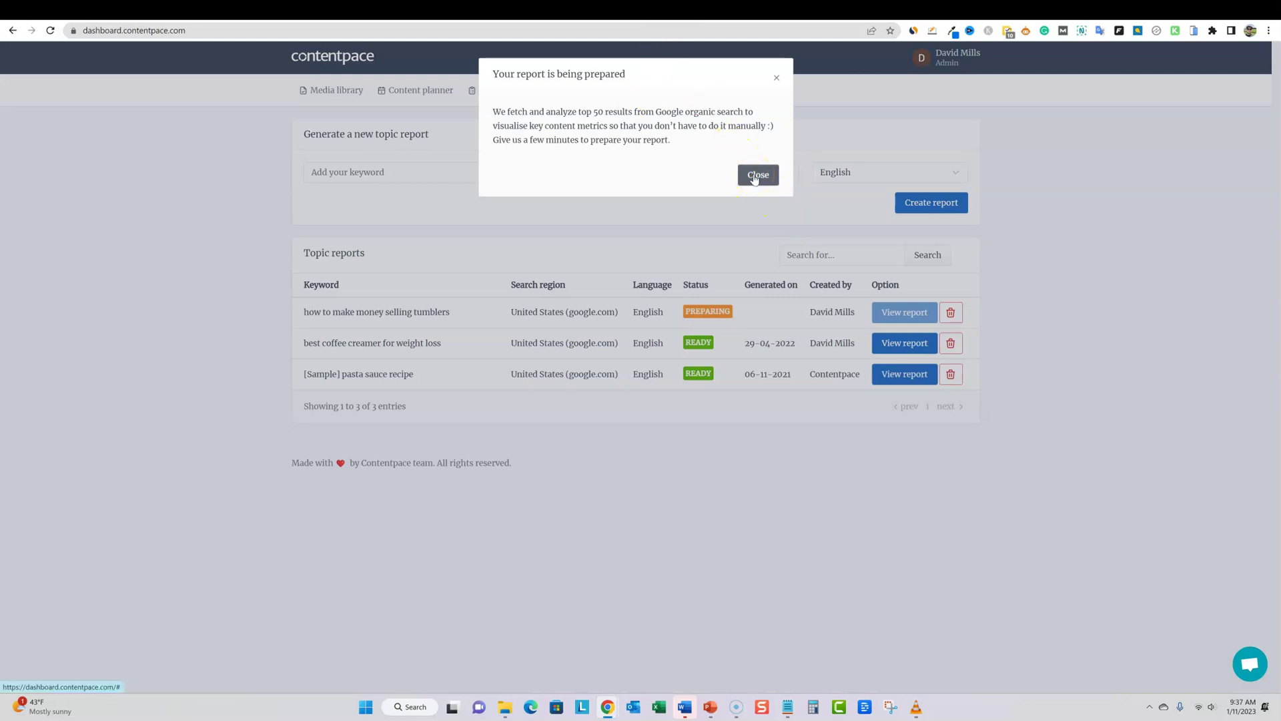
{"action": "left_click", "coordinate": [755, 177]}
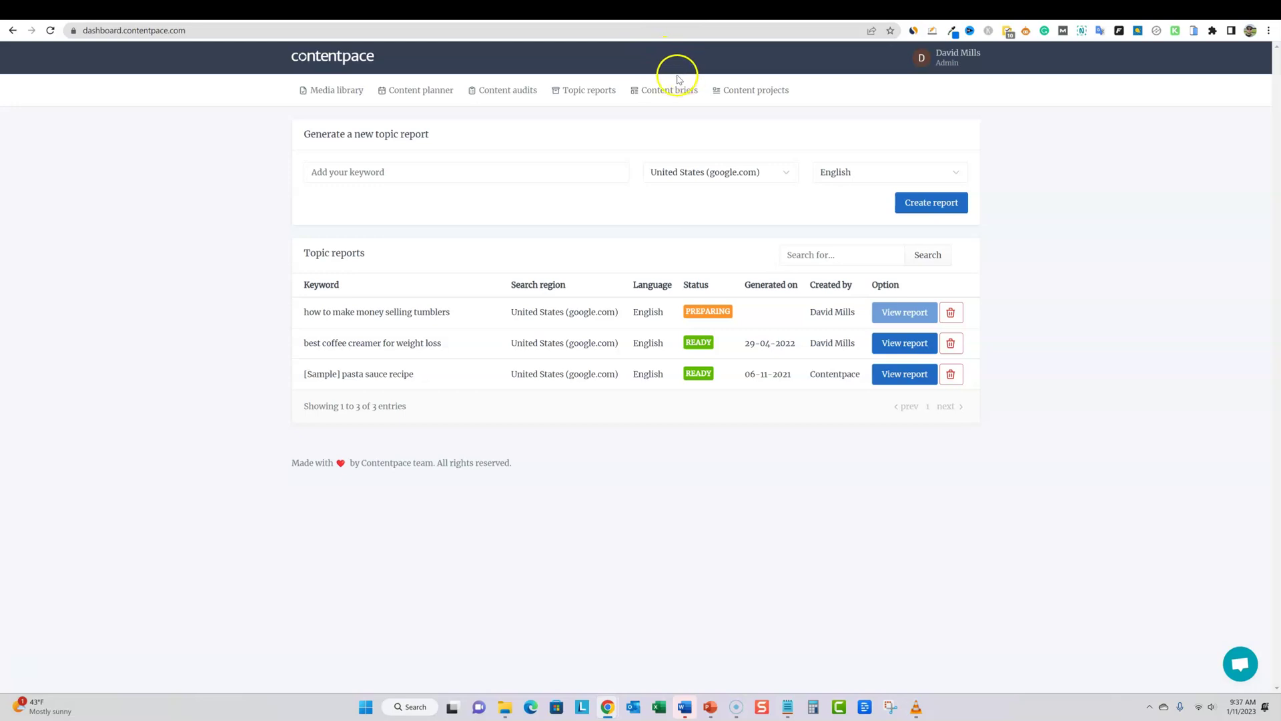
Step: Open the content audit report for "how much does it cost to get ordained" and download it
{"action": "left_click", "coordinate": [525, 96]}
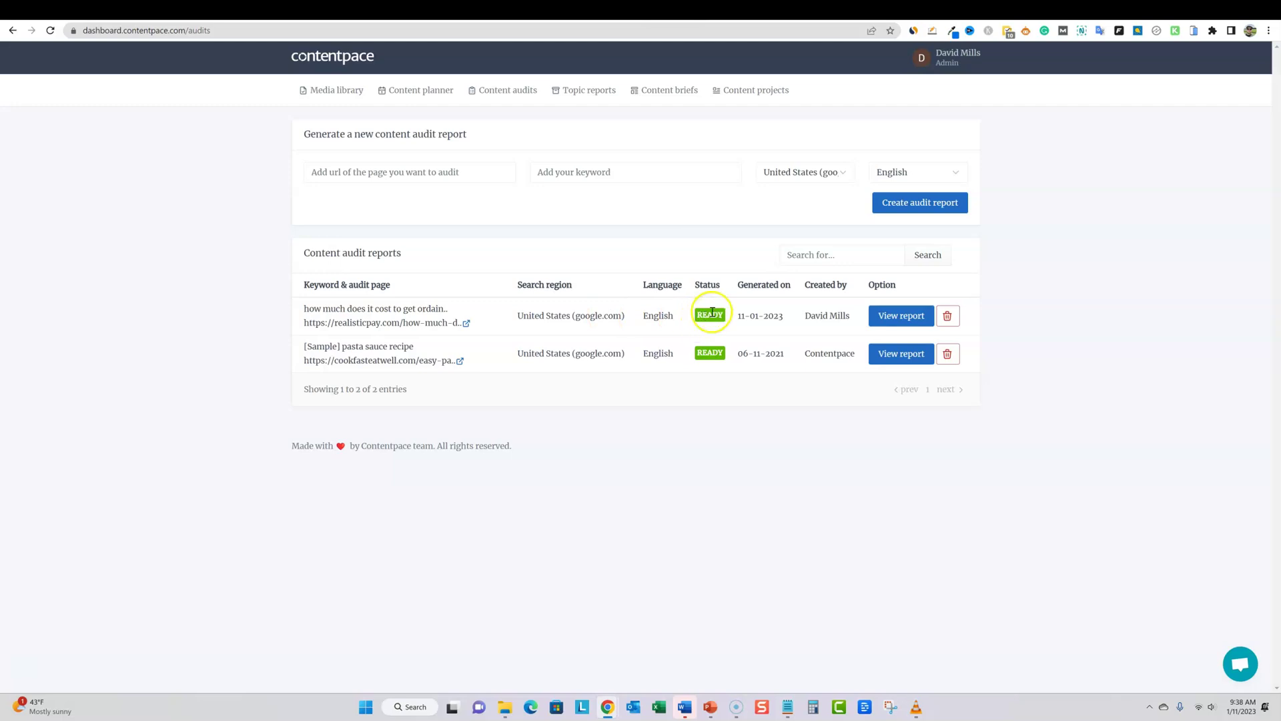
{"action": "left_click", "coordinate": [907, 315]}
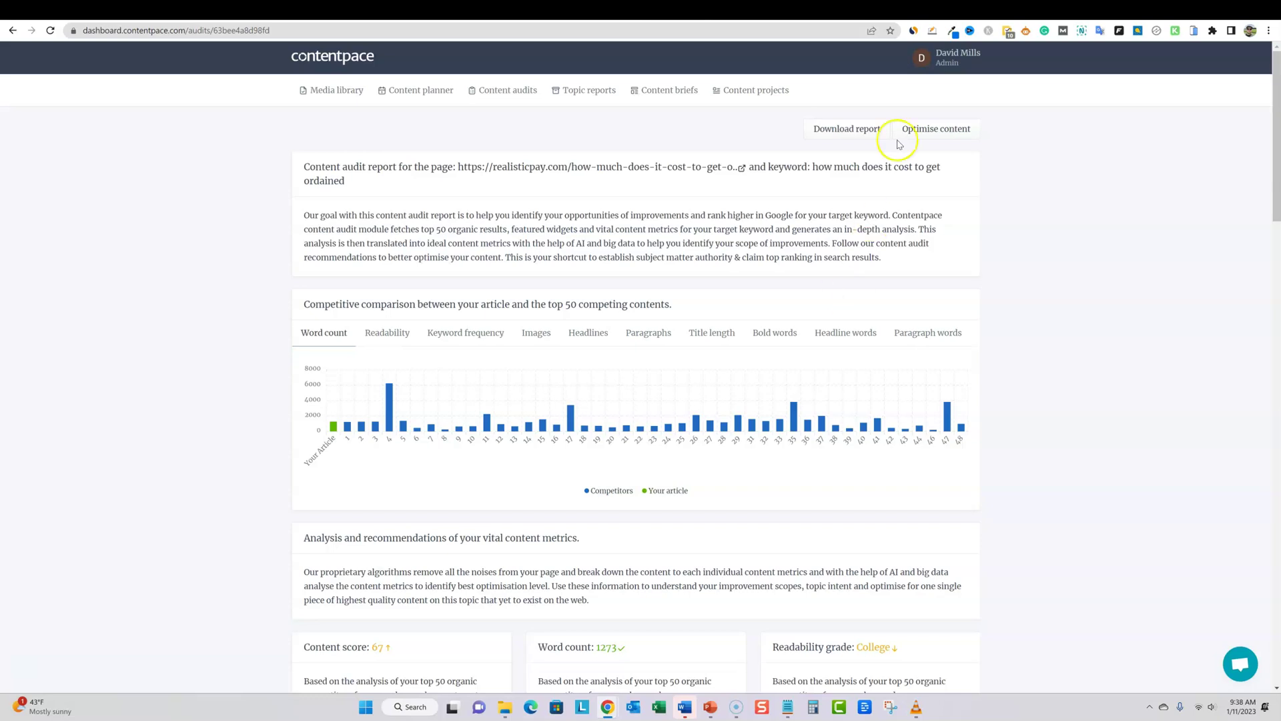
{"action": "left_click", "coordinate": [868, 129]}
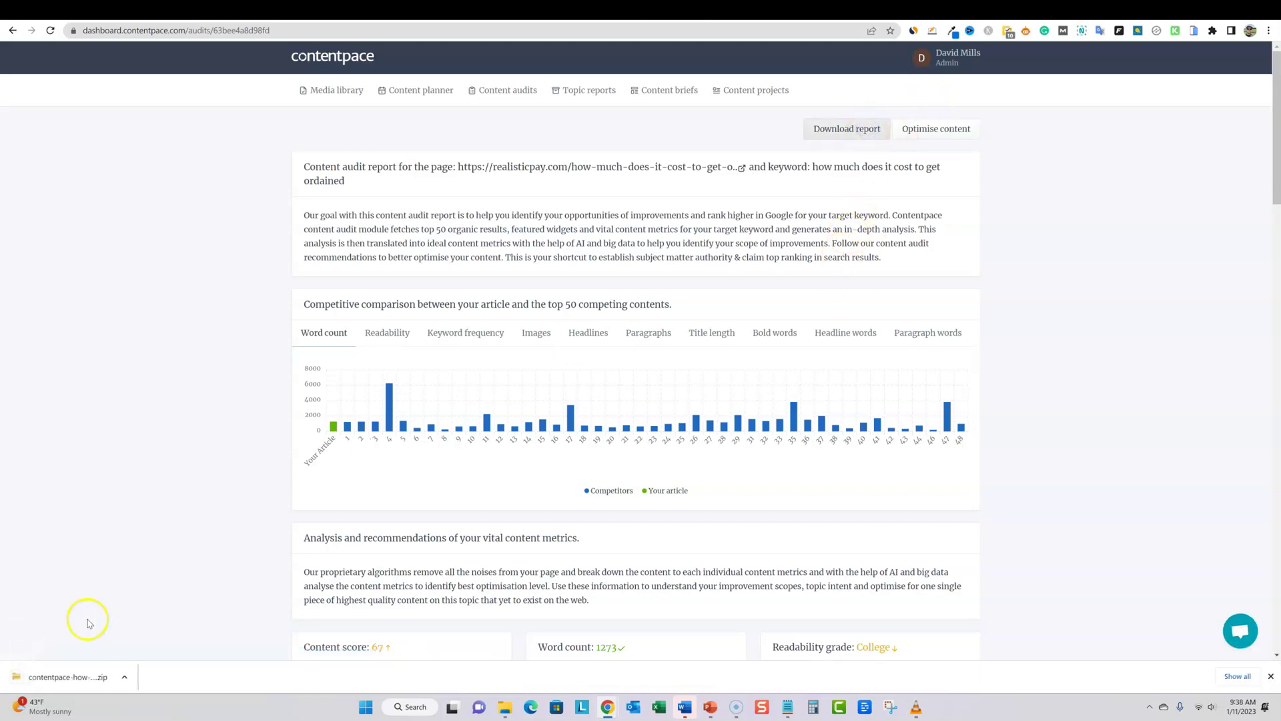
Step: Open the downloaded report zip with File Explorer just once, view the CSV files inside, and close the window
{"action": "left_click", "coordinate": [100, 681]}
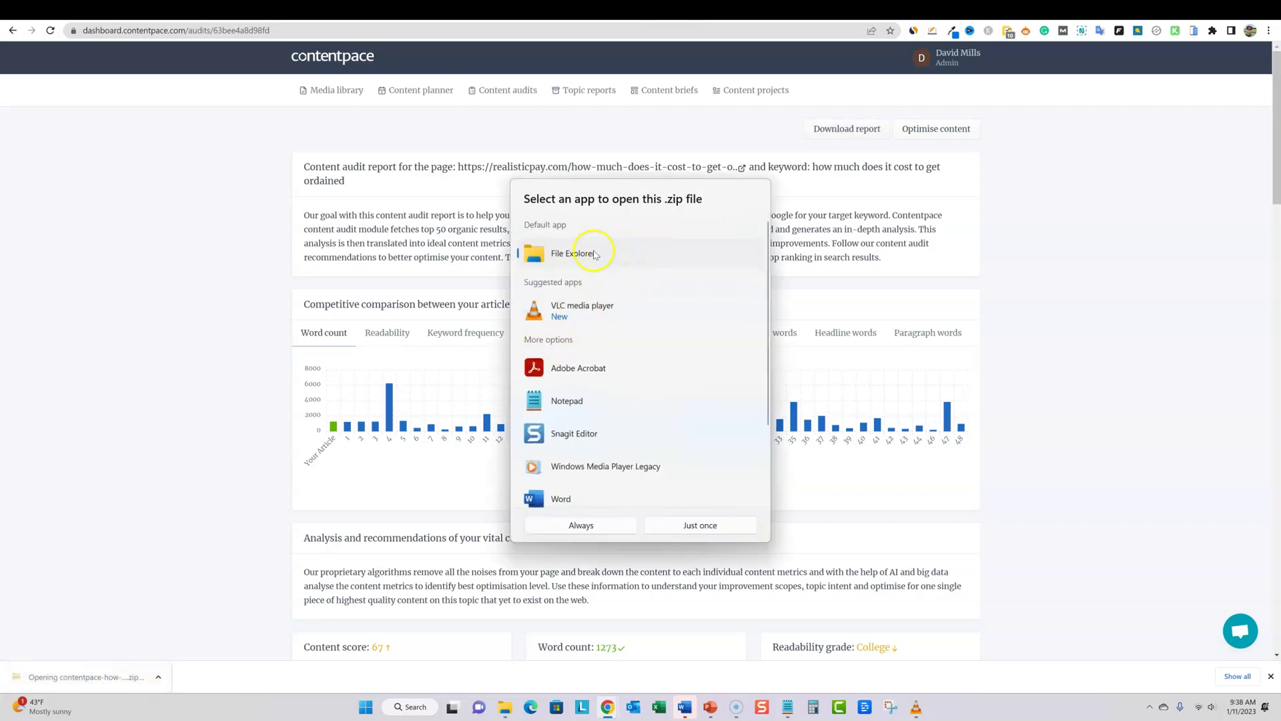
{"action": "left_click", "coordinate": [698, 524]}
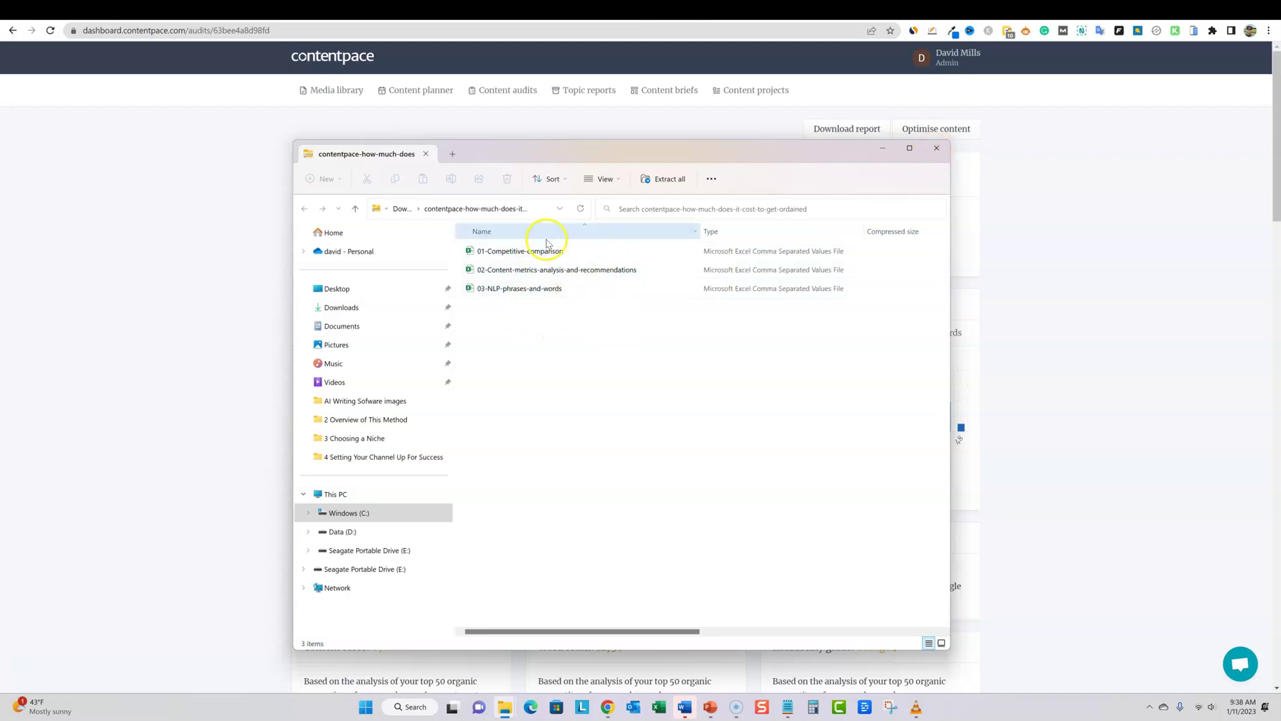
{"action": "left_click", "coordinate": [936, 149]}
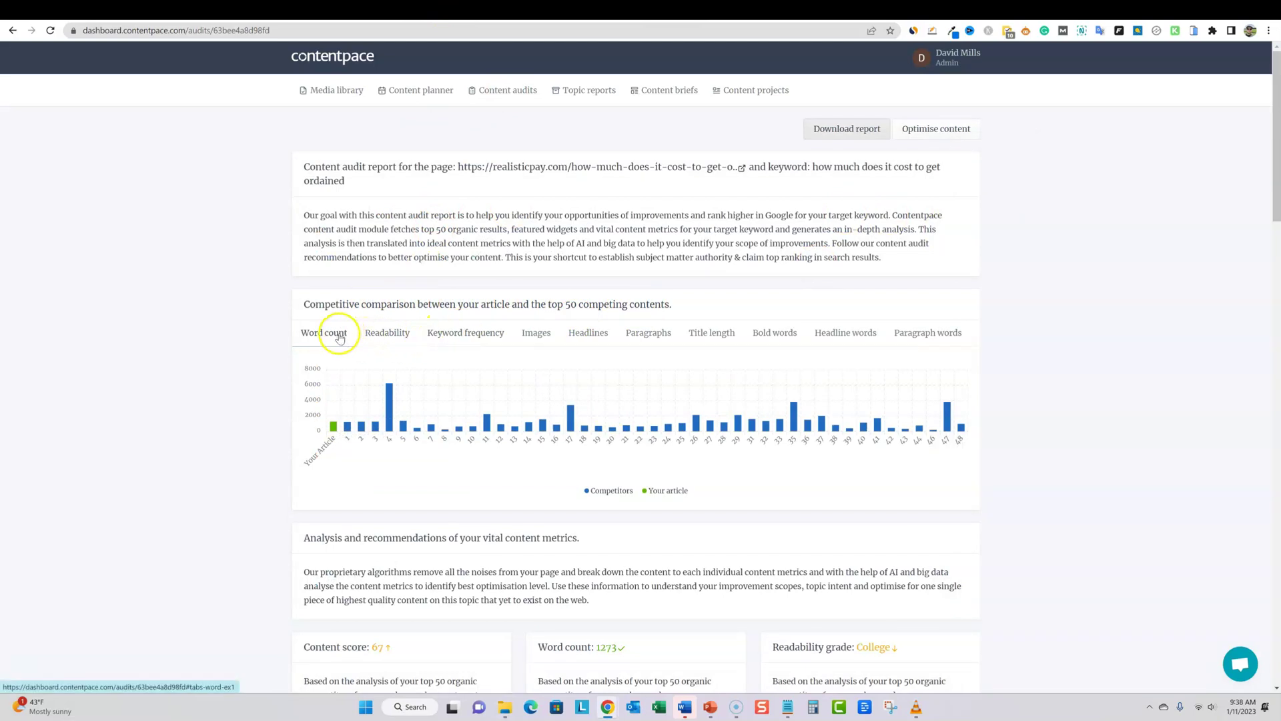
Step: Examine the audit report's word count comparison and its recommendations for content score, images, headings, links and keyword usage
{"action": "scroll", "coordinate": [337, 336], "scroll_direction": "down", "scroll_amount": 3}
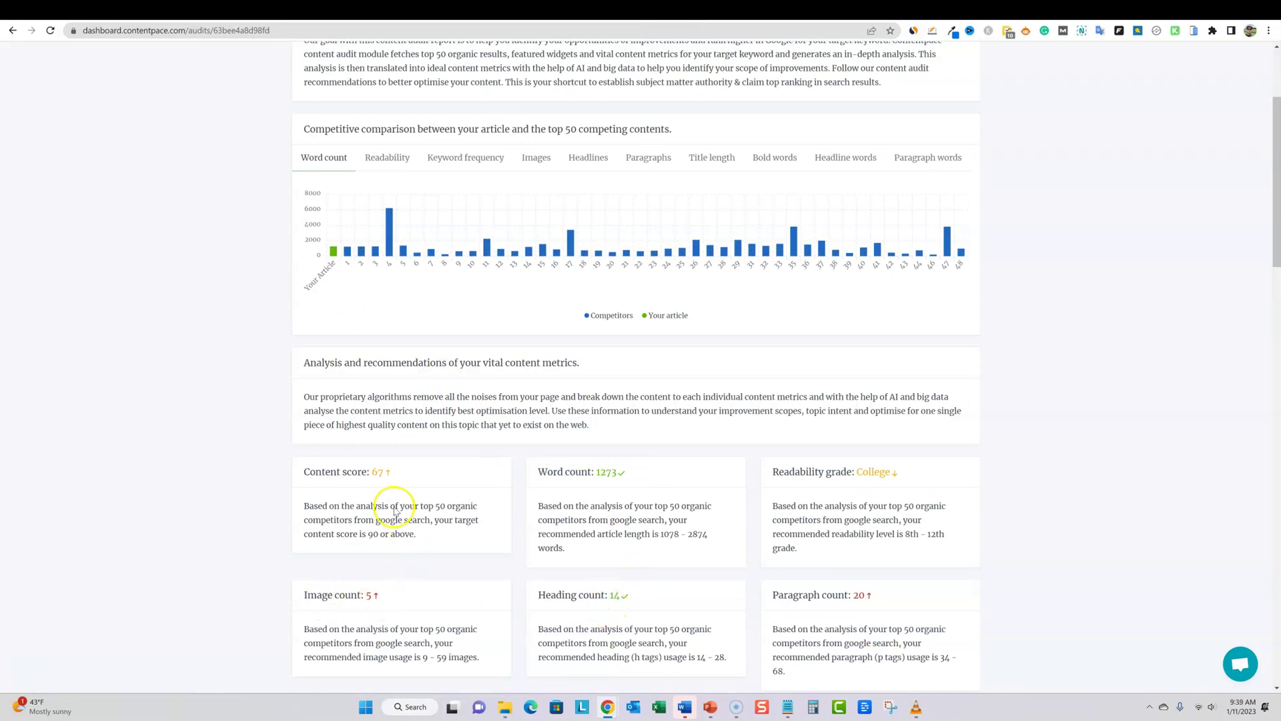
{"action": "scroll", "coordinate": [377, 614], "scroll_direction": "down", "scroll_amount": 3}
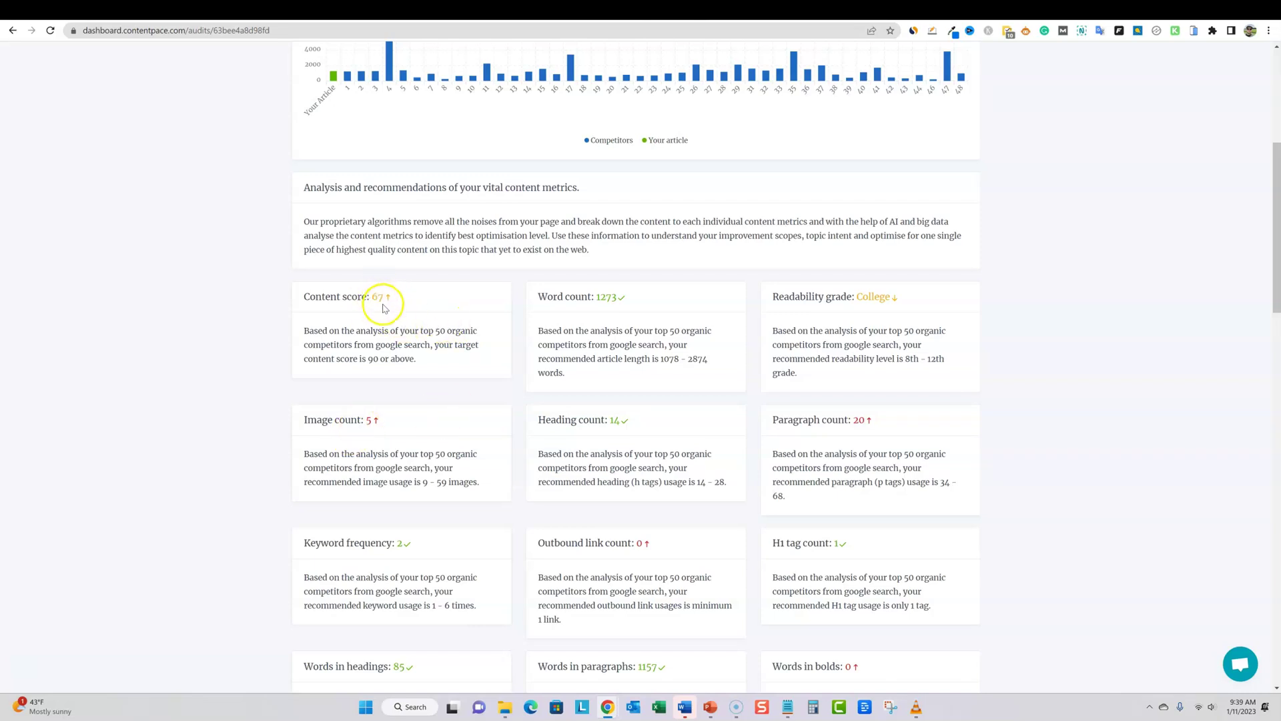
{"action": "scroll", "coordinate": [659, 364], "scroll_direction": "down", "scroll_amount": 1}
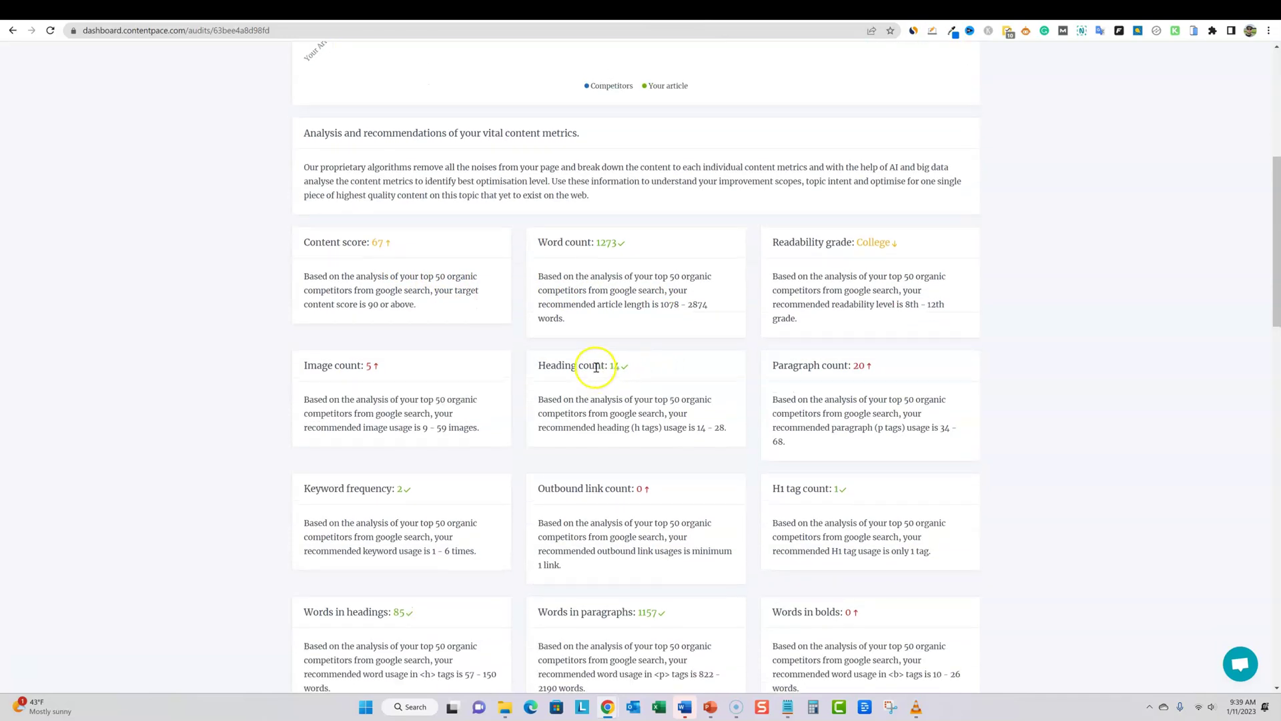
{"action": "scroll", "coordinate": [594, 374], "scroll_direction": "down", "scroll_amount": 1}
{"action": "scroll", "coordinate": [424, 489], "scroll_direction": "down", "scroll_amount": 1}
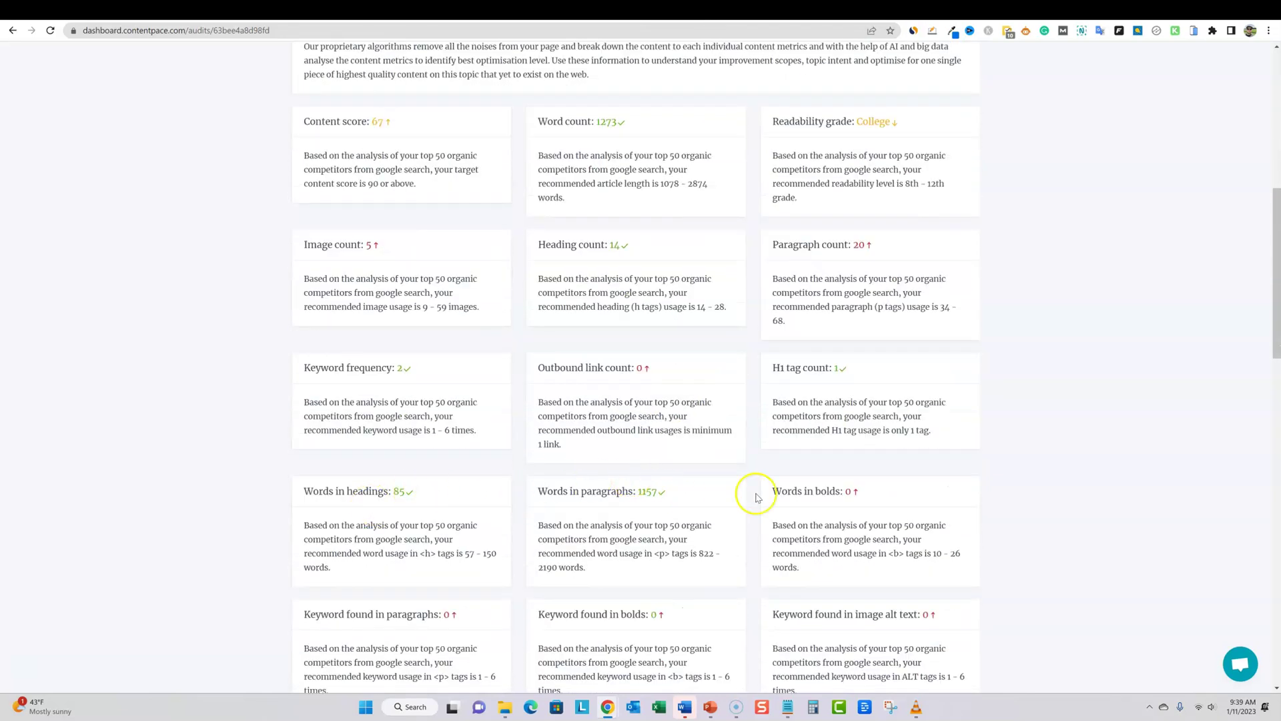
{"action": "scroll", "coordinate": [993, 520], "scroll_direction": "down", "scroll_amount": 7}
{"action": "scroll", "coordinate": [993, 522], "scroll_direction": "down", "scroll_amount": 3}
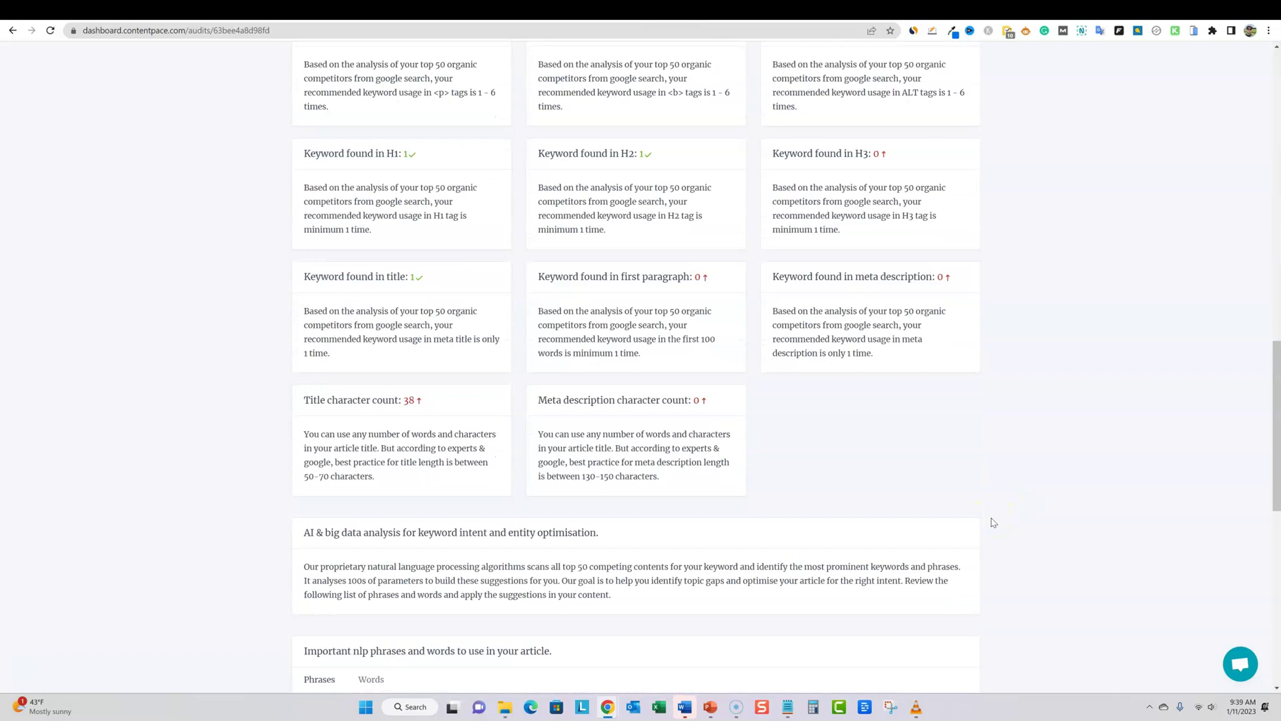
{"action": "scroll", "coordinate": [992, 522], "scroll_direction": "down", "scroll_amount": 5}
{"action": "scroll", "coordinate": [992, 522], "scroll_direction": "up", "scroll_amount": 7}
Step: Compare the suggested usage of important NLP words and phrases in the audit report with their usage in the article
{"action": "scroll", "coordinate": [978, 634], "scroll_direction": "down", "scroll_amount": 4}
{"action": "scroll", "coordinate": [701, 601], "scroll_direction": "down", "scroll_amount": 2}
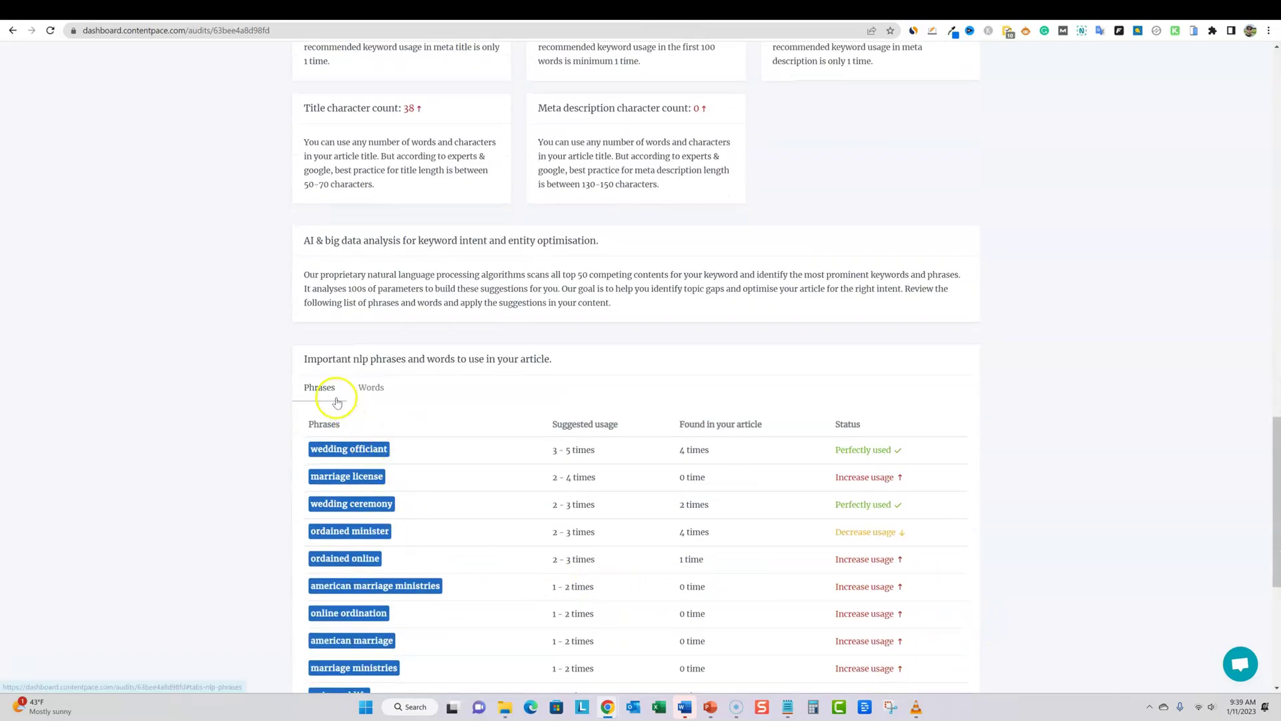
{"action": "left_click", "coordinate": [367, 389]}
{"action": "scroll", "coordinate": [366, 515], "scroll_direction": "down", "scroll_amount": 3}
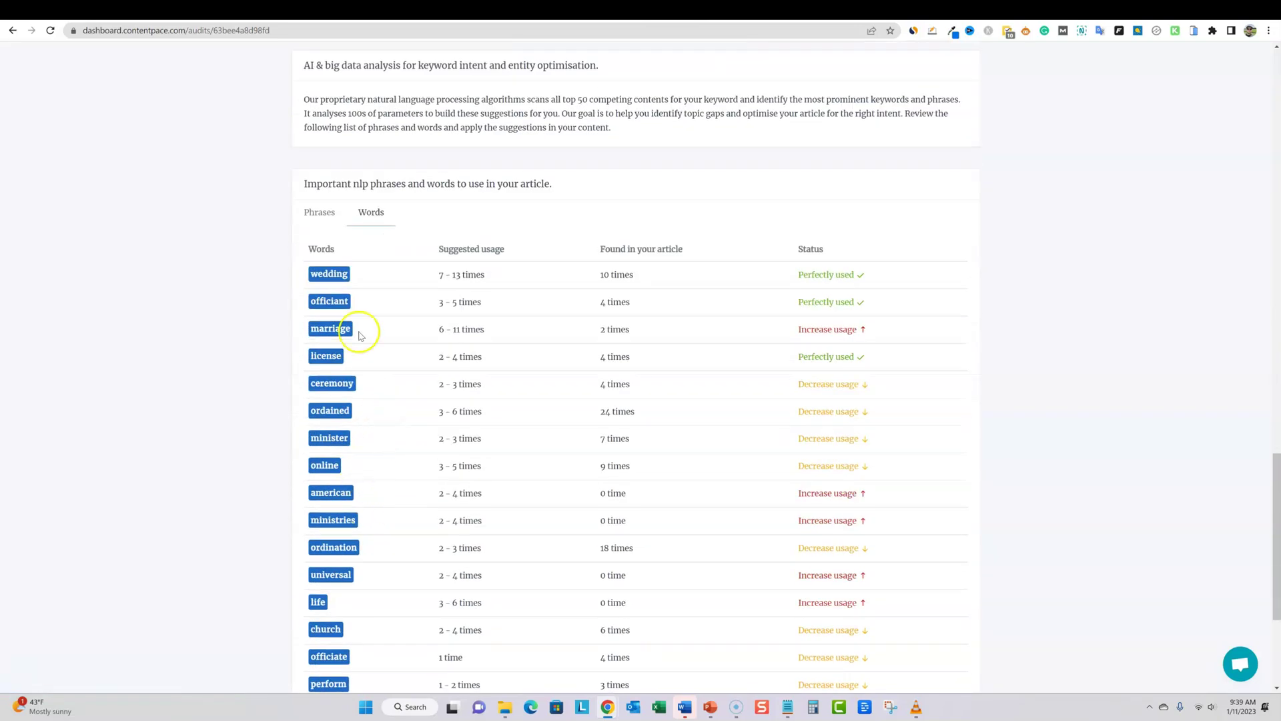
{"action": "left_click", "coordinate": [321, 217]}
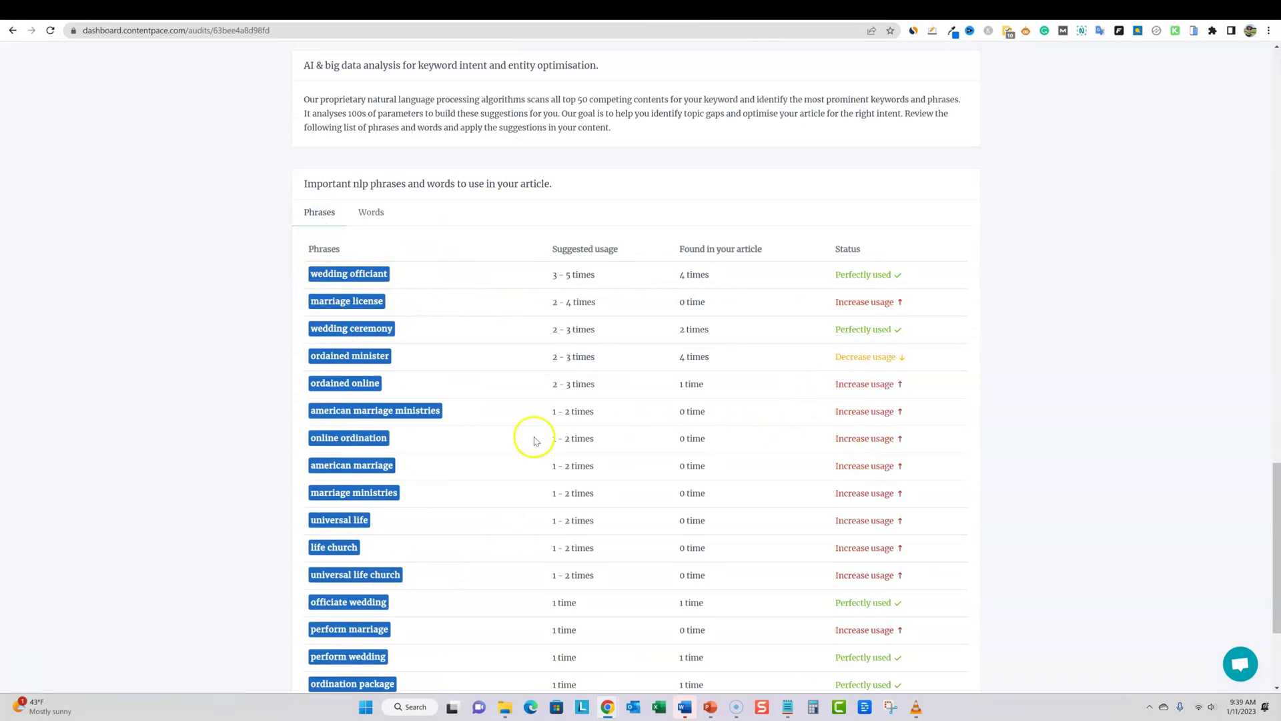
Step: Examine the audit report's competitor comparison charts one by one, from readability and keyword frequency through to paragraph words
{"action": "scroll", "coordinate": [532, 437], "scroll_direction": "down", "scroll_amount": 3}
{"action": "scroll", "coordinate": [563, 438], "scroll_direction": "up", "scroll_amount": 20}
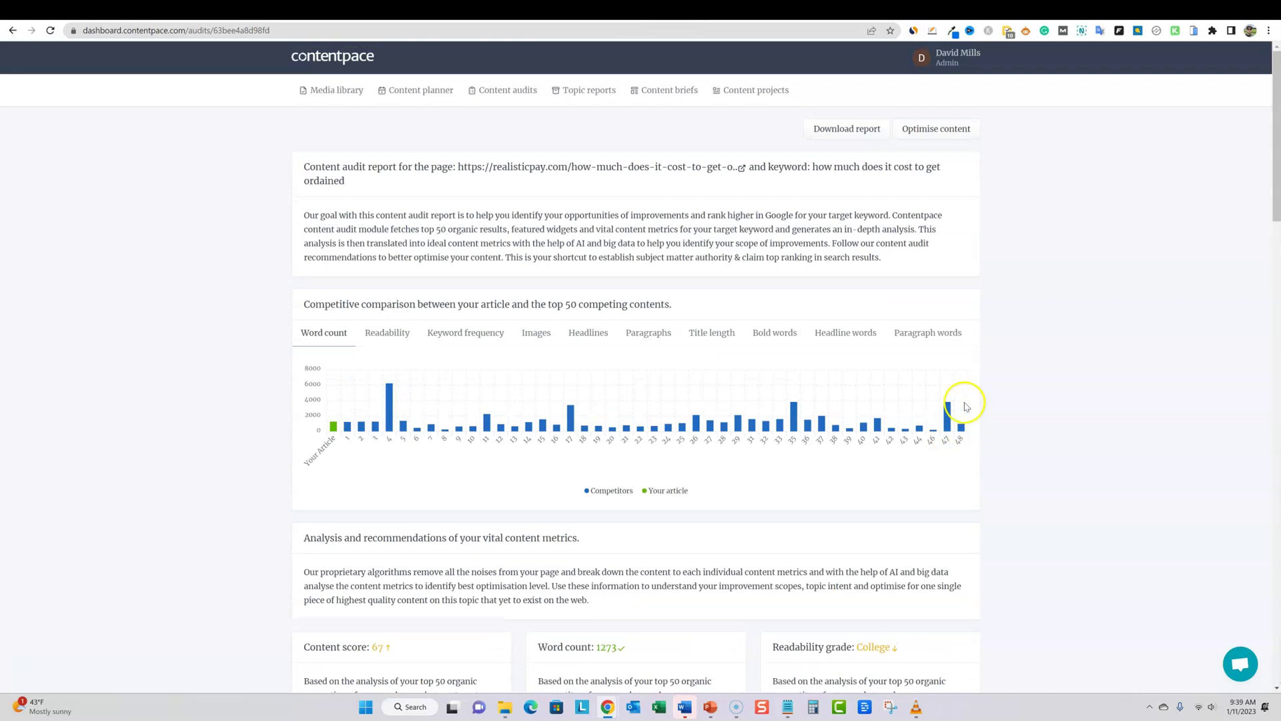
{"action": "left_click", "coordinate": [387, 333]}
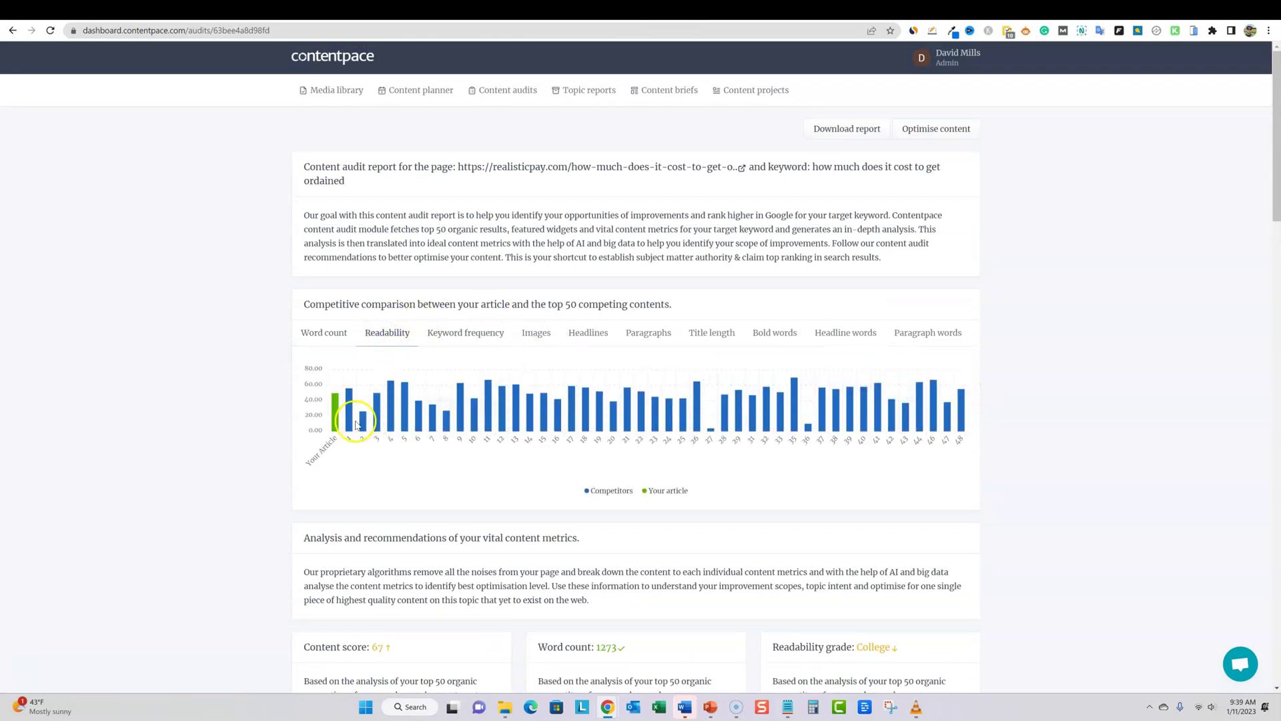
{"action": "left_click", "coordinate": [453, 335]}
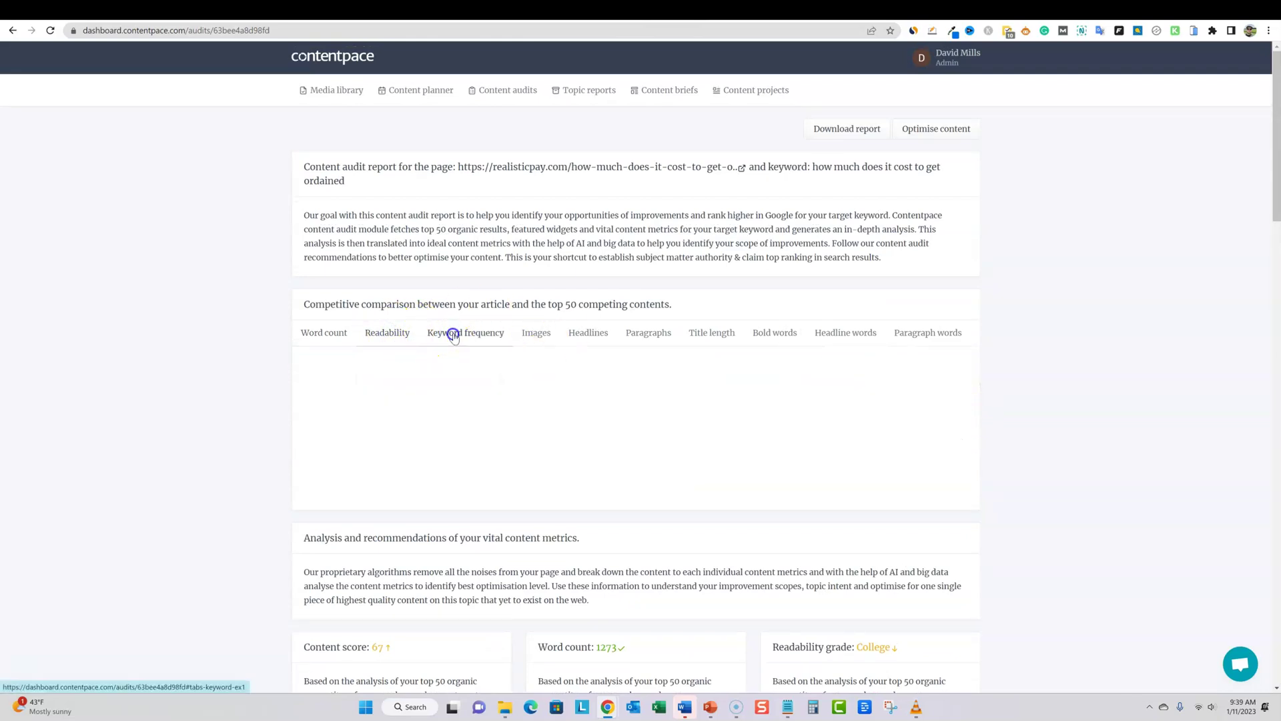
{"action": "left_click", "coordinate": [536, 335]}
{"action": "left_click", "coordinate": [591, 333]}
{"action": "left_click", "coordinate": [648, 335]}
{"action": "left_click", "coordinate": [715, 332]}
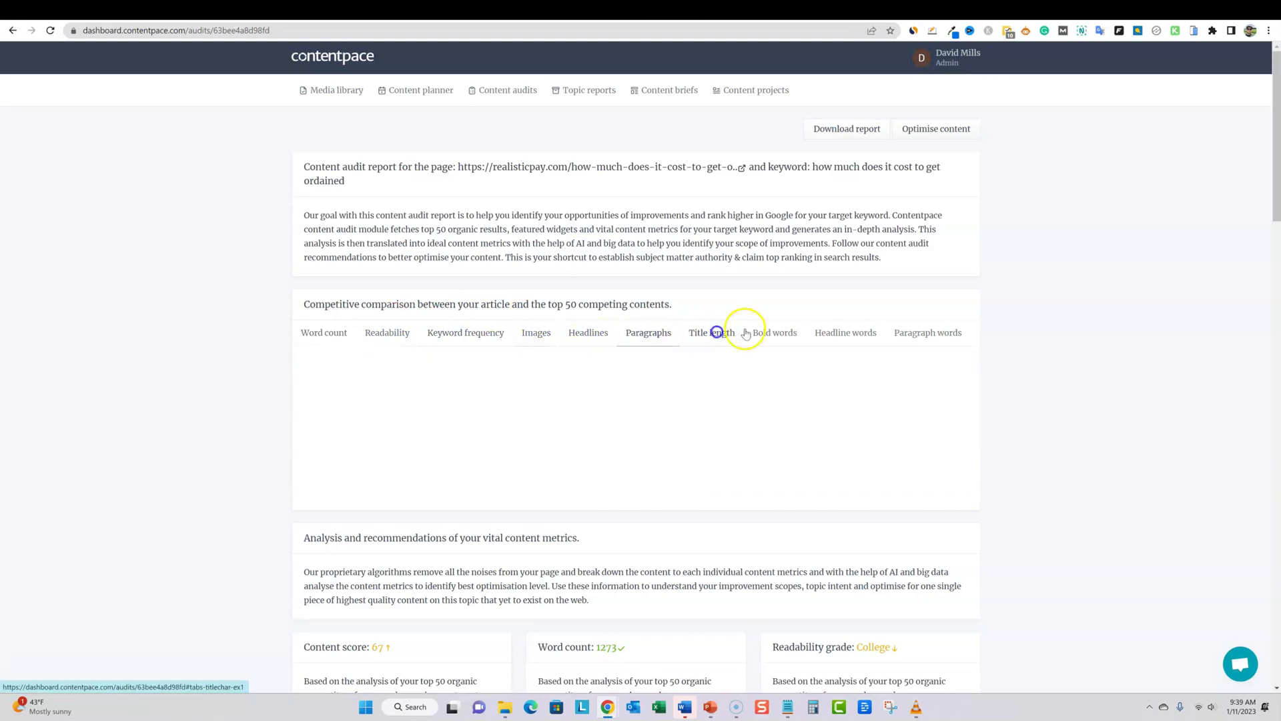
{"action": "left_click", "coordinate": [785, 332]}
{"action": "left_click", "coordinate": [853, 333]}
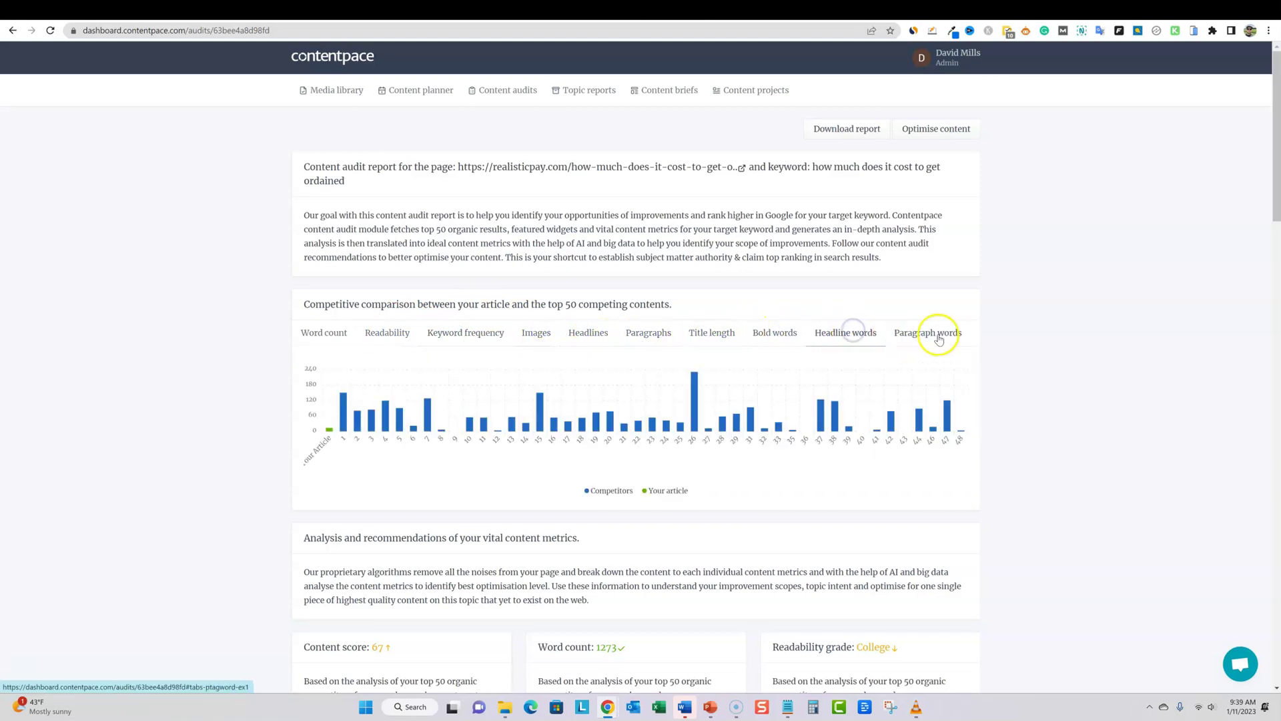
{"action": "left_click", "coordinate": [945, 333]}
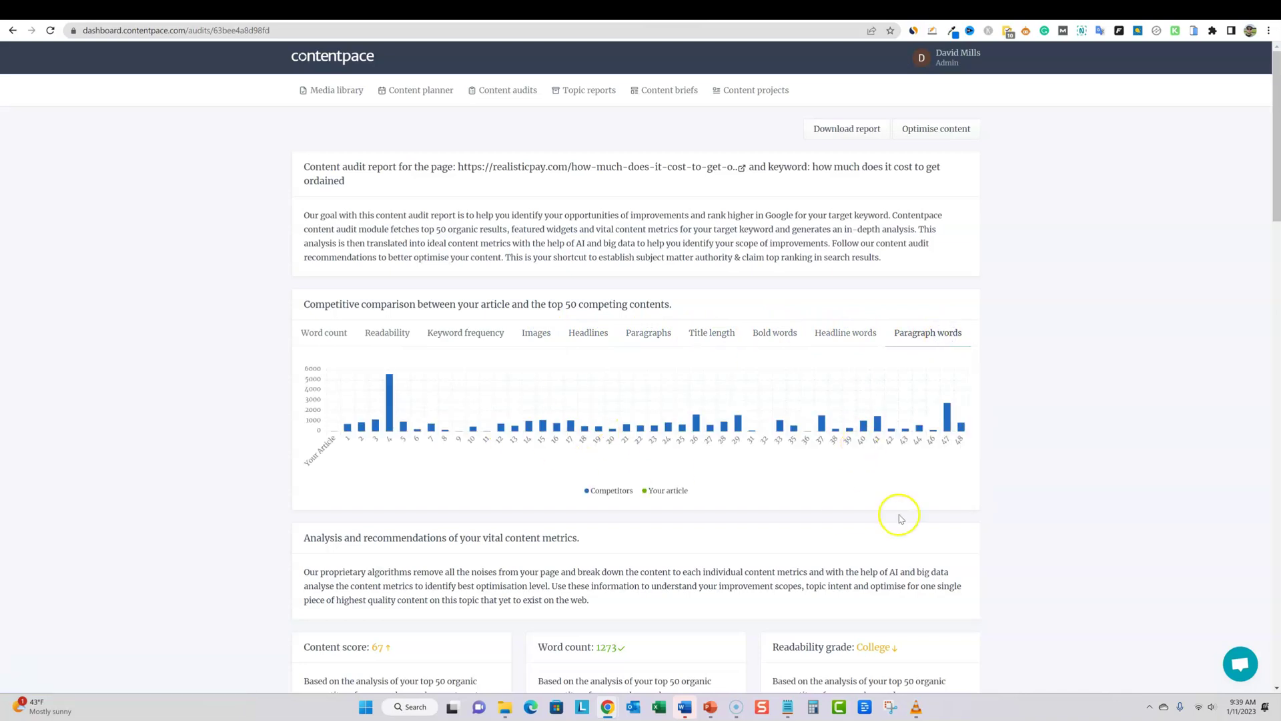
{"action": "scroll", "coordinate": [921, 512], "scroll_direction": "down", "scroll_amount": 7}
{"action": "scroll", "coordinate": [903, 494], "scroll_direction": "up", "scroll_amount": 7}
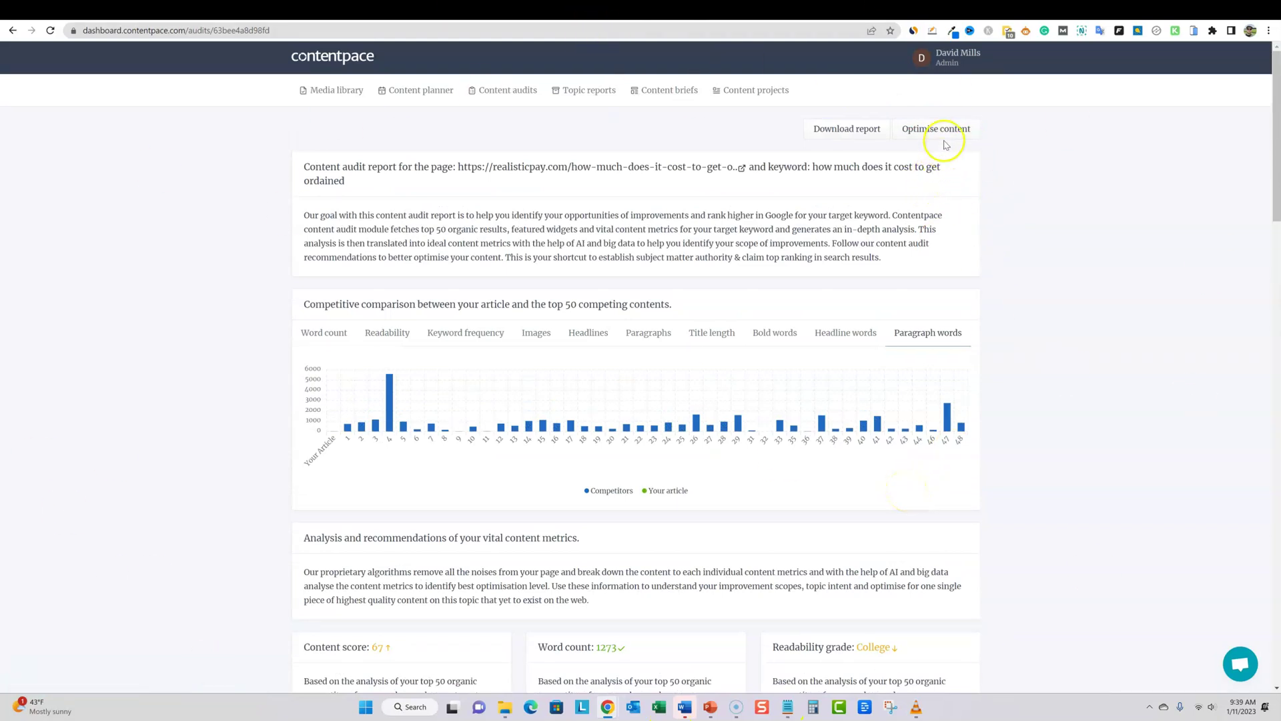
Step: Open the audited article in the content optimisation editor and read through its imported text alongside the suggested phrases
{"action": "left_click", "coordinate": [943, 128]}
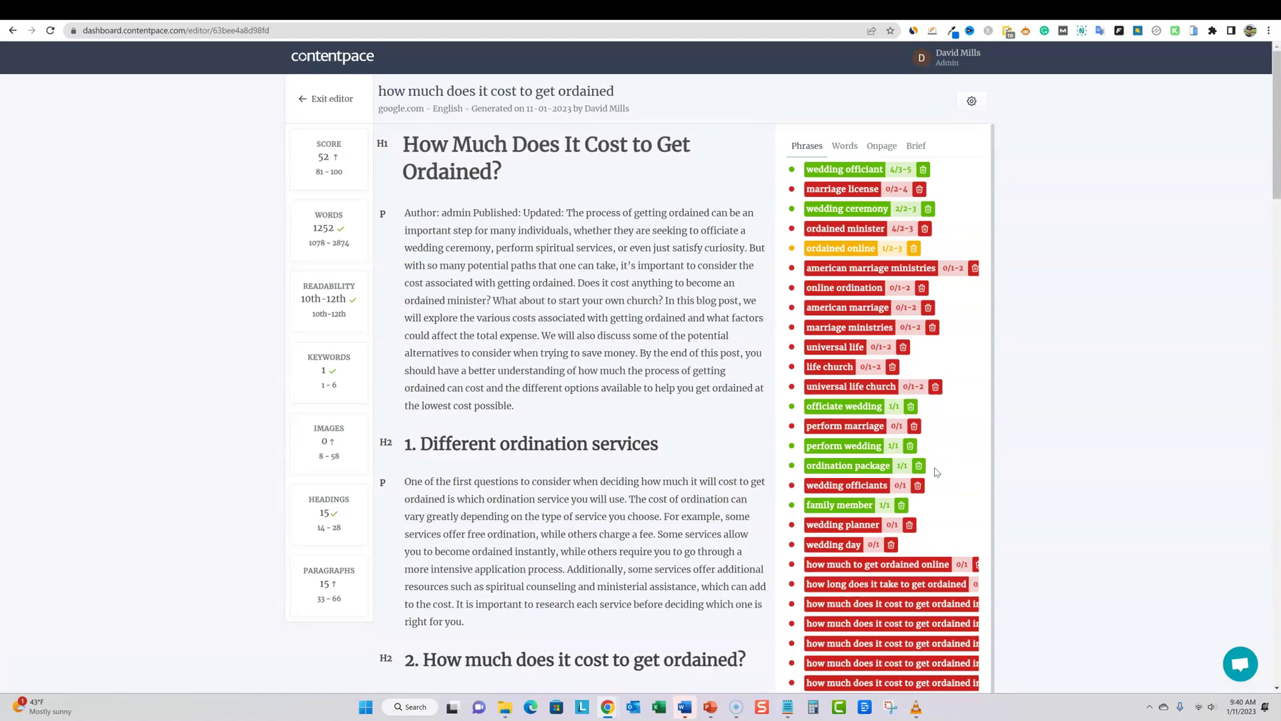
{"action": "left_click", "coordinate": [1054, 13]}
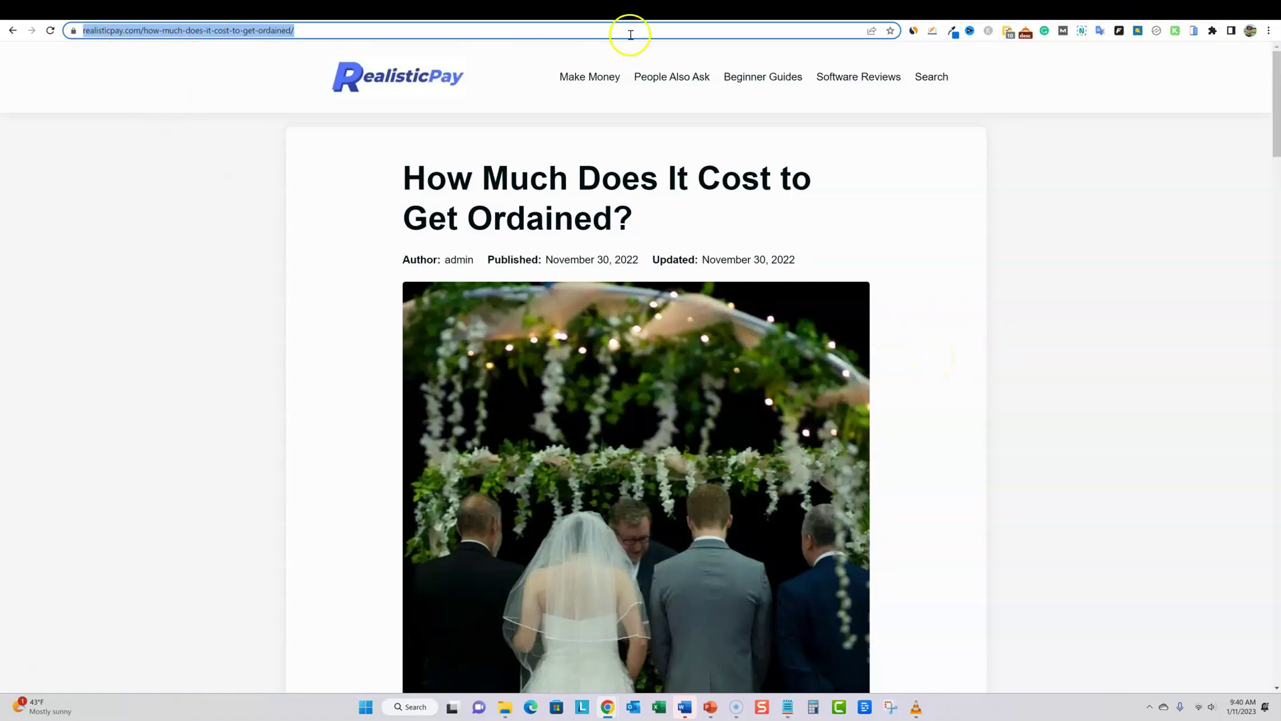
{"action": "left_click", "coordinate": [662, 10]}
{"action": "scroll", "coordinate": [574, 401], "scroll_direction": "down", "scroll_amount": 12}
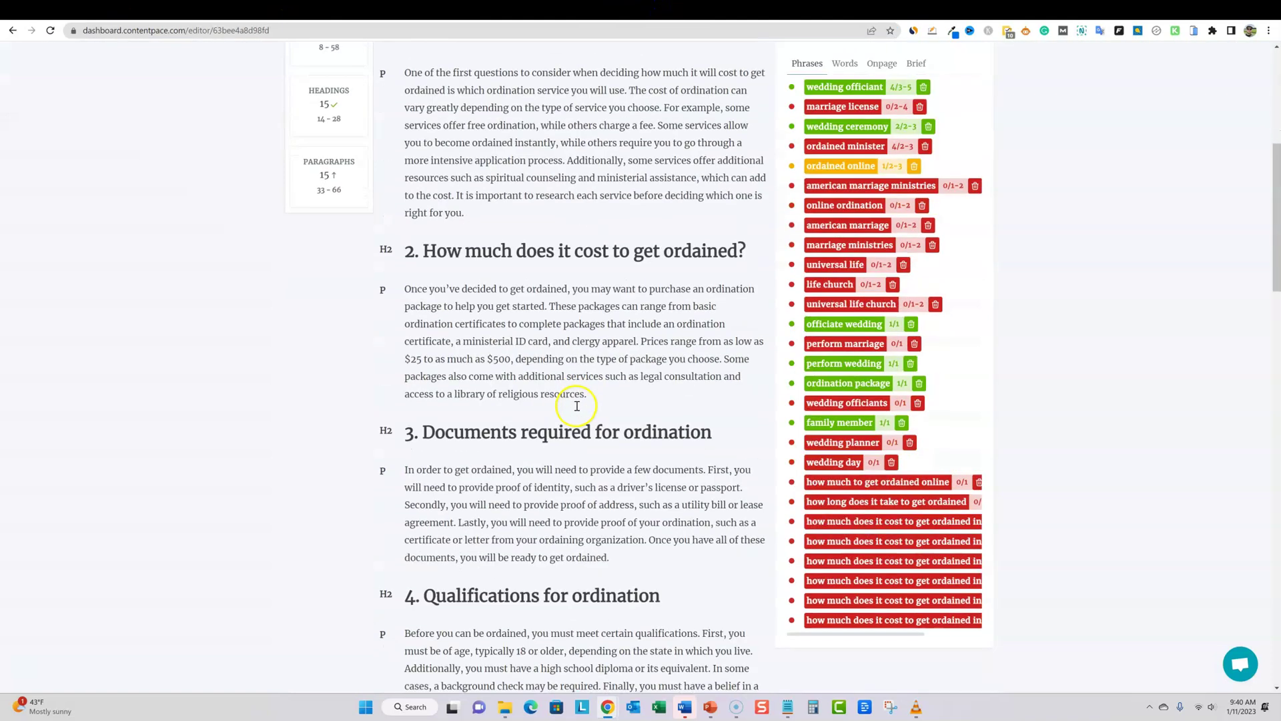
{"action": "scroll", "coordinate": [582, 412], "scroll_direction": "down", "scroll_amount": 6}
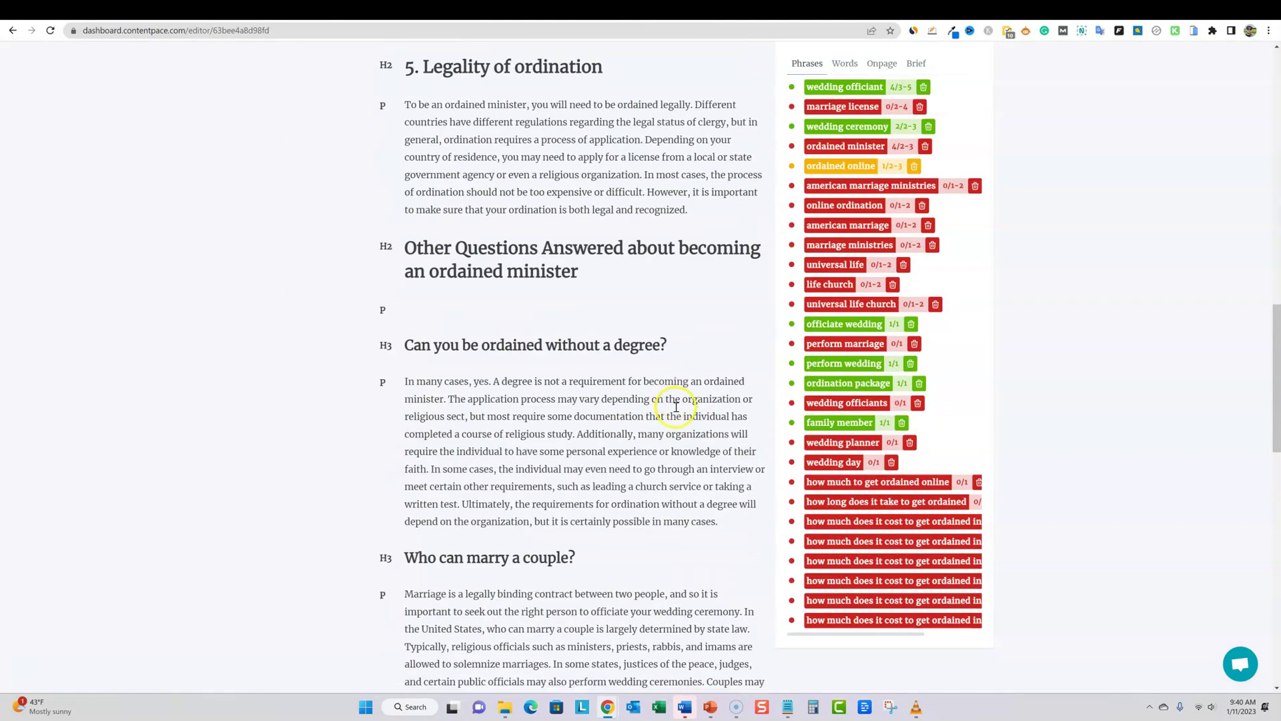
{"action": "scroll", "coordinate": [543, 401], "scroll_direction": "down", "scroll_amount": 14}
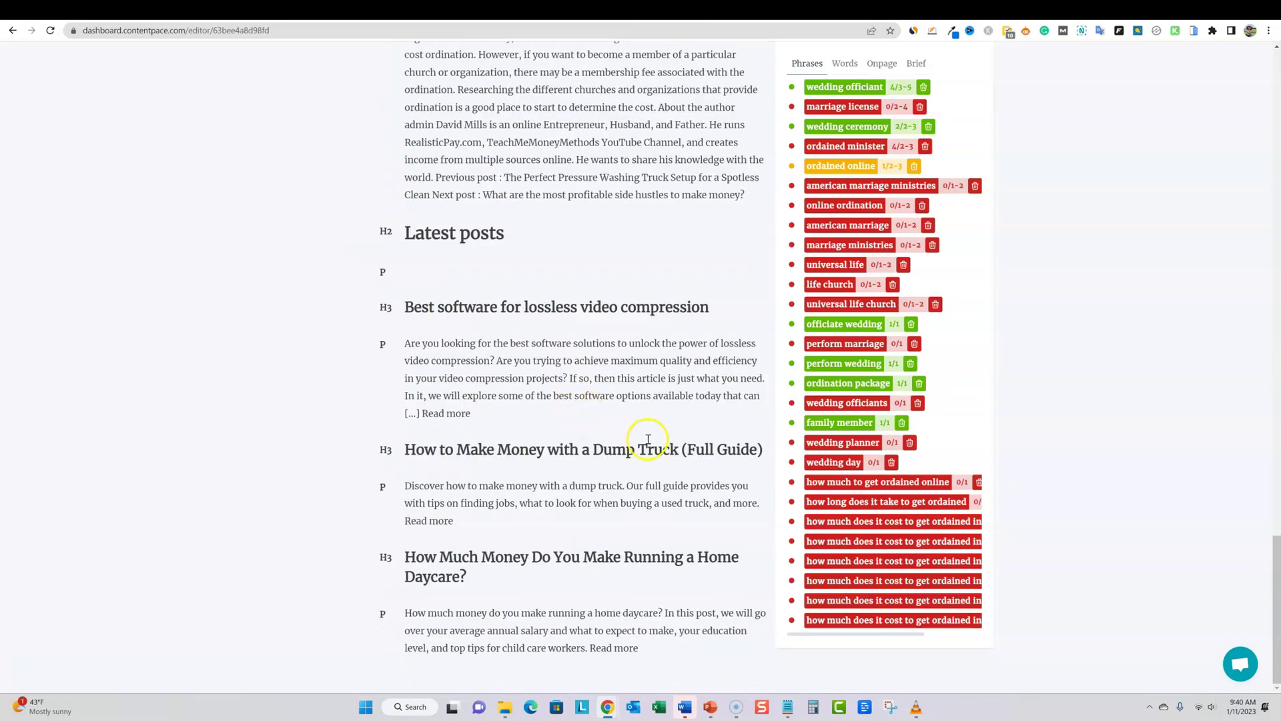
{"action": "scroll", "coordinate": [648, 440], "scroll_direction": "up", "scroll_amount": 20}
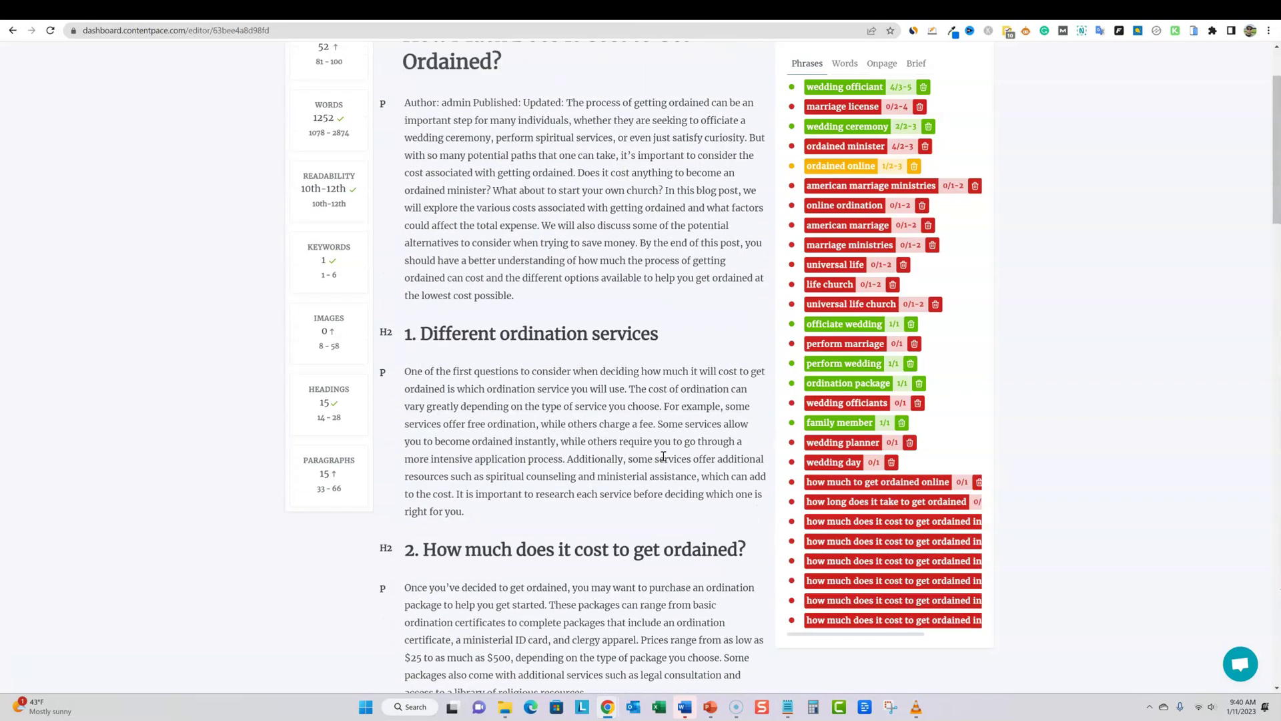
{"action": "scroll", "coordinate": [663, 457], "scroll_direction": "up", "scroll_amount": 2}
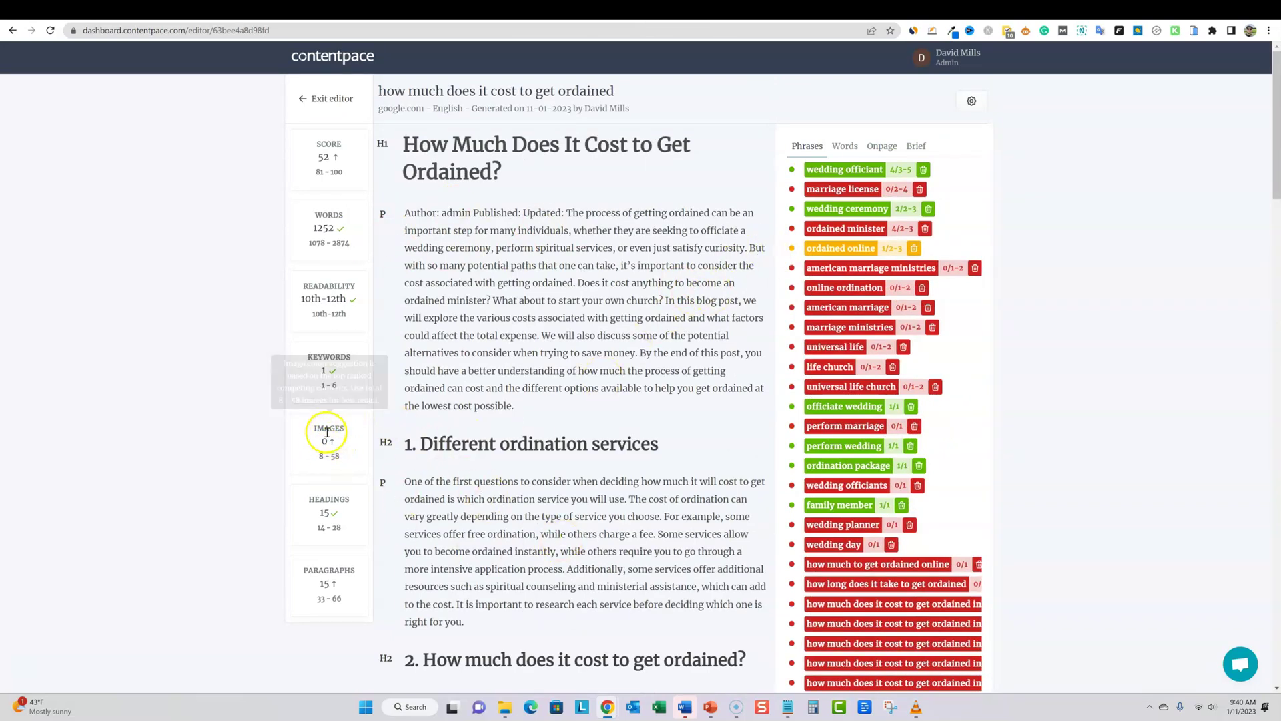
Step: Examine the published ordination article on realisticpay.com for its images, headings and paragraph layout
{"action": "left_click", "coordinate": [1043, 9]}
{"action": "scroll", "coordinate": [734, 320], "scroll_direction": "down", "scroll_amount": 20}
{"action": "scroll", "coordinate": [745, 341], "scroll_direction": "down", "scroll_amount": 20}
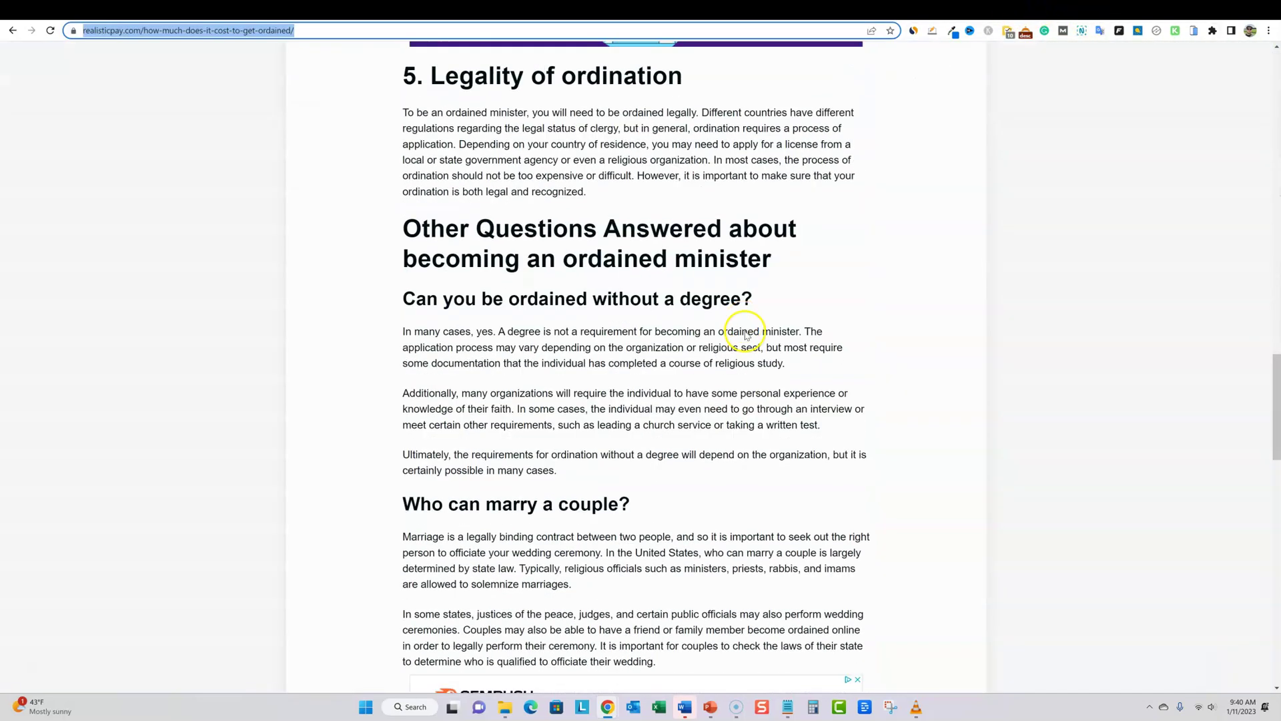
{"action": "scroll", "coordinate": [739, 330], "scroll_direction": "up", "scroll_amount": 4}
{"action": "scroll", "coordinate": [738, 327], "scroll_direction": "up", "scroll_amount": 6}
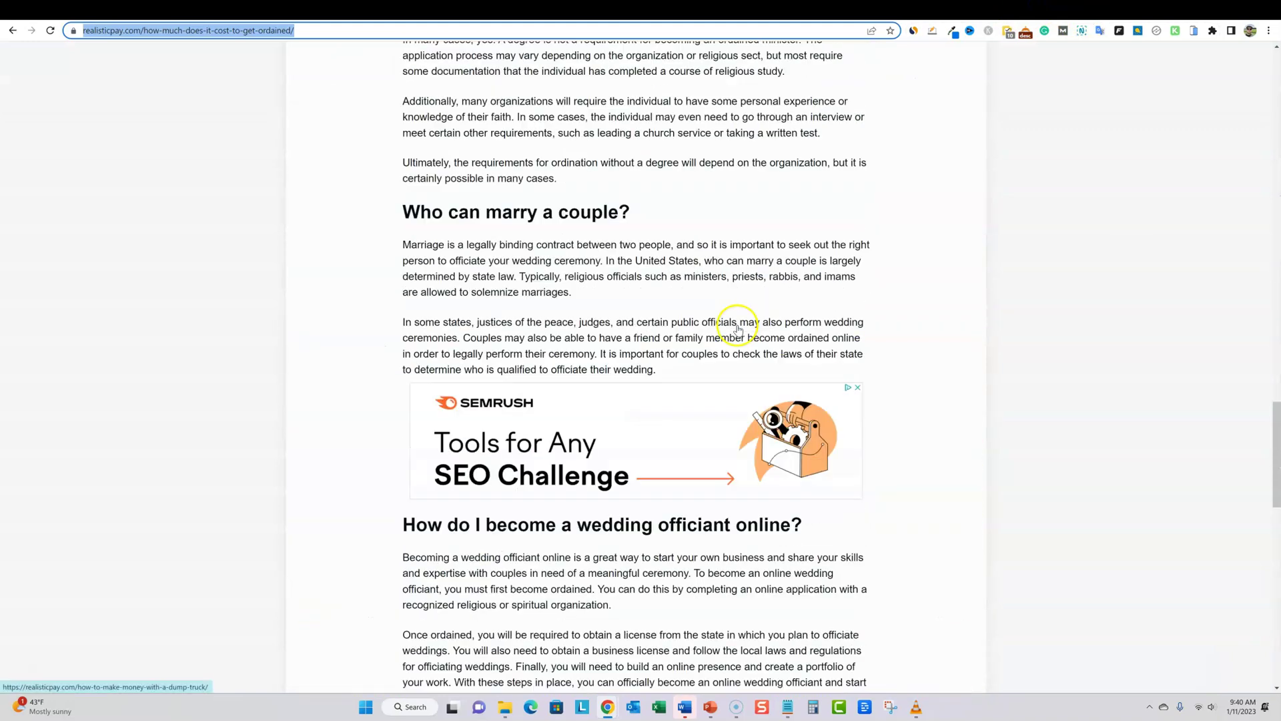
{"action": "scroll", "coordinate": [731, 361], "scroll_direction": "down", "scroll_amount": 3}
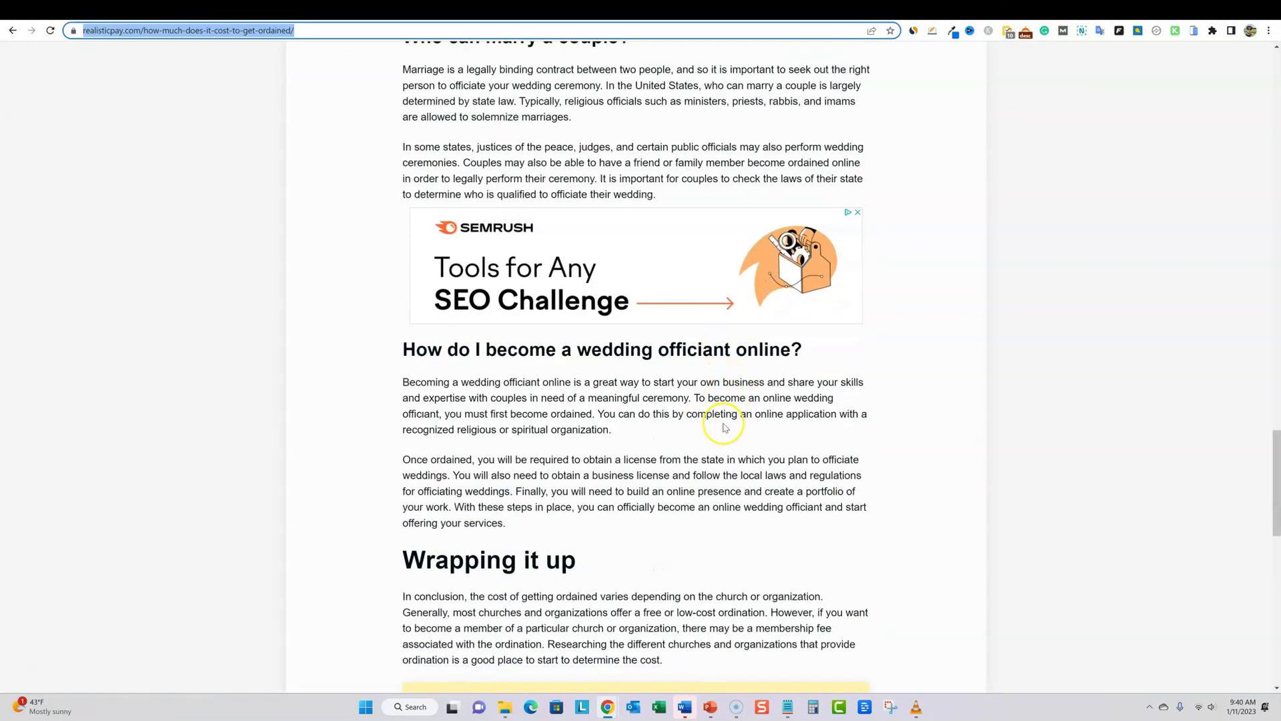
{"action": "scroll", "coordinate": [725, 421], "scroll_direction": "down", "scroll_amount": 2}
{"action": "scroll", "coordinate": [726, 427], "scroll_direction": "up", "scroll_amount": 10}
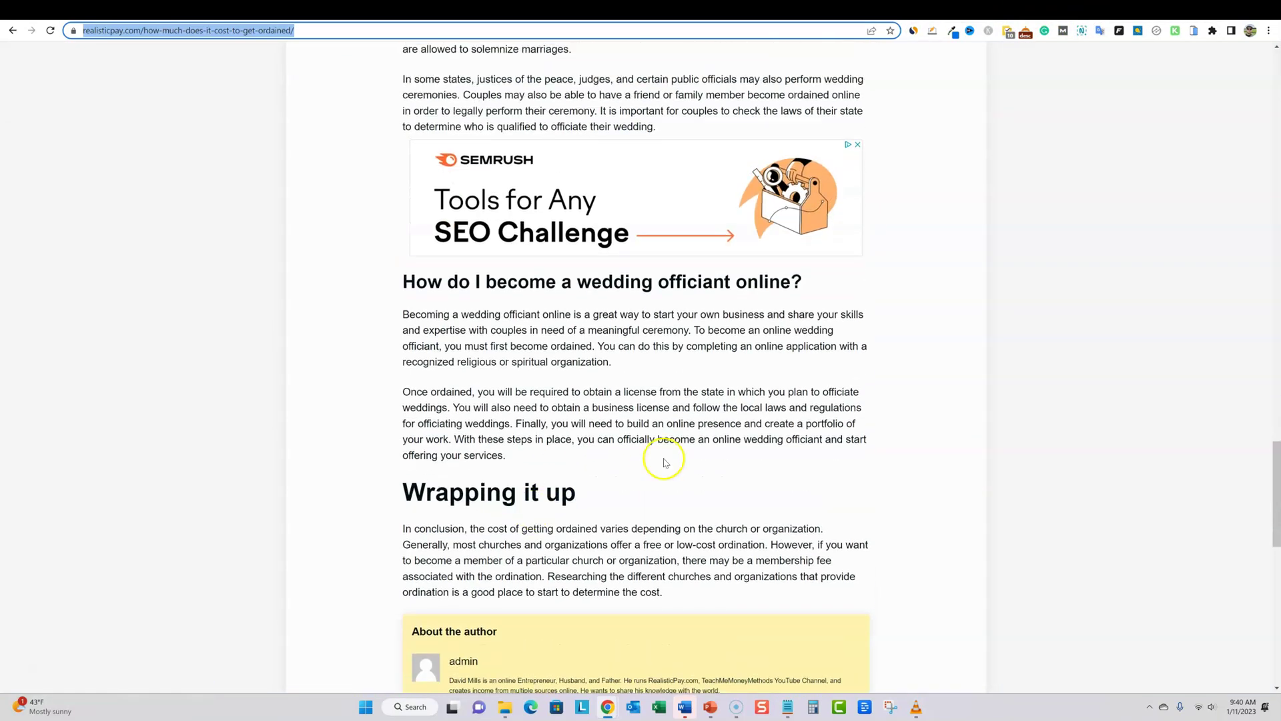
{"action": "scroll", "coordinate": [698, 486], "scroll_direction": "up", "scroll_amount": 20}
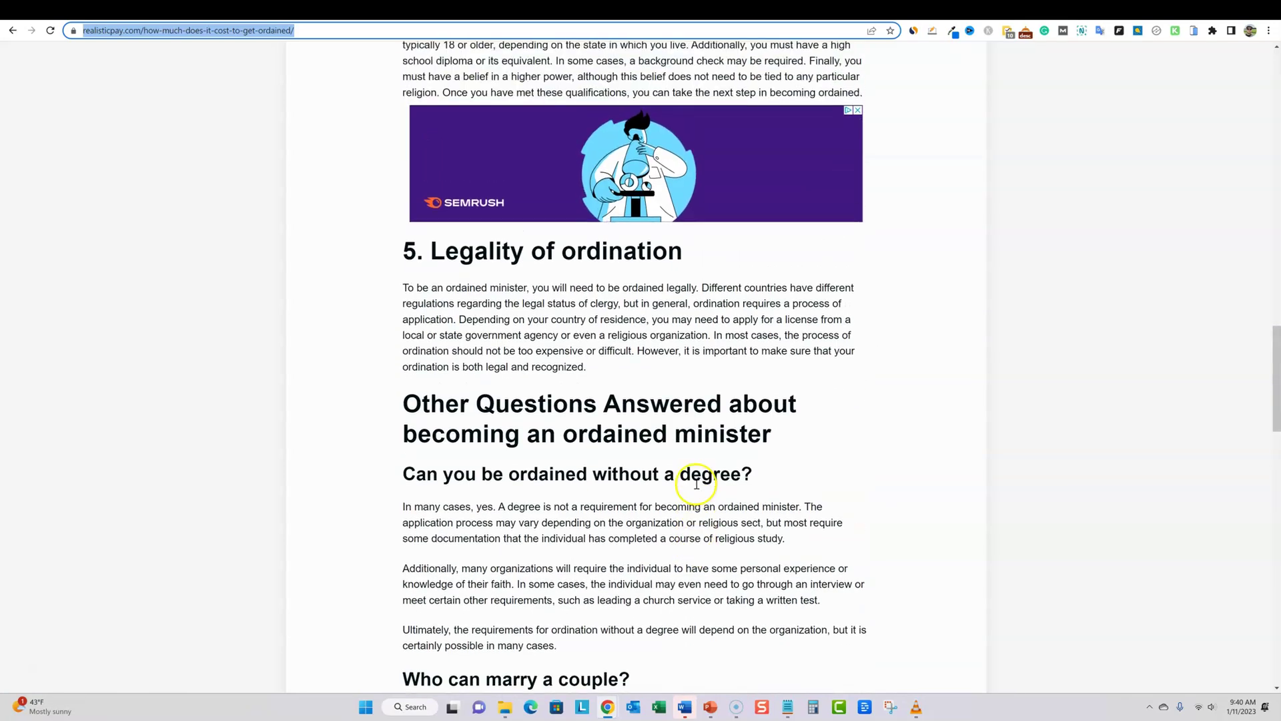
{"action": "scroll", "coordinate": [718, 486], "scroll_direction": "up", "scroll_amount": 4}
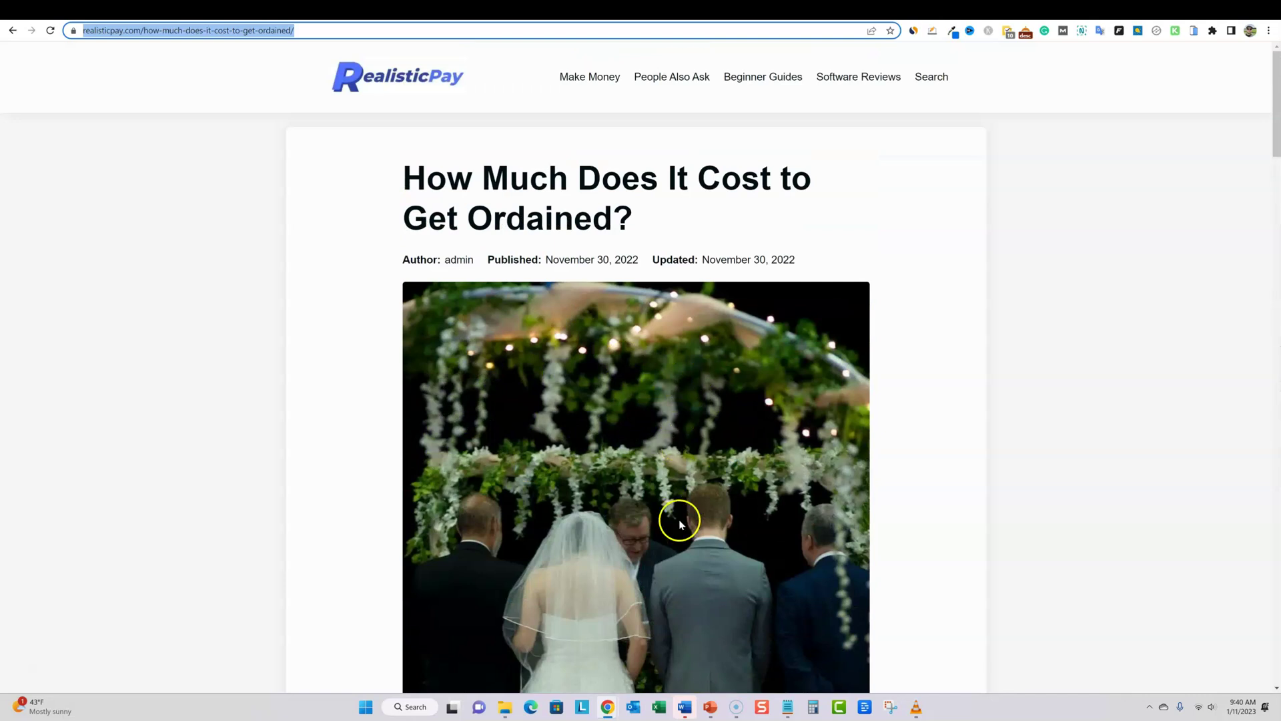
{"action": "scroll", "coordinate": [677, 518], "scroll_direction": "down", "scroll_amount": 7}
{"action": "scroll", "coordinate": [692, 523], "scroll_direction": "up", "scroll_amount": 7}
{"action": "scroll", "coordinate": [707, 526], "scroll_direction": "down", "scroll_amount": 5}
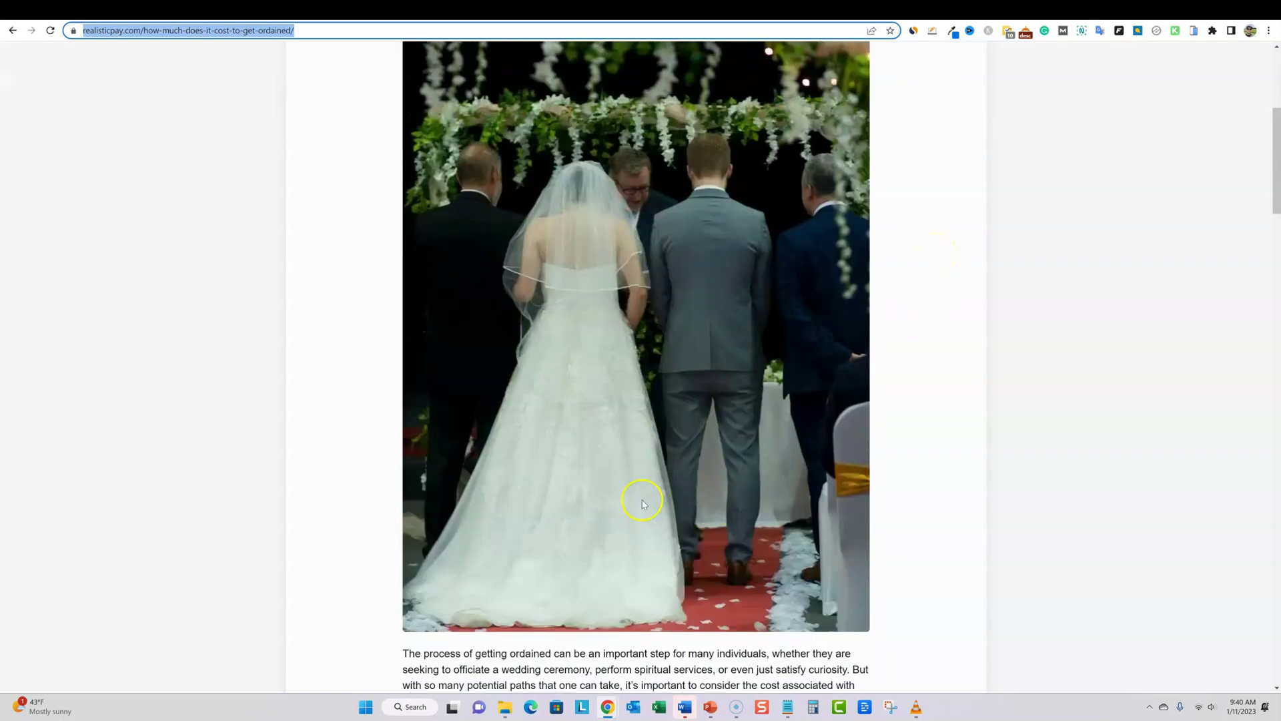
{"action": "scroll", "coordinate": [804, 479], "scroll_direction": "down", "scroll_amount": 1}
{"action": "scroll", "coordinate": [804, 479], "scroll_direction": "down", "scroll_amount": 9}
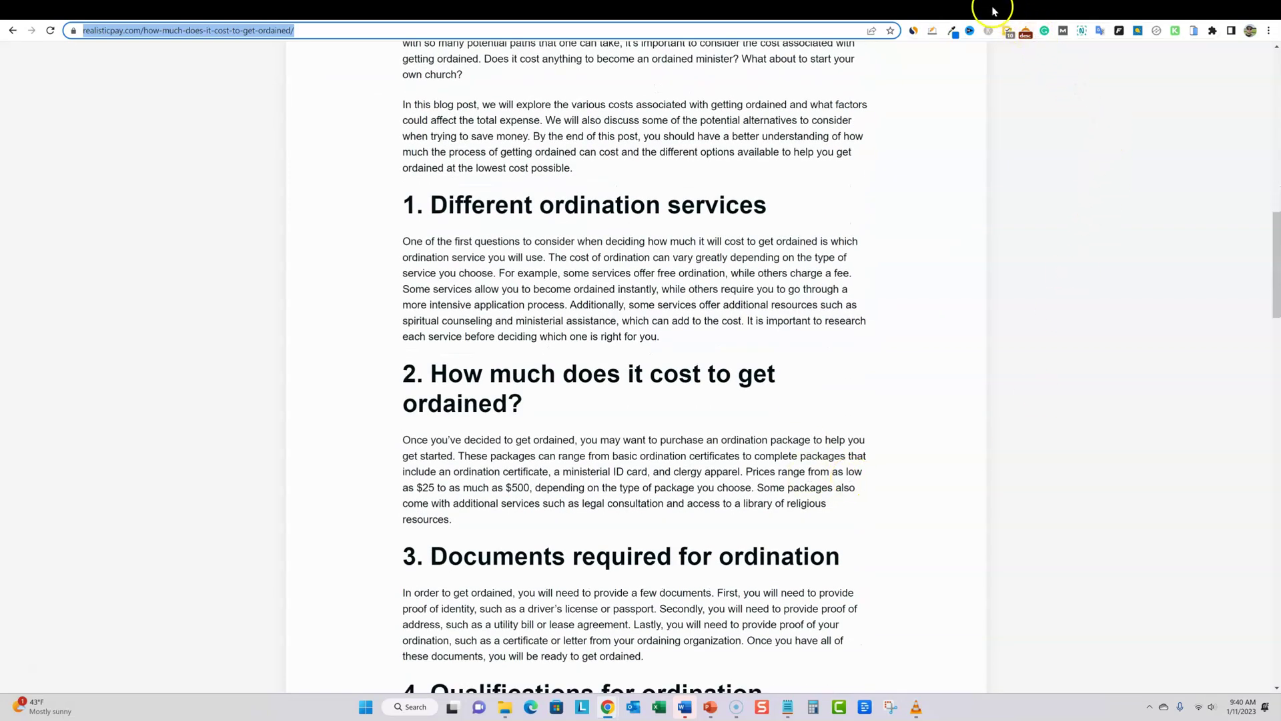
Step: Return to the Contentpace editor and look for image insertion options at the end of the article's introduction
{"action": "left_click", "coordinate": [674, 11]}
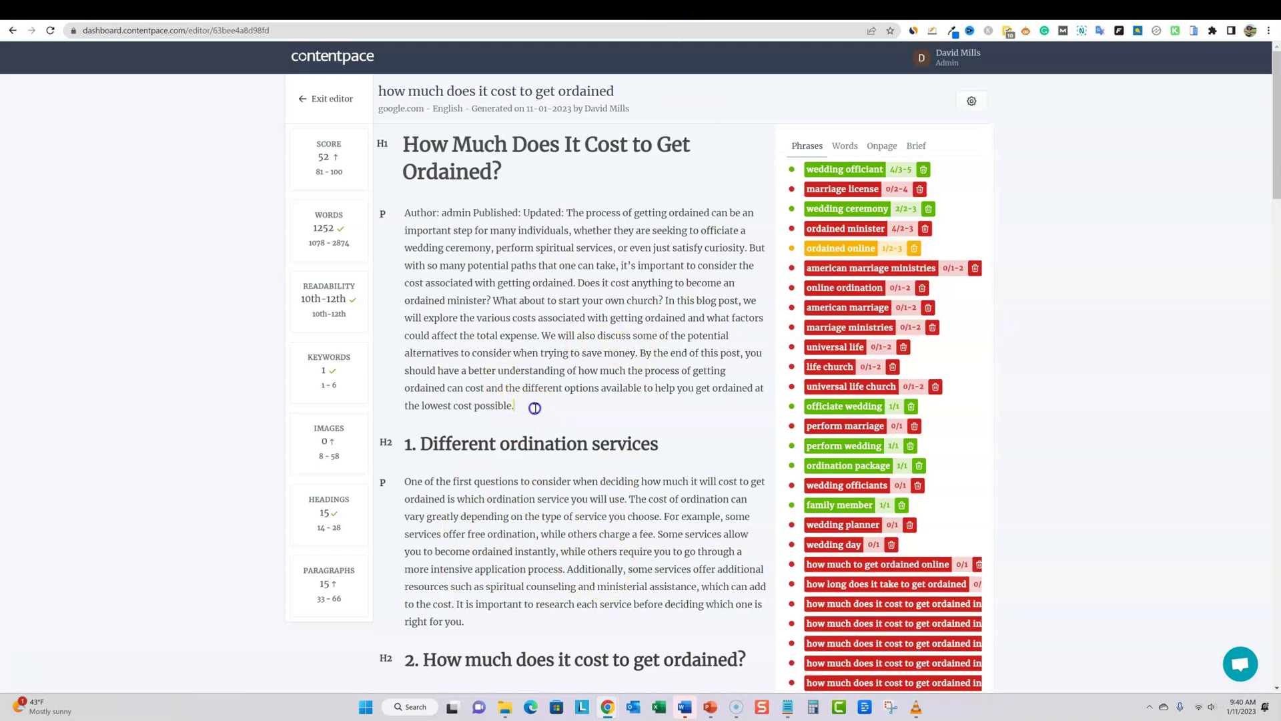
{"action": "scroll", "coordinate": [552, 416], "scroll_direction": "down", "scroll_amount": 7}
{"action": "scroll", "coordinate": [543, 423], "scroll_direction": "up", "scroll_amount": 7}
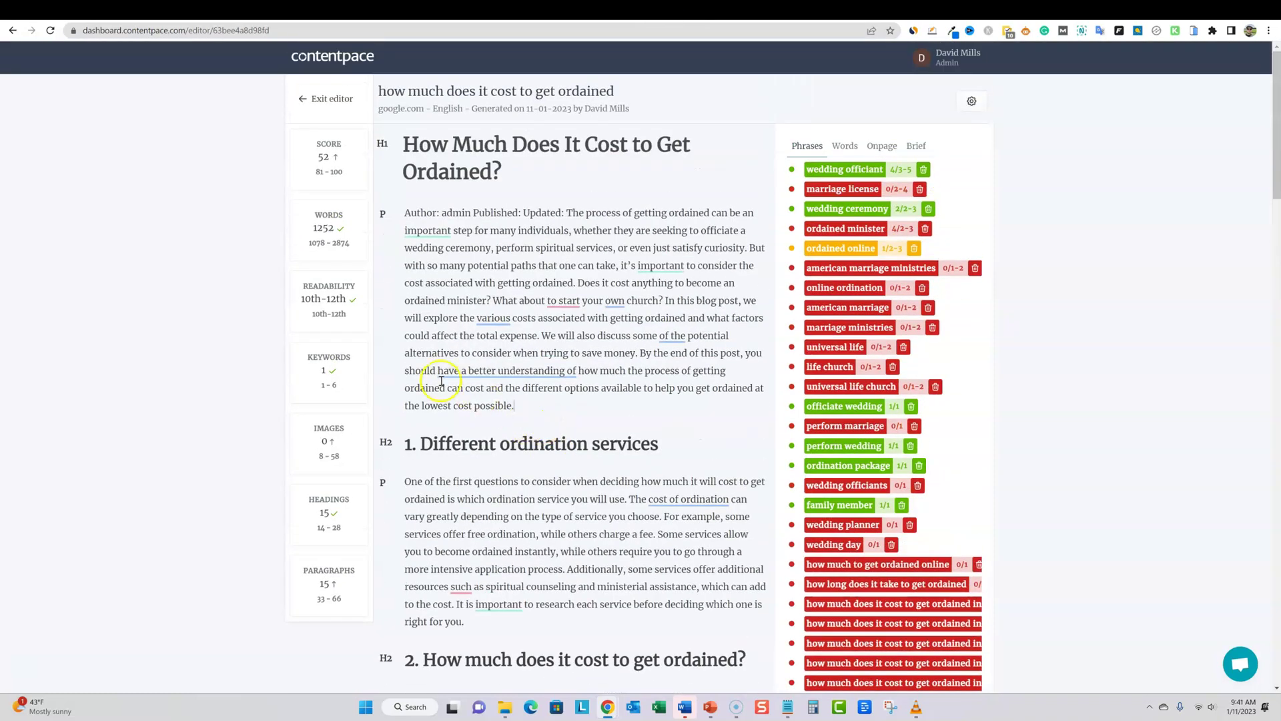
{"action": "left_click", "coordinate": [498, 467]}
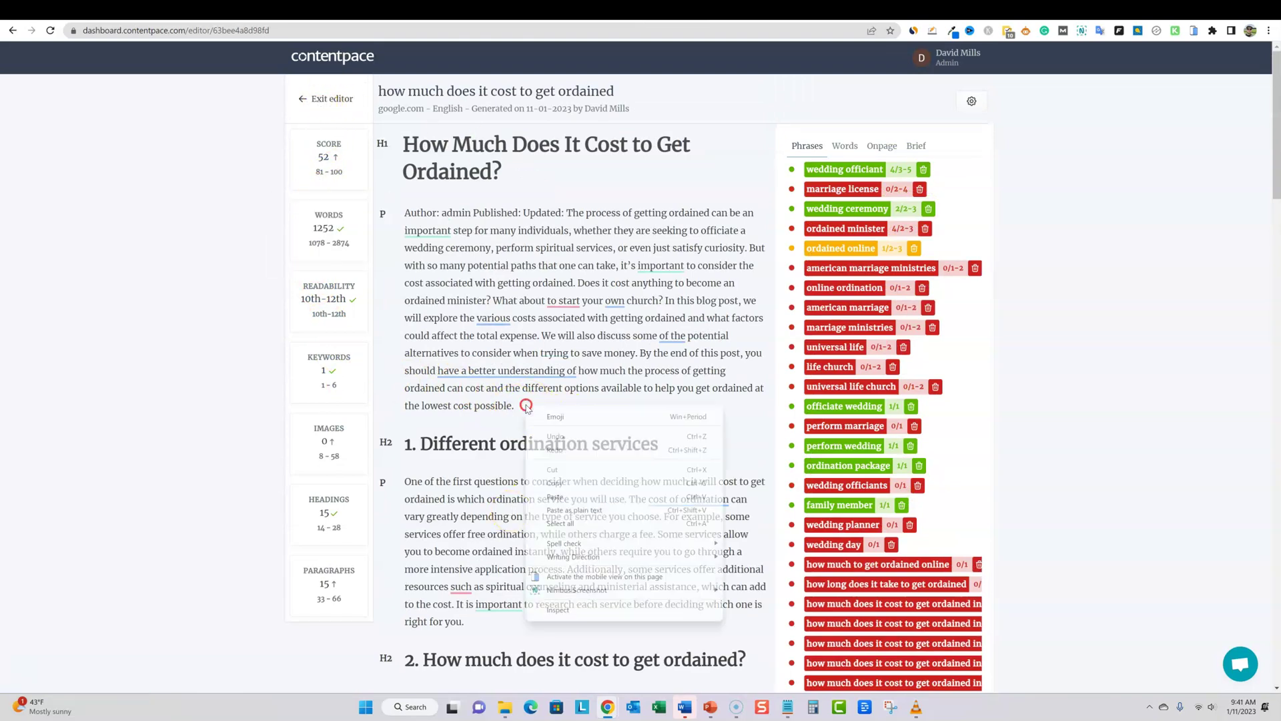
Step: View the article's meta title and meta description in the SEO meta settings, and close them without changes
{"action": "left_click", "coordinate": [973, 102]}
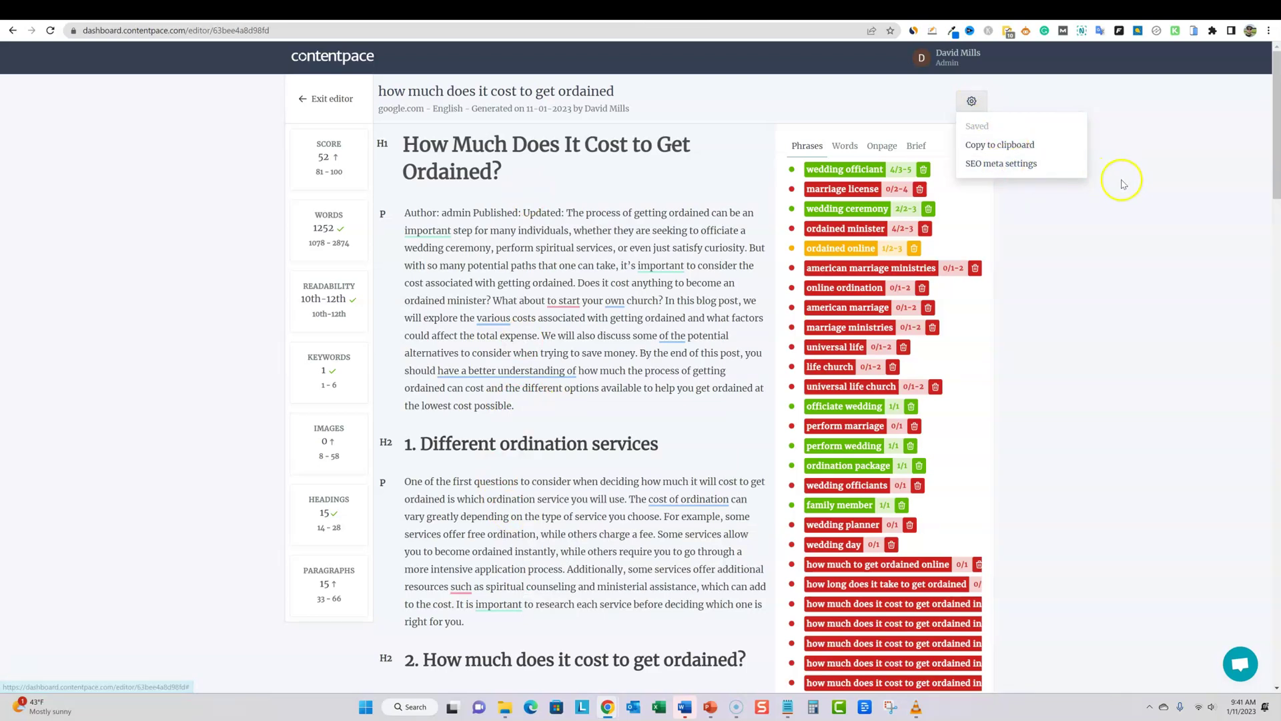
{"action": "left_click", "coordinate": [1022, 164]}
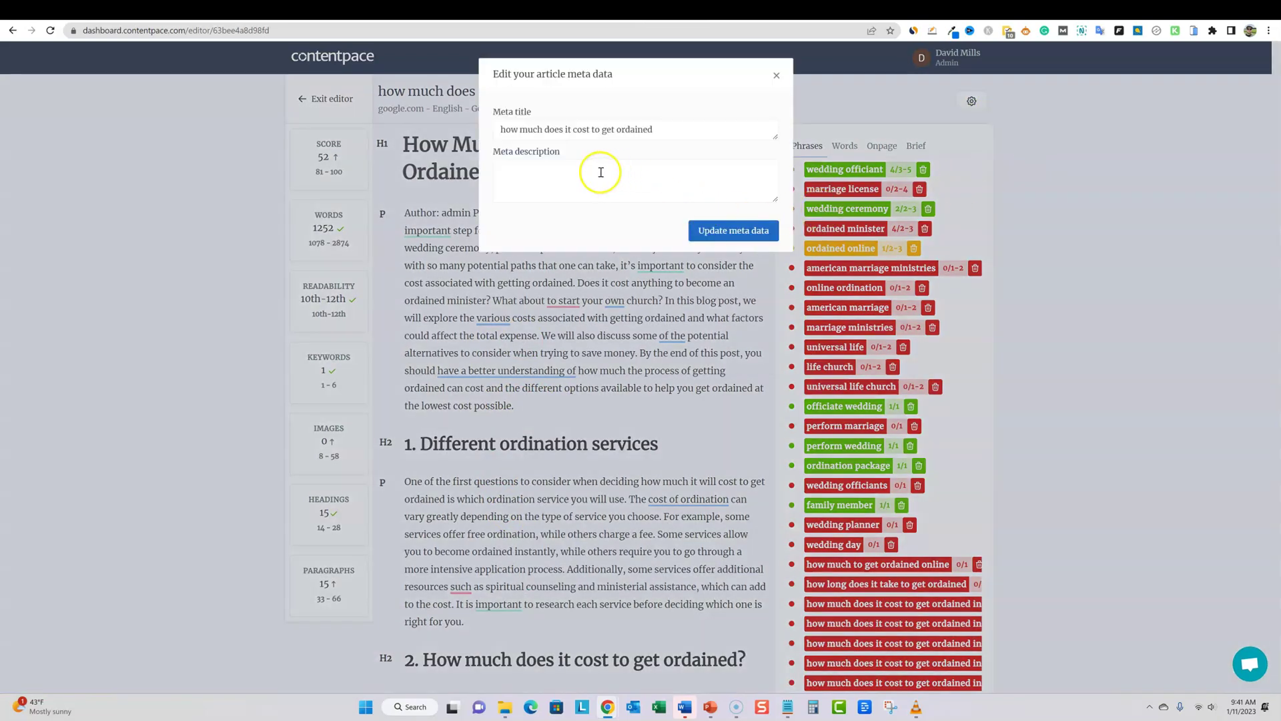
{"action": "left_click", "coordinate": [507, 178]}
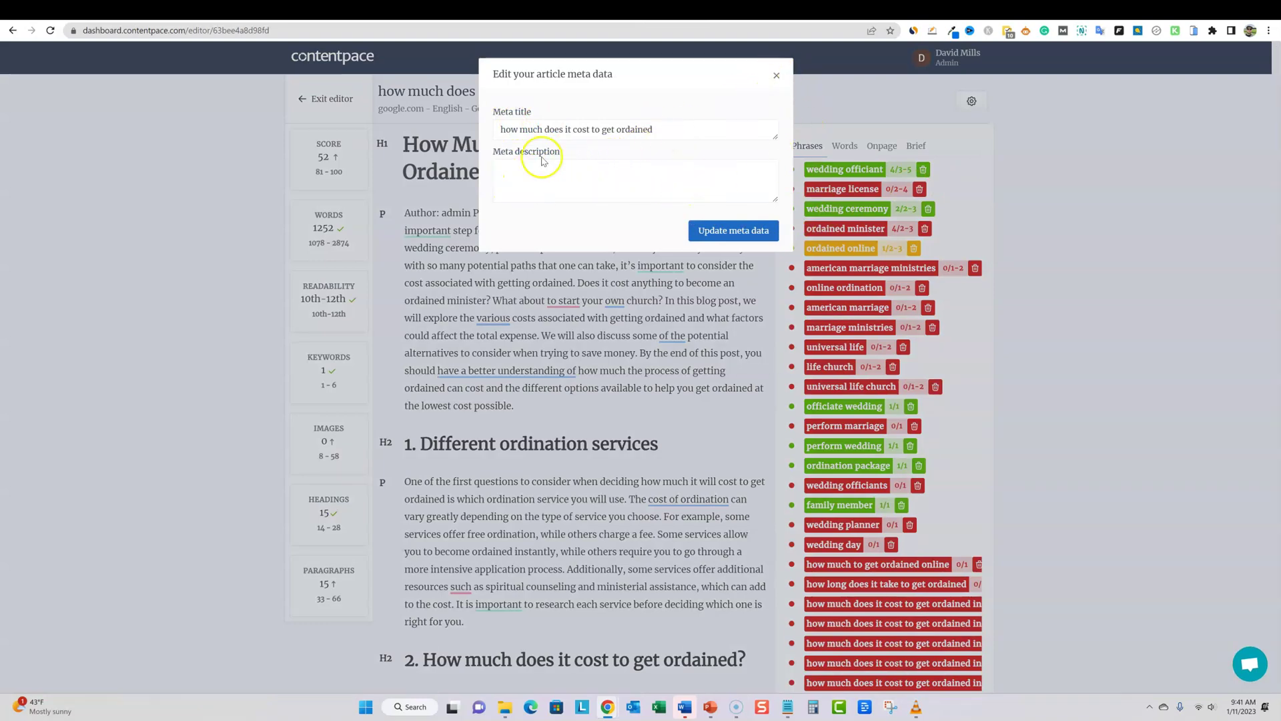
{"action": "left_click", "coordinate": [776, 77]}
Step: Check the article's content score and its target range in the editor
{"action": "mouse_move", "coordinate": [337, 150]}
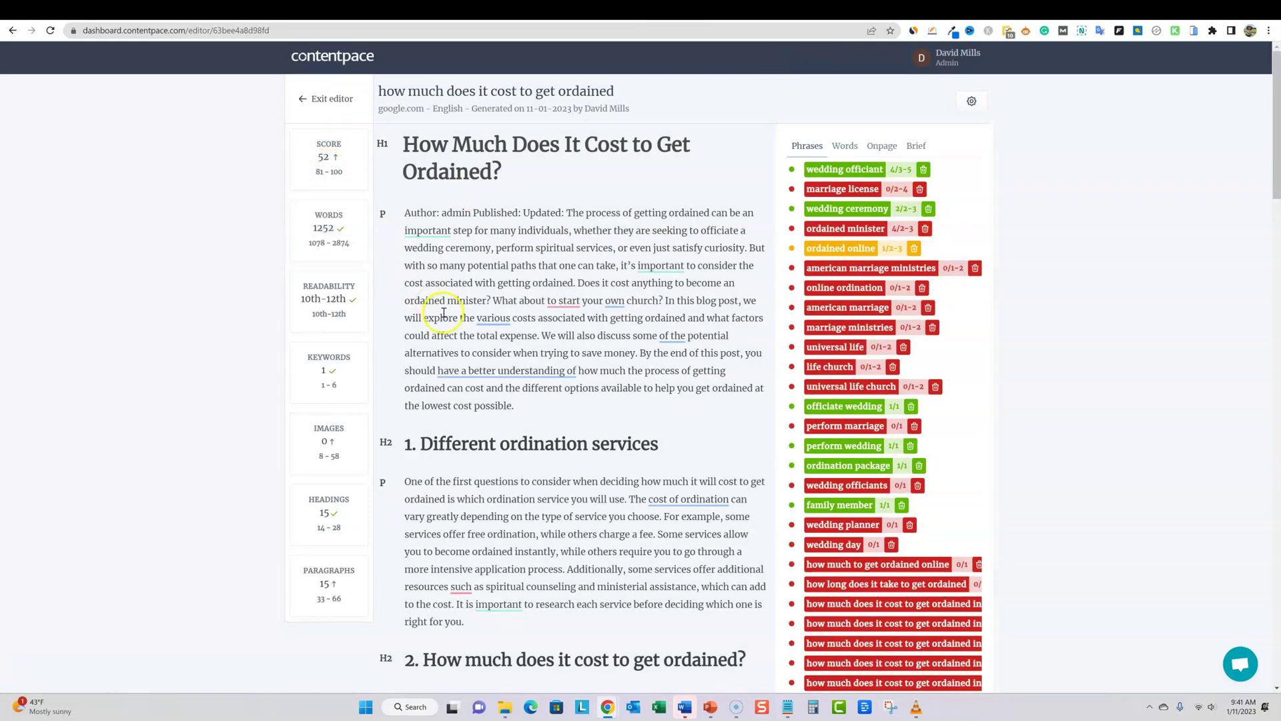
{"action": "left_click", "coordinate": [325, 159]}
{"action": "left_click", "coordinate": [406, 154]}
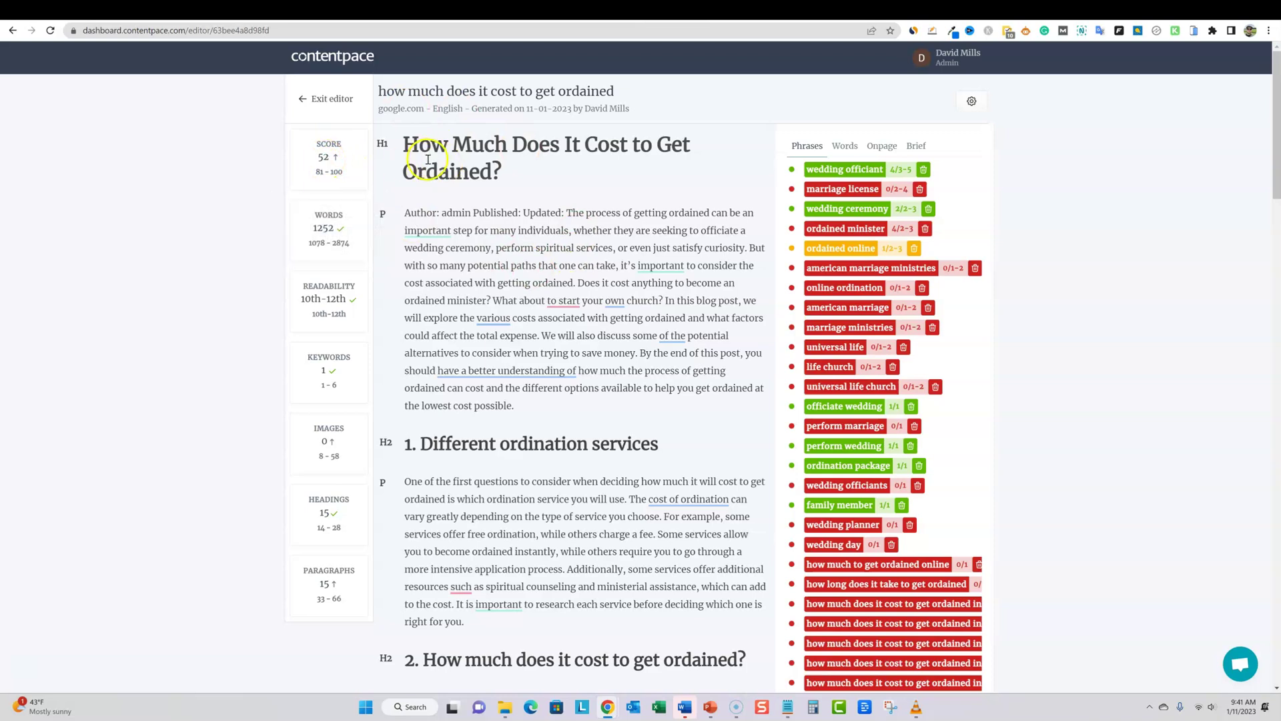
Step: Exit the editor and reopen the audit report for "how much does it cost to get ordained" to check its content score
{"action": "left_click", "coordinate": [321, 98]}
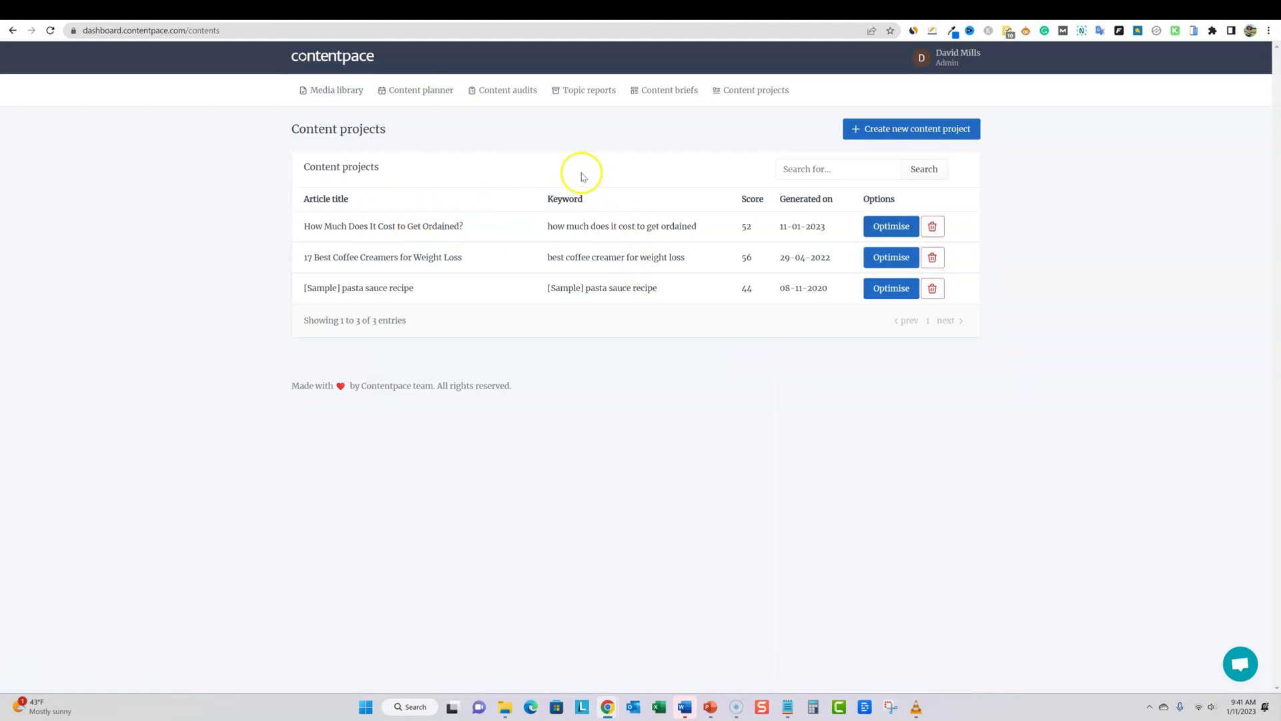
{"action": "left_click", "coordinate": [506, 90]}
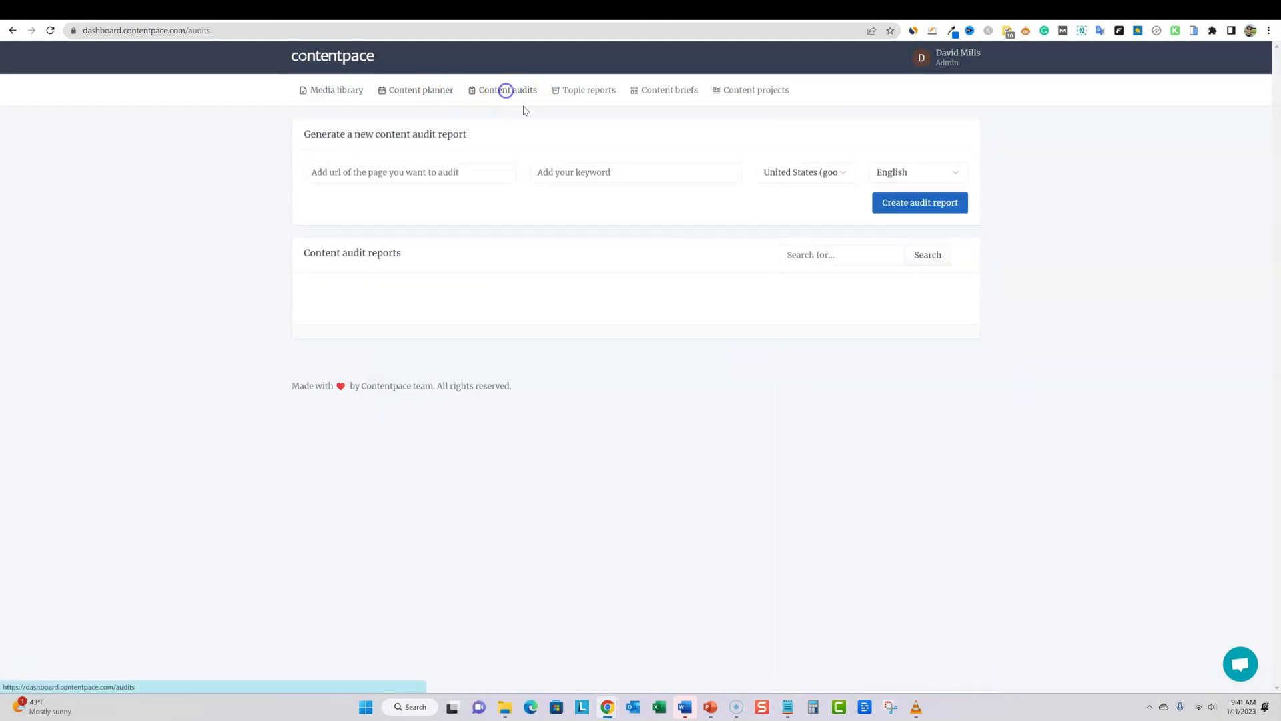
{"action": "left_click", "coordinate": [880, 316]}
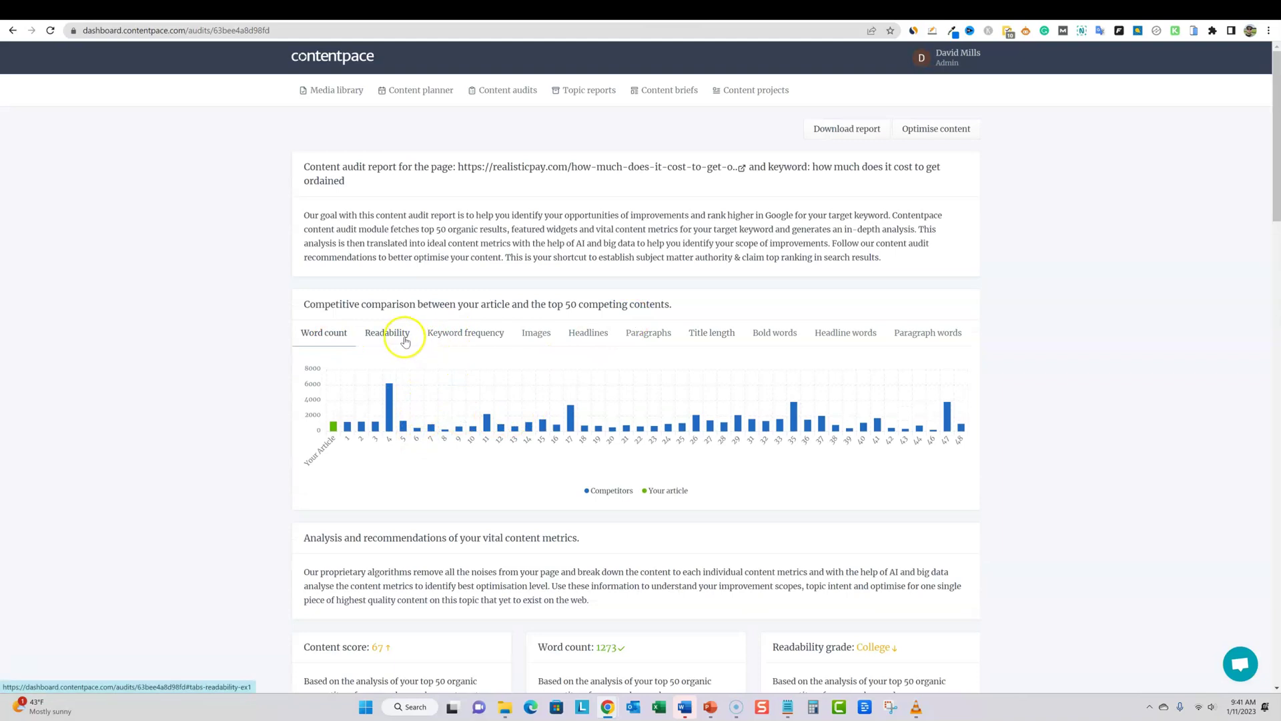
{"action": "scroll", "coordinate": [379, 370], "scroll_direction": "down", "scroll_amount": 4}
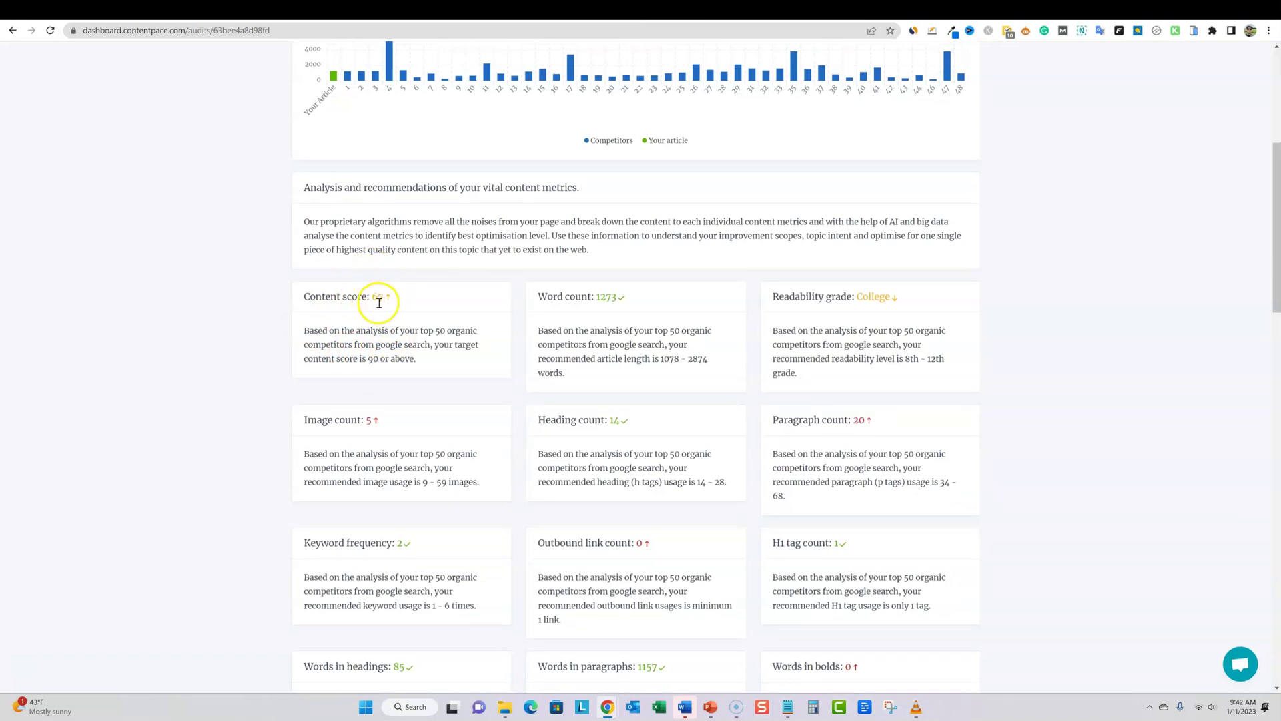
{"action": "scroll", "coordinate": [400, 307], "scroll_direction": "up", "scroll_amount": 5}
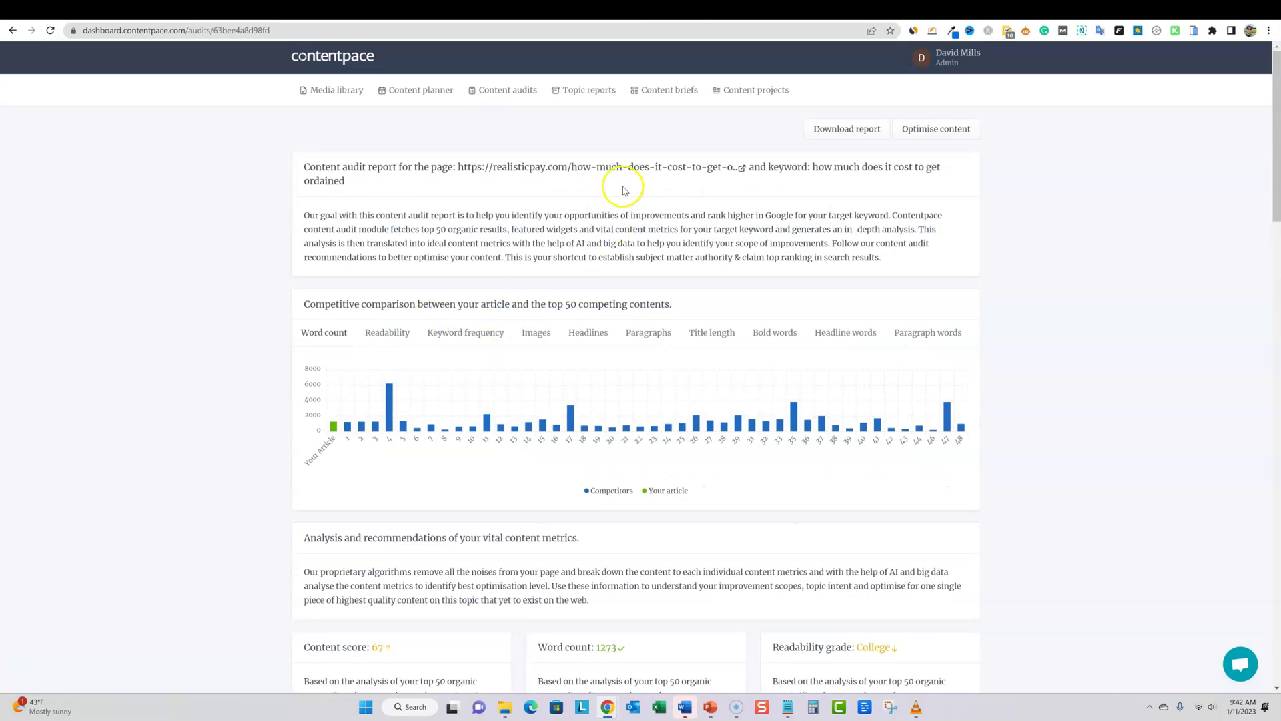
Step: Open the audited article for optimisation and add a paragraph reading "american marriage" after the introduction, checking it against the suggested phrases
{"action": "left_click", "coordinate": [924, 129]}
{"action": "mouse_move", "coordinate": [326, 162]}
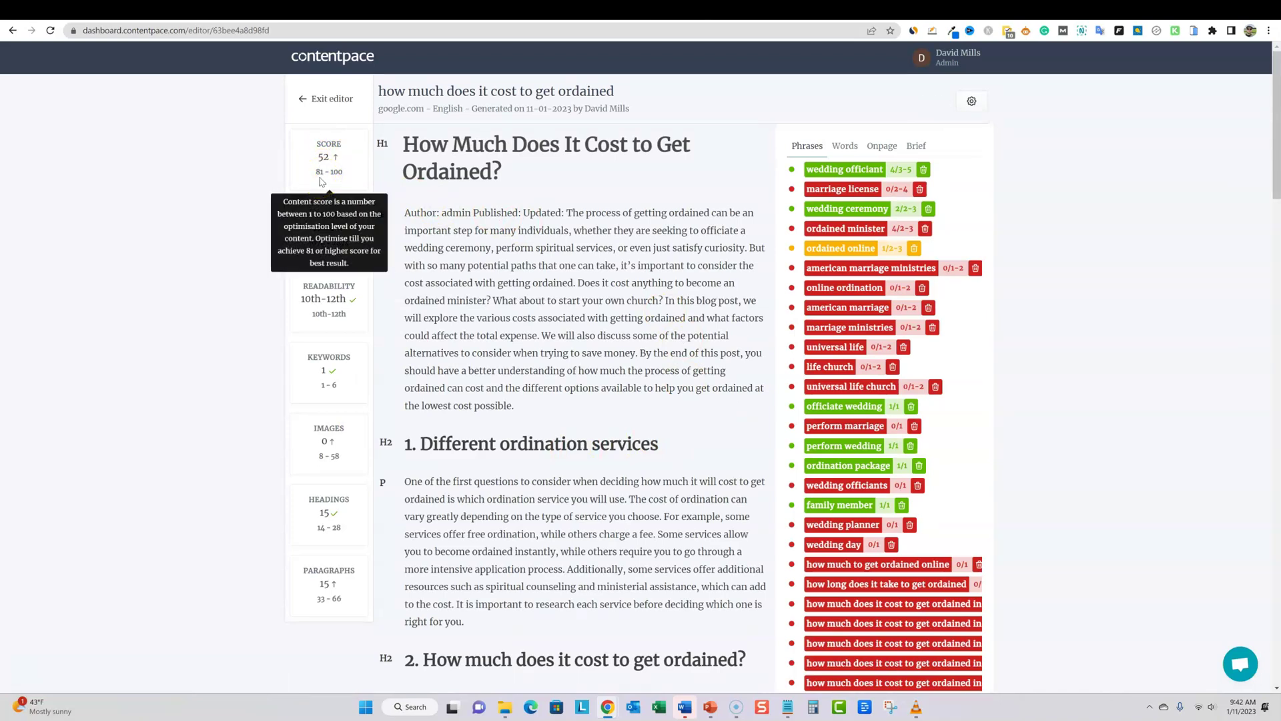
{"action": "left_click", "coordinate": [539, 409]}
{"action": "key", "text": "Return"}
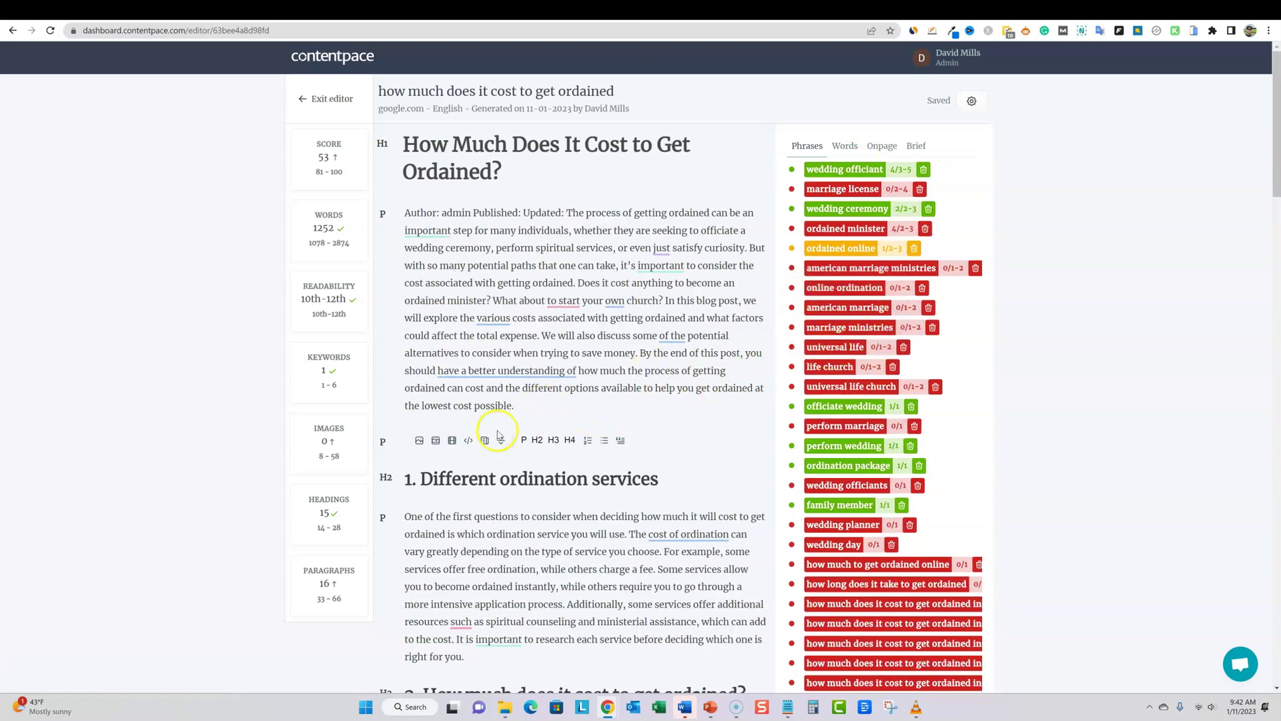
{"action": "type", "text": "american marriage"}
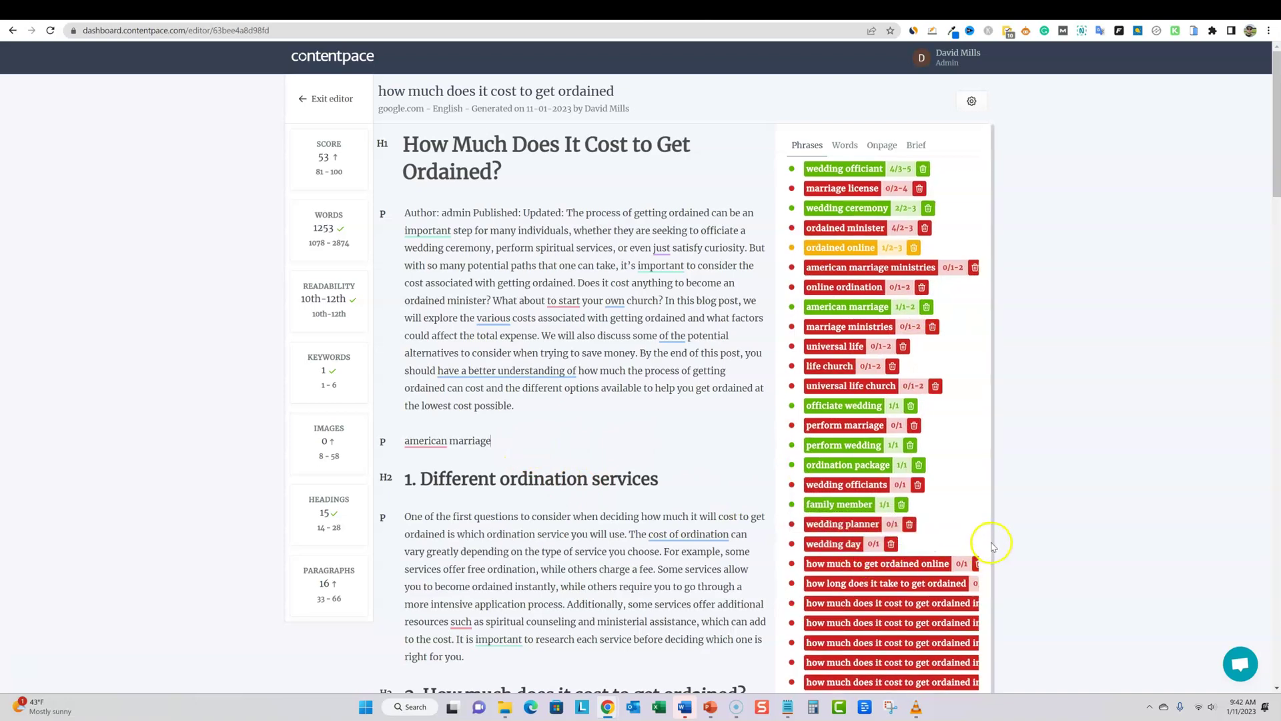
{"action": "scroll", "coordinate": [998, 525], "scroll_direction": "down", "scroll_amount": 5}
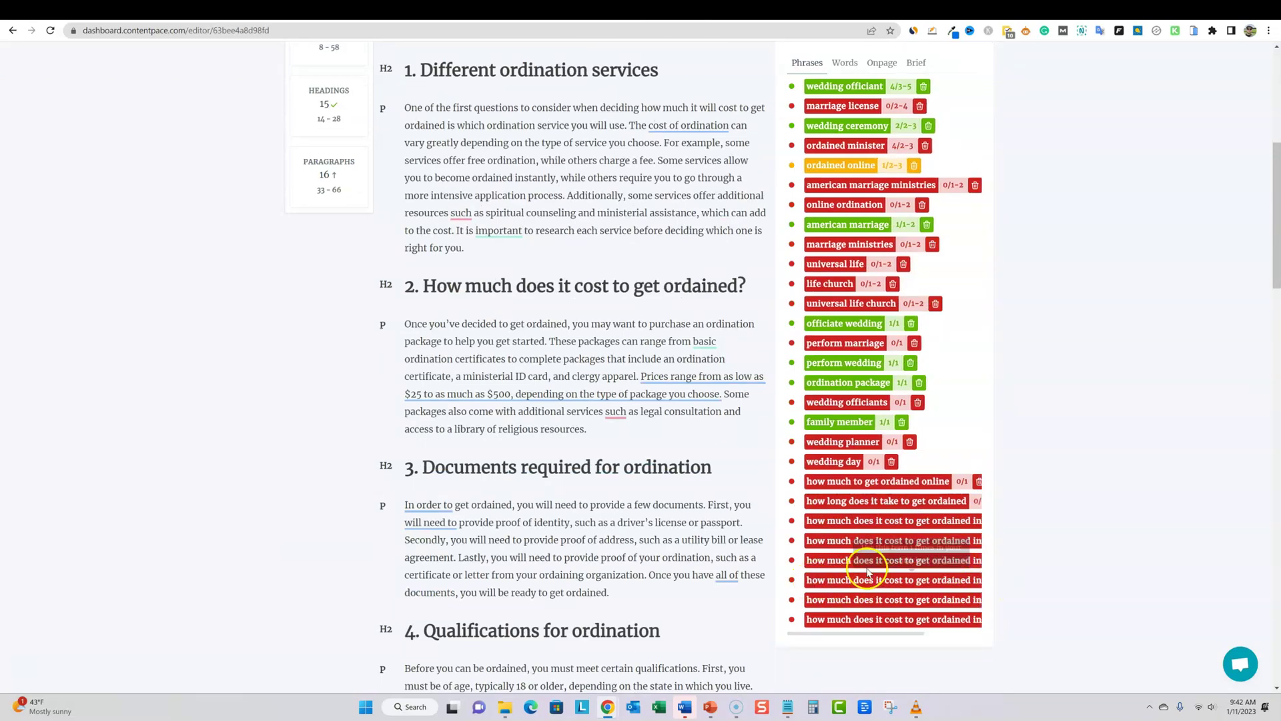
{"action": "scroll", "coordinate": [1008, 472], "scroll_direction": "up", "scroll_amount": 5}
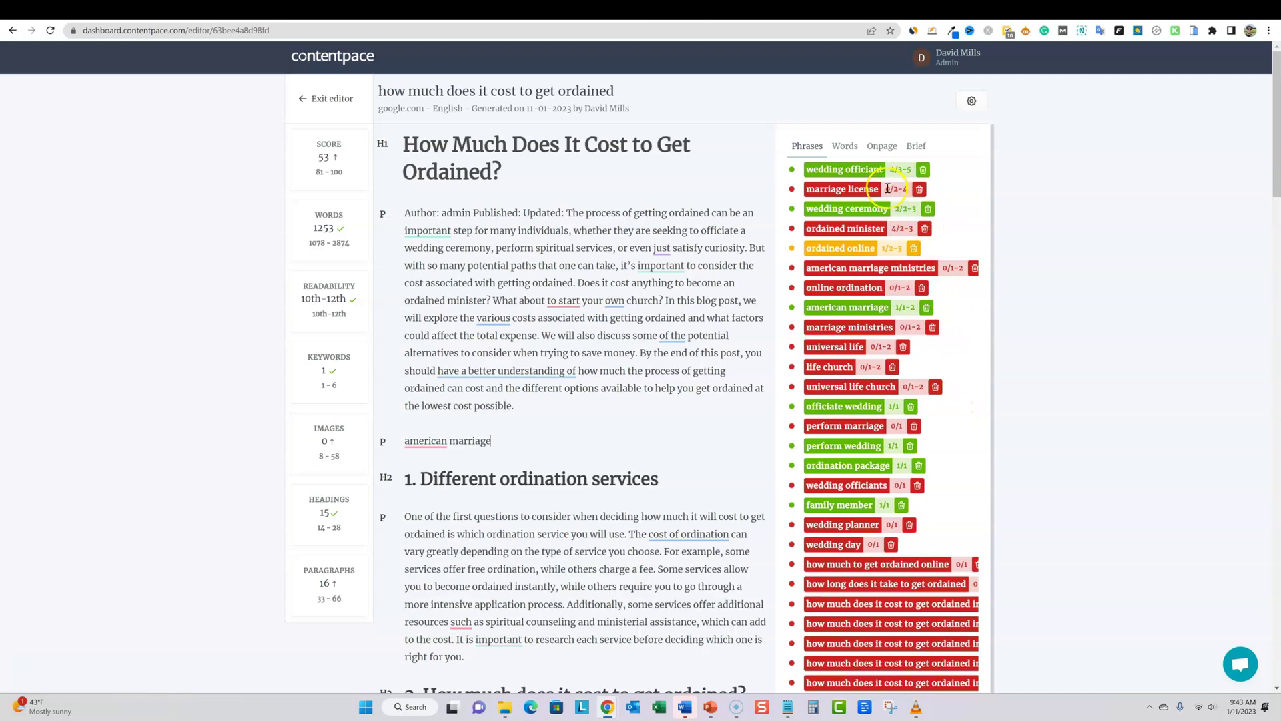
Step: Duplicate the "american marriage" line into two more paragraphs below it
{"action": "left_click_drag", "start_coordinate": [494, 440], "coordinate": [406, 443]}
{"action": "key", "text": "ctrl+c"}
{"action": "left_click", "coordinate": [541, 442]}
{"action": "key", "text": "Return"}
{"action": "key", "text": "ctrl+v"}
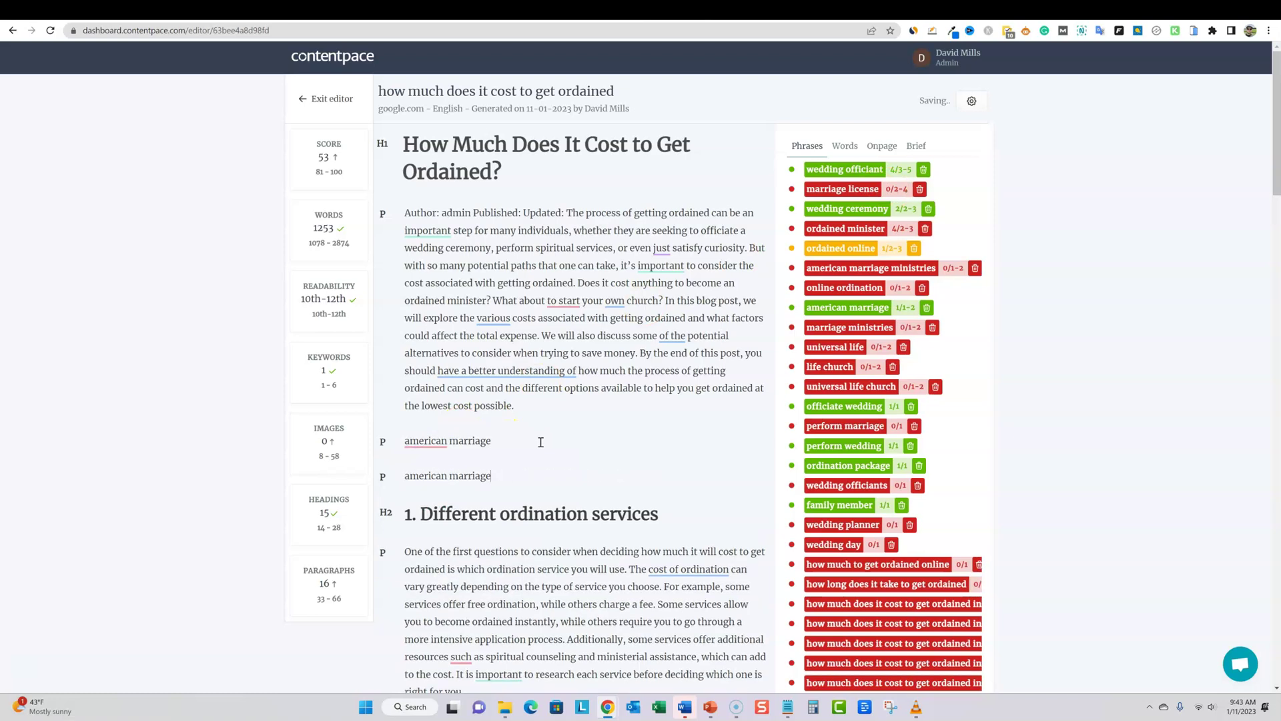
{"action": "key", "text": "Return"}
{"action": "key", "text": "ctrl+v"}
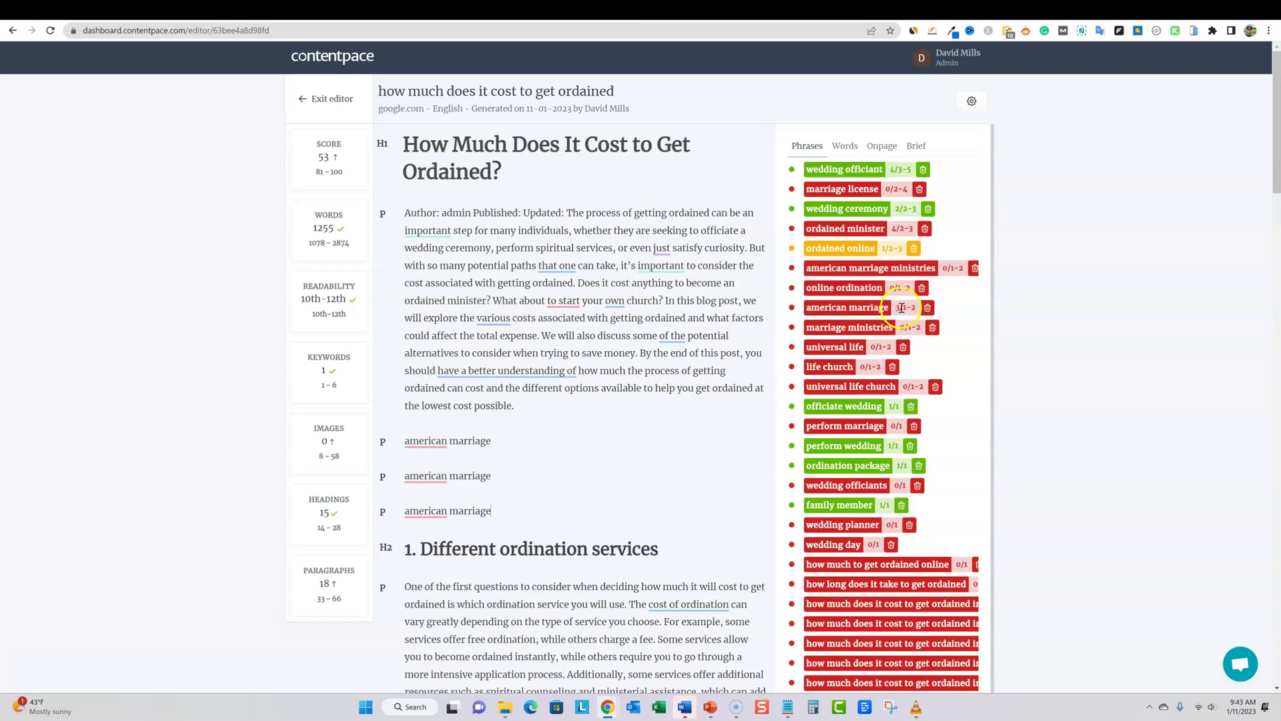
Step: Check the phrase's usage count, then remove the third "american marriage" line and paste it back to compare the content score
{"action": "left_click_drag", "start_coordinate": [895, 308], "coordinate": [914, 309]}
{"action": "left_click_drag", "start_coordinate": [524, 510], "coordinate": [399, 511]}
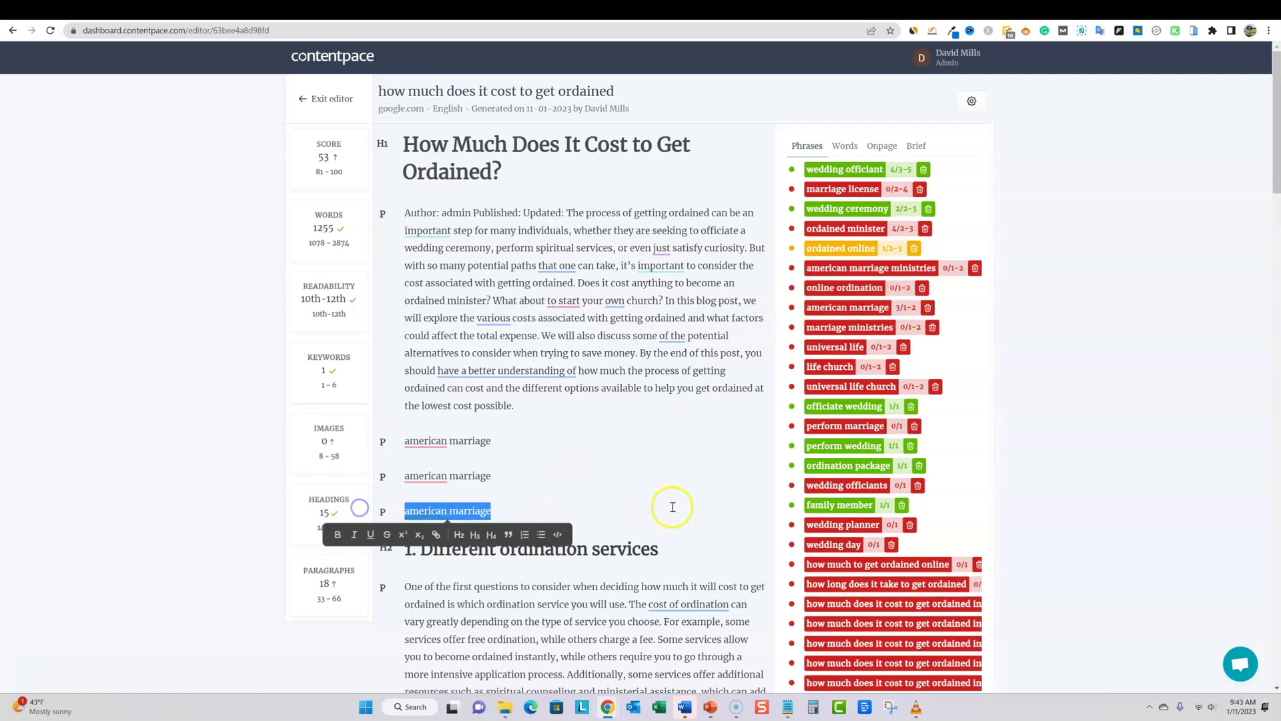
{"action": "key", "text": "BackSpace"}
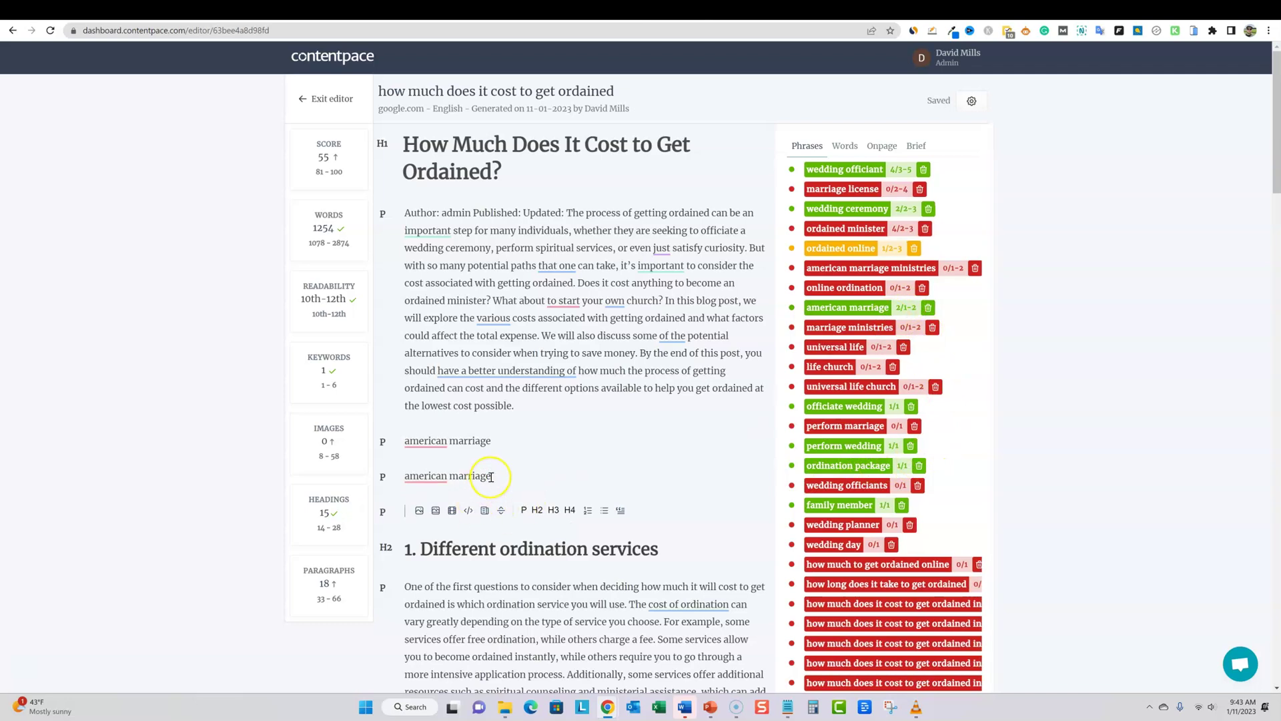
{"action": "key", "text": "ctrl+v"}
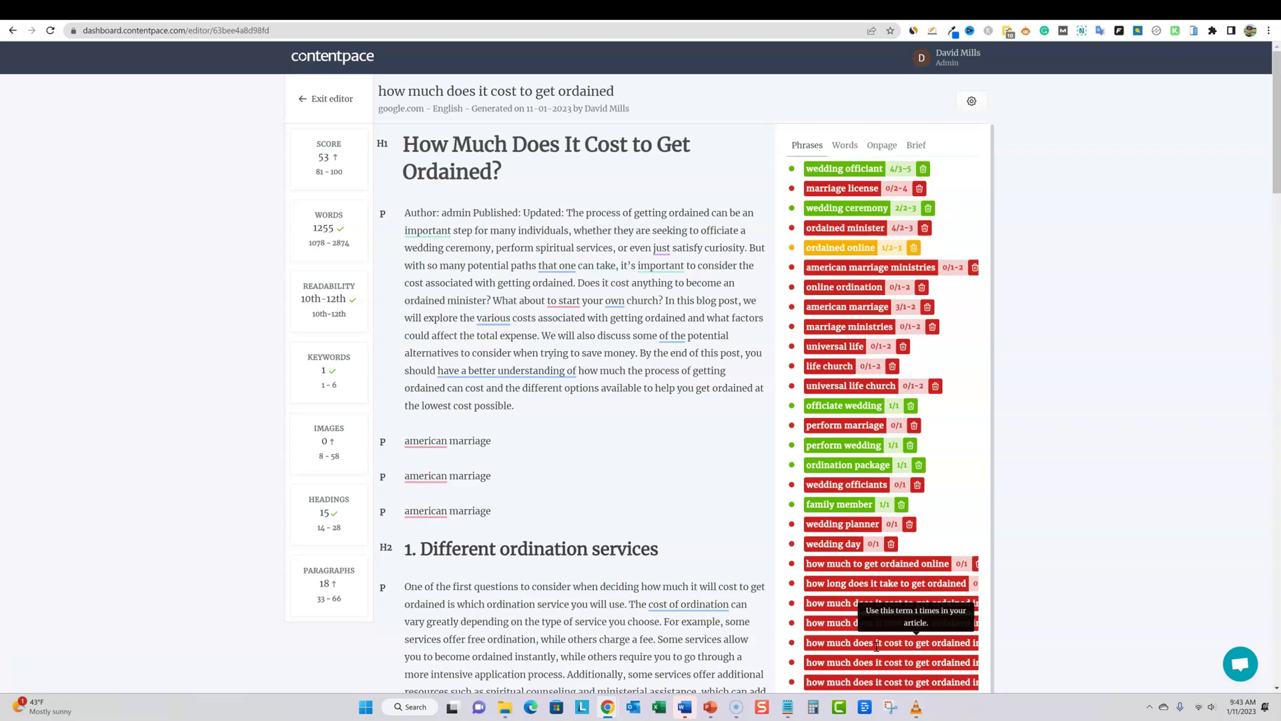
Step: Examine the suggested phrases and their usage ranges, including the long question phrases at the end of the list, alongside the content score
{"action": "left_click", "coordinate": [877, 584]}
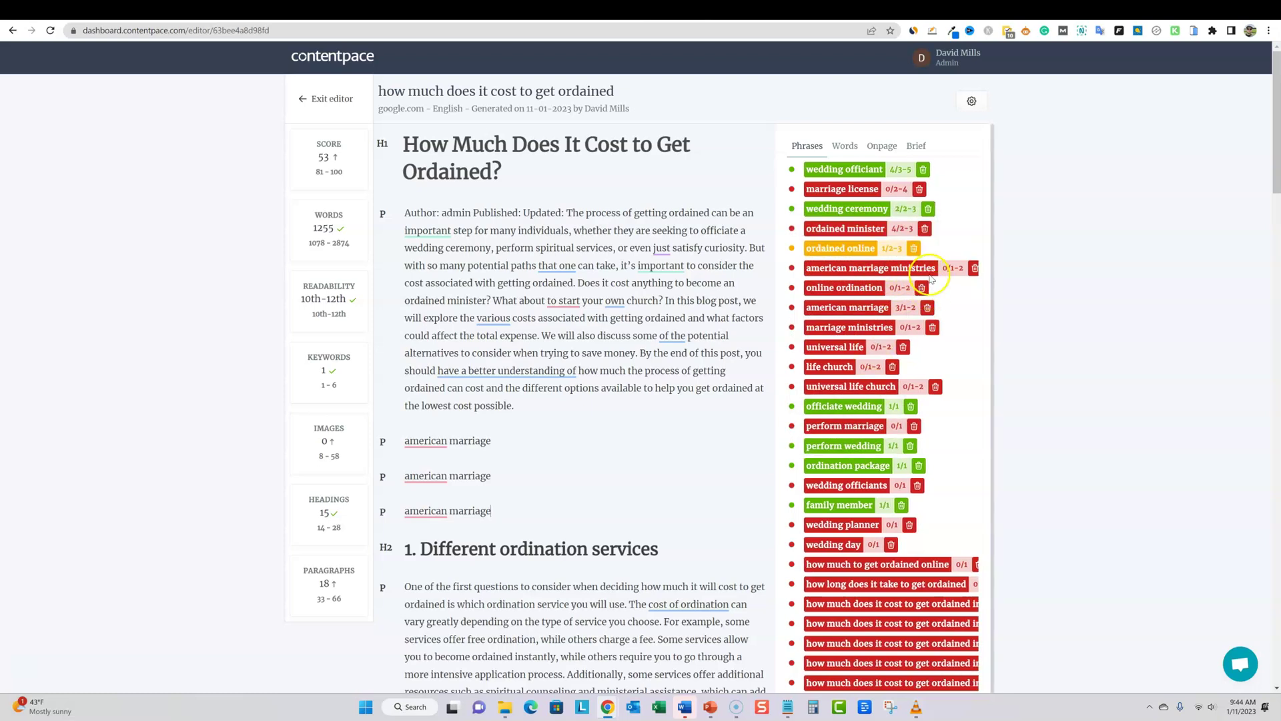
{"action": "left_click_drag", "start_coordinate": [908, 230], "coordinate": [786, 142]}
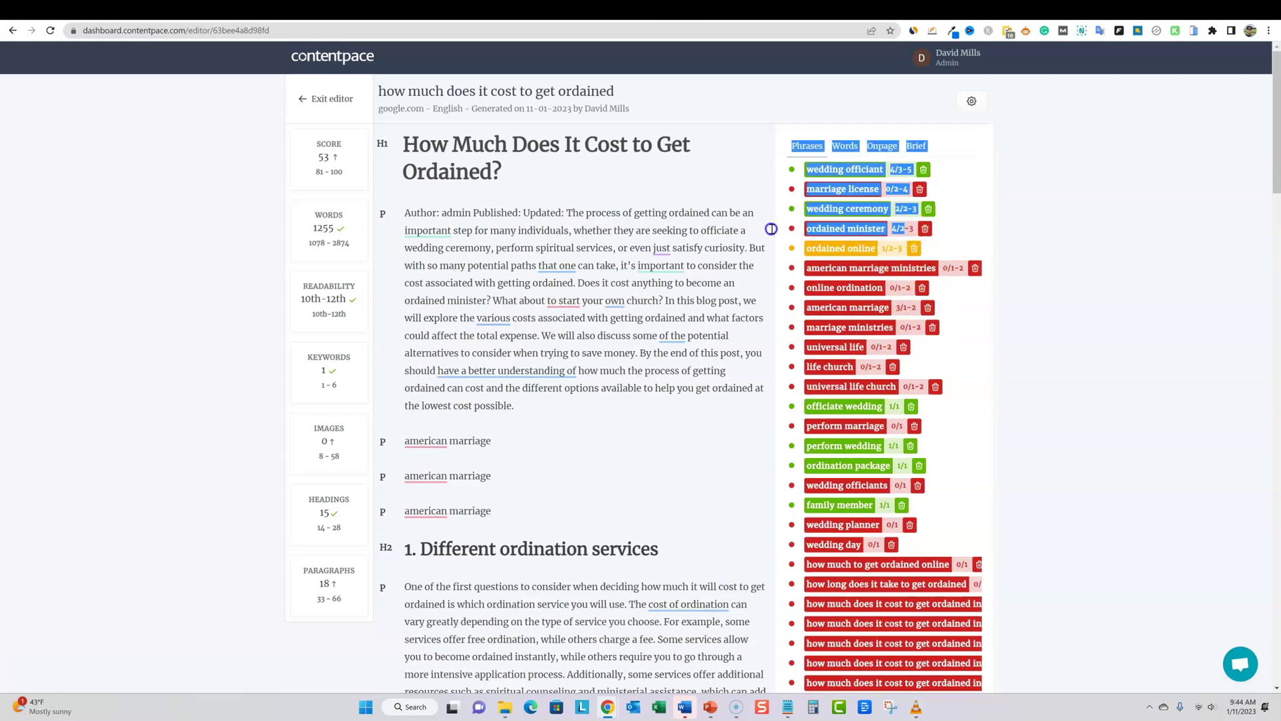
{"action": "left_click_drag", "start_coordinate": [949, 565], "coordinate": [801, 564]}
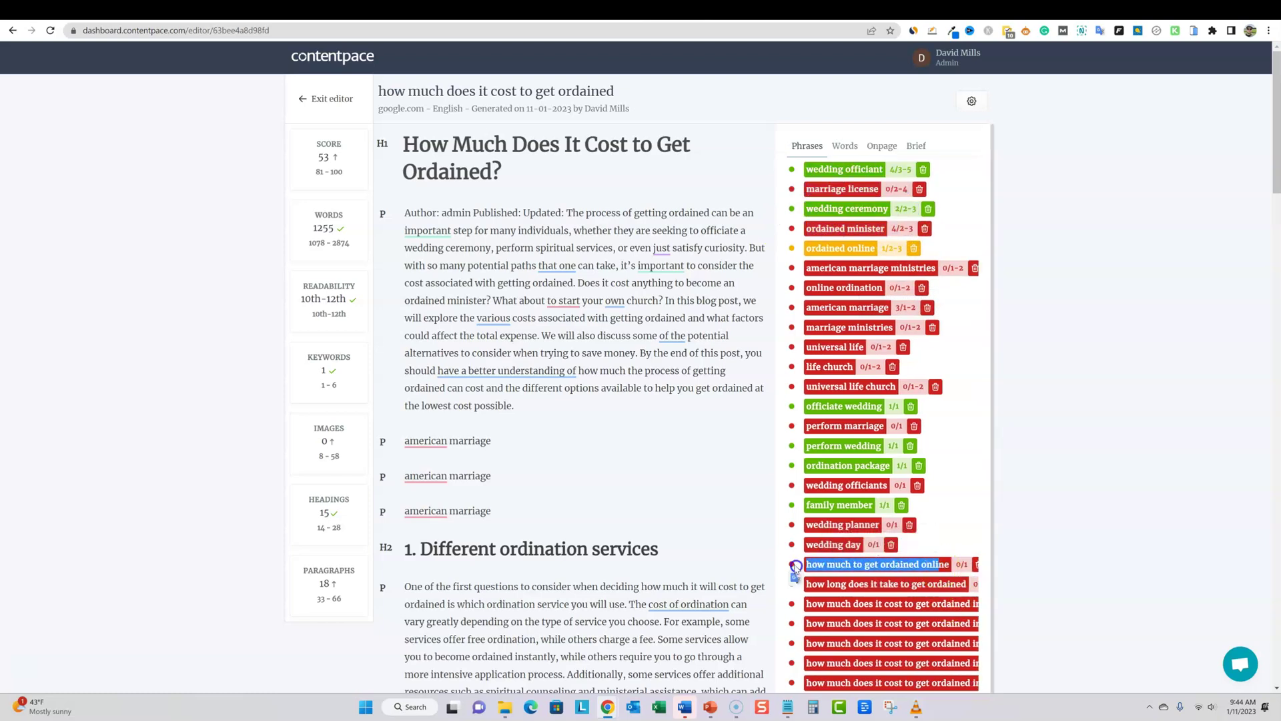
{"action": "left_click", "coordinate": [578, 440]}
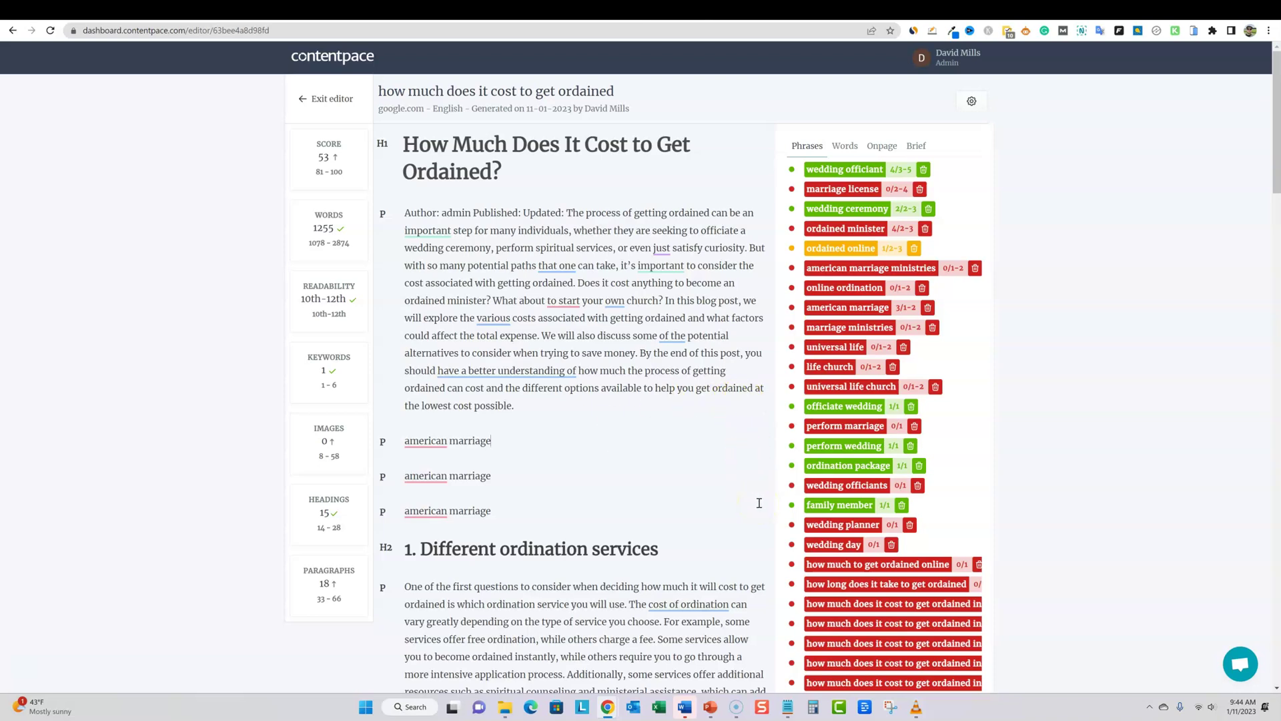
{"action": "left_click", "coordinate": [1089, 246]}
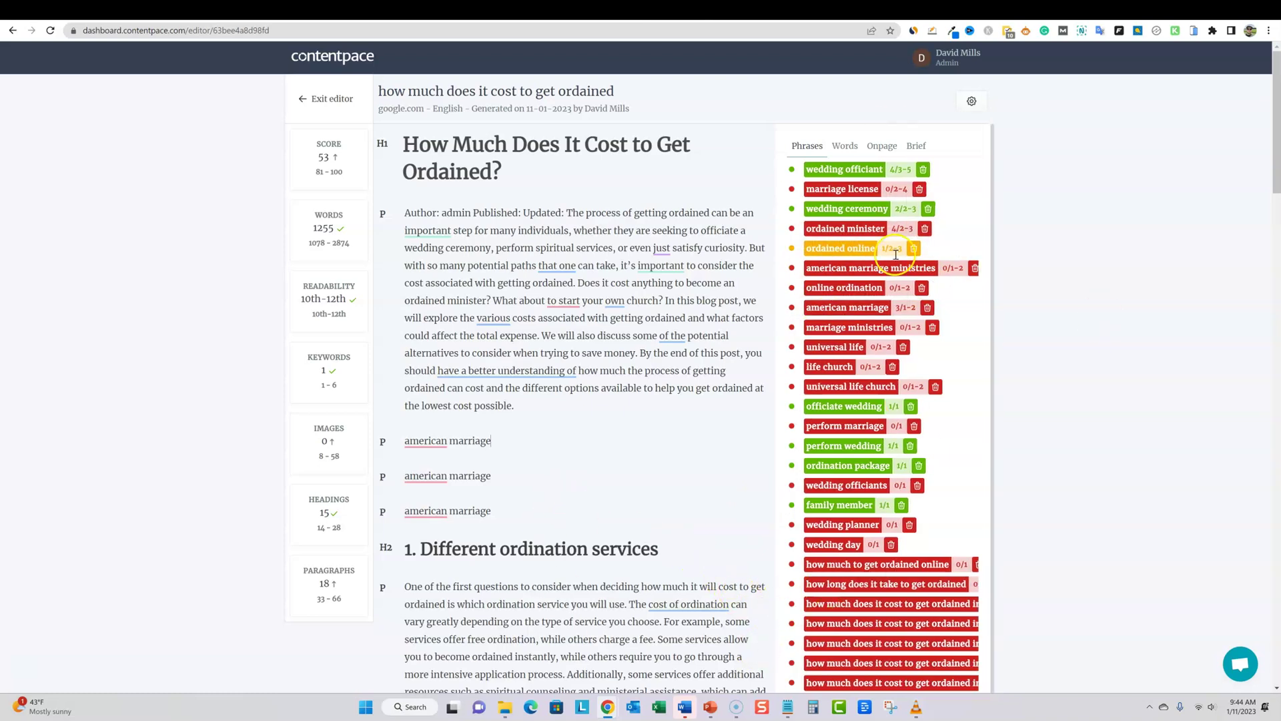
{"action": "scroll", "coordinate": [772, 546], "scroll_direction": "down", "scroll_amount": 3}
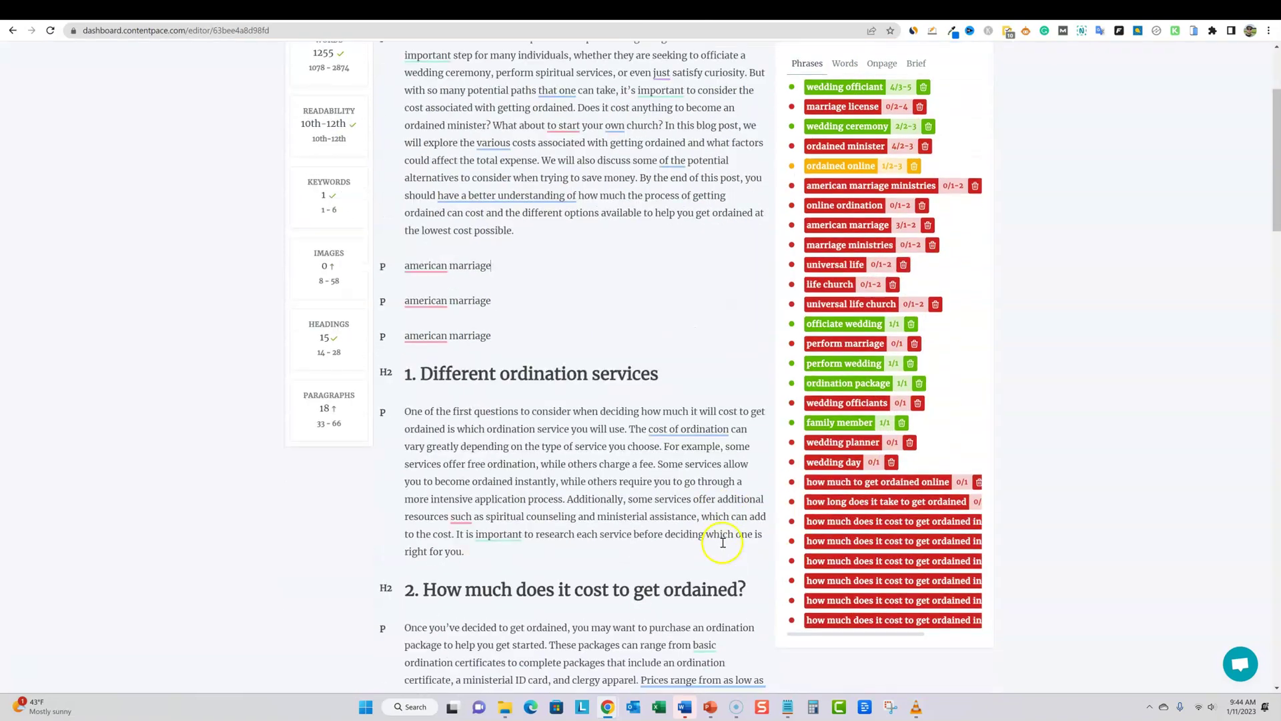
{"action": "left_click_drag", "start_coordinate": [968, 617], "coordinate": [800, 444]}
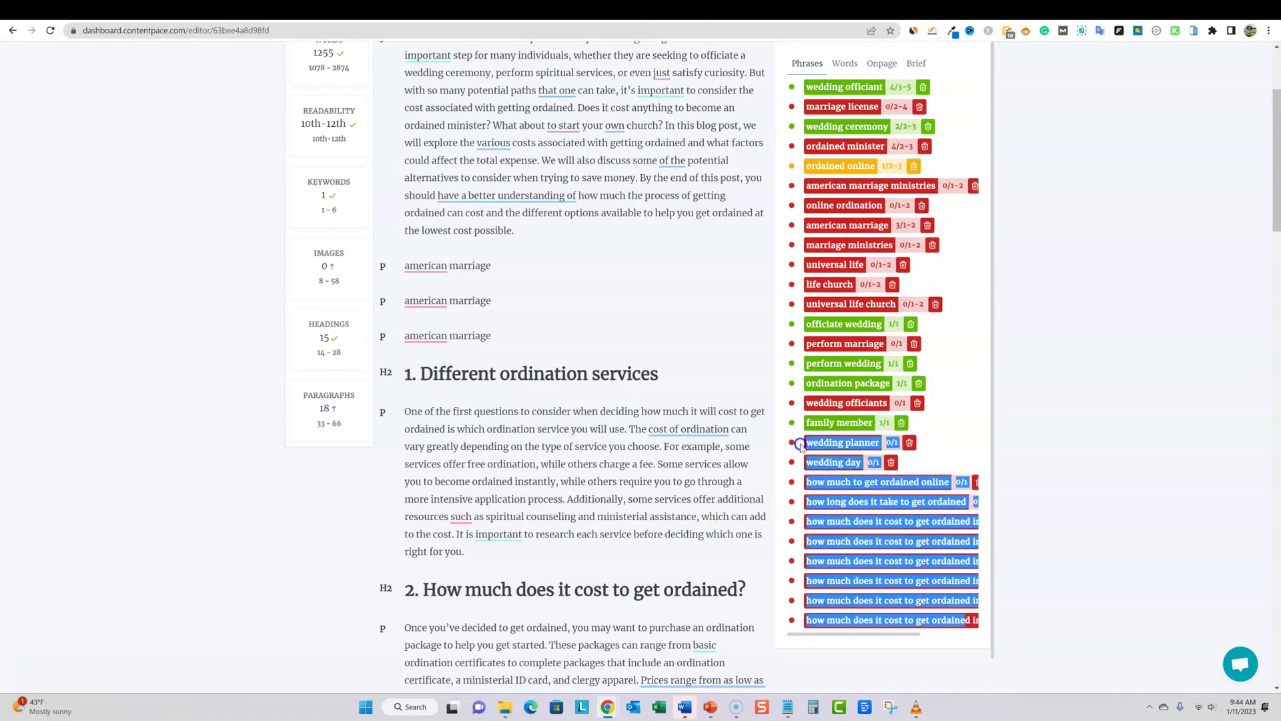
{"action": "scroll", "coordinate": [738, 465], "scroll_direction": "up", "scroll_amount": 3}
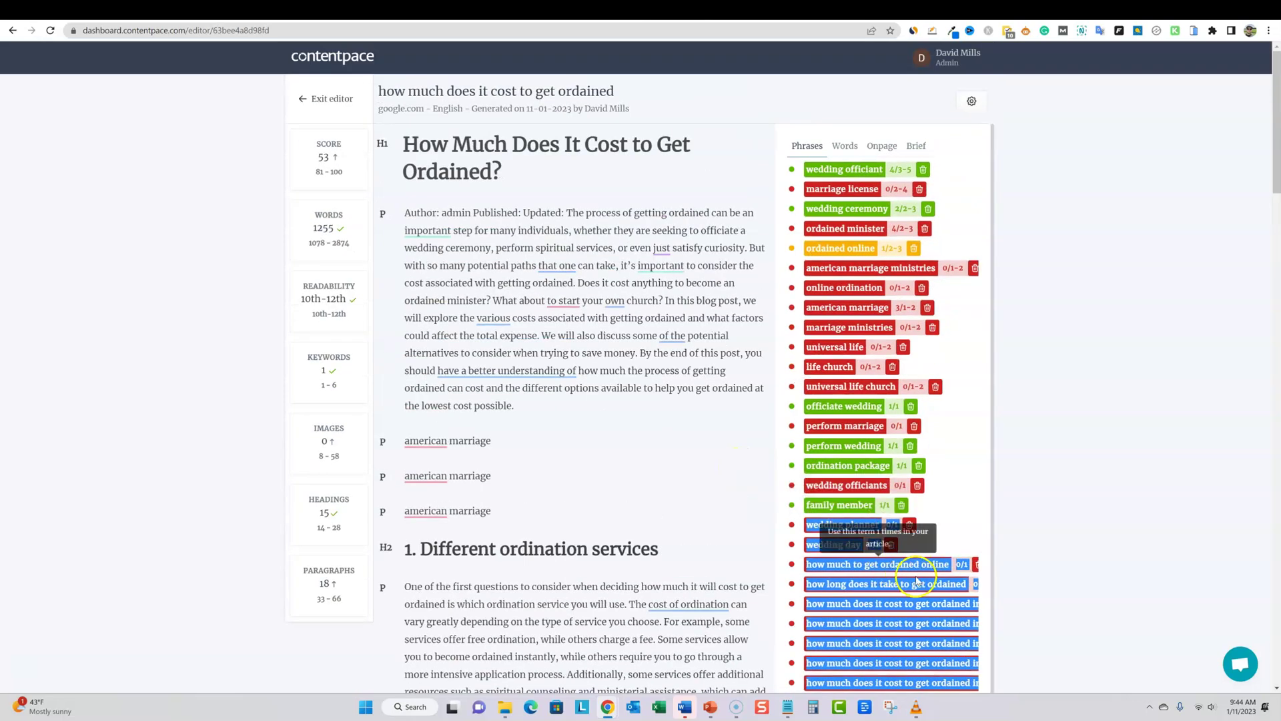
{"action": "scroll", "coordinate": [566, 449], "scroll_direction": "down", "scroll_amount": 2}
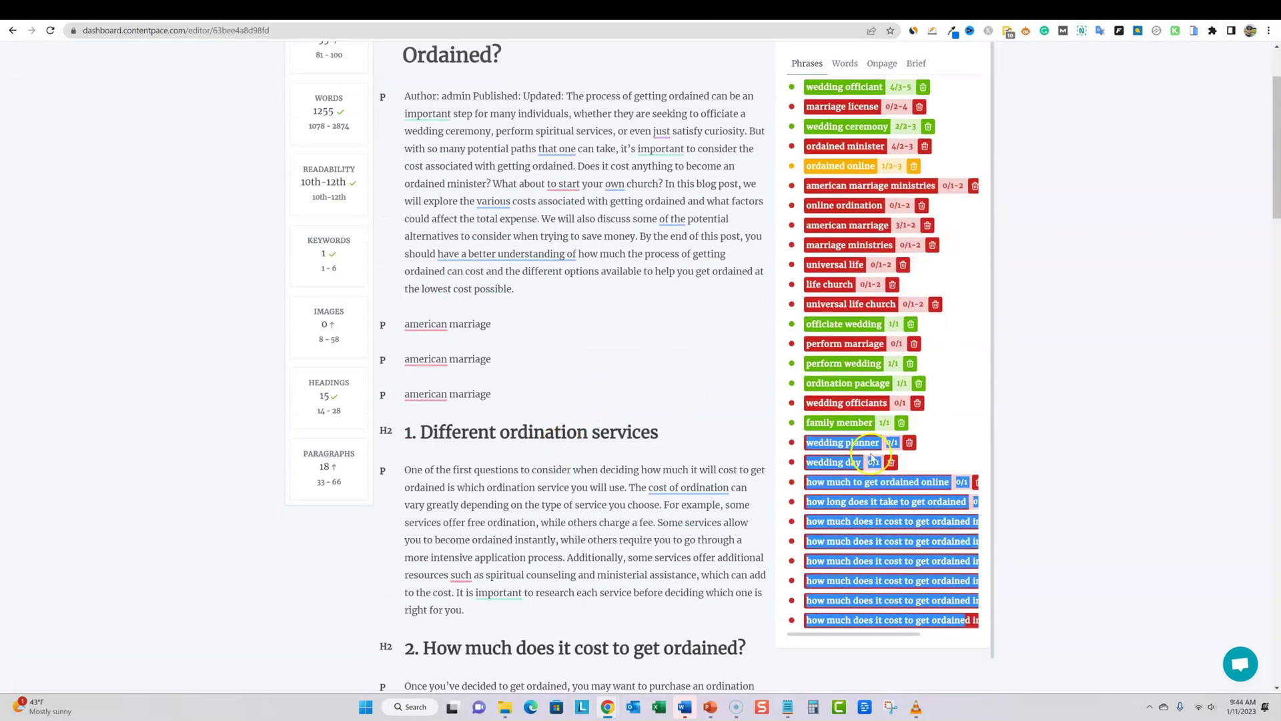
{"action": "scroll", "coordinate": [871, 467], "scroll_direction": "up", "scroll_amount": 2}
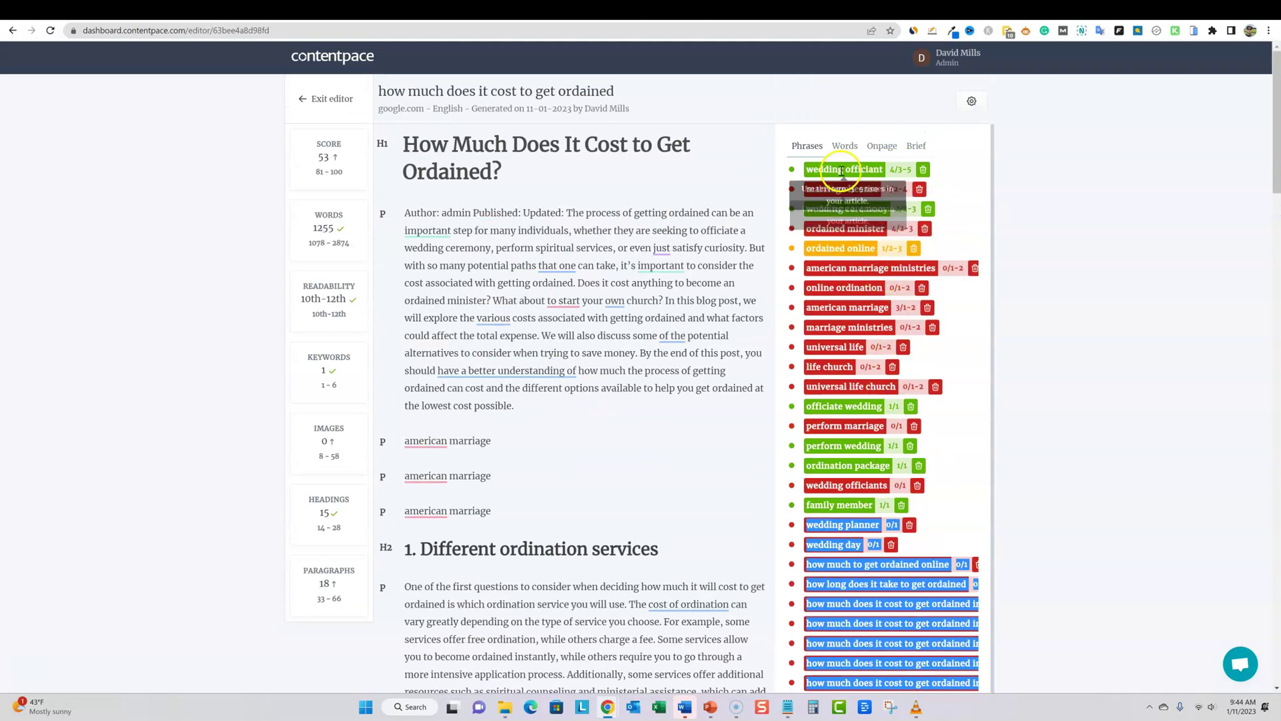
{"action": "scroll", "coordinate": [861, 401], "scroll_direction": "down", "scroll_amount": 2}
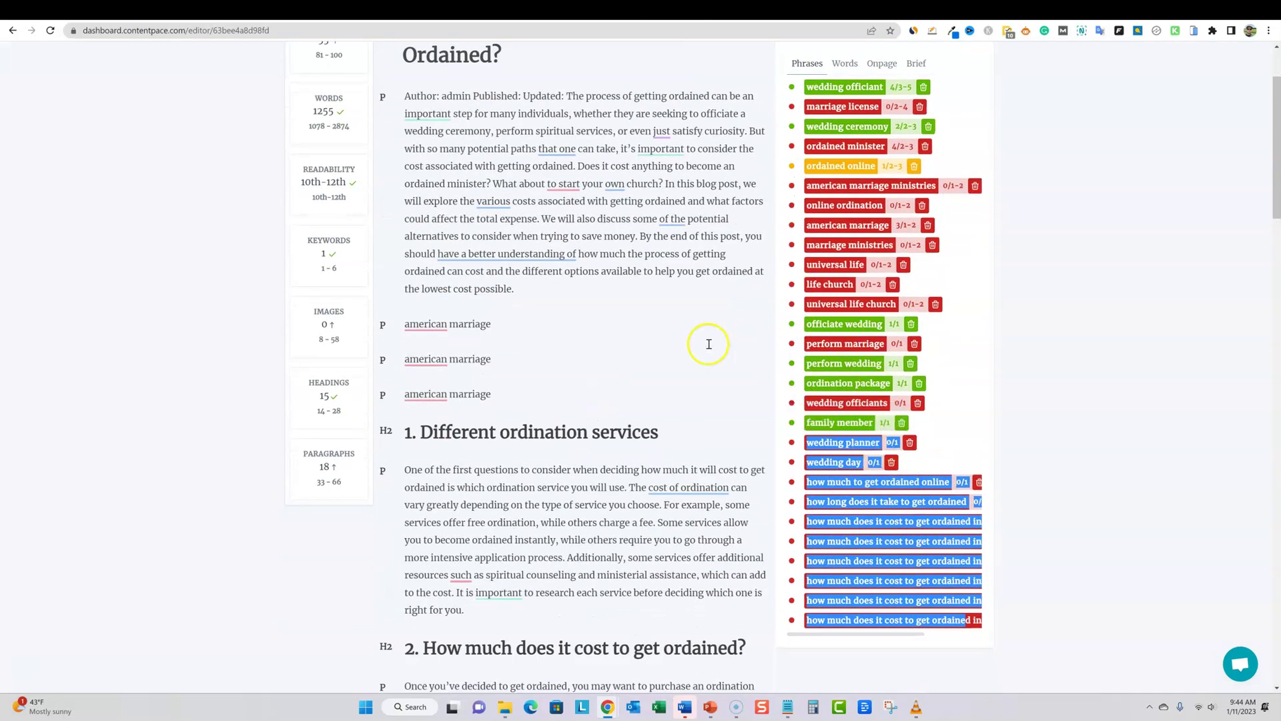
{"action": "scroll", "coordinate": [723, 359], "scroll_direction": "up", "scroll_amount": 2}
{"action": "mouse_move", "coordinate": [330, 168]}
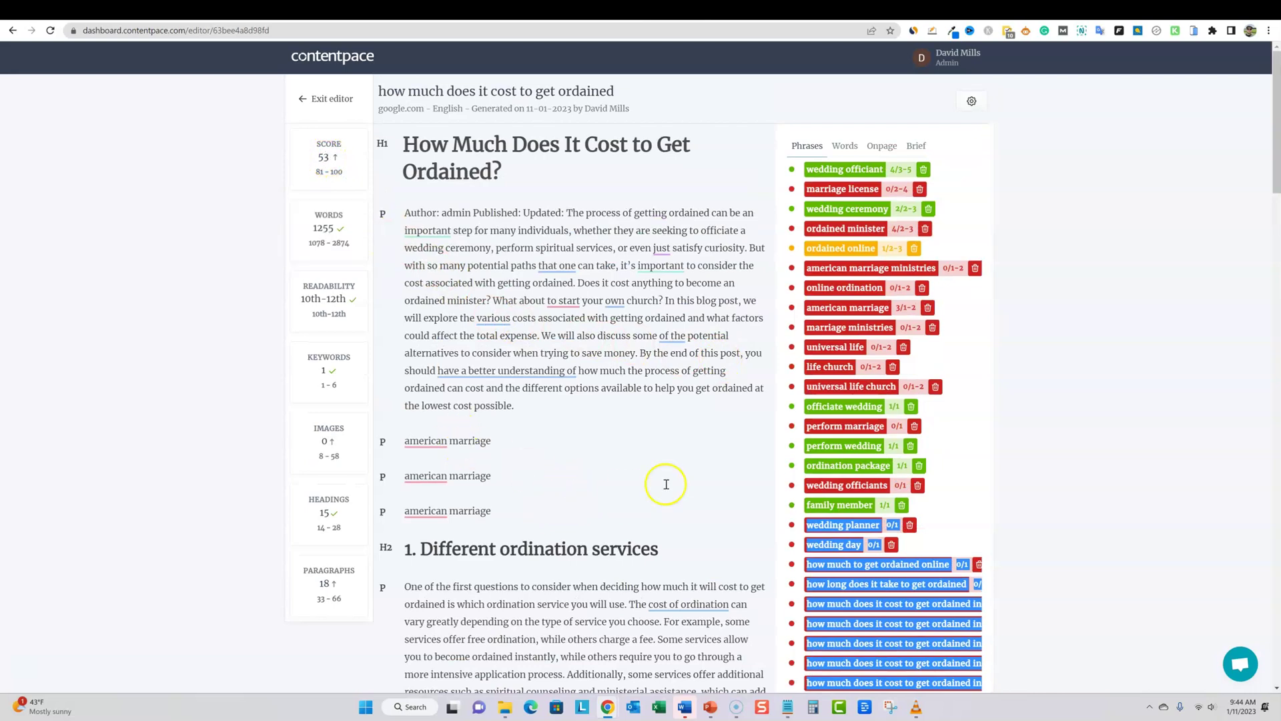
Step: Delete the text of the third "american marriage" paragraph above the "Different ordination services" heading
{"action": "left_click_drag", "start_coordinate": [545, 525], "coordinate": [407, 519]}
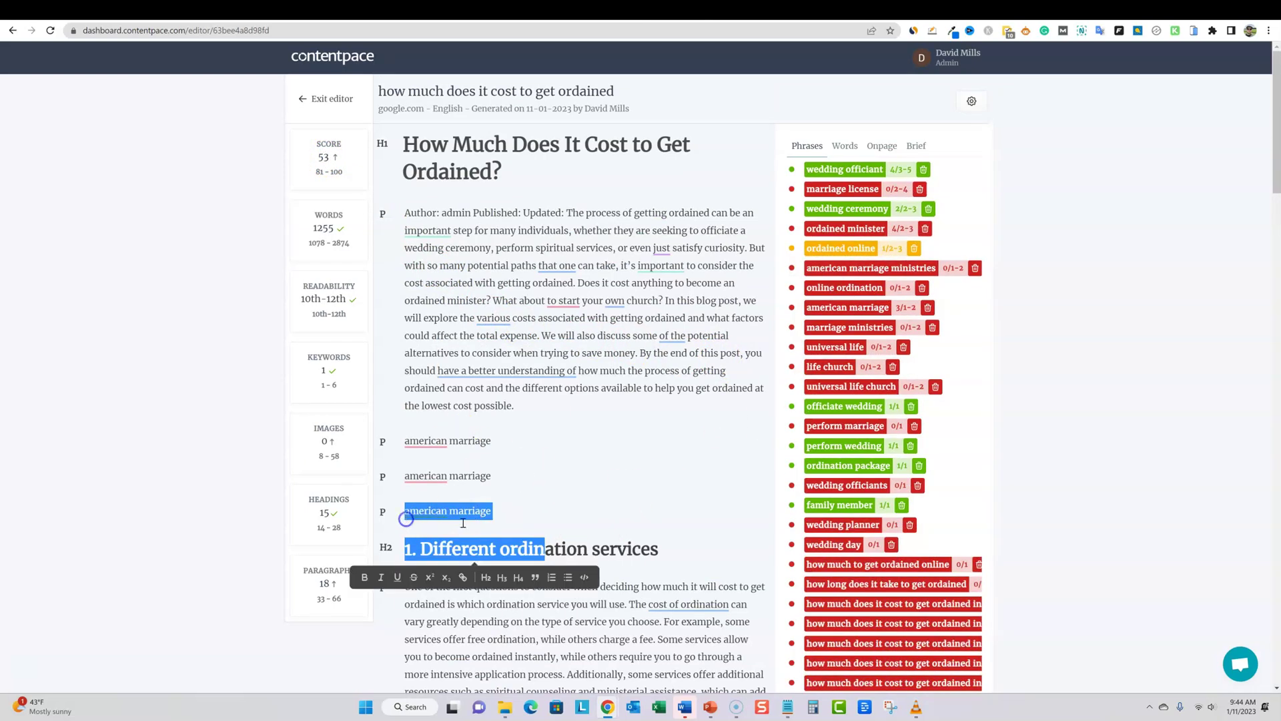
{"action": "left_click", "coordinate": [407, 518]}
{"action": "left_click_drag", "start_coordinate": [491, 518], "coordinate": [405, 518]}
{"action": "right_click", "coordinate": [400, 517]}
{"action": "key", "text": "Escape"}
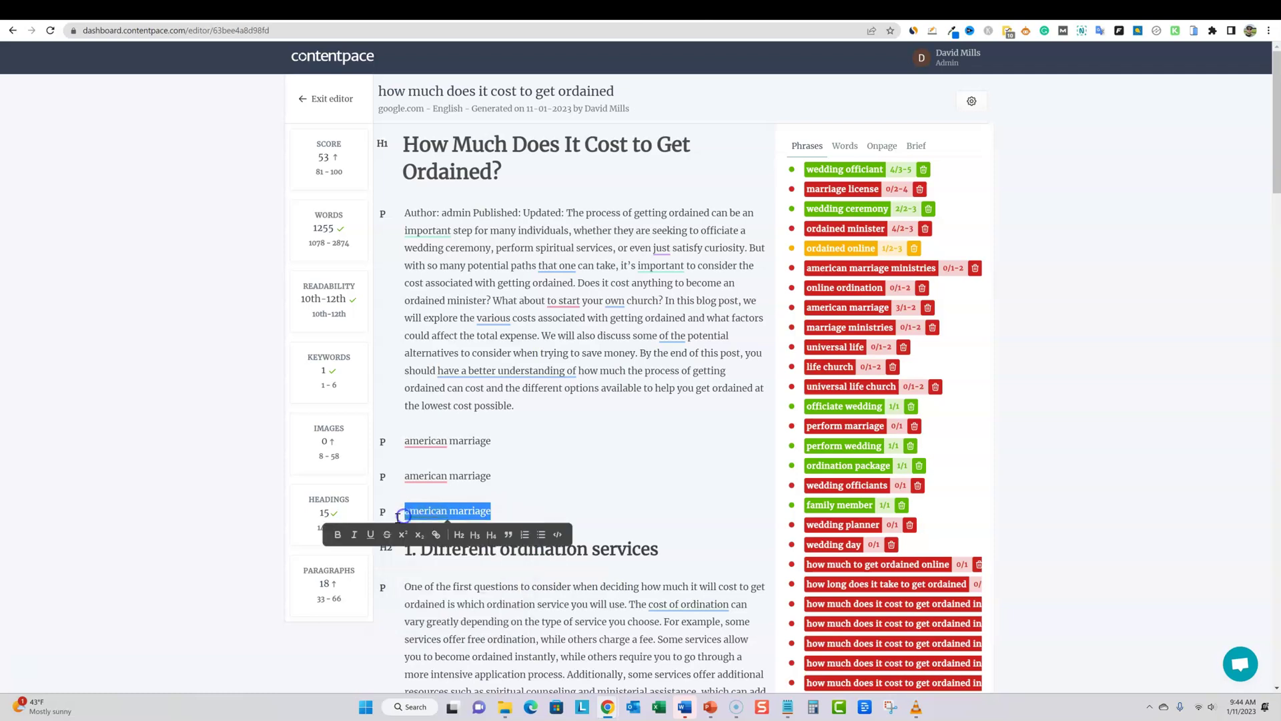
{"action": "key", "text": "BackSpace"}
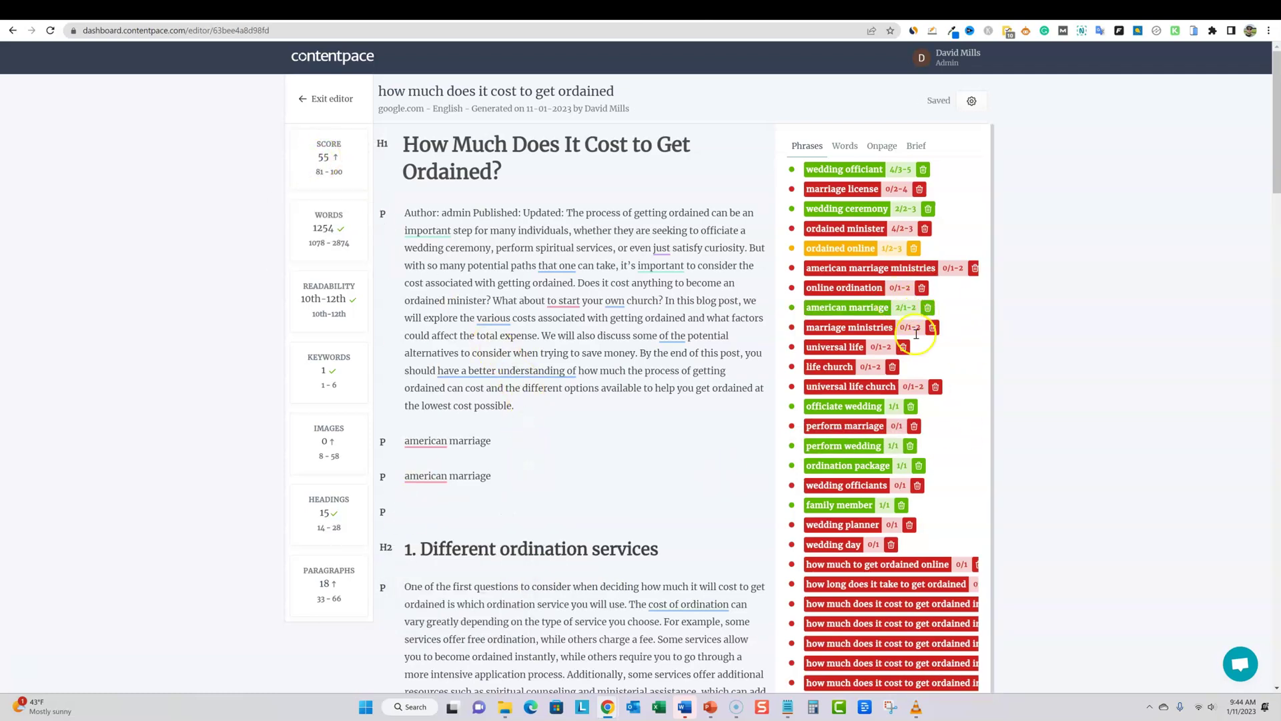
Step: Add the phrase "how much to get ordained online" below the second "american marriage" line and check the content score
{"action": "key", "text": "Return"}
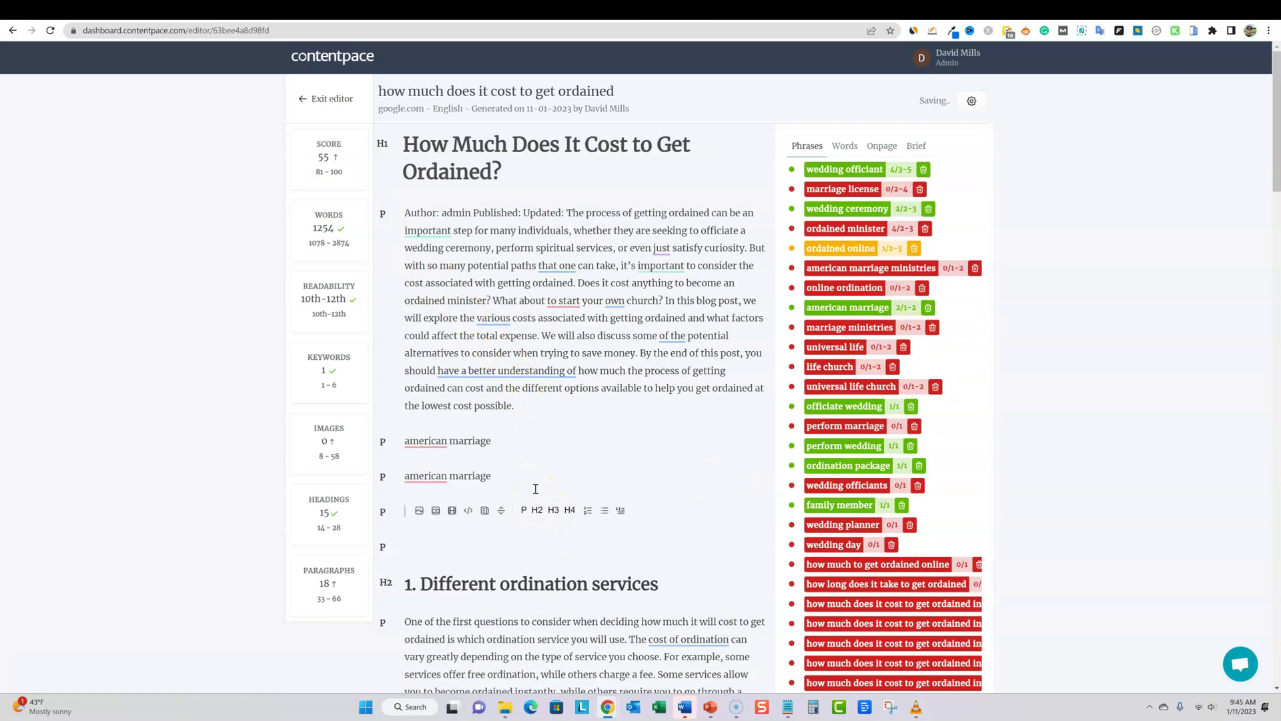
{"action": "type", "text": "how much to get ordained online"}
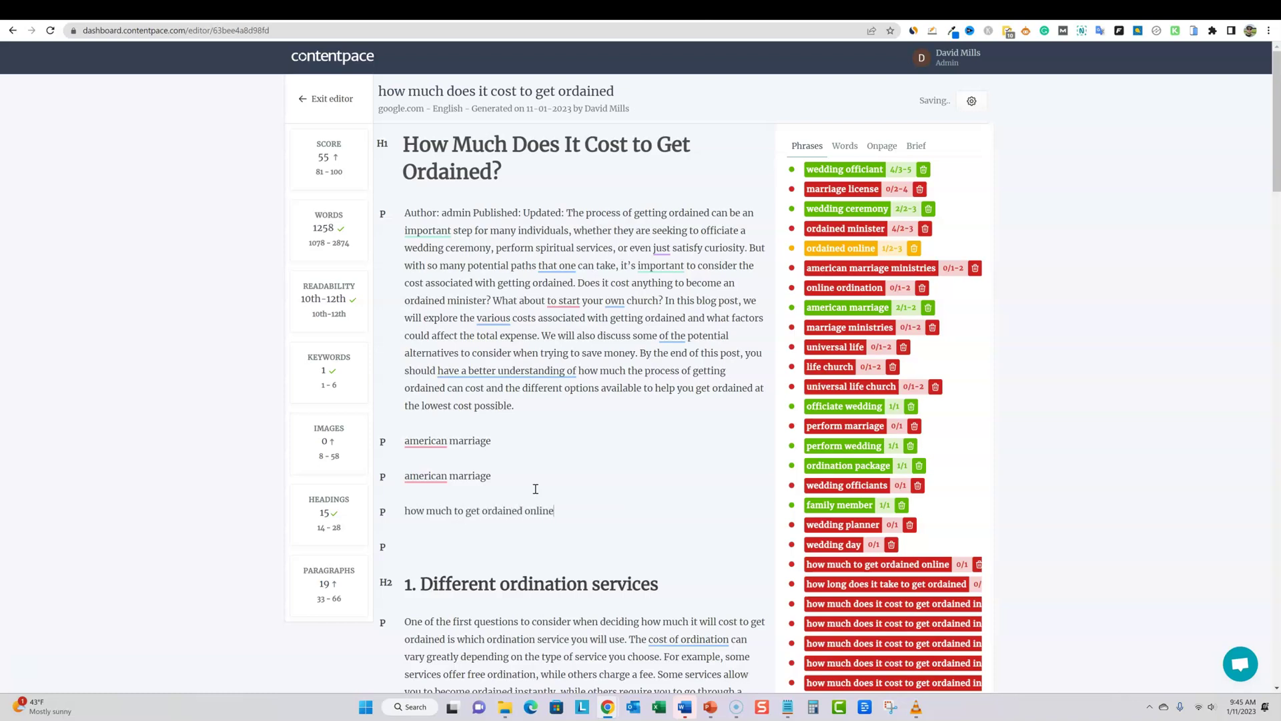
{"action": "mouse_move", "coordinate": [334, 159]}
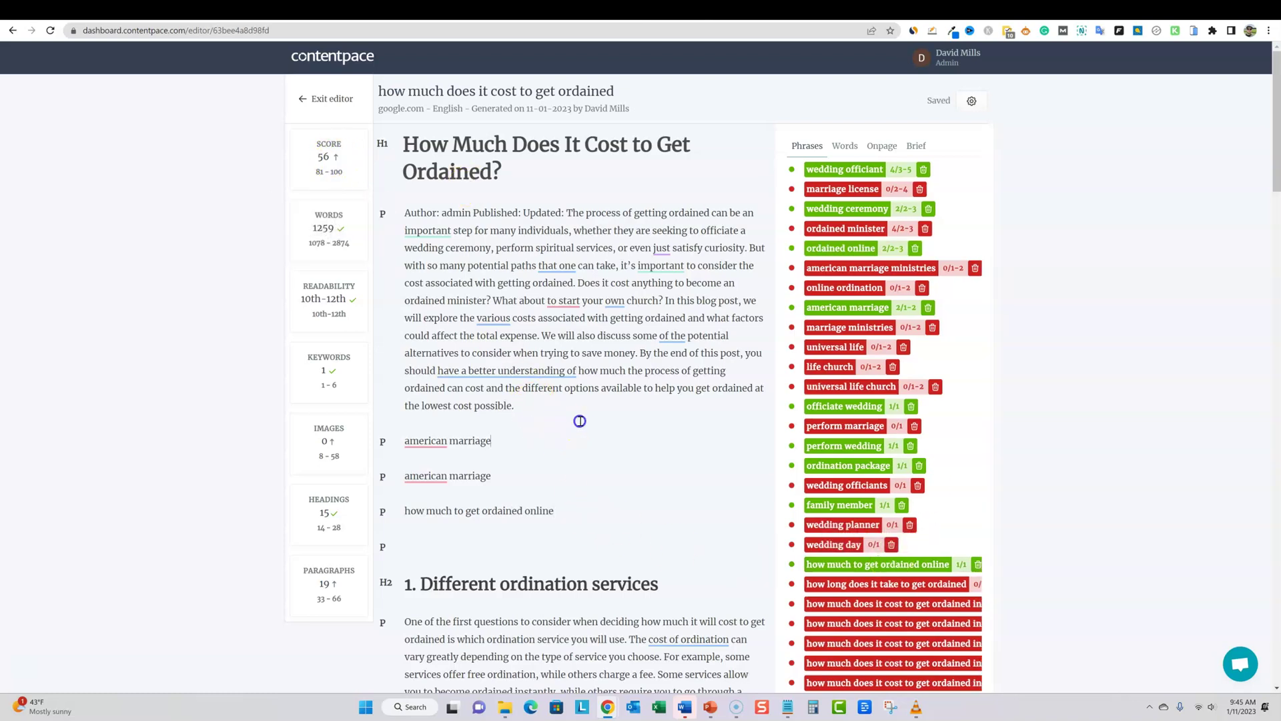
Step: Review the article's suggested words, on-page recommendations and content brief in the editor
{"action": "scroll", "coordinate": [618, 543], "scroll_direction": "down", "scroll_amount": 7}
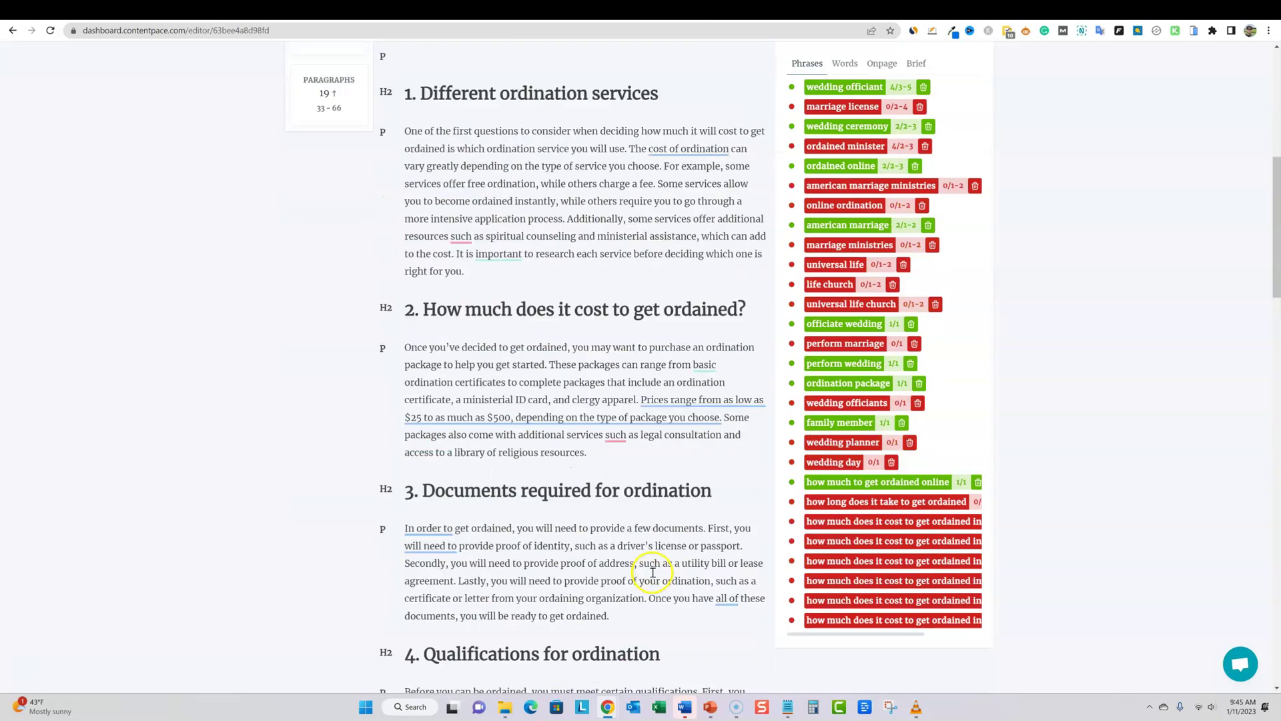
{"action": "scroll", "coordinate": [653, 572], "scroll_direction": "up", "scroll_amount": 7}
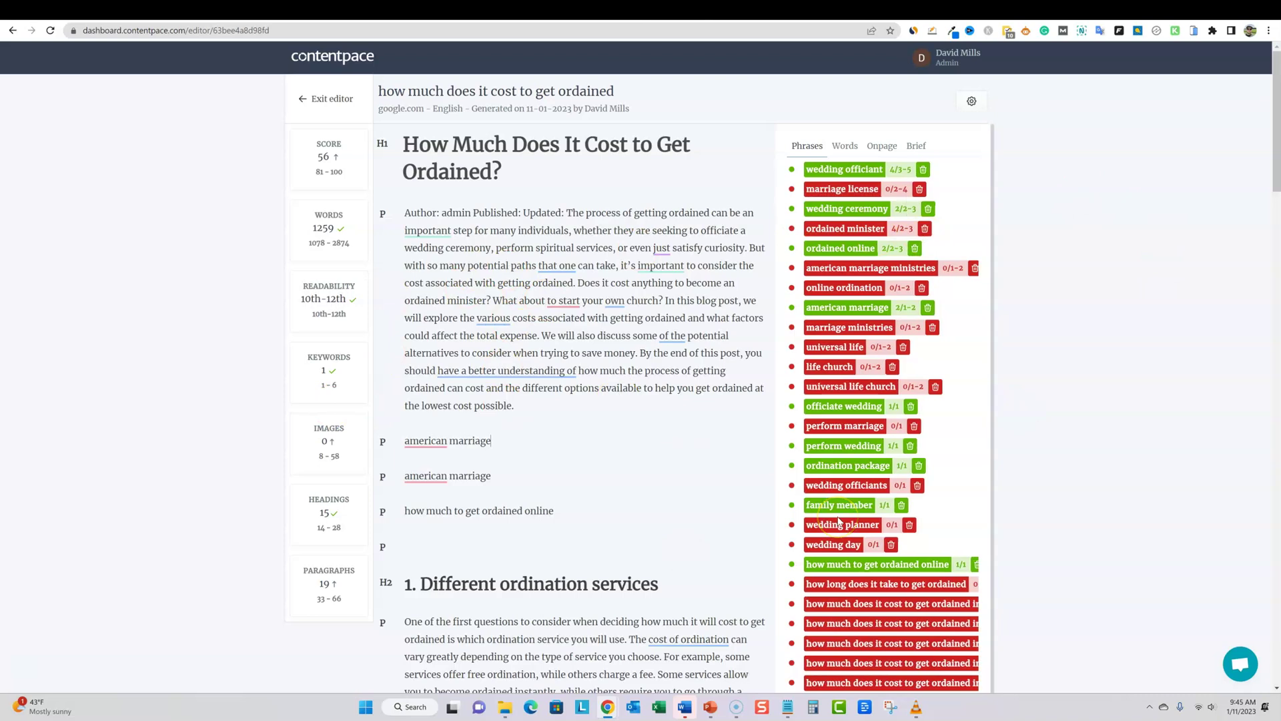
{"action": "left_click", "coordinate": [845, 145]}
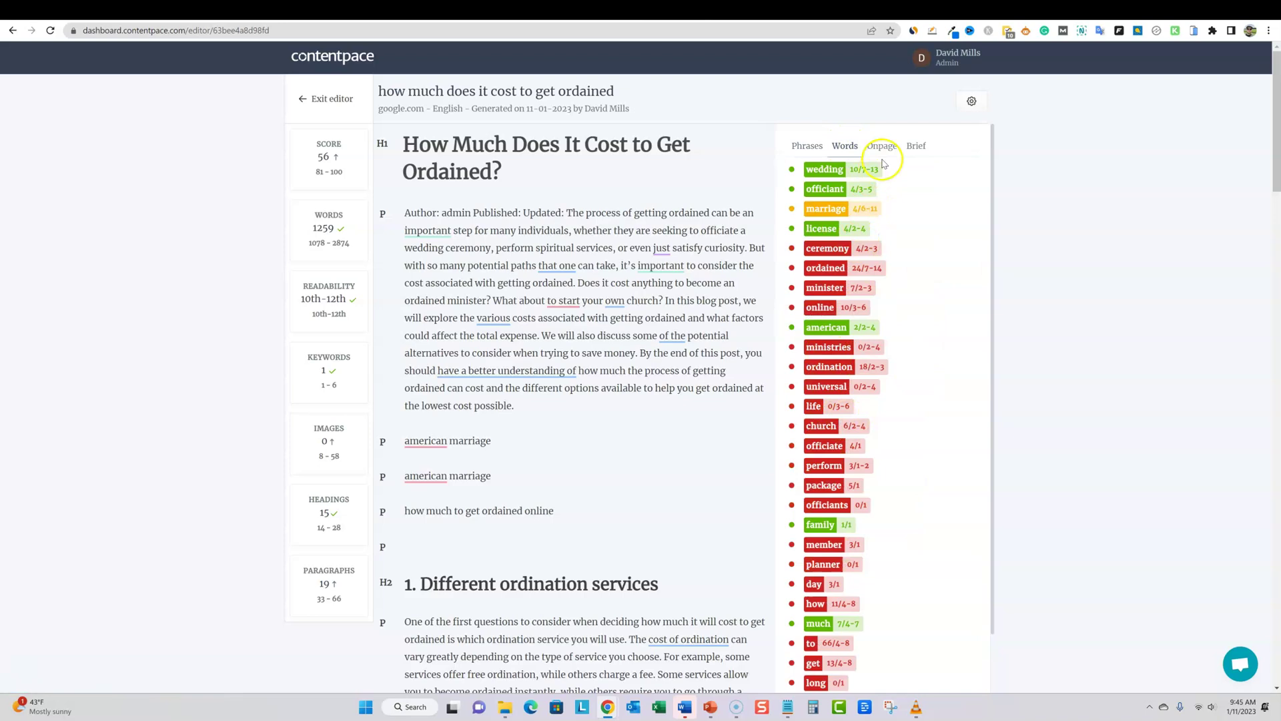
{"action": "left_click", "coordinate": [882, 146]}
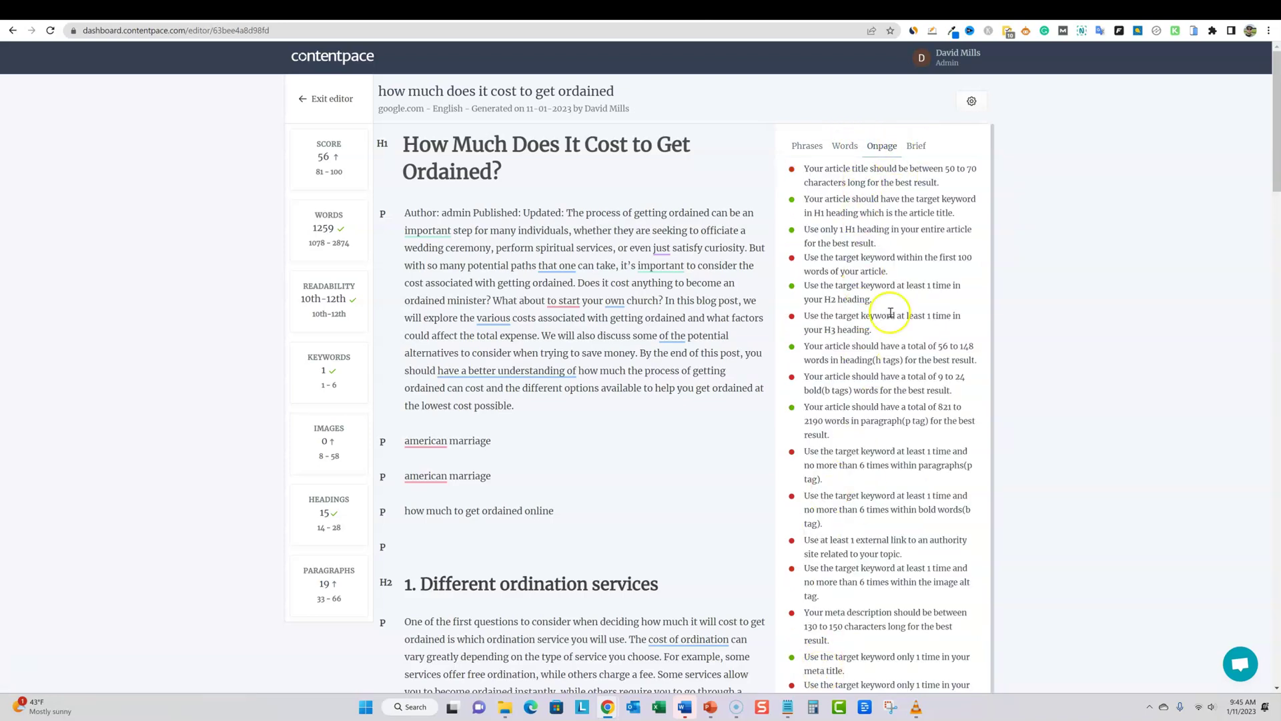
{"action": "scroll", "coordinate": [893, 395], "scroll_direction": "down", "scroll_amount": 4}
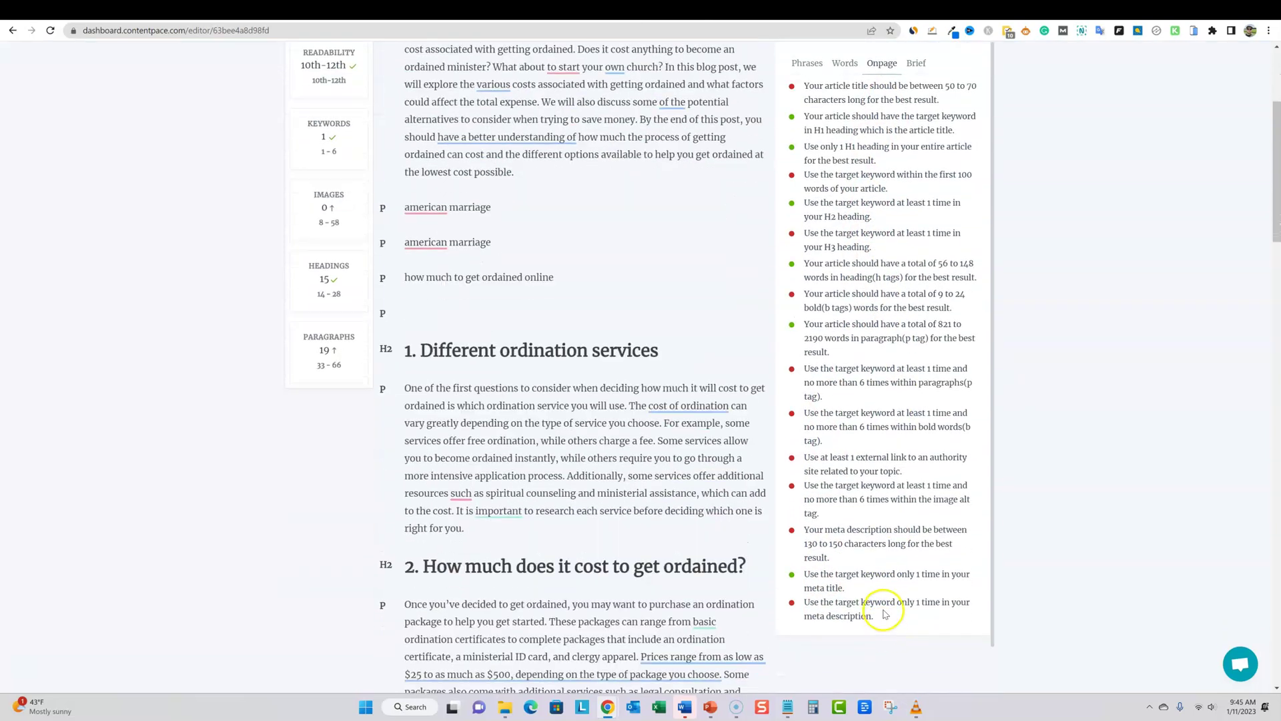
{"action": "scroll", "coordinate": [689, 428], "scroll_direction": "up", "scroll_amount": 2}
{"action": "scroll", "coordinate": [689, 427], "scroll_direction": "up", "scroll_amount": 2}
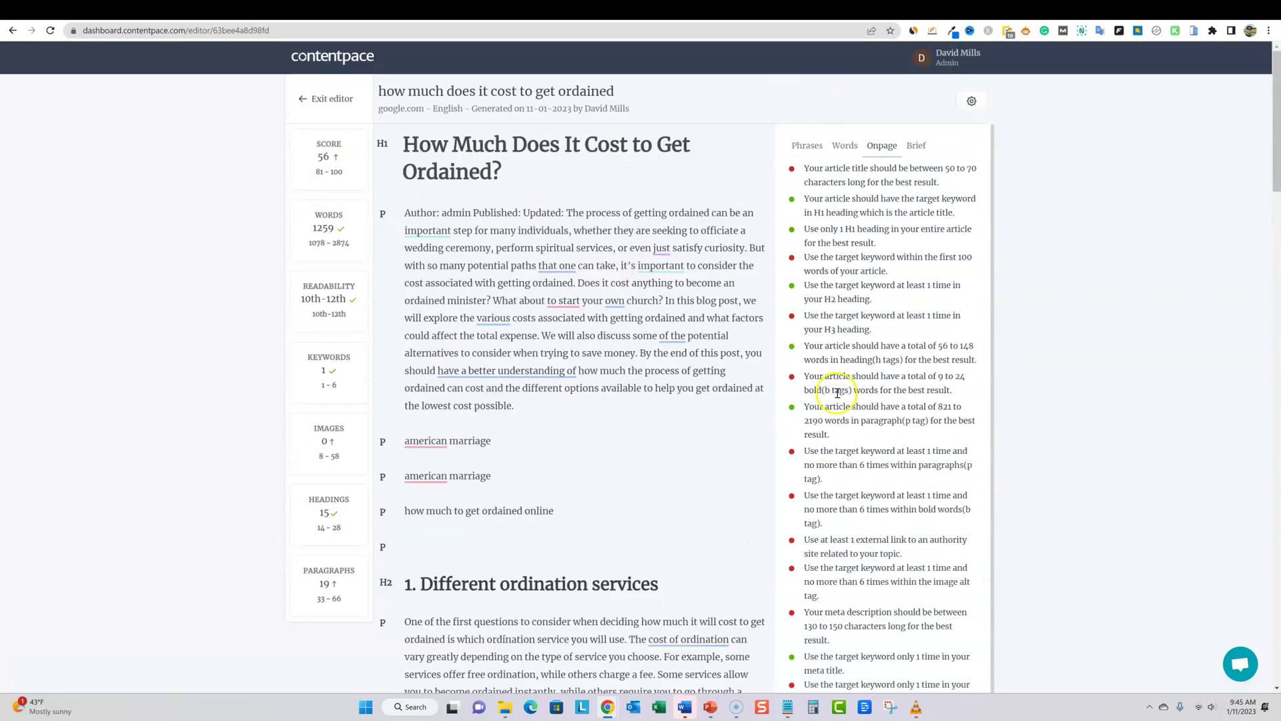
{"action": "left_click", "coordinate": [921, 153]}
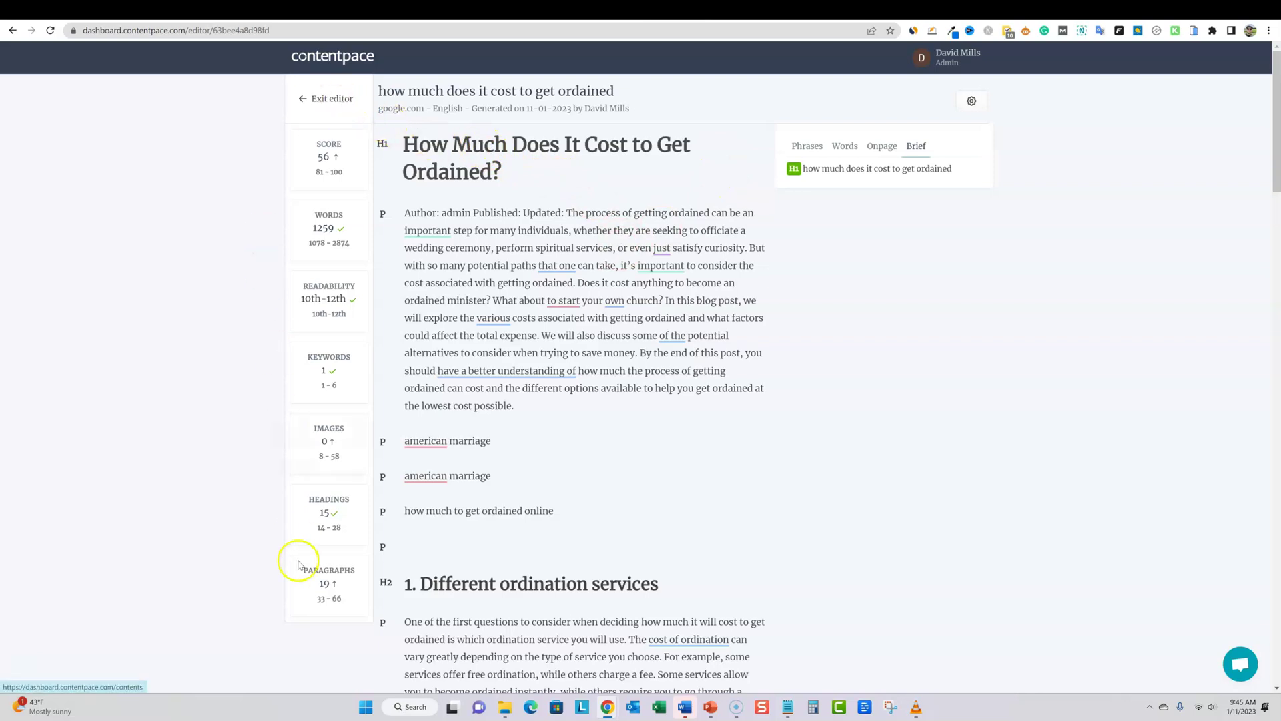
Step: Leave the article editor and view the content brief for "best coffee creamer for weight loss"
{"action": "mouse_move", "coordinate": [357, 551]}
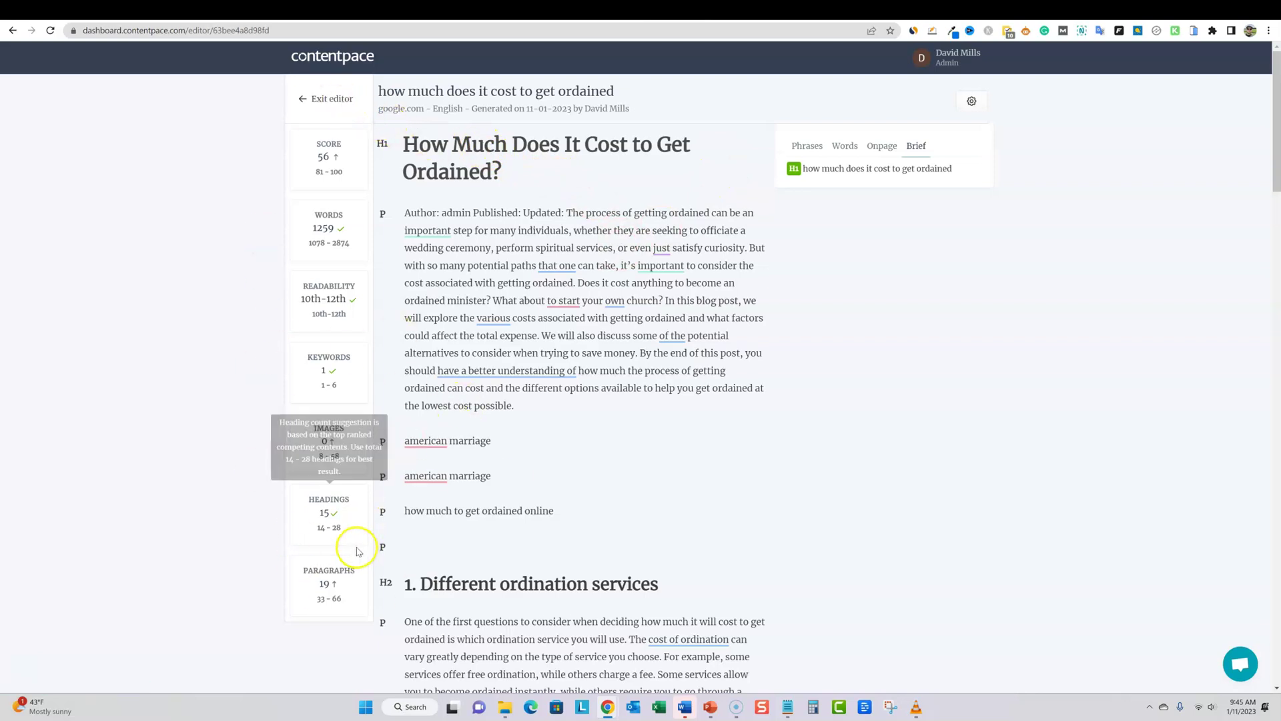
{"action": "left_click", "coordinate": [327, 98]}
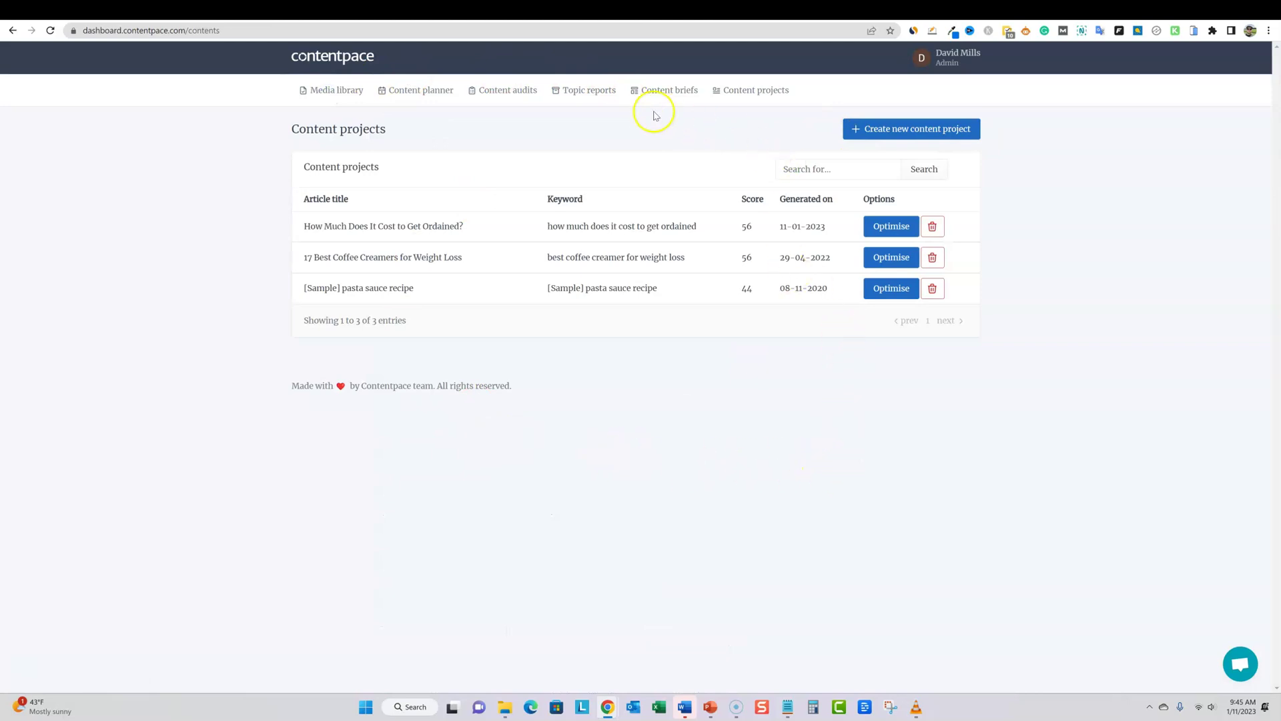
{"action": "left_click", "coordinate": [660, 92]}
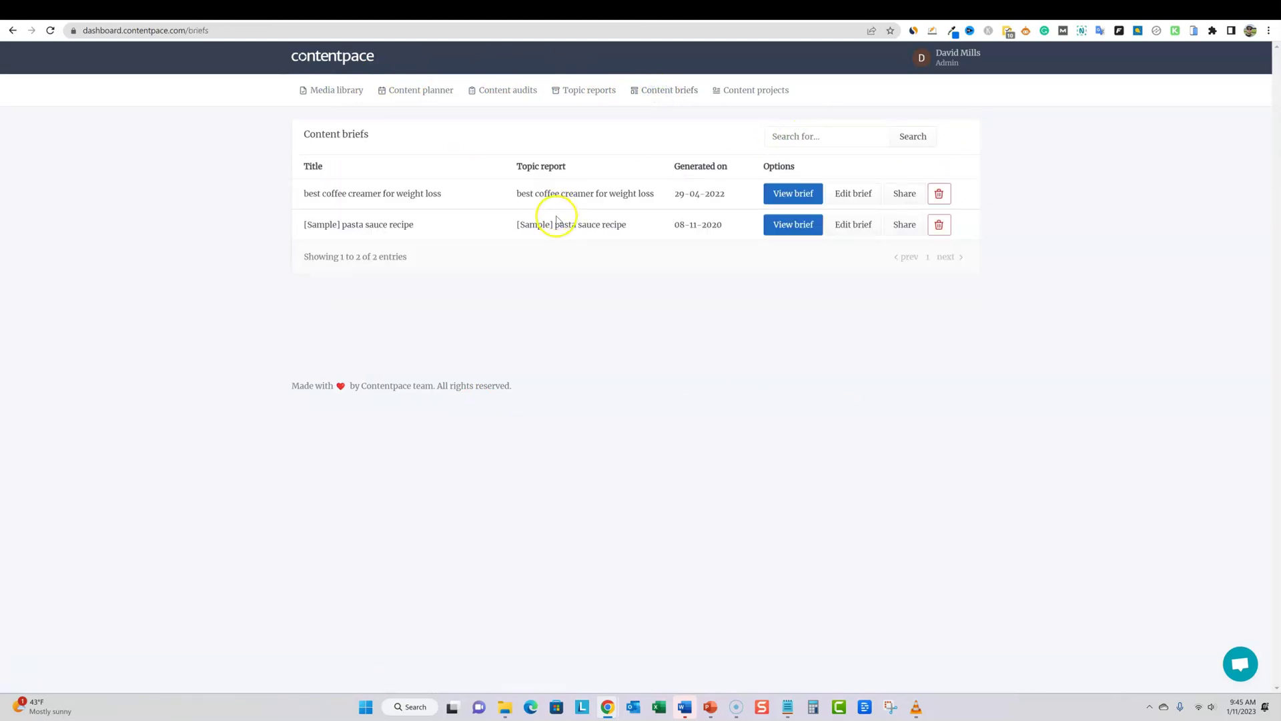
{"action": "left_click", "coordinate": [793, 194]}
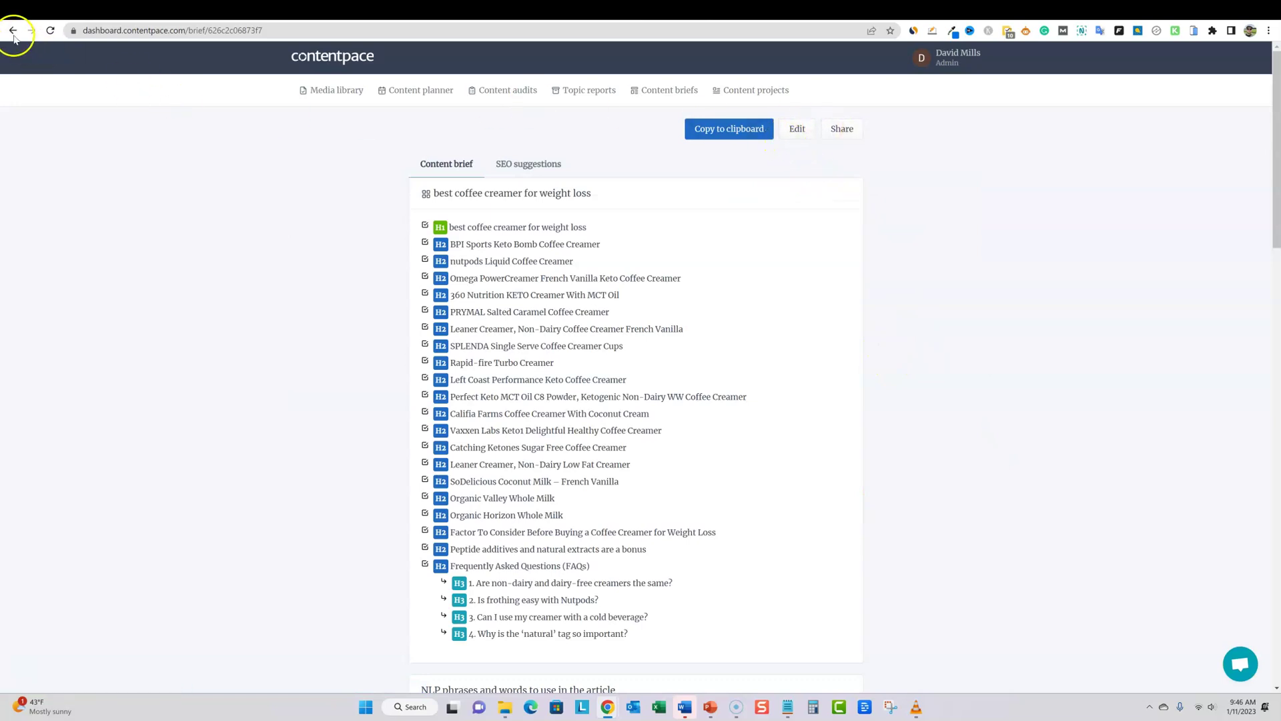
Step: Look at the content projects overview and return to the list of content briefs
{"action": "left_click", "coordinate": [682, 90]}
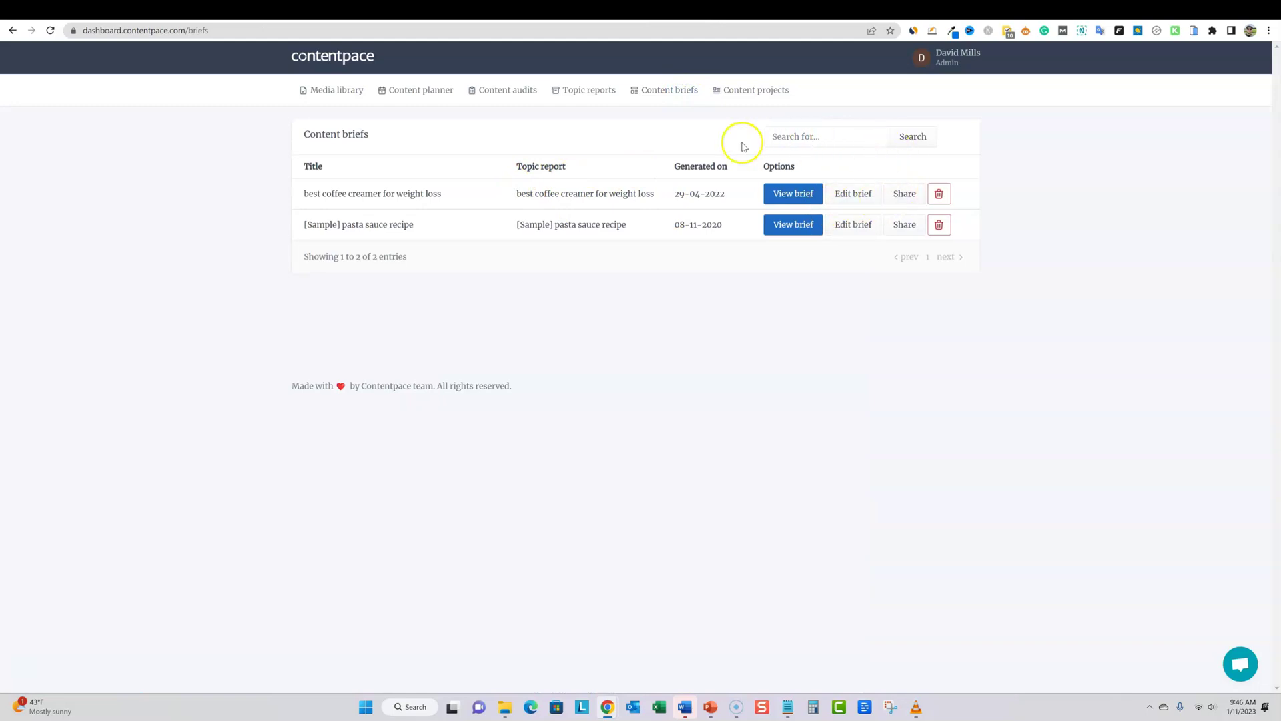
{"action": "left_click", "coordinate": [759, 93]}
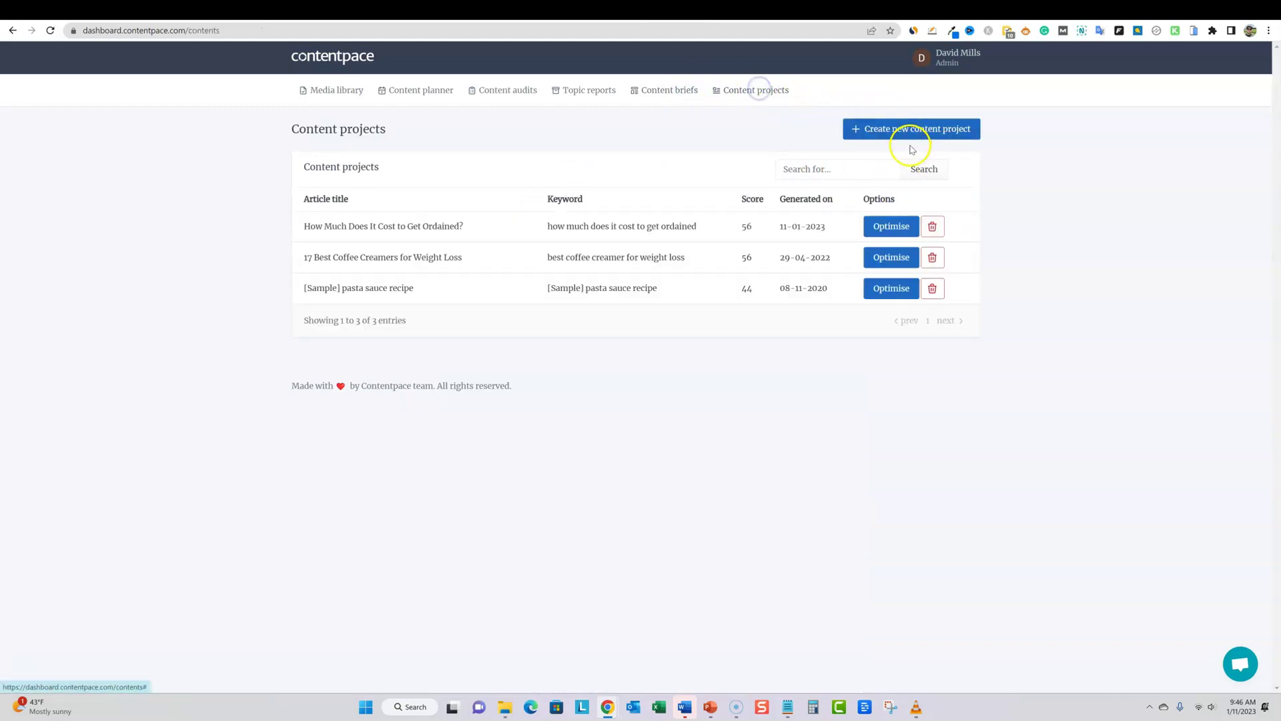
{"action": "key", "text": "alt+Left"}
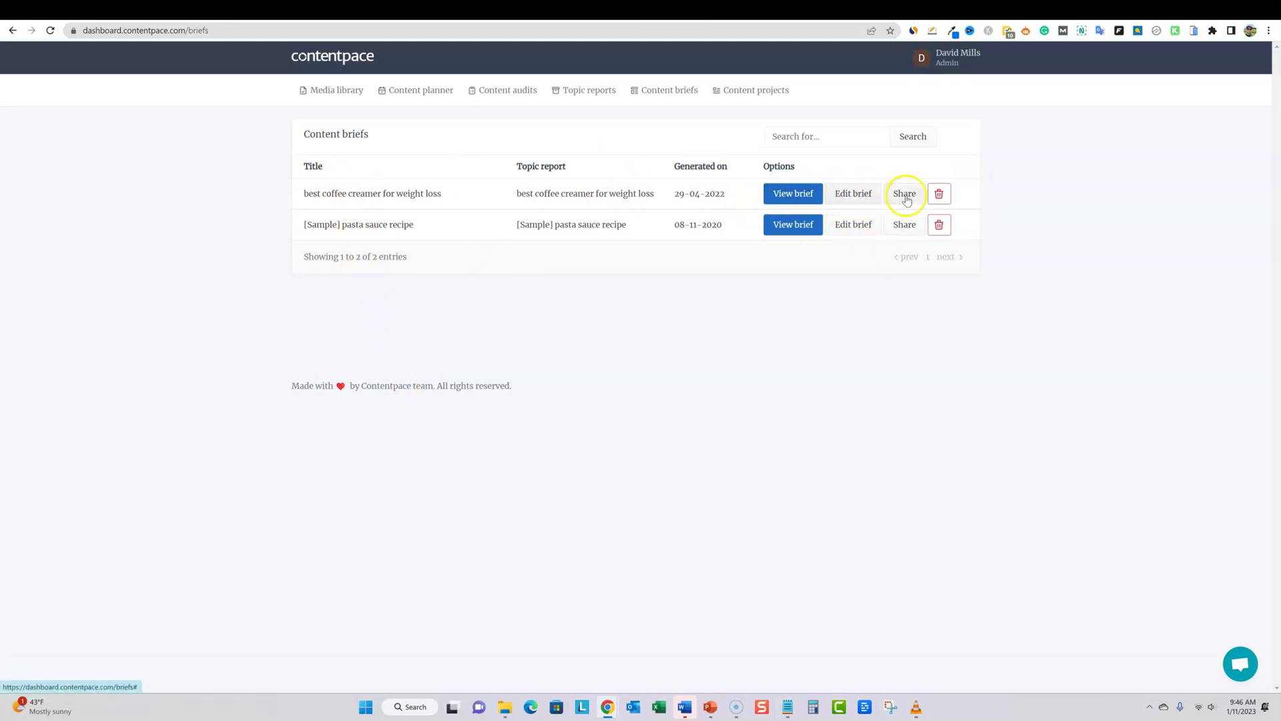
Step: Open the topic report for "how to make money selling tumblers" and examine the competing articles and their outlines
{"action": "left_click", "coordinate": [448, 97]}
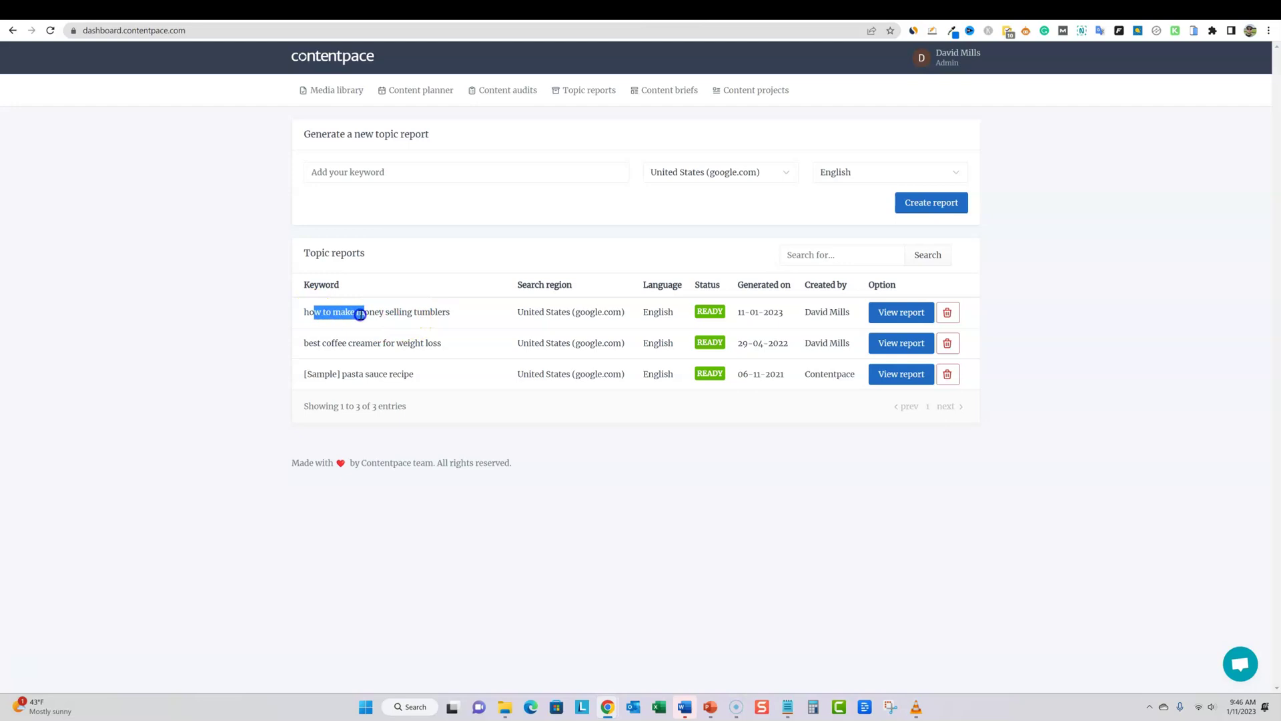
{"action": "left_click", "coordinate": [901, 312]}
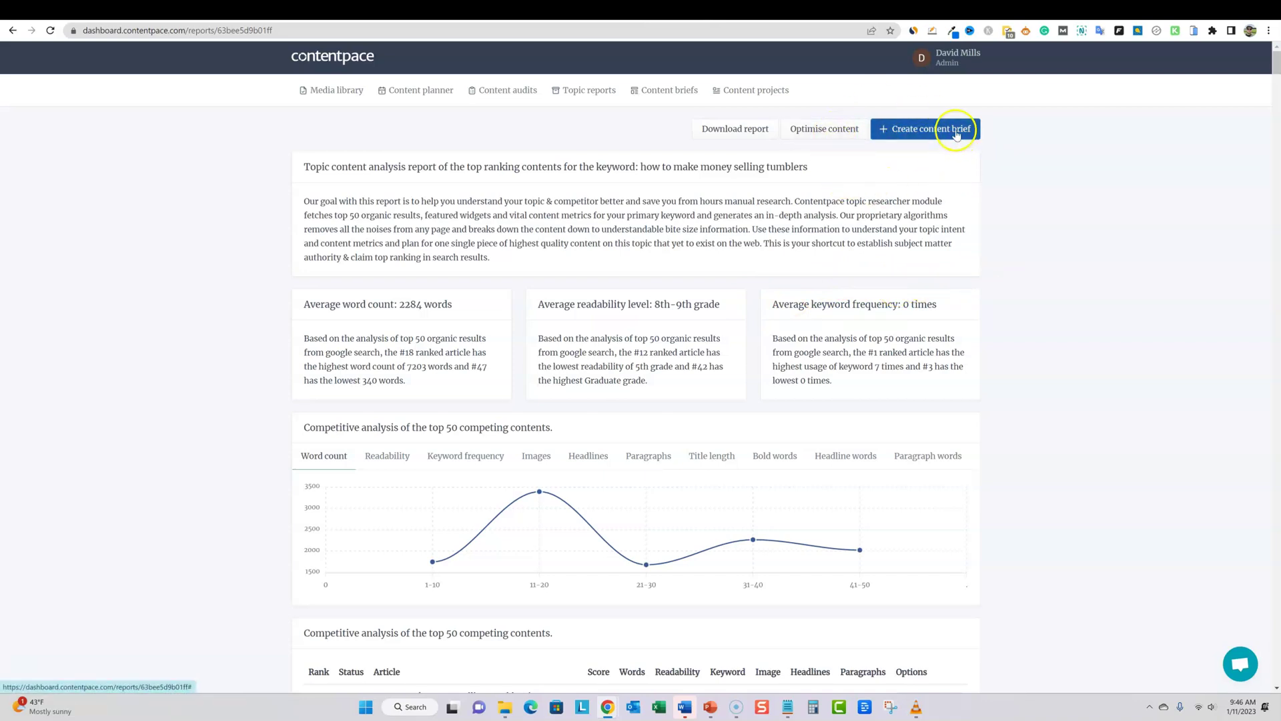
{"action": "scroll", "coordinate": [951, 200], "scroll_direction": "down", "scroll_amount": 5}
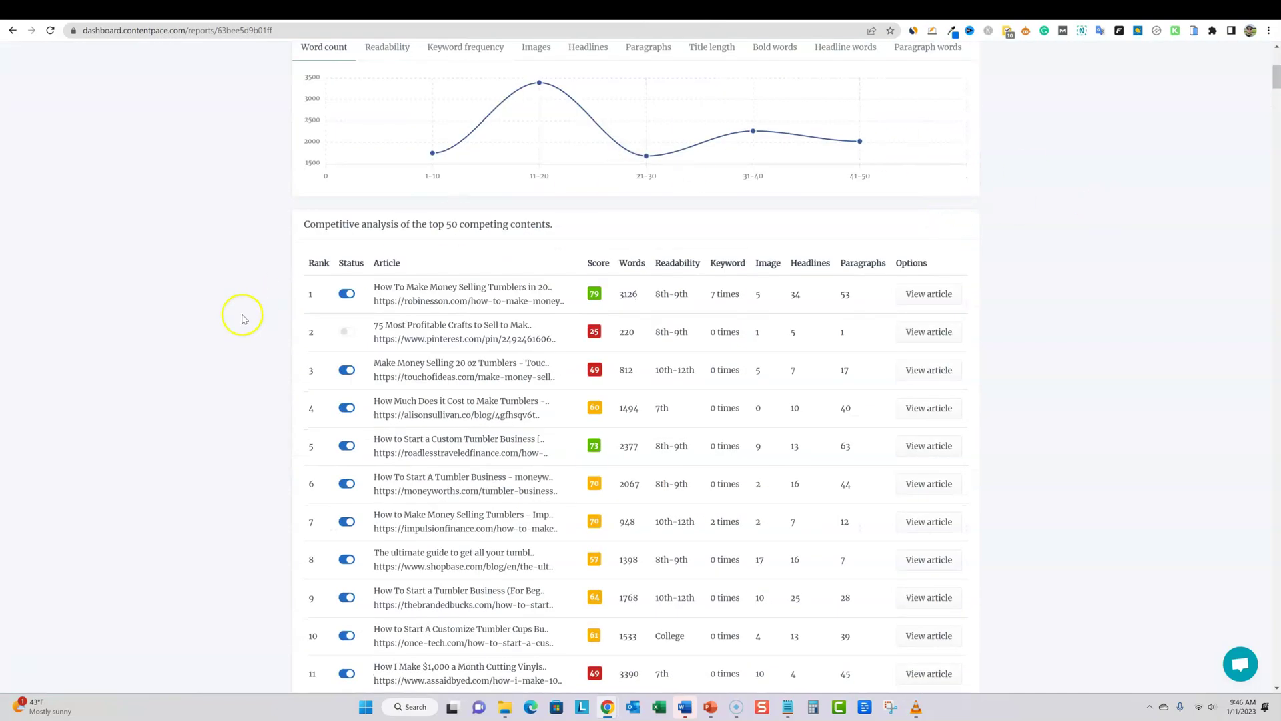
{"action": "scroll", "coordinate": [660, 397], "scroll_direction": "down", "scroll_amount": 10}
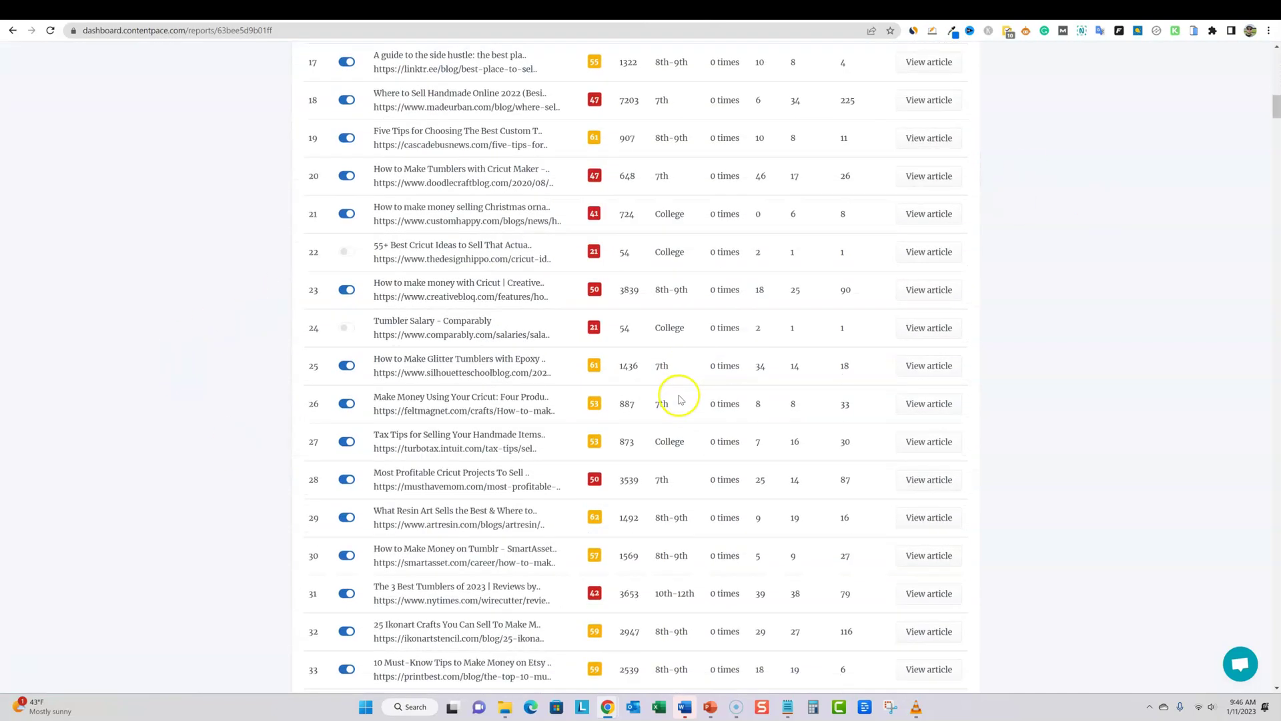
{"action": "scroll", "coordinate": [680, 399], "scroll_direction": "down", "scroll_amount": 10}
{"action": "scroll", "coordinate": [682, 399], "scroll_direction": "down", "scroll_amount": 6}
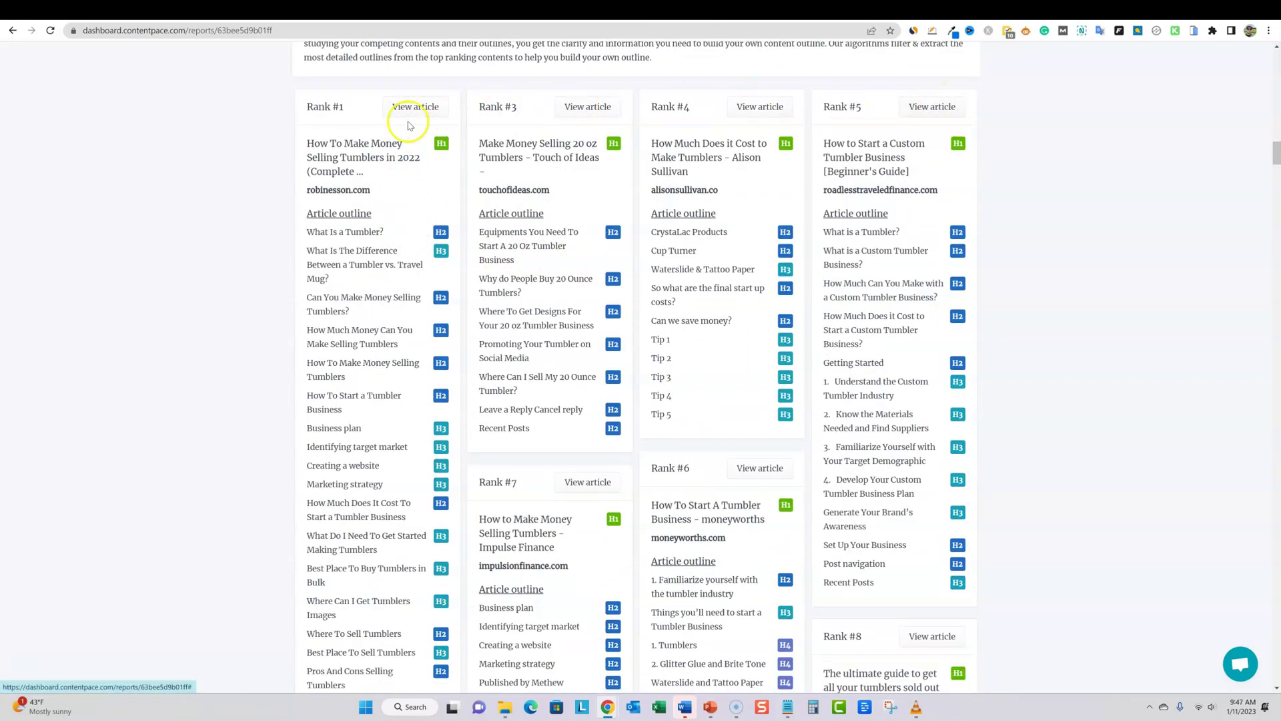
{"action": "scroll", "coordinate": [855, 414], "scroll_direction": "down", "scroll_amount": 15}
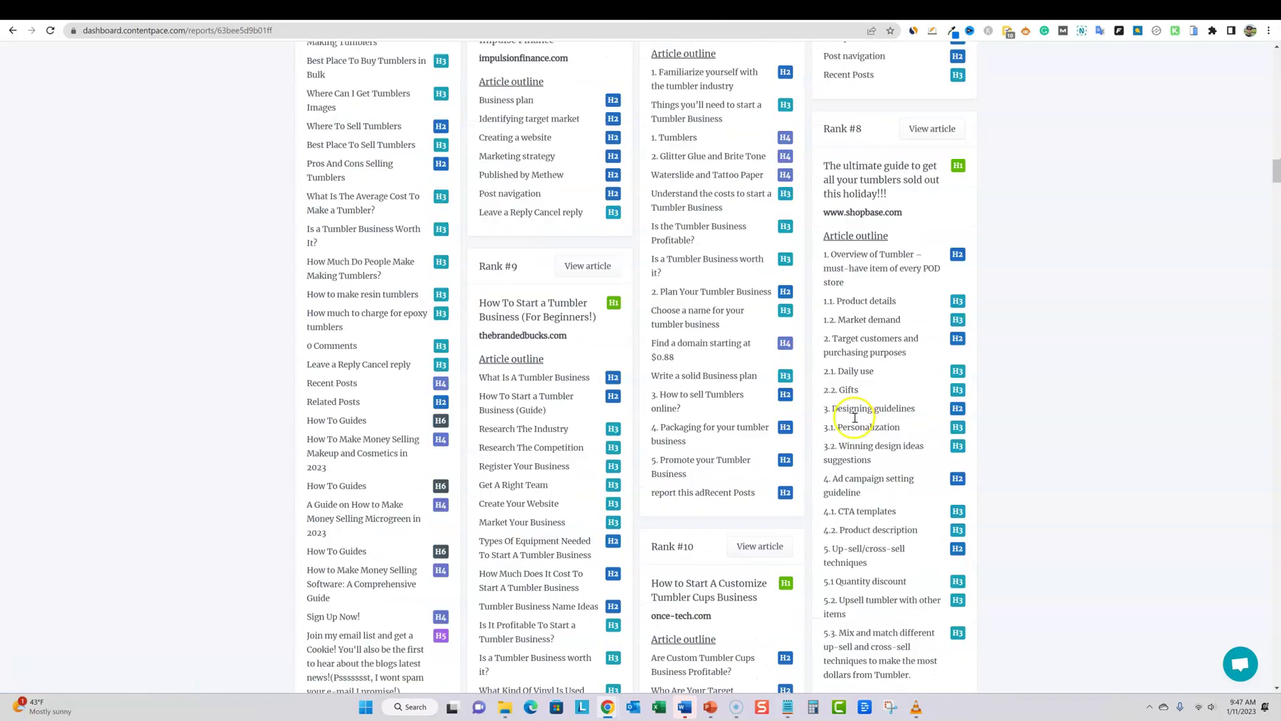
{"action": "scroll", "coordinate": [852, 428], "scroll_direction": "down", "scroll_amount": 7}
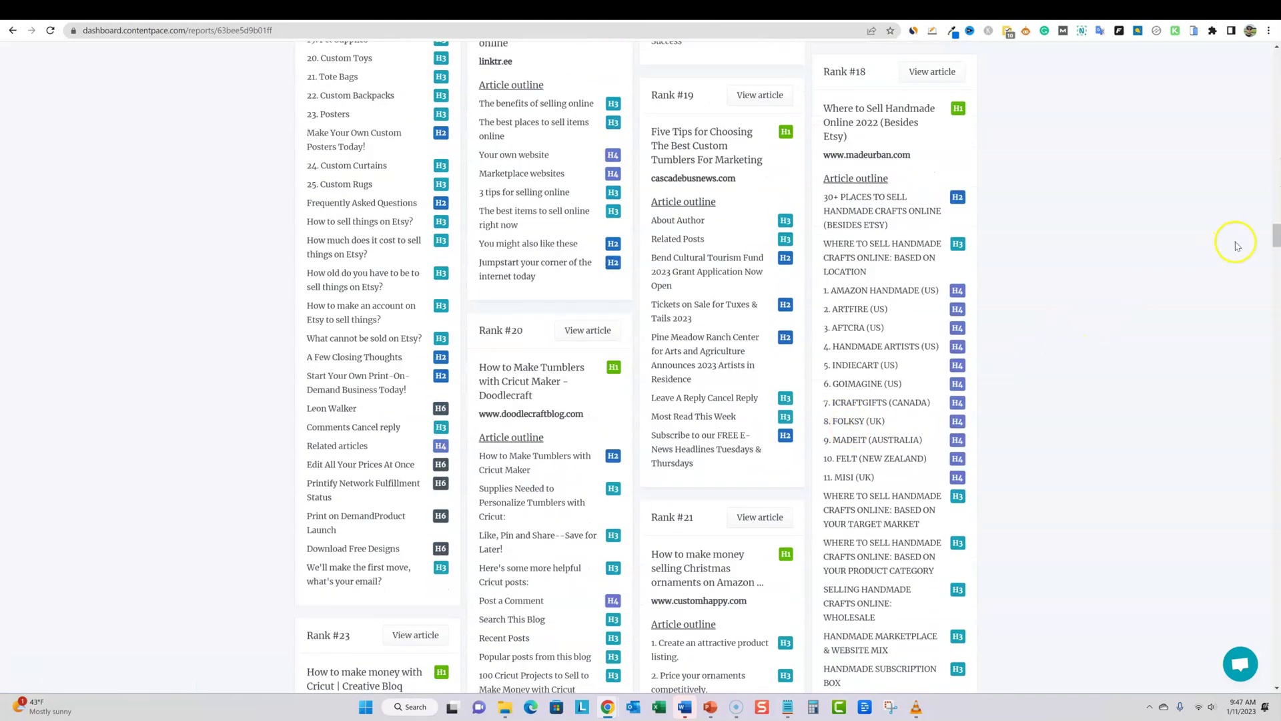
Step: Examine the report's relevant questions, NLP phrases, alt texts and outbound URLs, and return to the start of the report
{"action": "left_click_drag", "start_coordinate": [1276, 239], "coordinate": [1229, 463]}
{"action": "scroll", "coordinate": [1232, 464], "scroll_direction": "down", "scroll_amount": 2}
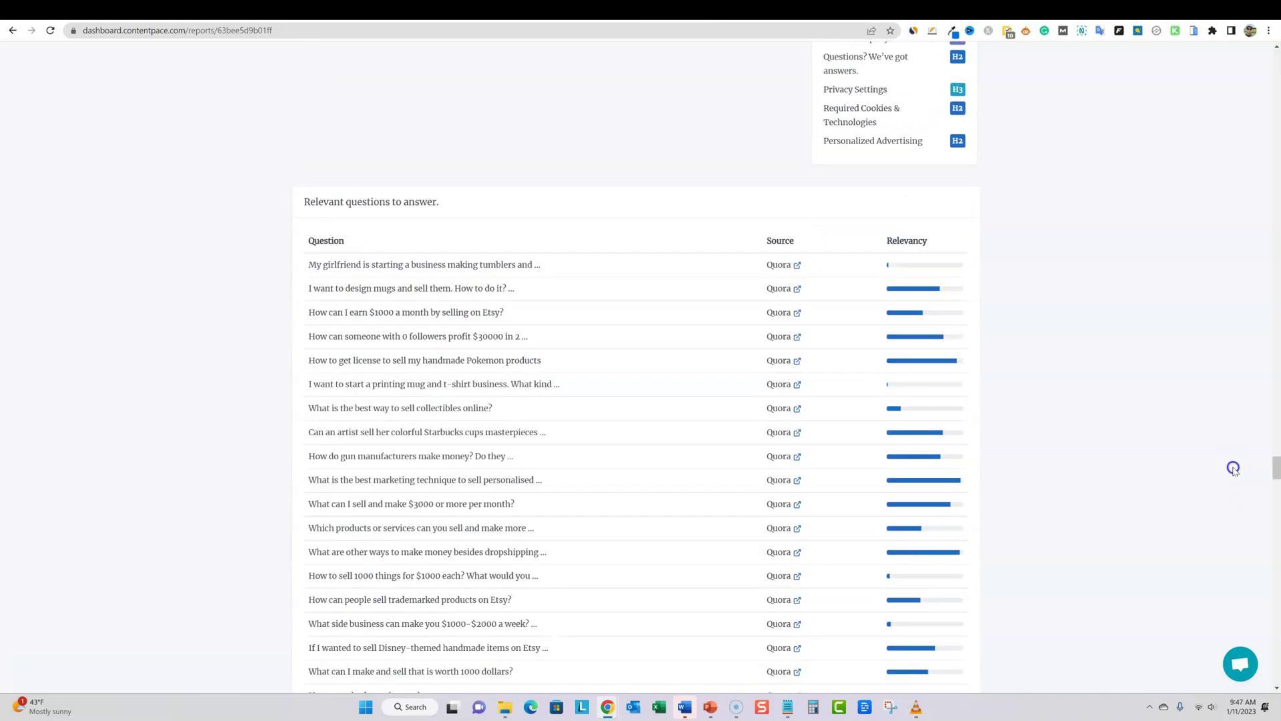
{"action": "scroll", "coordinate": [778, 388], "scroll_direction": "down", "scroll_amount": 6}
{"action": "scroll", "coordinate": [779, 388], "scroll_direction": "down", "scroll_amount": 5}
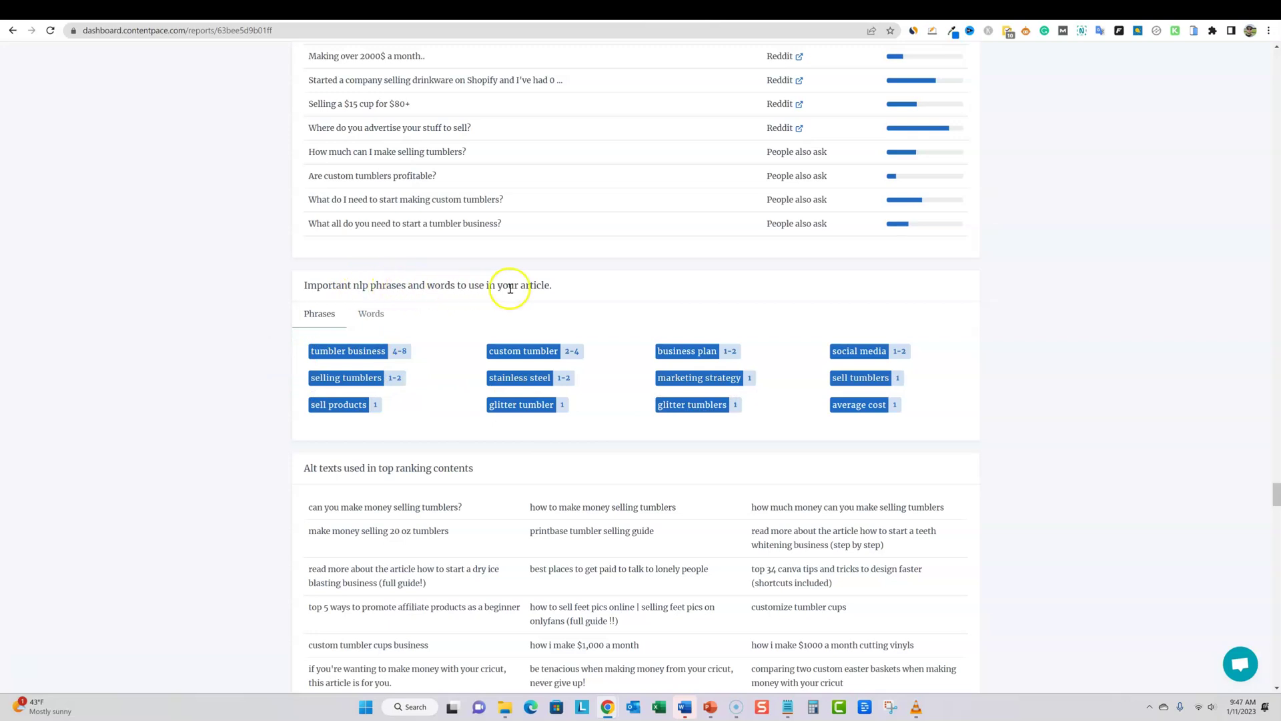
{"action": "scroll", "coordinate": [741, 391], "scroll_direction": "down", "scroll_amount": 15}
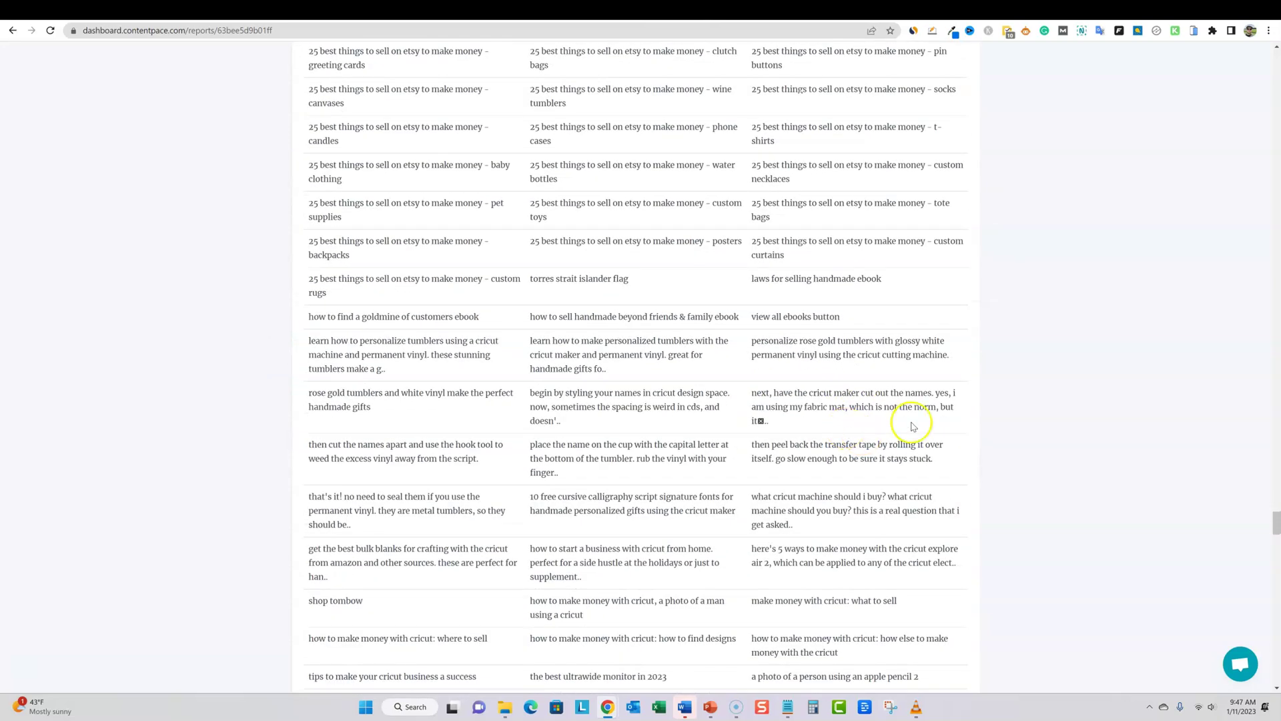
{"action": "left_click_drag", "start_coordinate": [1275, 519], "coordinate": [1264, 581]}
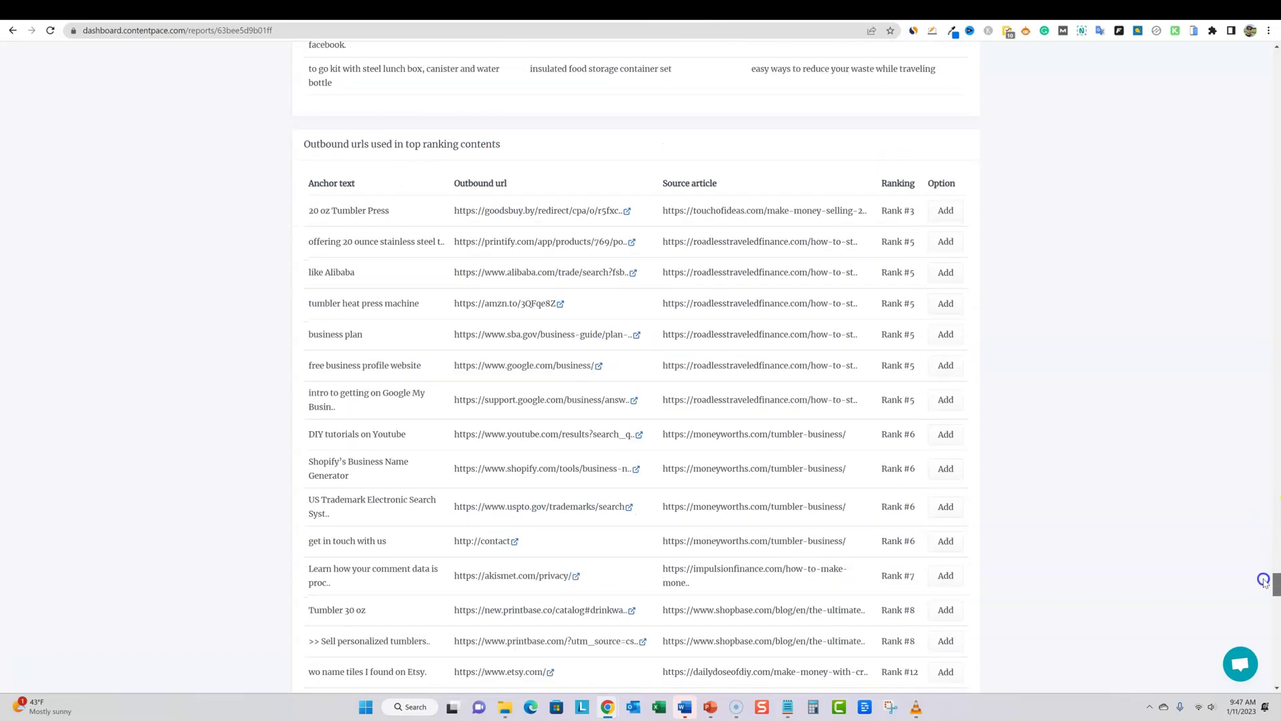
{"action": "scroll", "coordinate": [1264, 582], "scroll_direction": "down", "scroll_amount": 1}
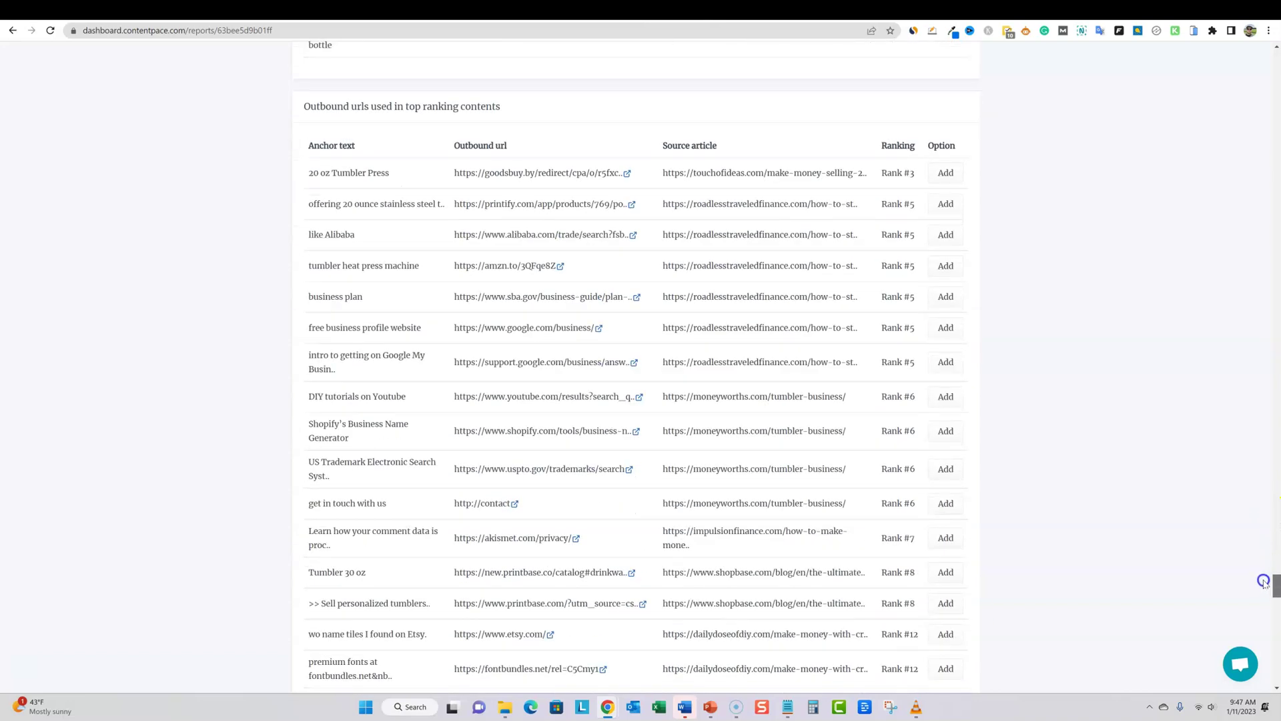
{"action": "left_click_drag", "start_coordinate": [1264, 582], "coordinate": [1272, 53]}
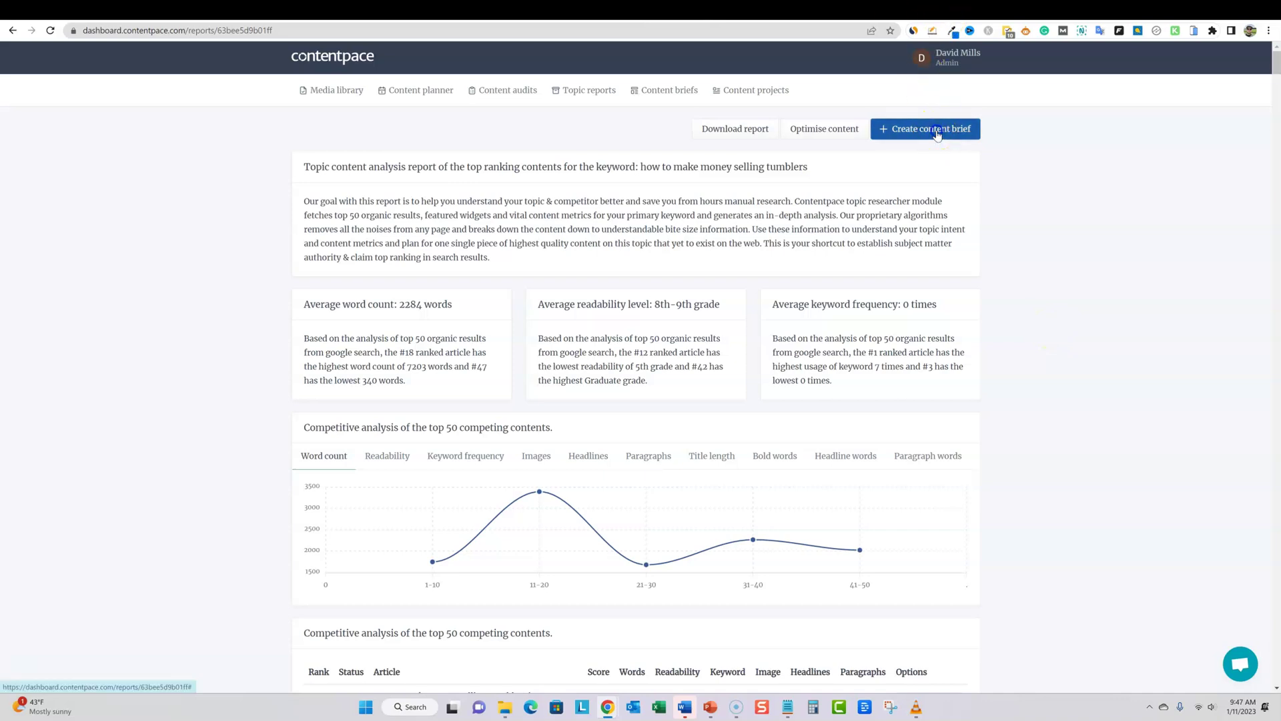
Step: Create a content brief from the tumbler report and check the suggested words and phrases in the brief editor
{"action": "left_click", "coordinate": [961, 129]}
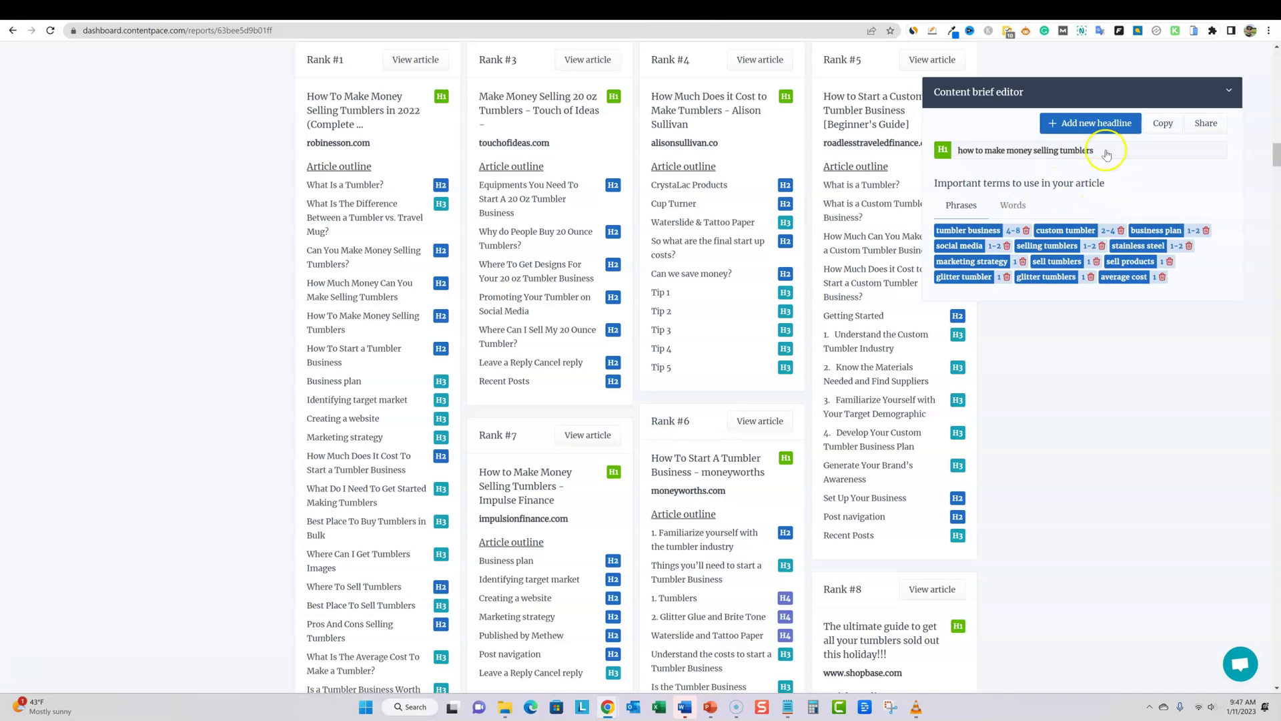
{"action": "left_click", "coordinate": [1013, 205]}
{"action": "left_click", "coordinate": [961, 205]}
Step: Add the Rank #1 H2 heading "What Is a Tumbler?" to the content brief and check it in the brief editor
{"action": "scroll", "coordinate": [1027, 226], "scroll_direction": "down", "scroll_amount": 1}
{"action": "scroll", "coordinate": [1027, 227], "scroll_direction": "up", "scroll_amount": 15}
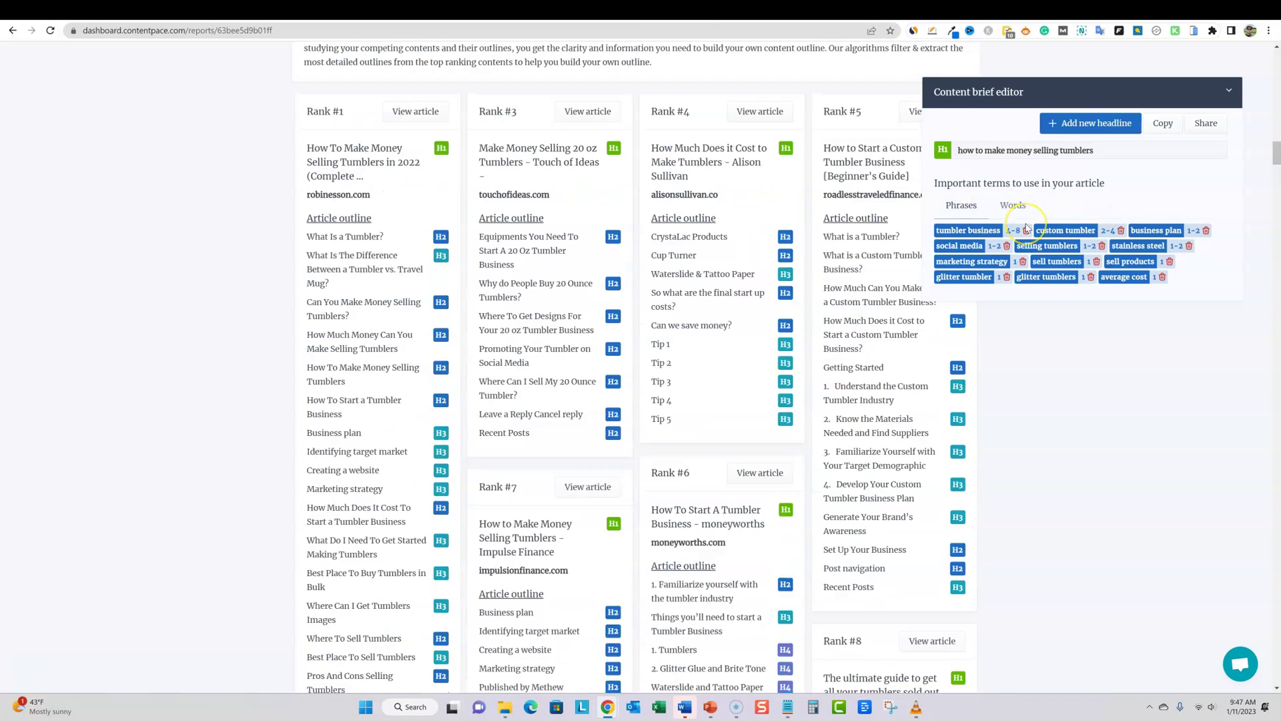
{"action": "scroll", "coordinate": [1027, 227], "scroll_direction": "up", "scroll_amount": 20}
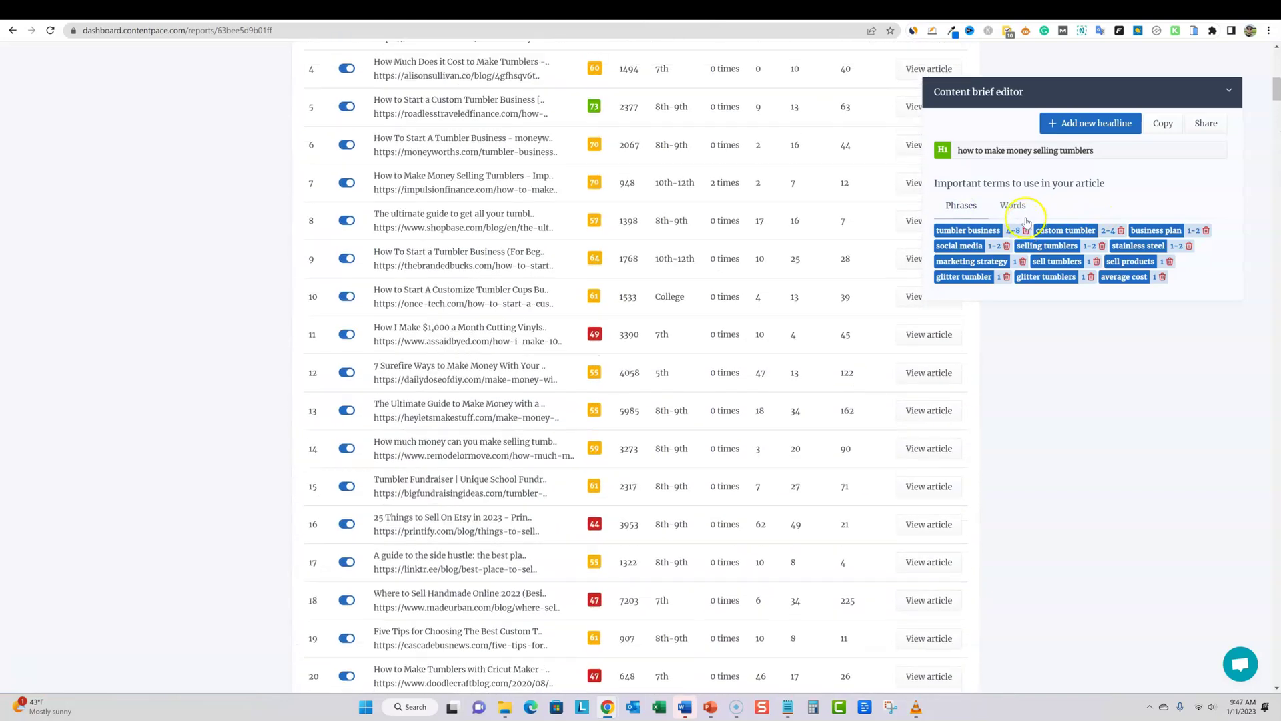
{"action": "scroll", "coordinate": [995, 229], "scroll_direction": "down", "scroll_amount": 8}
{"action": "scroll", "coordinate": [994, 229], "scroll_direction": "down", "scroll_amount": 15}
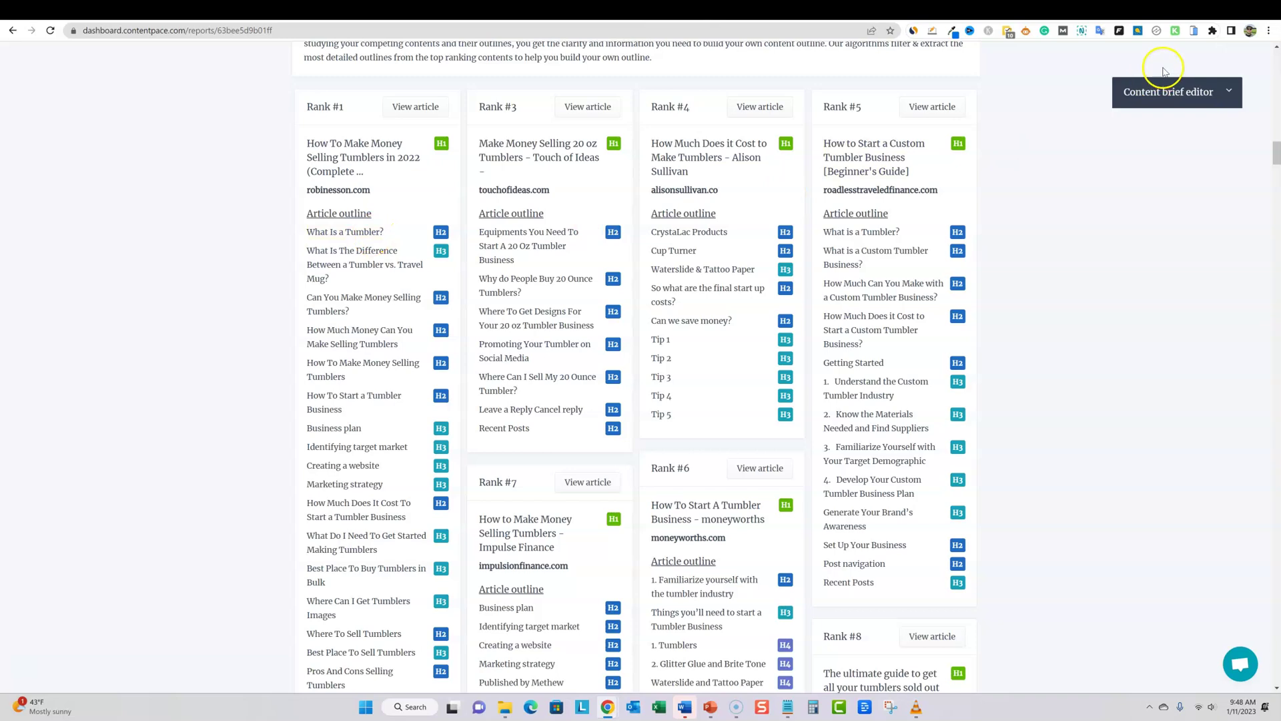
{"action": "left_click", "coordinate": [1229, 91]}
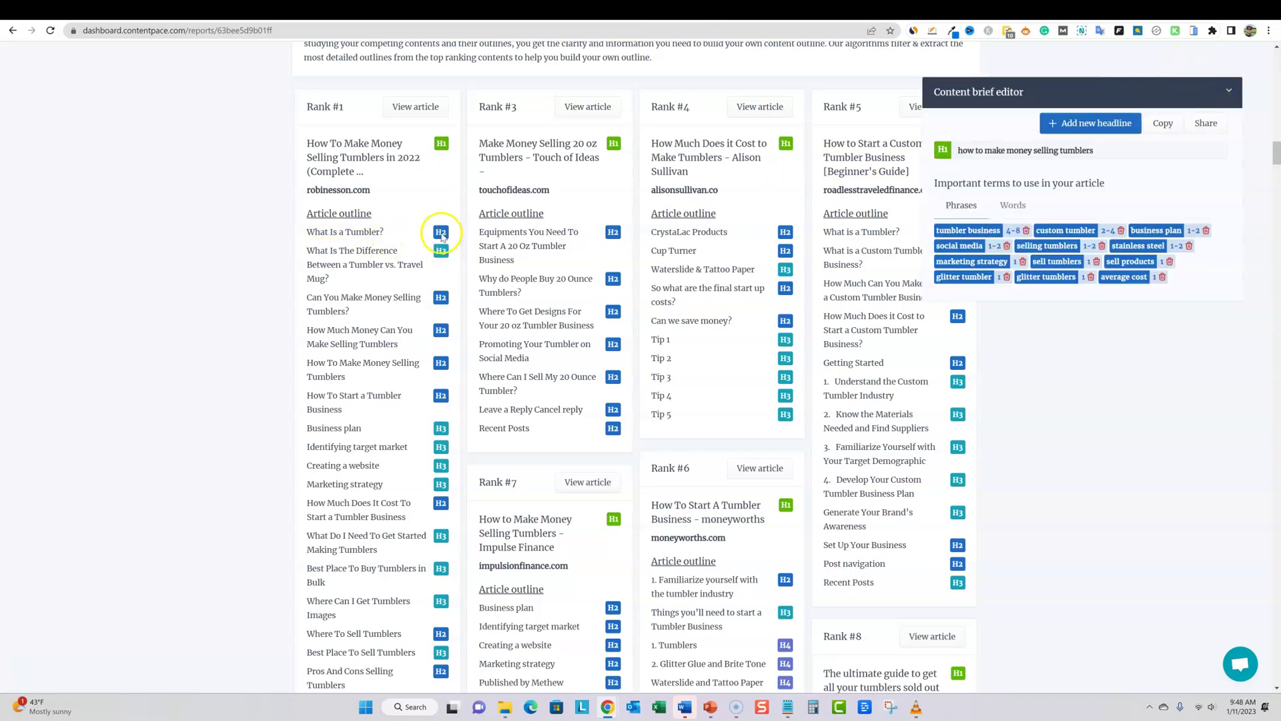
{"action": "left_click", "coordinate": [442, 234]}
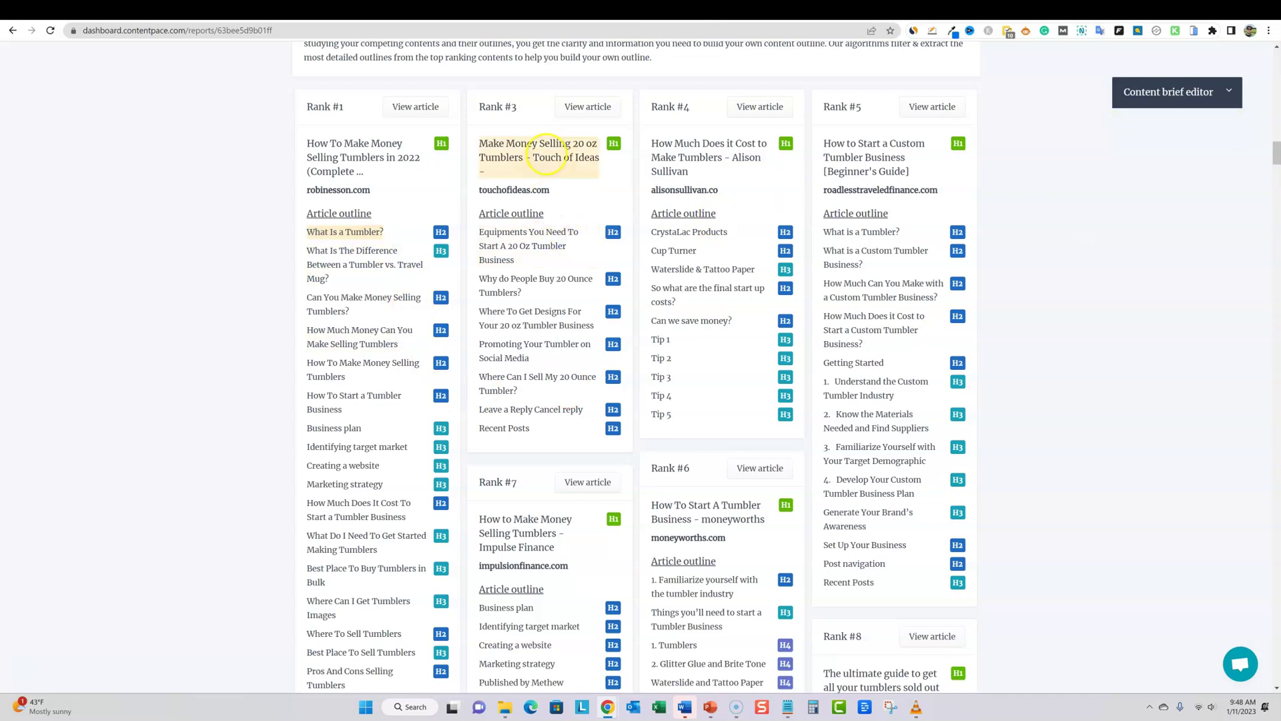
{"action": "left_click", "coordinate": [1228, 97]}
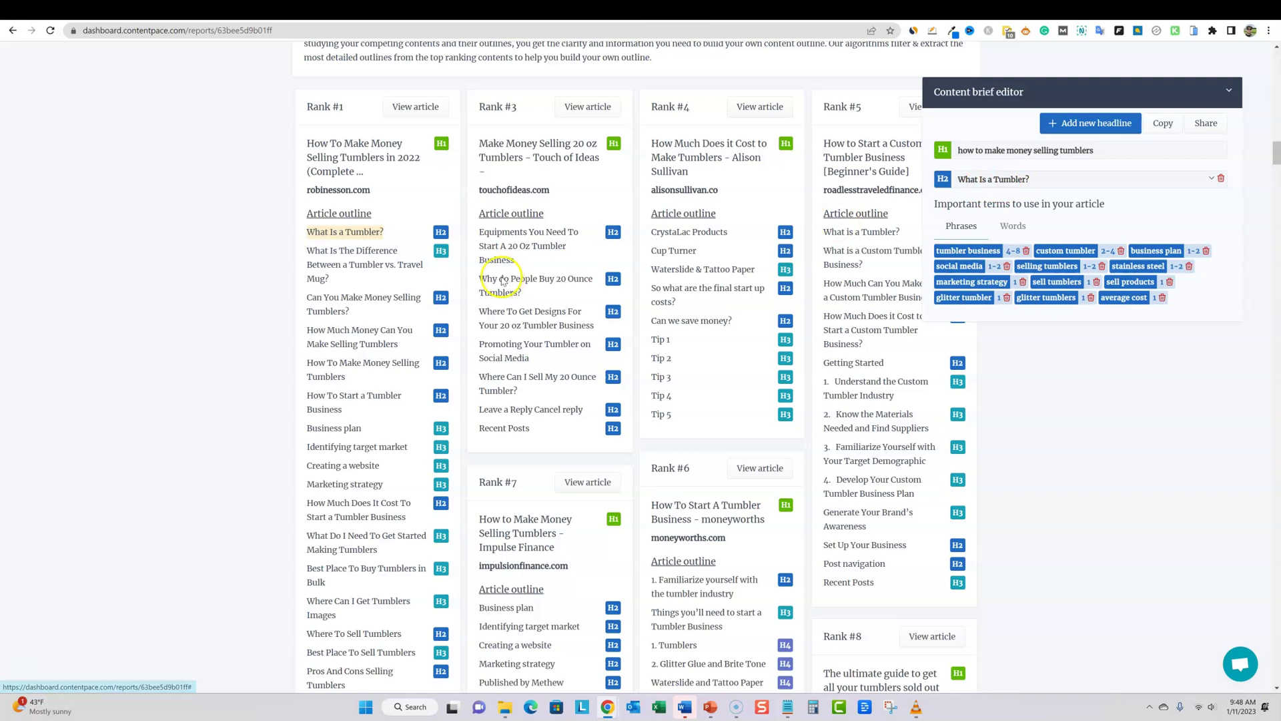
Step: Add five more Rank #1 headings to the brief, from "What Is The Difference Between a Tumbler vs. Travel Mug?" through "How To Start a Tumbler Business"
{"action": "left_click", "coordinate": [355, 254]}
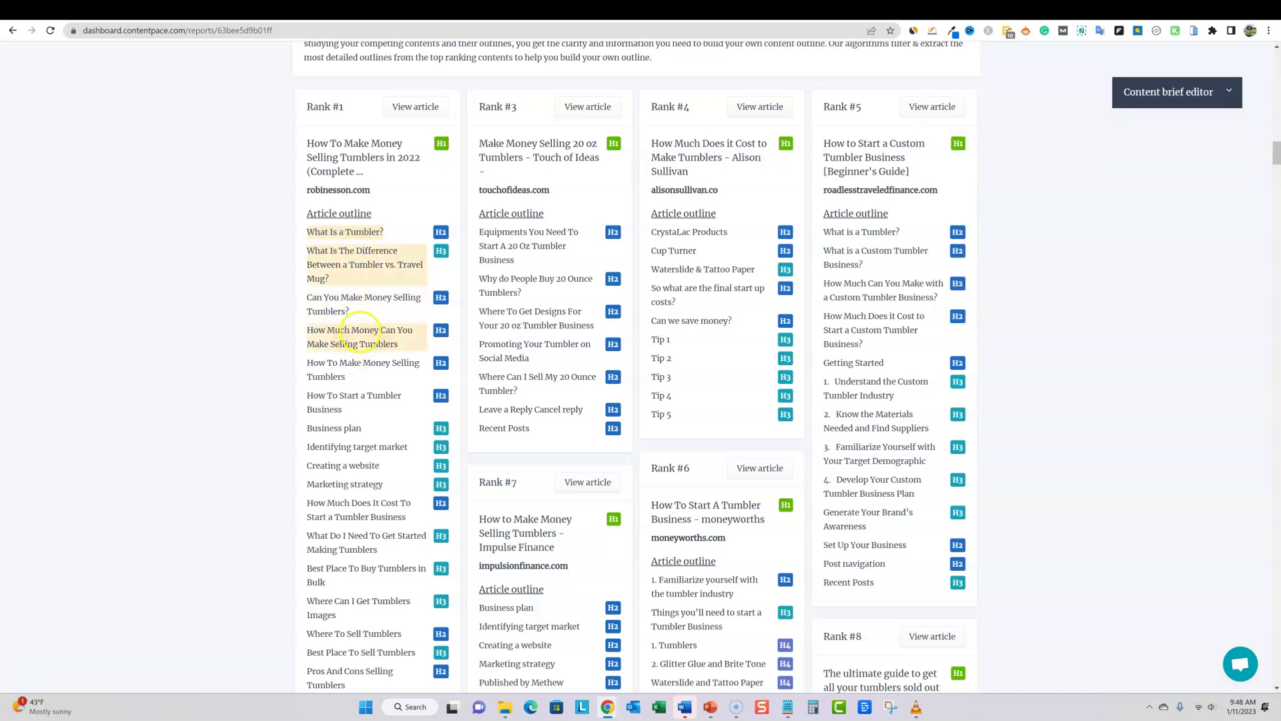
{"action": "left_click", "coordinate": [337, 305]}
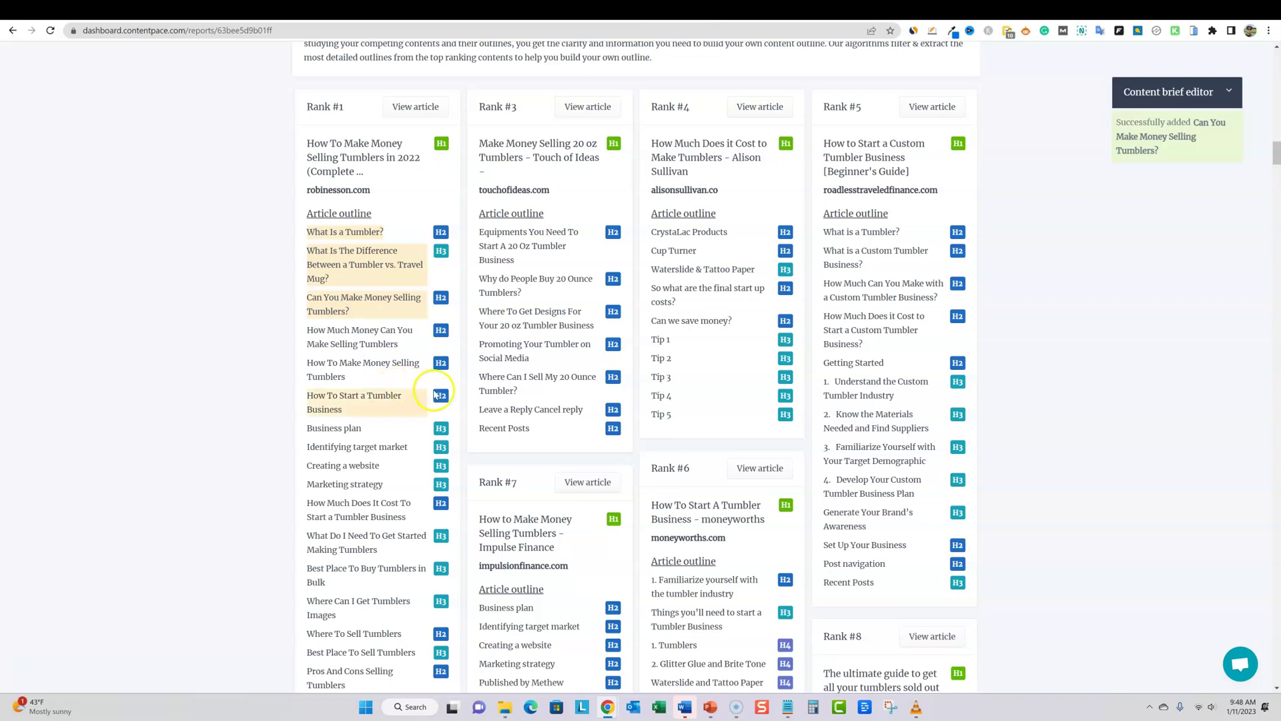
{"action": "left_click", "coordinate": [339, 342]}
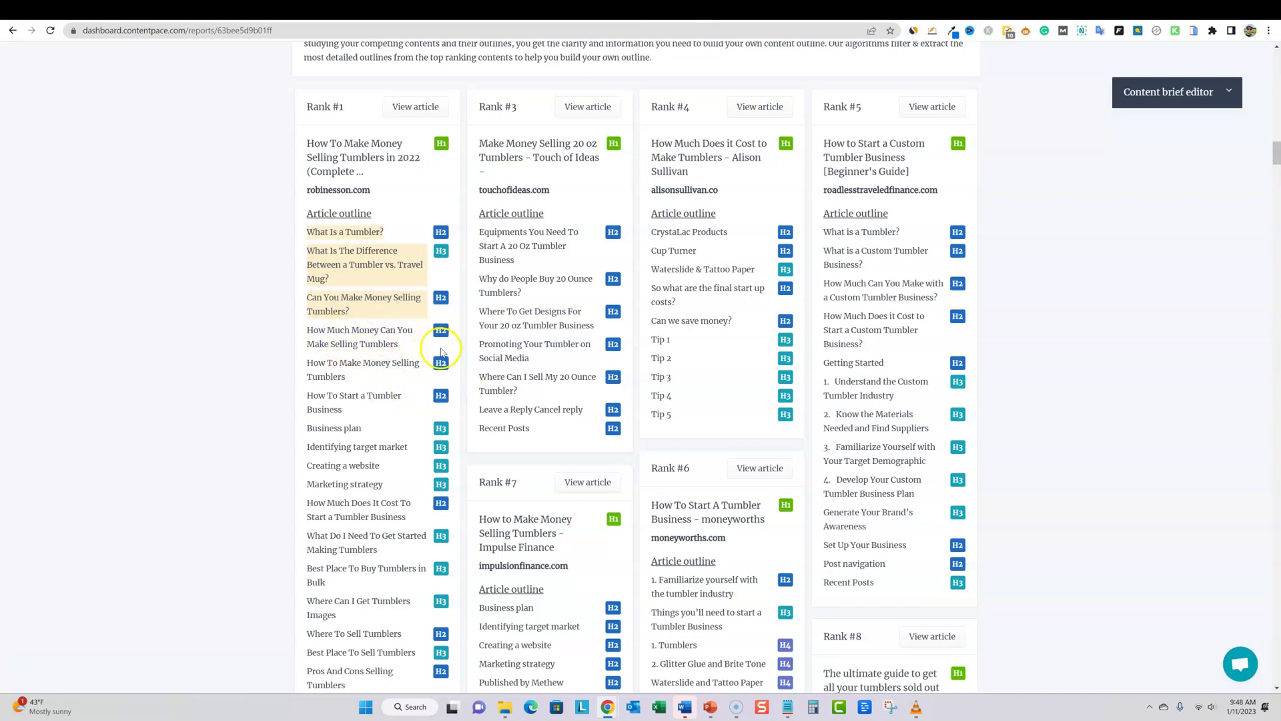
{"action": "left_click", "coordinate": [356, 369]}
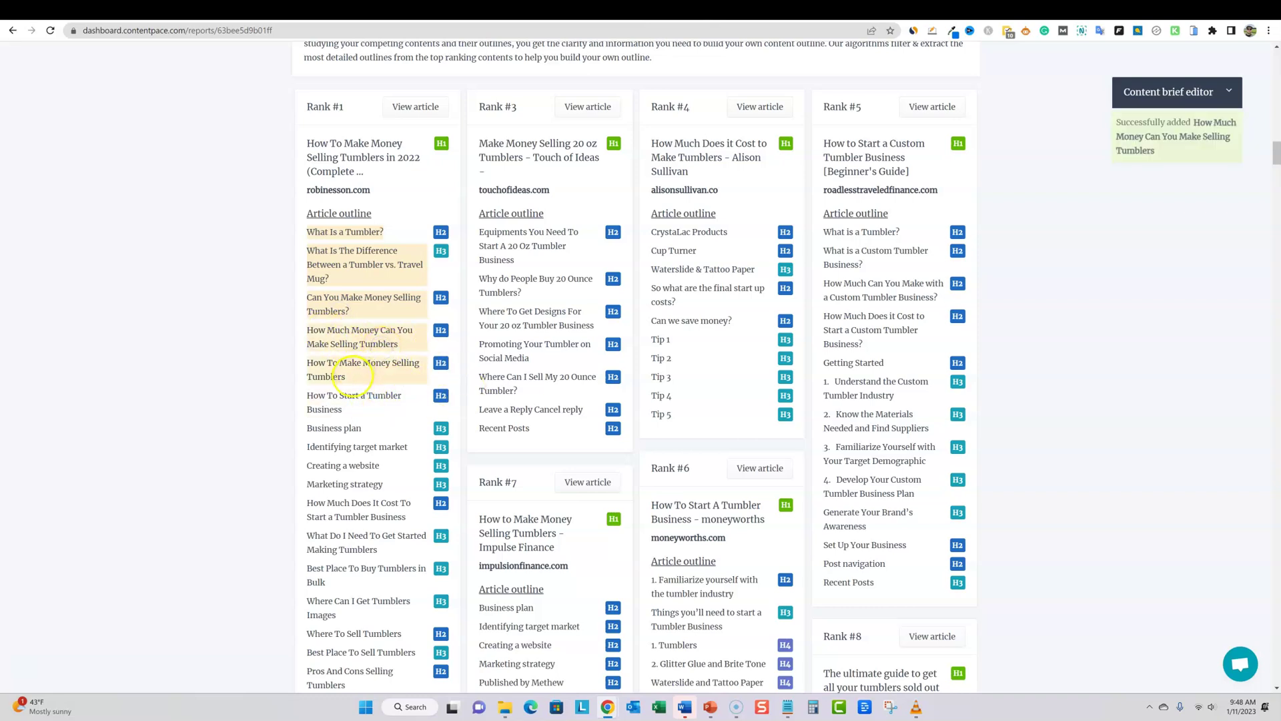
{"action": "left_click", "coordinate": [358, 374]}
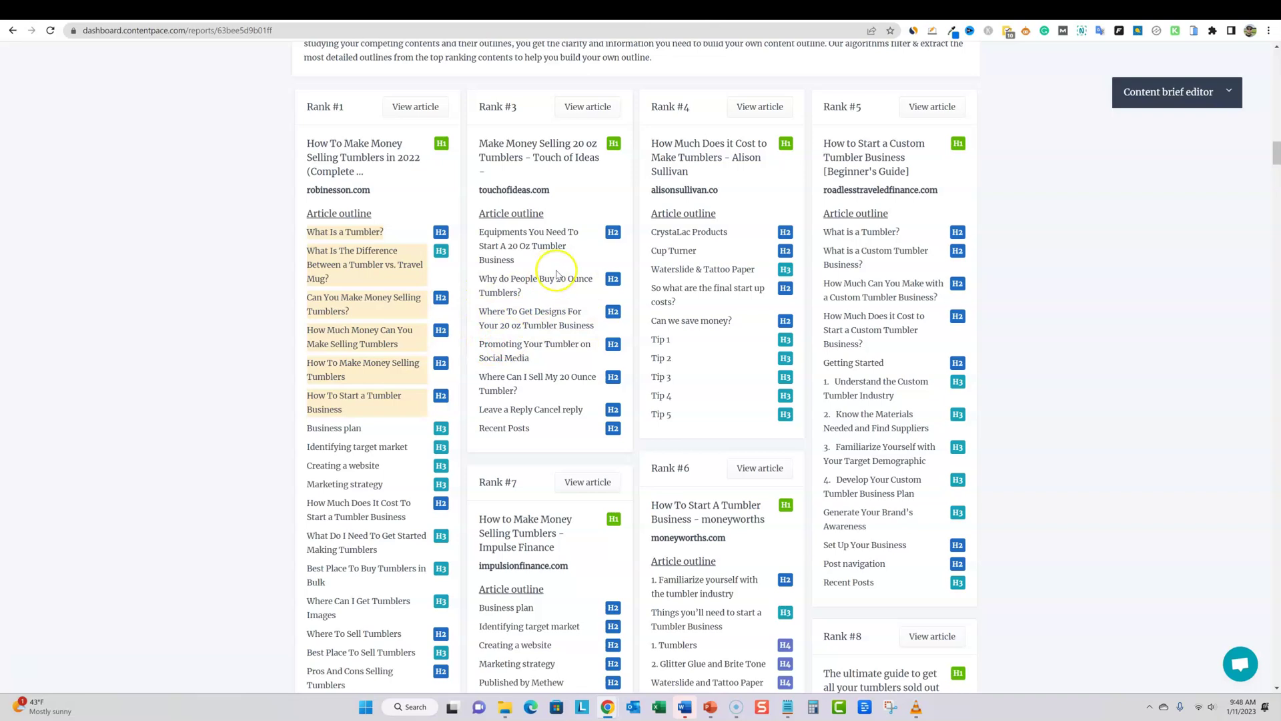
Step: Add the Rank #3 headings on equipment needed, why people buy 20 ounce tumblers and where to sell a 20 ounce tumbler to the brief
{"action": "left_click", "coordinate": [534, 251]}
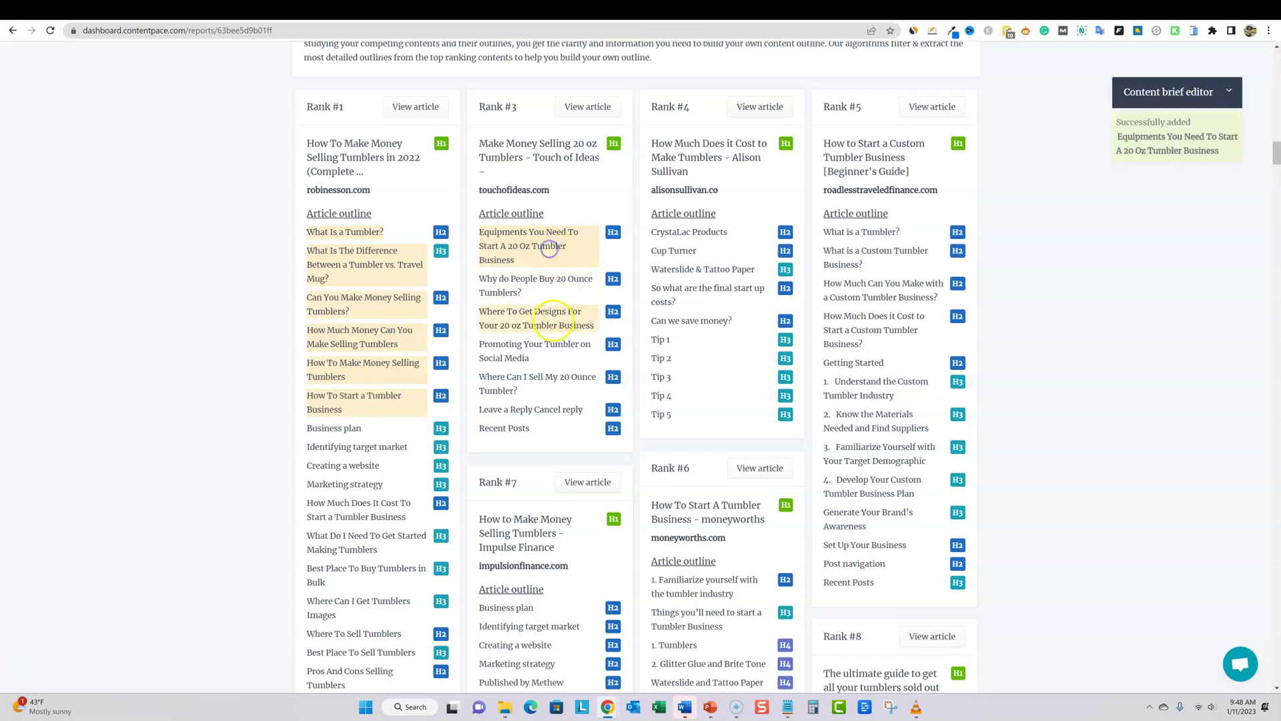
{"action": "left_click", "coordinate": [531, 287]}
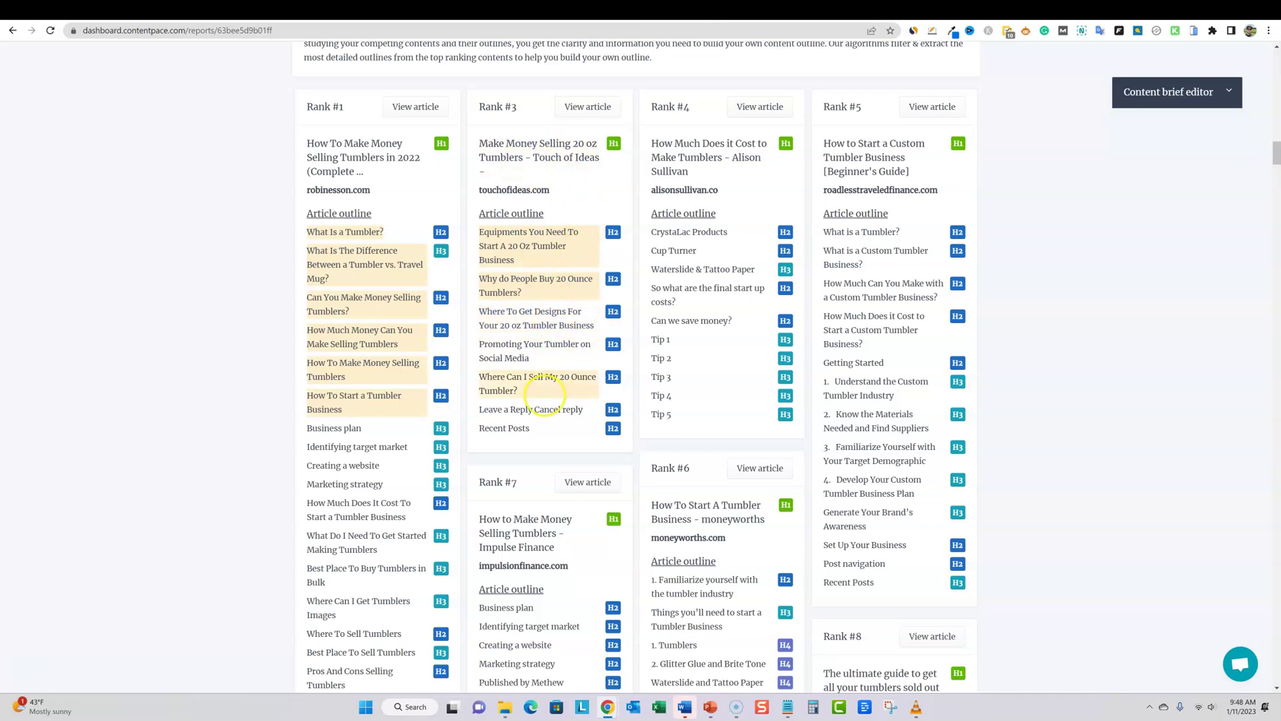
{"action": "left_click", "coordinate": [549, 385]}
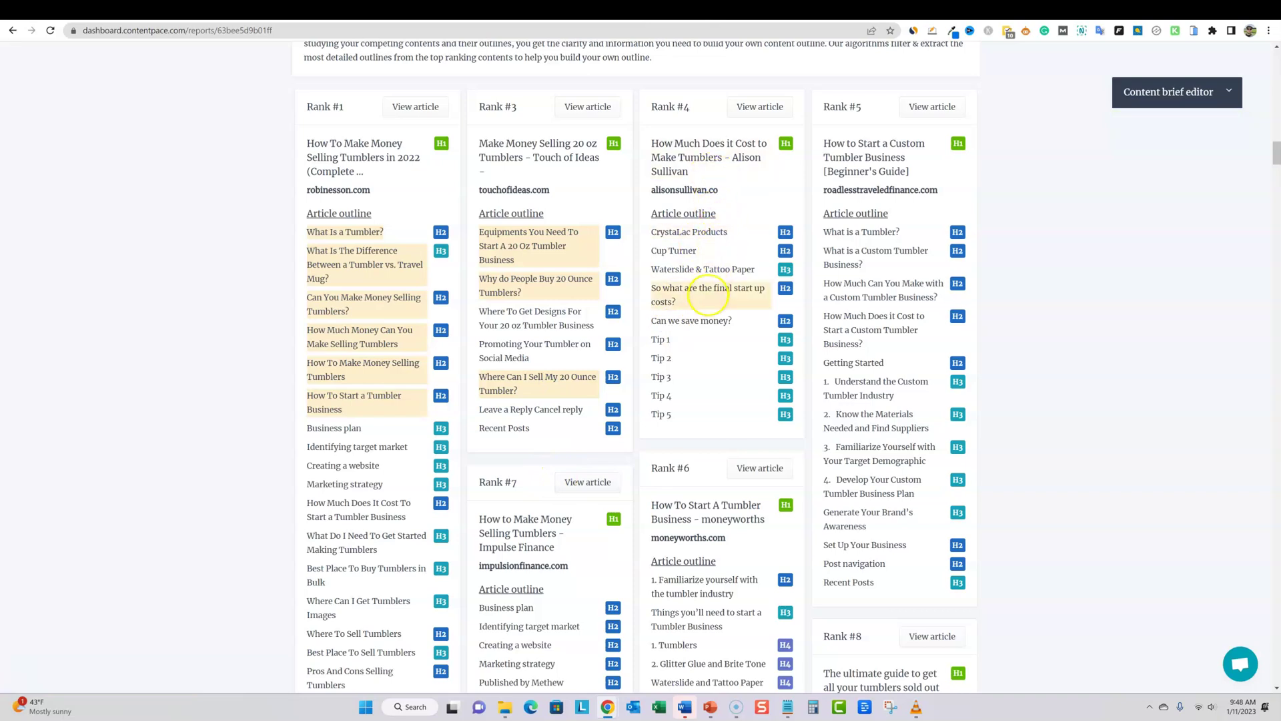
Step: Add the Rank #5 heading "What is a Custom Tumbler Business?" to the content brief
{"action": "scroll", "coordinate": [714, 321], "scroll_direction": "down", "scroll_amount": 1}
{"action": "scroll", "coordinate": [721, 326], "scroll_direction": "up", "scroll_amount": 2}
{"action": "scroll", "coordinate": [721, 326], "scroll_direction": "down", "scroll_amount": 1}
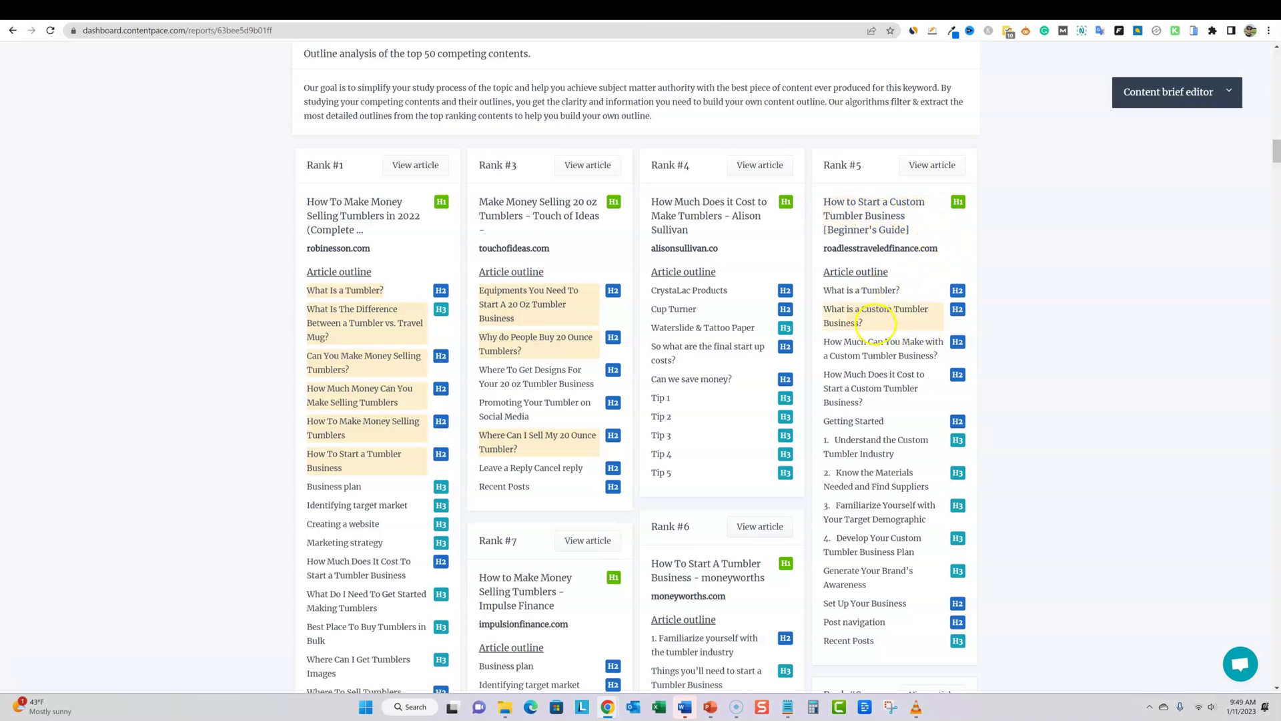
{"action": "left_click", "coordinate": [873, 321]}
Step: Add the Rank #6 headings on selling tumblers online, packaging for a tumbler business and promoting a tumbler business to the brief
{"action": "scroll", "coordinate": [765, 589], "scroll_direction": "down", "scroll_amount": 1}
{"action": "scroll", "coordinate": [765, 589], "scroll_direction": "down", "scroll_amount": 6}
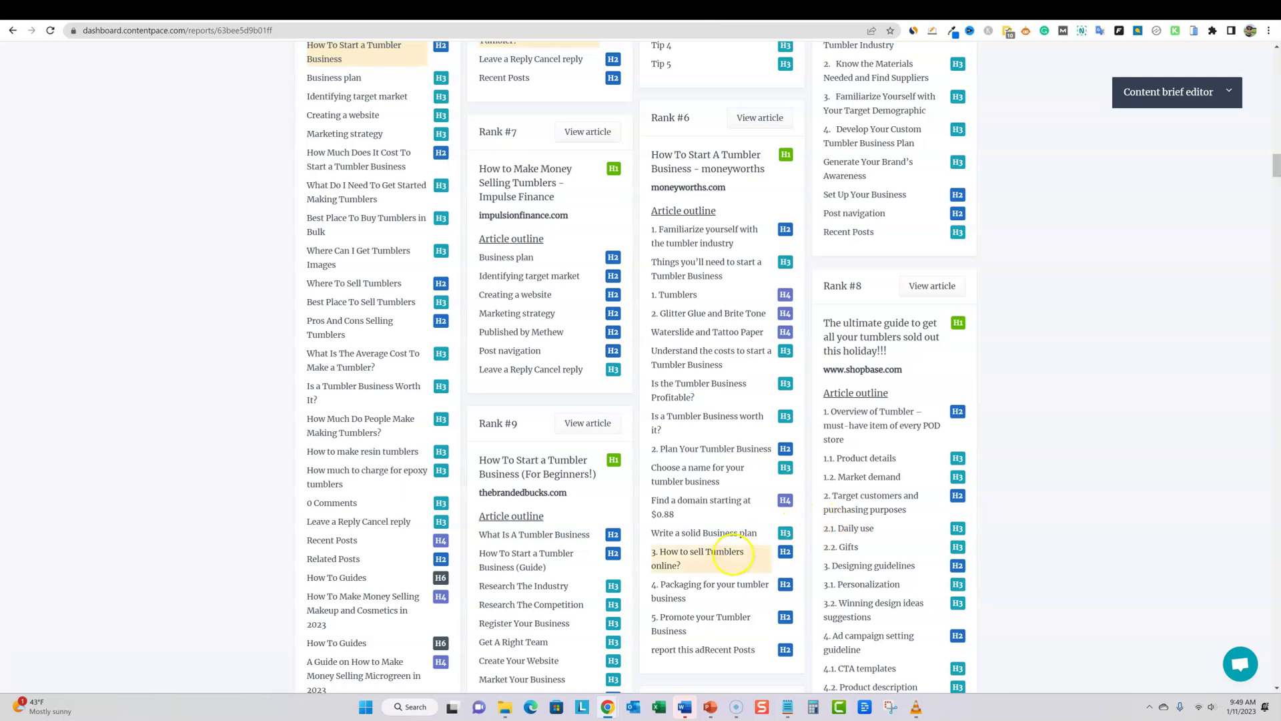
{"action": "left_click", "coordinate": [732, 556]}
{"action": "left_click", "coordinate": [741, 589]}
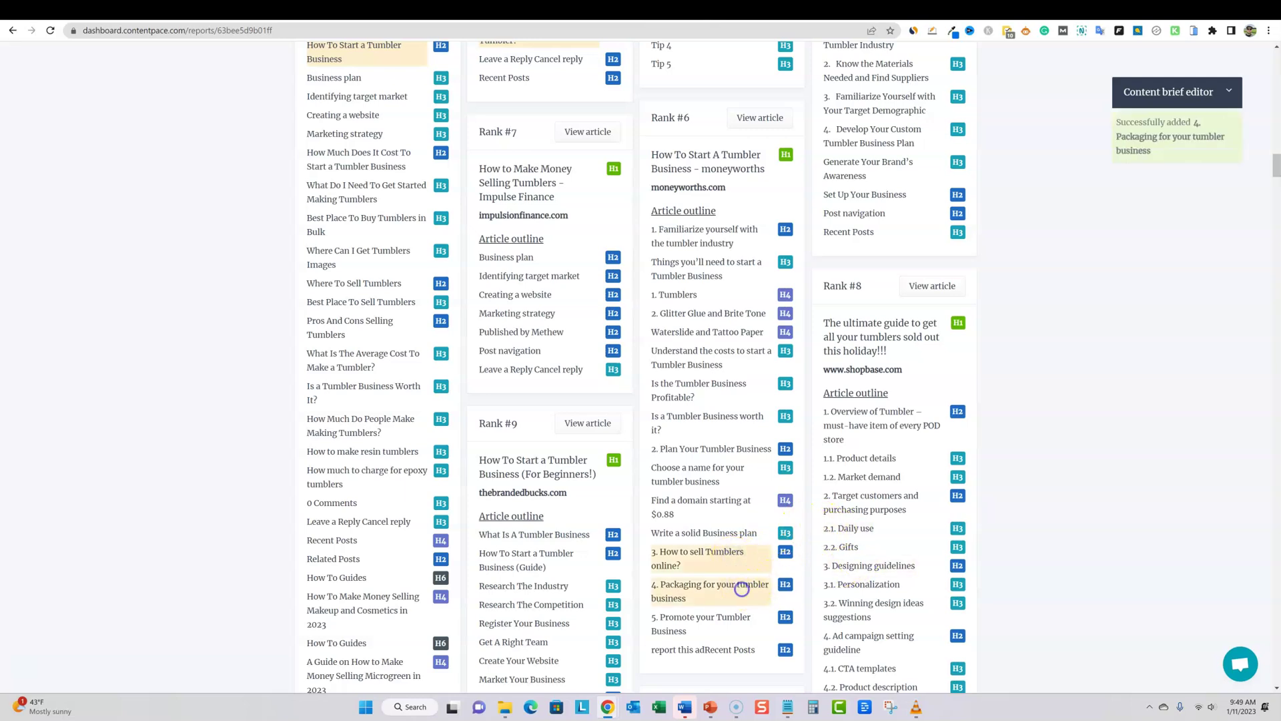
{"action": "scroll", "coordinate": [558, 544], "scroll_direction": "down", "scroll_amount": 12}
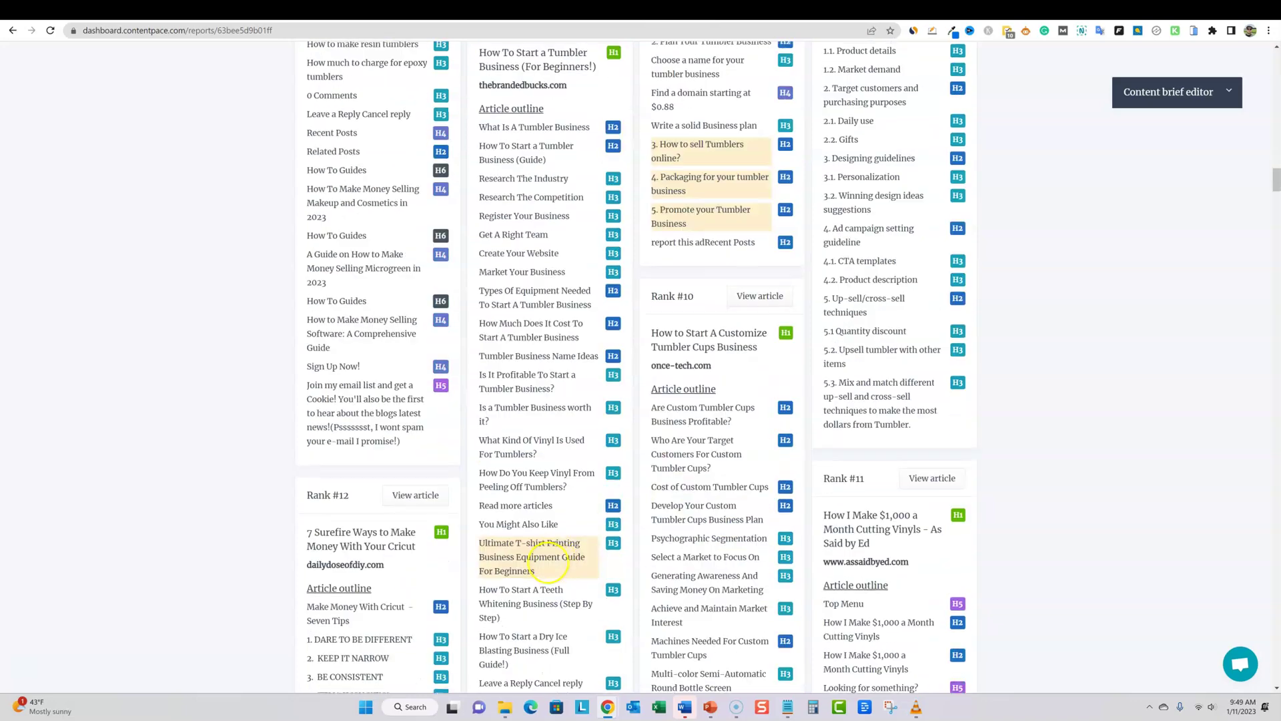
Step: Add the relevant questions on designing mugs, selling drinkware on Shopify and a girlfriend's tumbler business to the brief
{"action": "scroll", "coordinate": [558, 544], "scroll_direction": "down", "scroll_amount": 20}
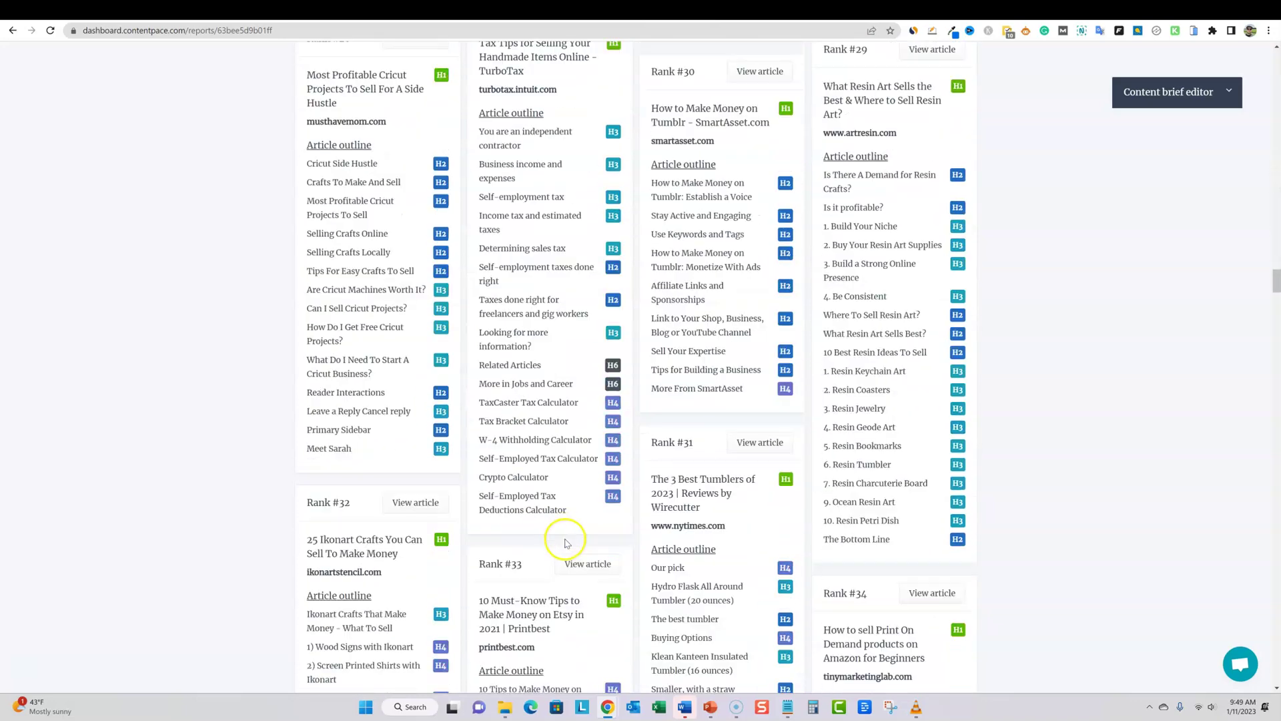
{"action": "scroll", "coordinate": [565, 539], "scroll_direction": "down", "scroll_amount": 20}
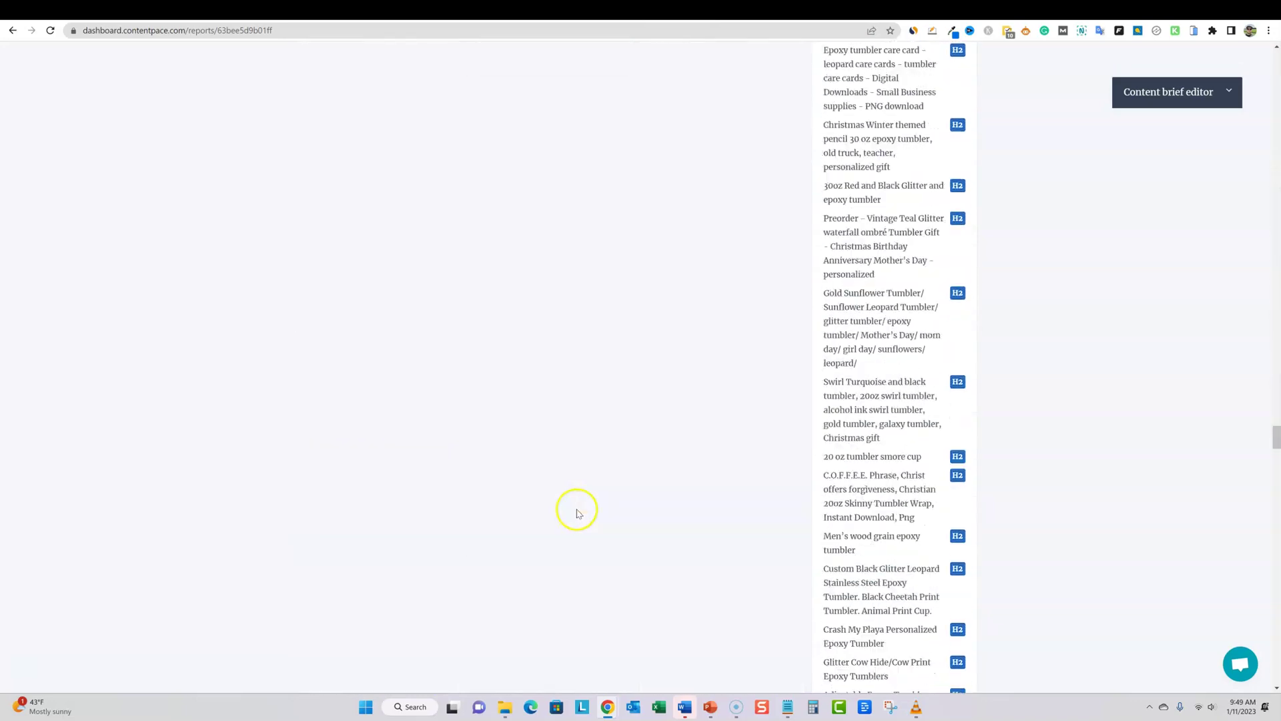
{"action": "scroll", "coordinate": [577, 507], "scroll_direction": "up", "scroll_amount": 5}
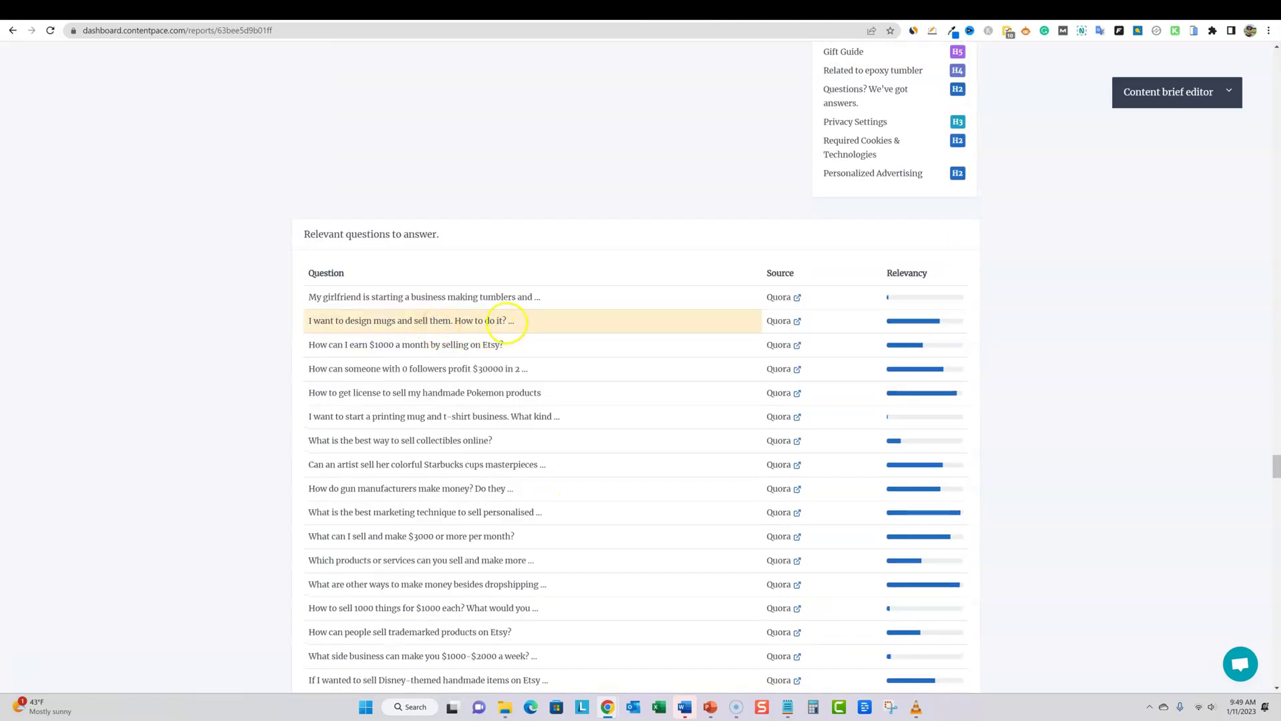
{"action": "left_click", "coordinate": [508, 322]}
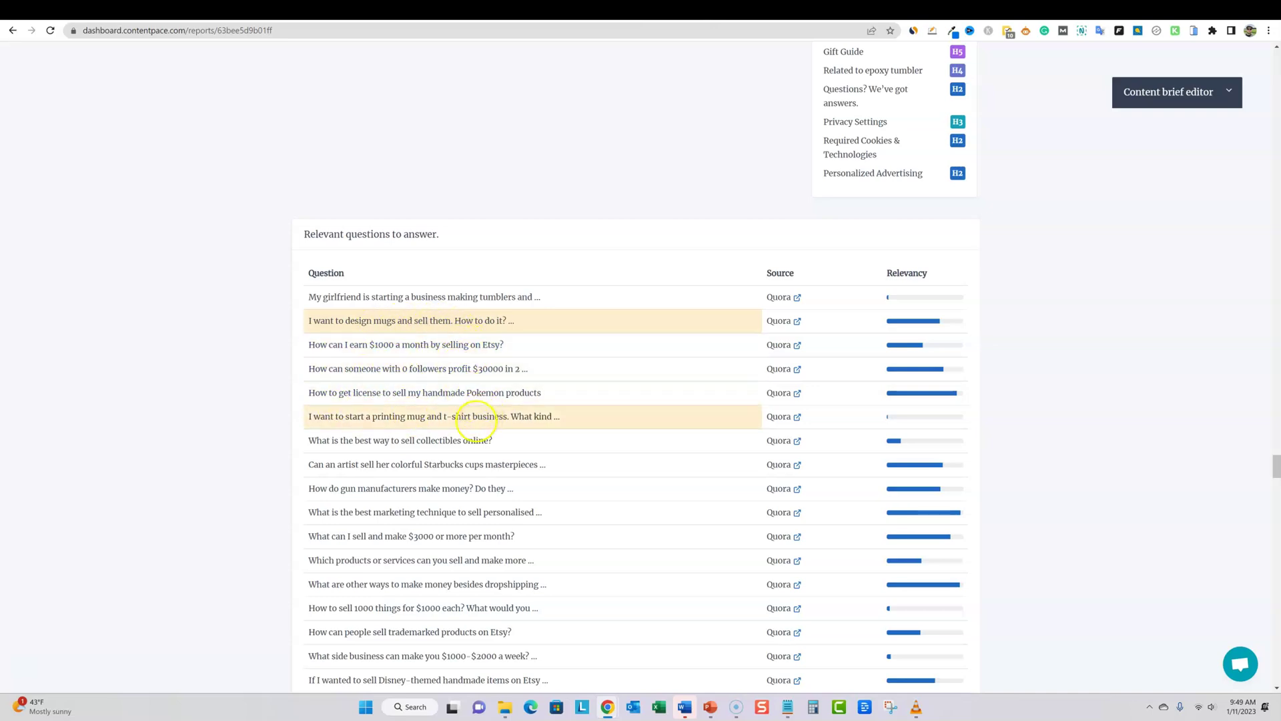
{"action": "scroll", "coordinate": [465, 465], "scroll_direction": "down", "scroll_amount": 4}
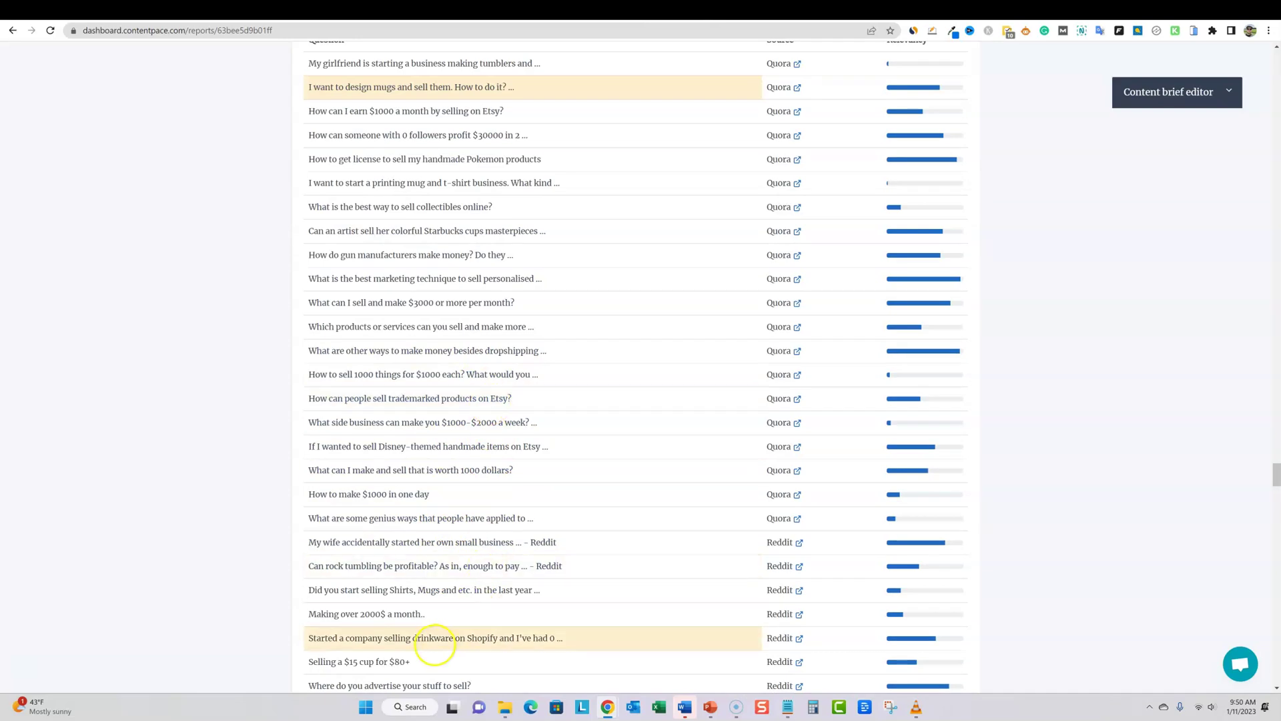
{"action": "left_click", "coordinate": [434, 639]}
{"action": "scroll", "coordinate": [452, 450], "scroll_direction": "up", "scroll_amount": 6}
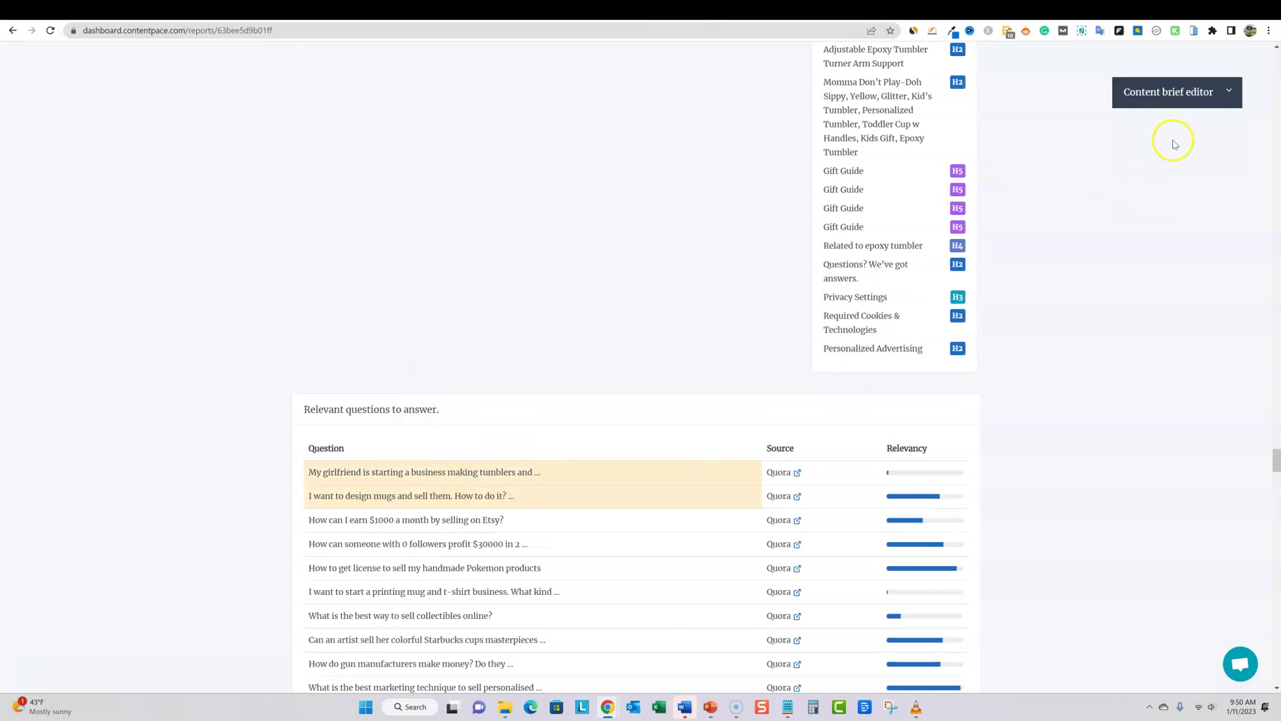
Step: Check the collected headings in the content brief editor and copy the brief's public share URL
{"action": "left_click", "coordinate": [1232, 95]}
{"action": "scroll", "coordinate": [1141, 267], "scroll_direction": "down", "scroll_amount": 1}
{"action": "scroll", "coordinate": [1052, 457], "scroll_direction": "up", "scroll_amount": 1}
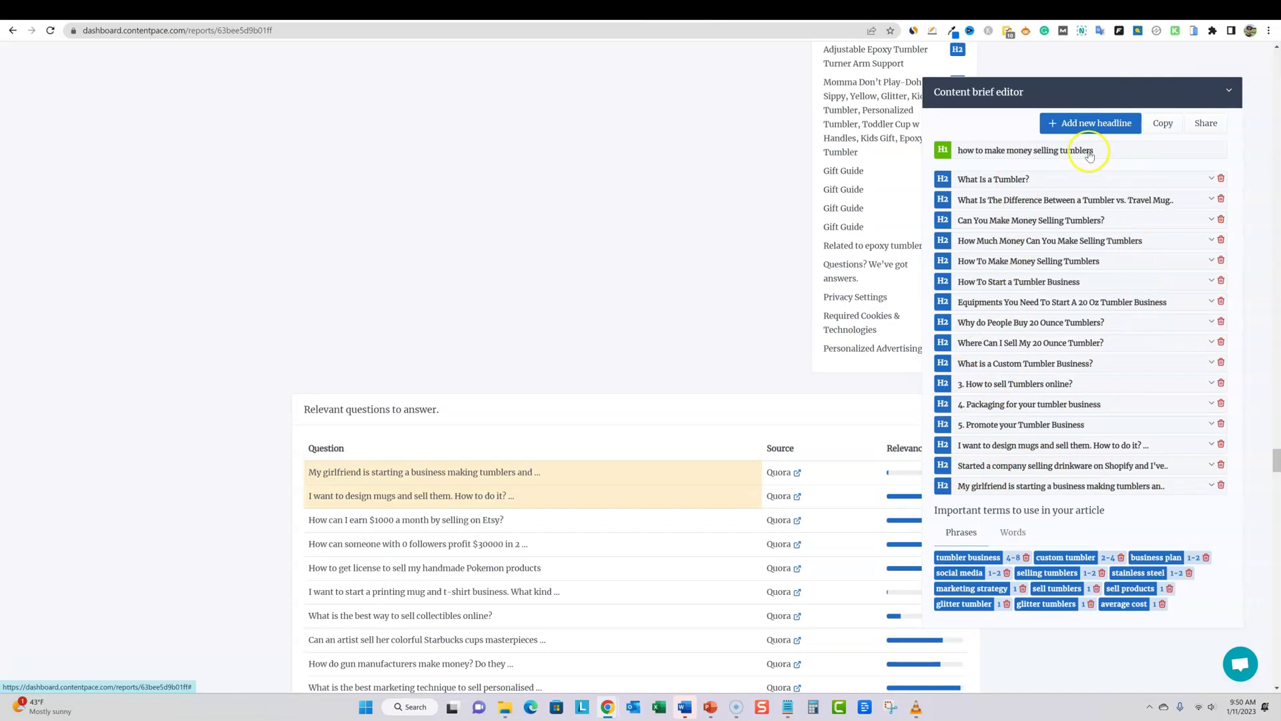
{"action": "left_click", "coordinate": [1207, 125]}
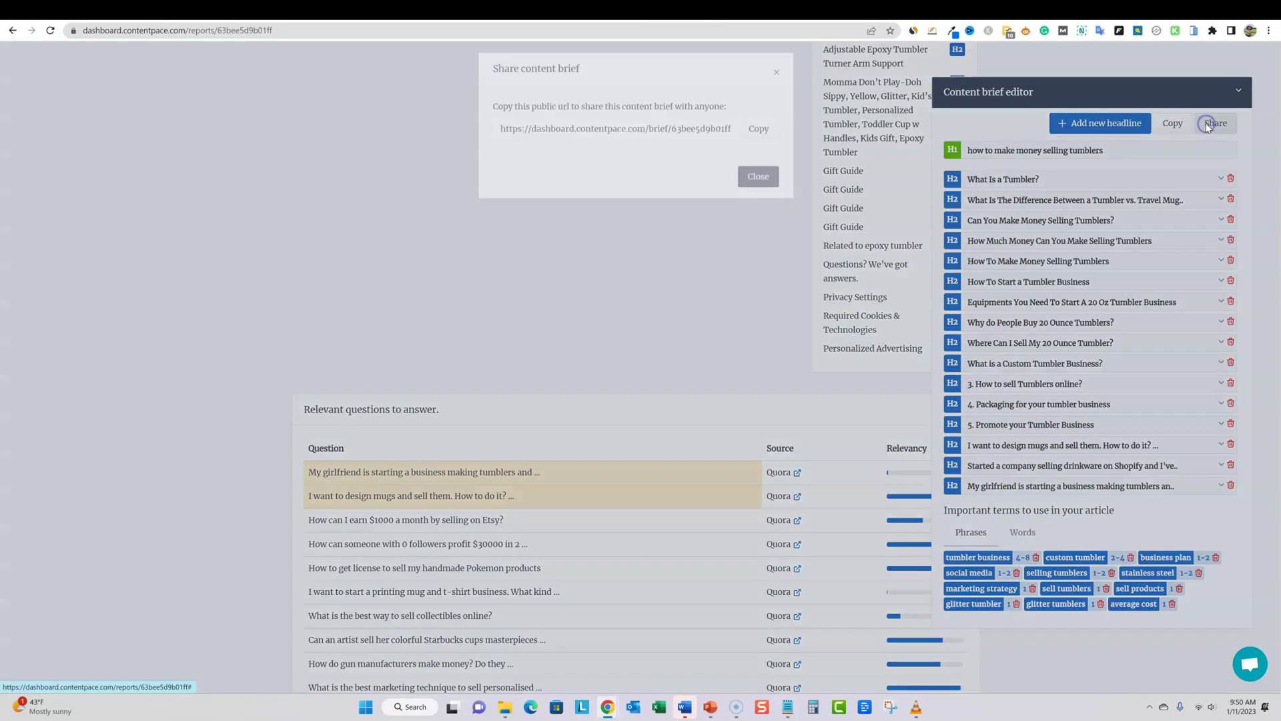
{"action": "left_click", "coordinate": [758, 134]}
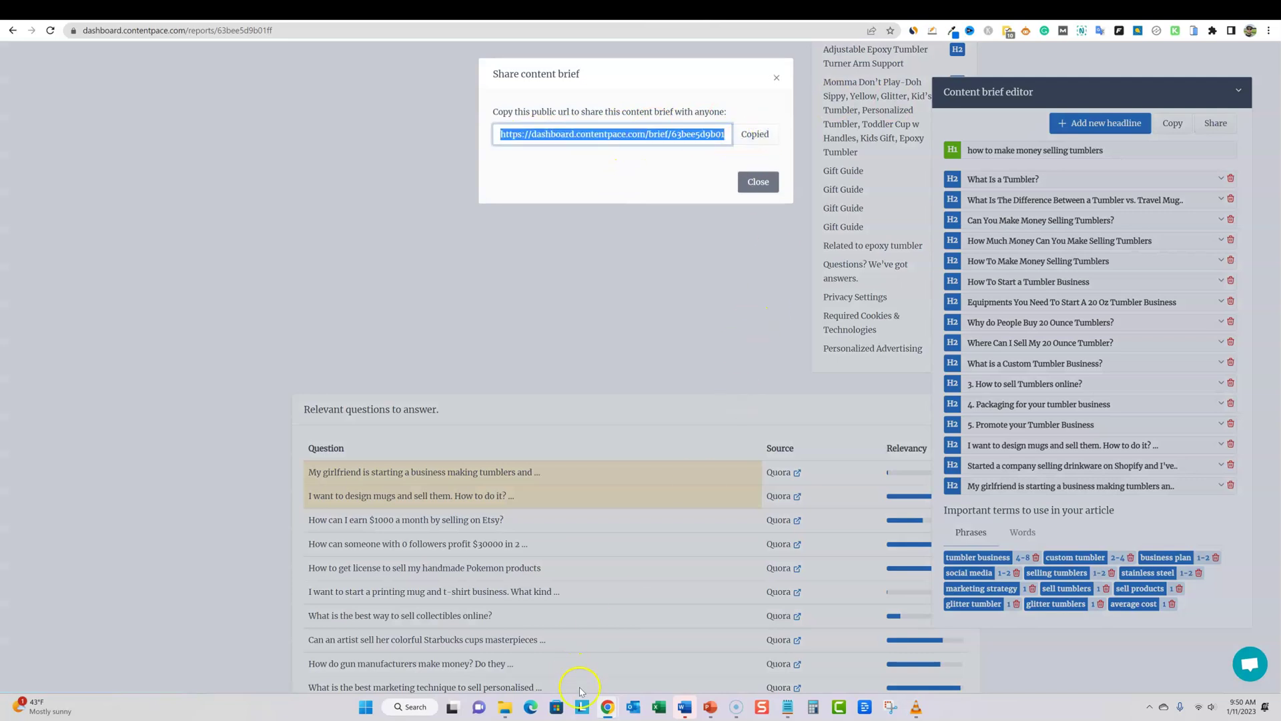
Step: Open the shared brief URL in a new Incognito window and review its headings, NLP phrases and reference articles
{"action": "right_click", "coordinate": [607, 709]}
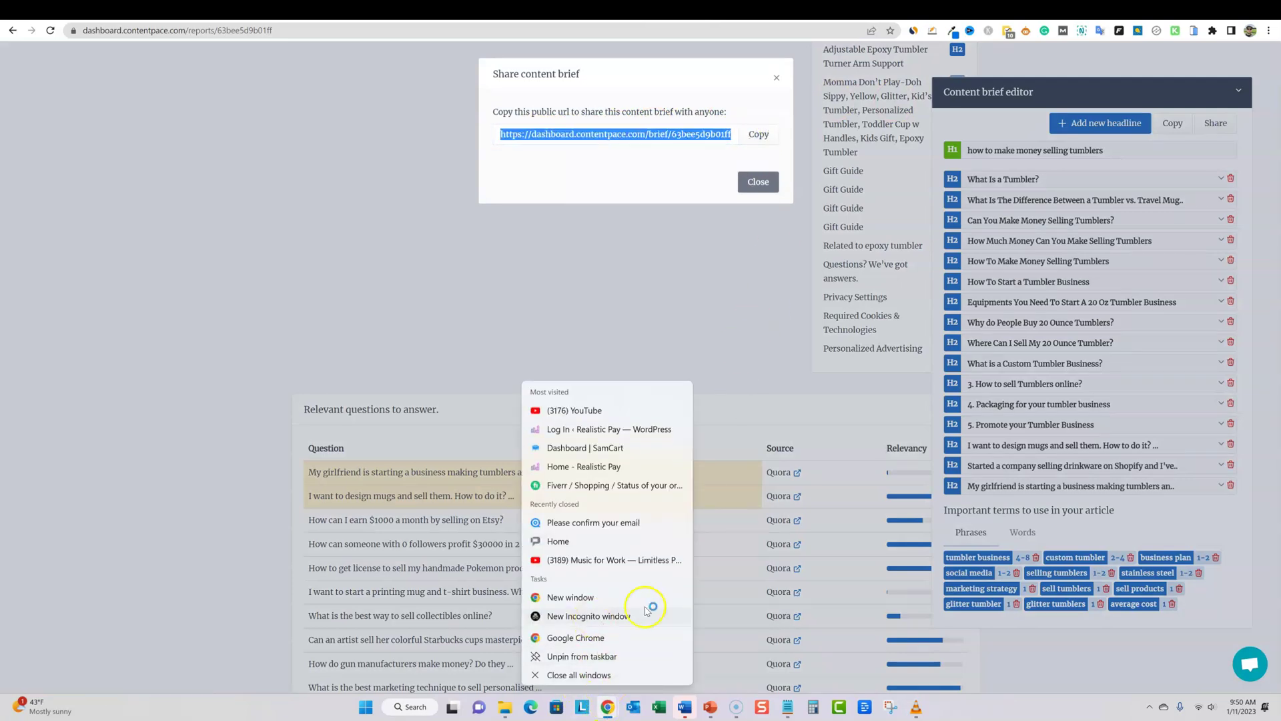
{"action": "left_click", "coordinate": [587, 616]}
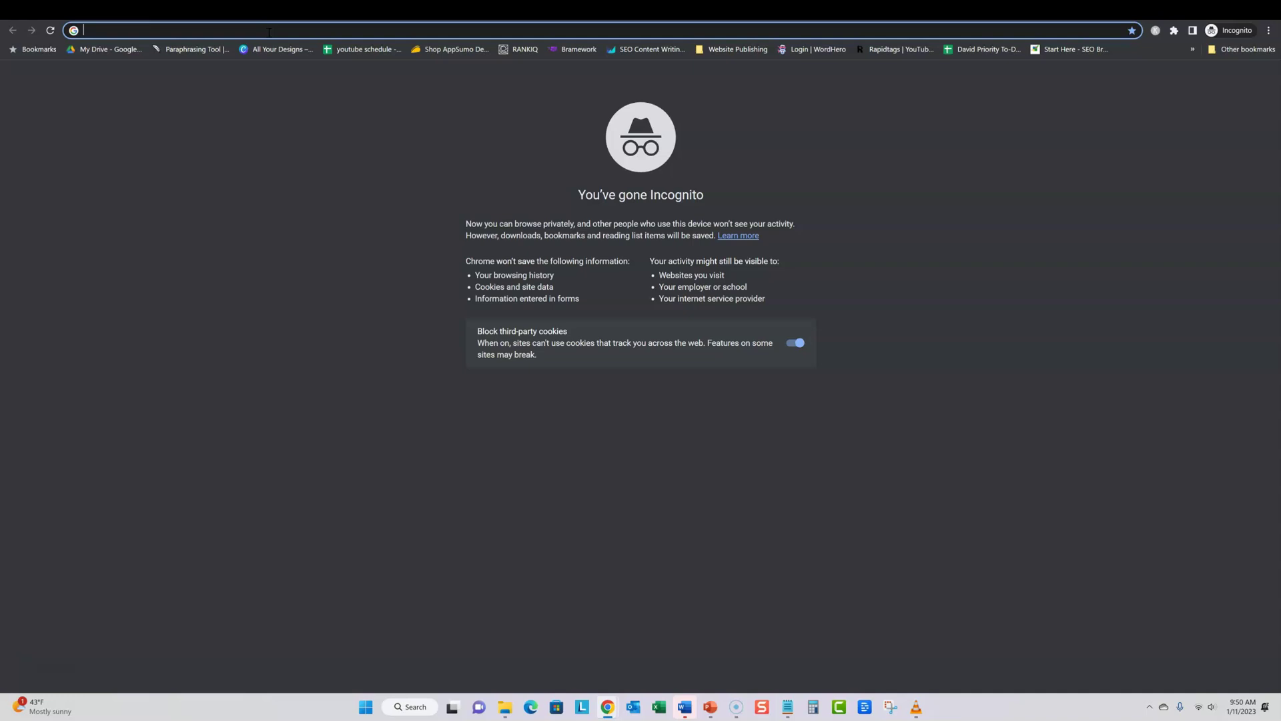
{"action": "key", "text": "ctrl+v"}
{"action": "key", "text": "Return"}
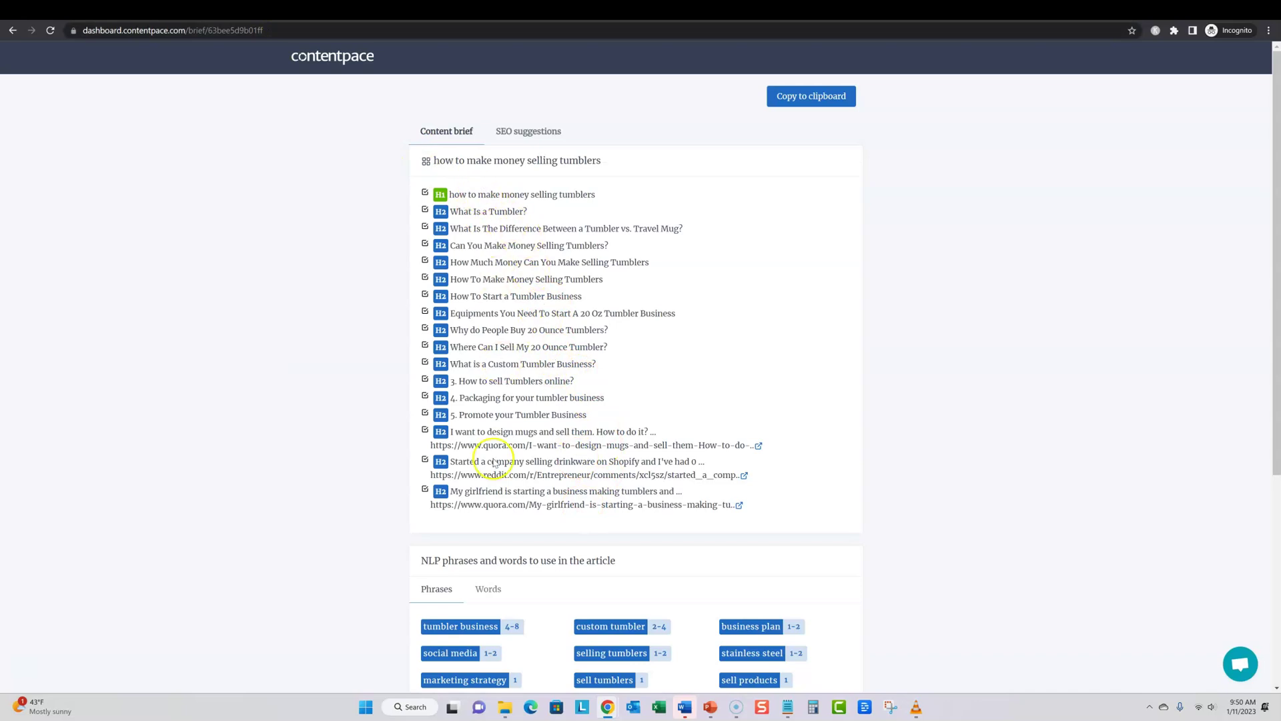
{"action": "scroll", "coordinate": [521, 467], "scroll_direction": "down", "scroll_amount": 5}
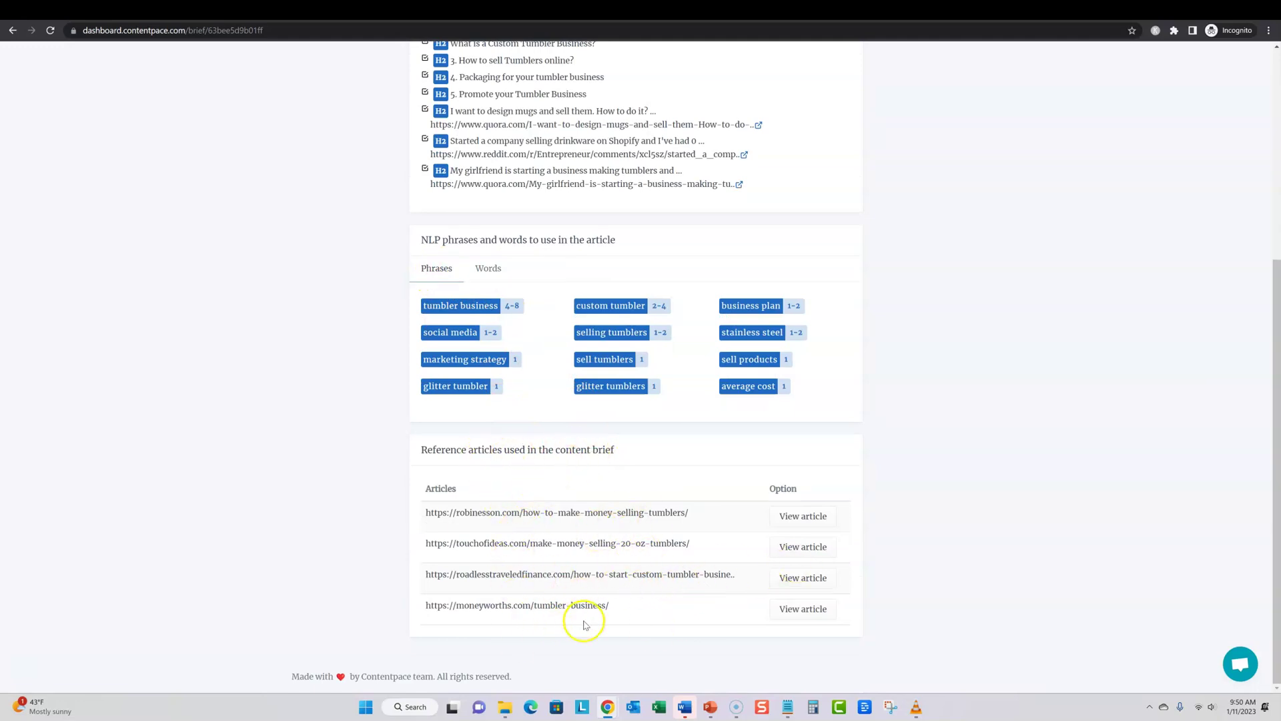
{"action": "scroll", "coordinate": [570, 530], "scroll_direction": "up", "scroll_amount": 5}
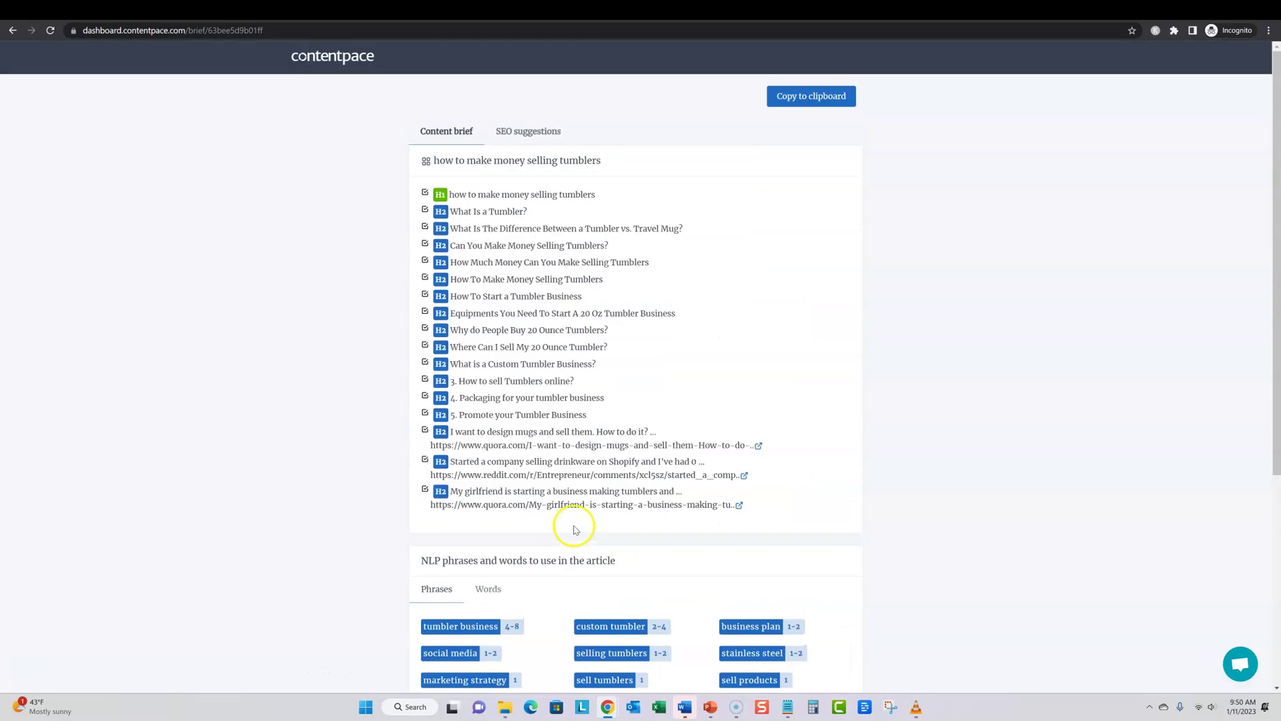
Step: Examine the shared brief's SEO suggestions, including the recommended word count, and return to the report with the share dialog closed
{"action": "left_click", "coordinate": [530, 131]}
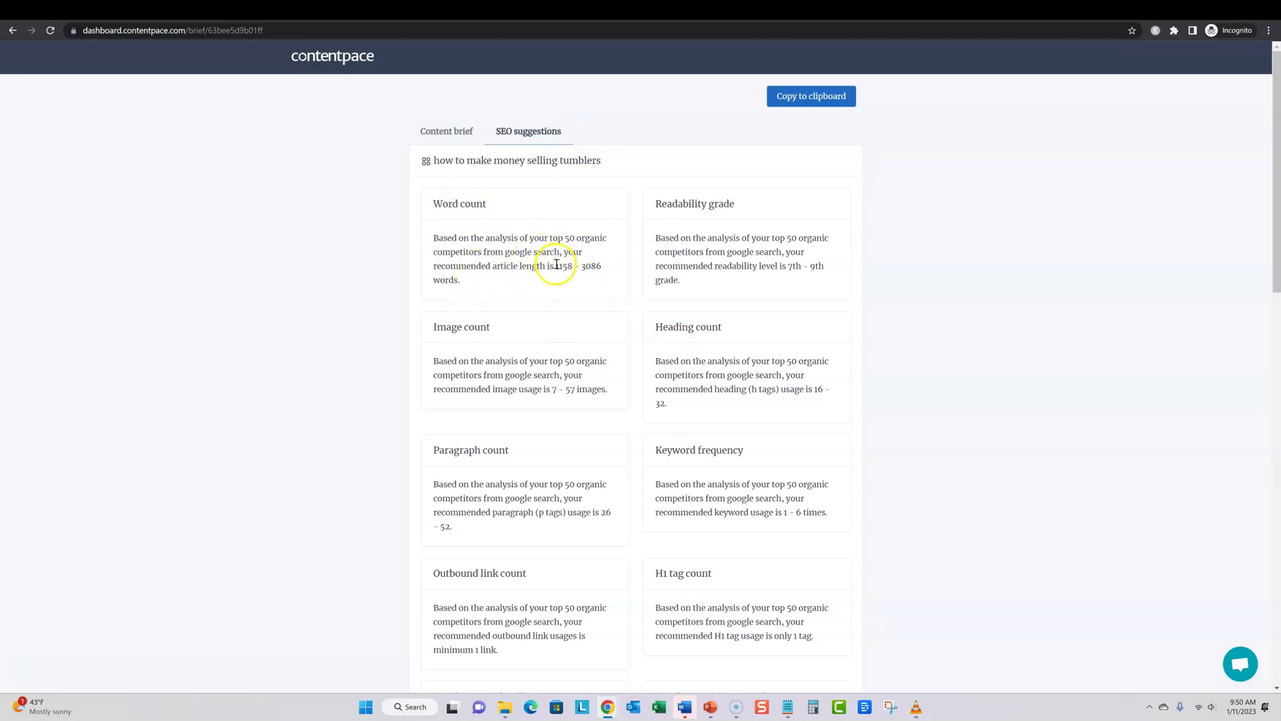
{"action": "left_click_drag", "start_coordinate": [610, 267], "coordinate": [615, 290]}
{"action": "left_click", "coordinate": [576, 237]}
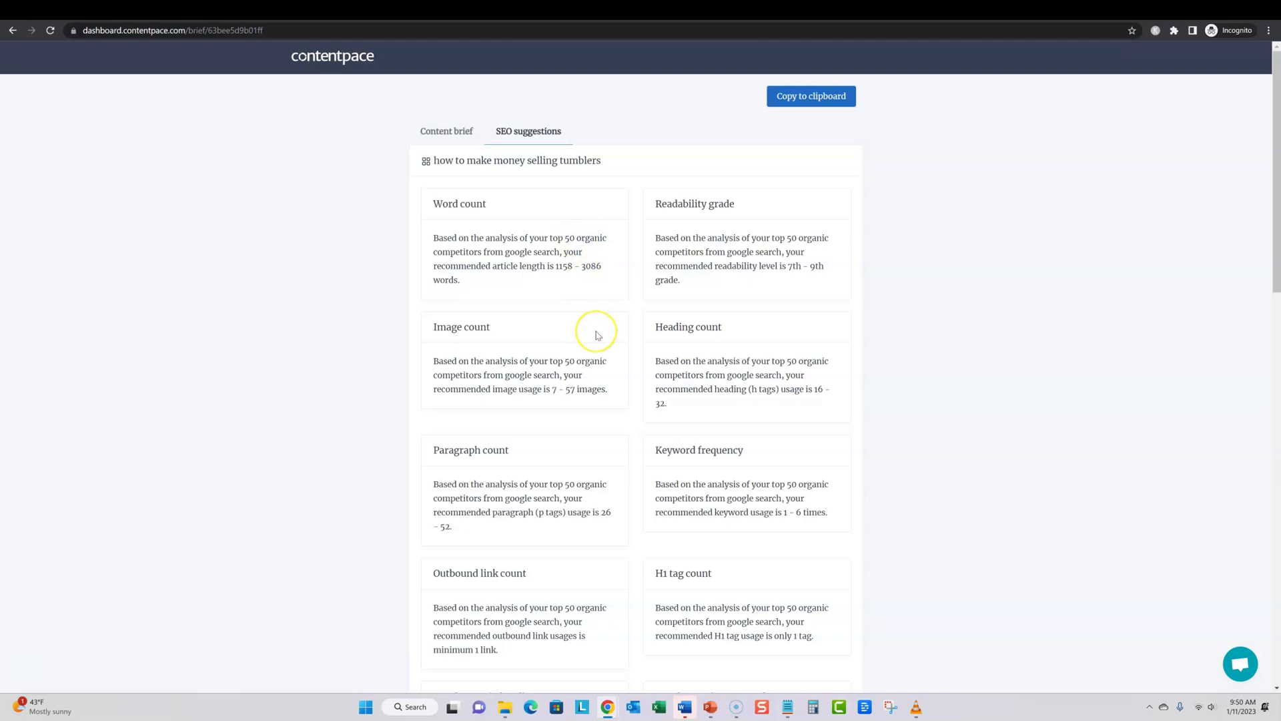
{"action": "left_click_drag", "start_coordinate": [555, 266], "coordinate": [602, 266]}
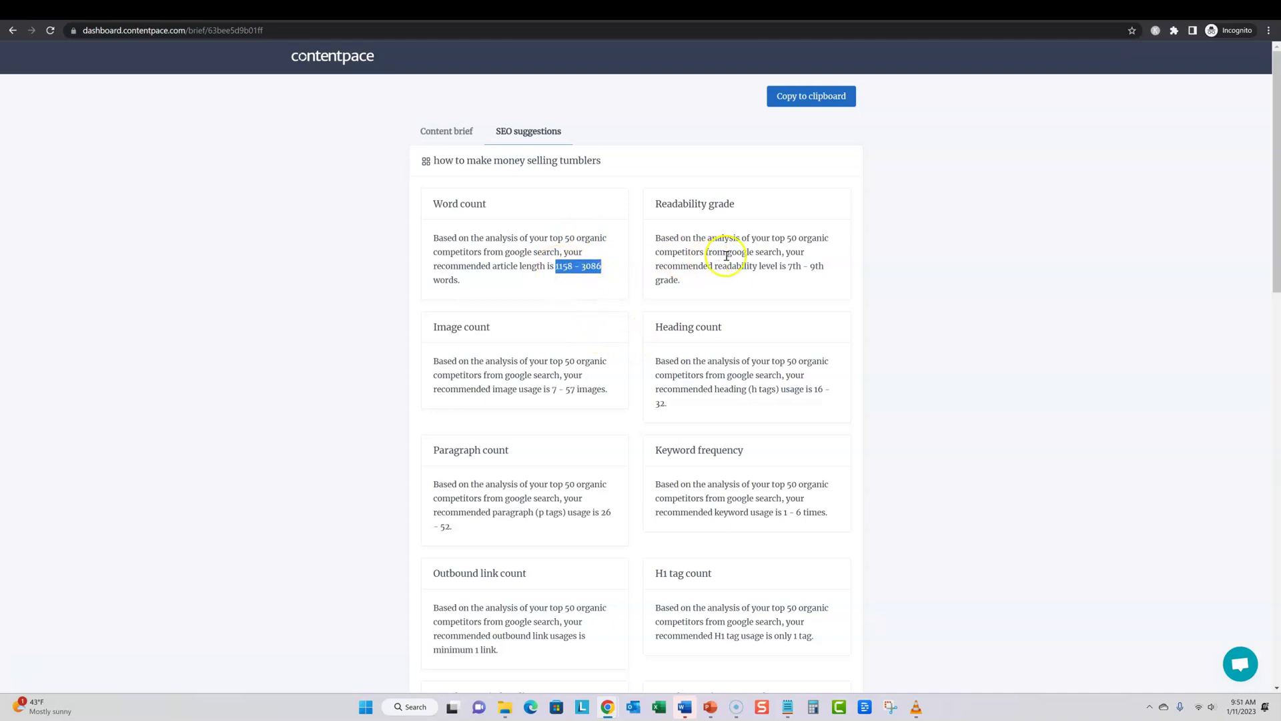
{"action": "left_click", "coordinate": [778, 371]}
{"action": "scroll", "coordinate": [567, 509], "scroll_direction": "down", "scroll_amount": 7}
{"action": "scroll", "coordinate": [587, 500], "scroll_direction": "up", "scroll_amount": 1}
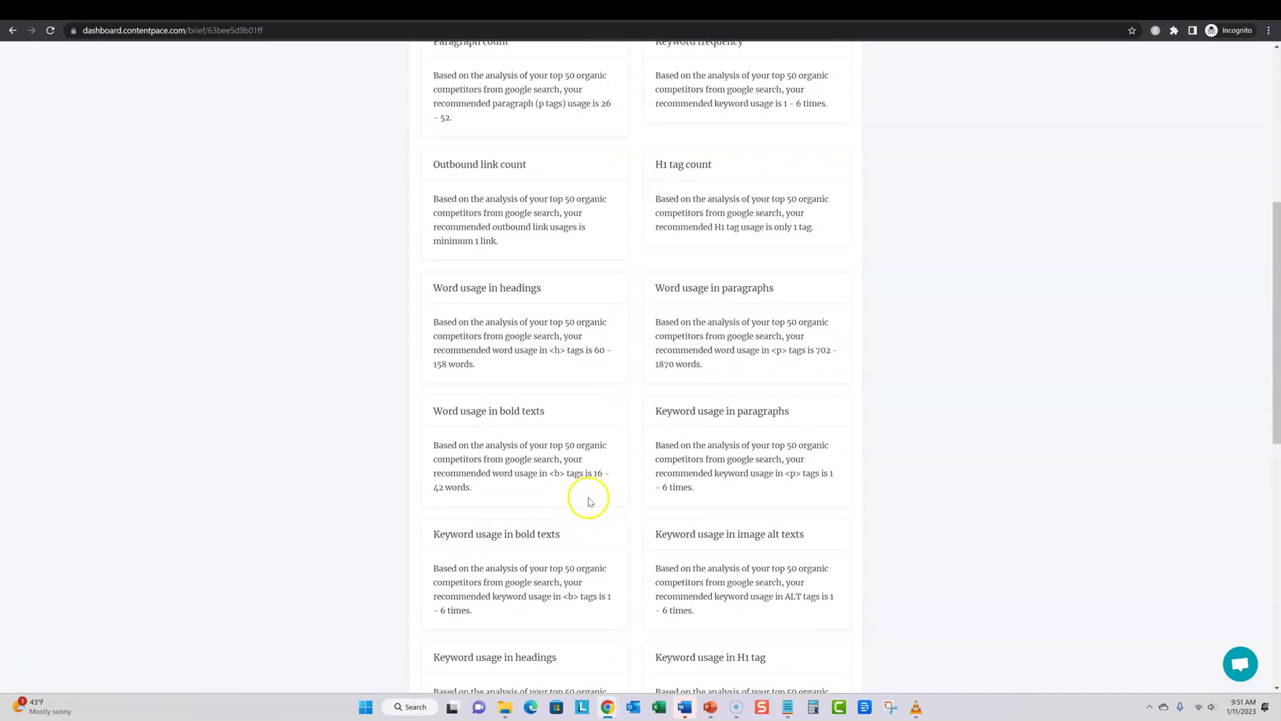
{"action": "scroll", "coordinate": [650, 459], "scroll_direction": "up", "scroll_amount": 6}
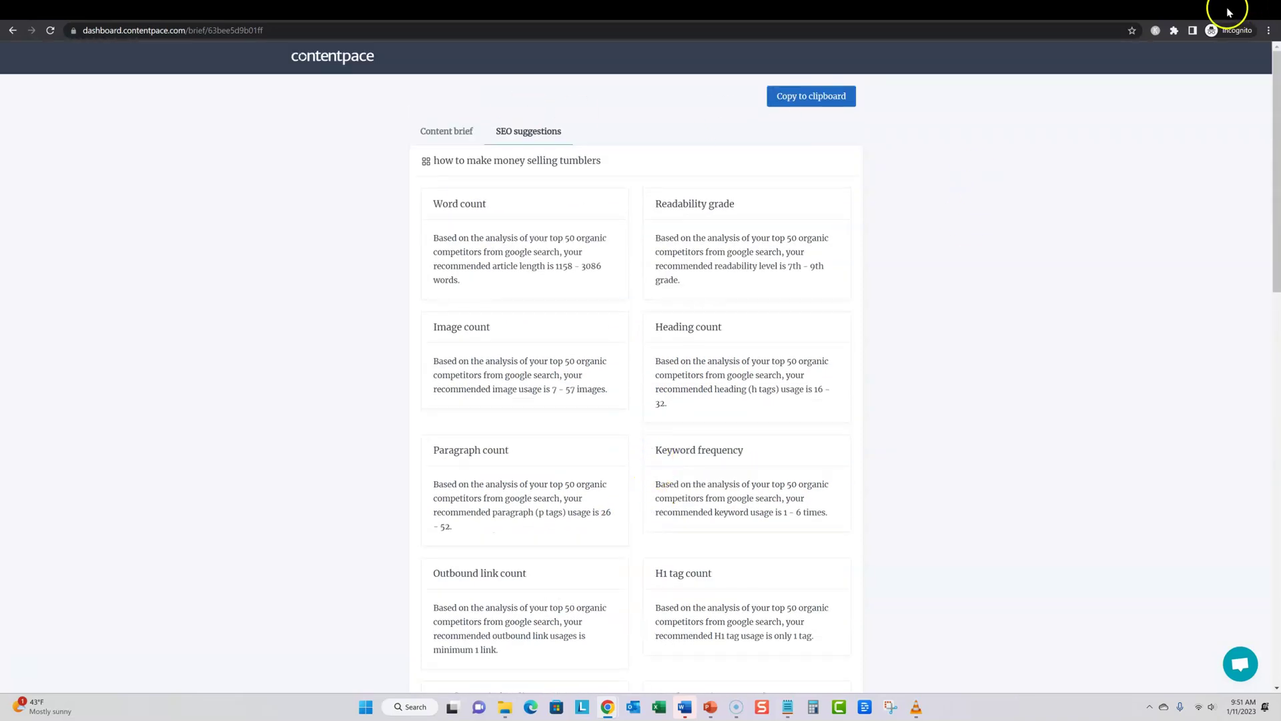
{"action": "left_click", "coordinate": [1232, 9]}
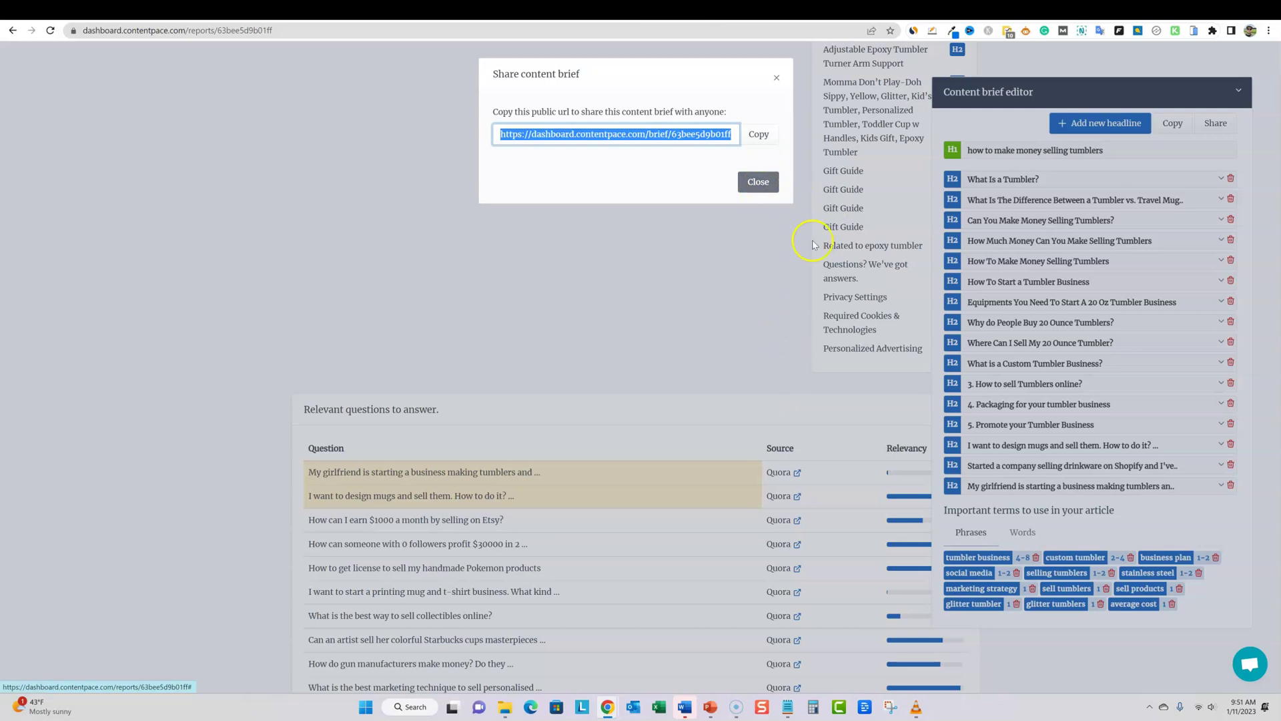
{"action": "left_click", "coordinate": [758, 182]}
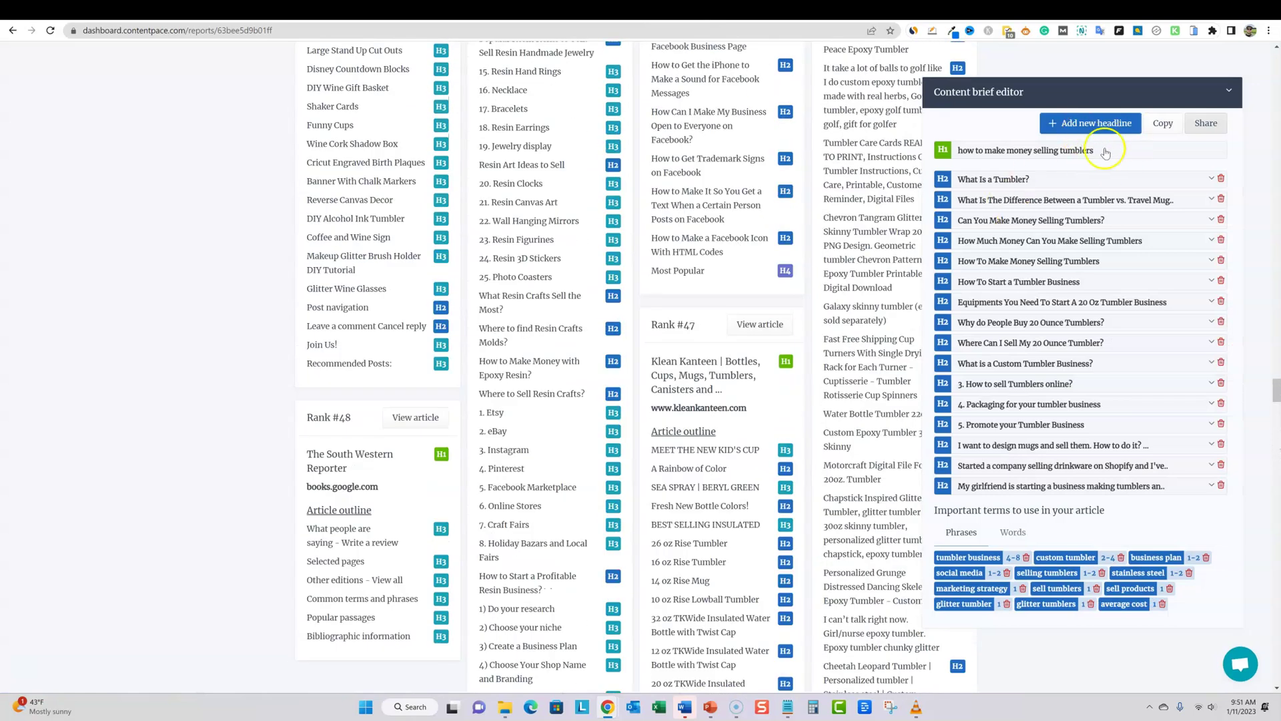
Step: Copy the content brief, paste it into a new blank Word document and return to the report
{"action": "left_click", "coordinate": [1155, 132]}
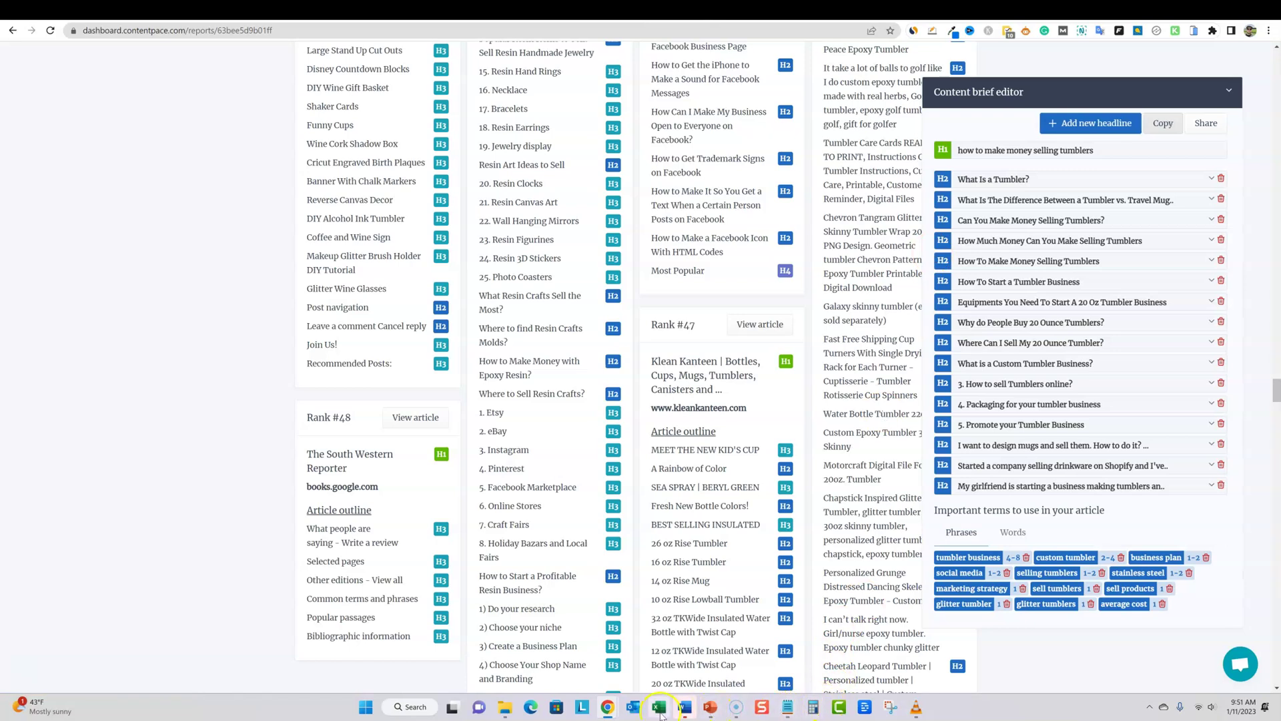
{"action": "right_click", "coordinate": [685, 706]}
{"action": "left_click", "coordinate": [688, 658]}
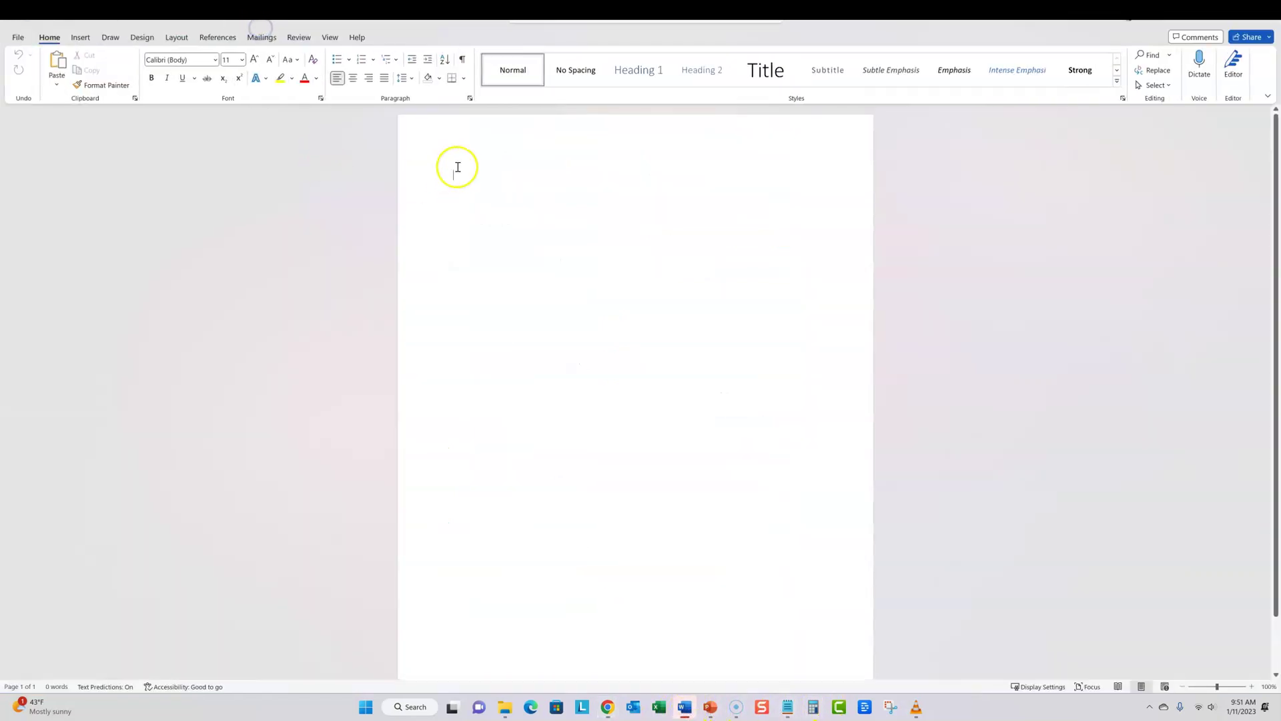
{"action": "key", "text": "ctrl+v"}
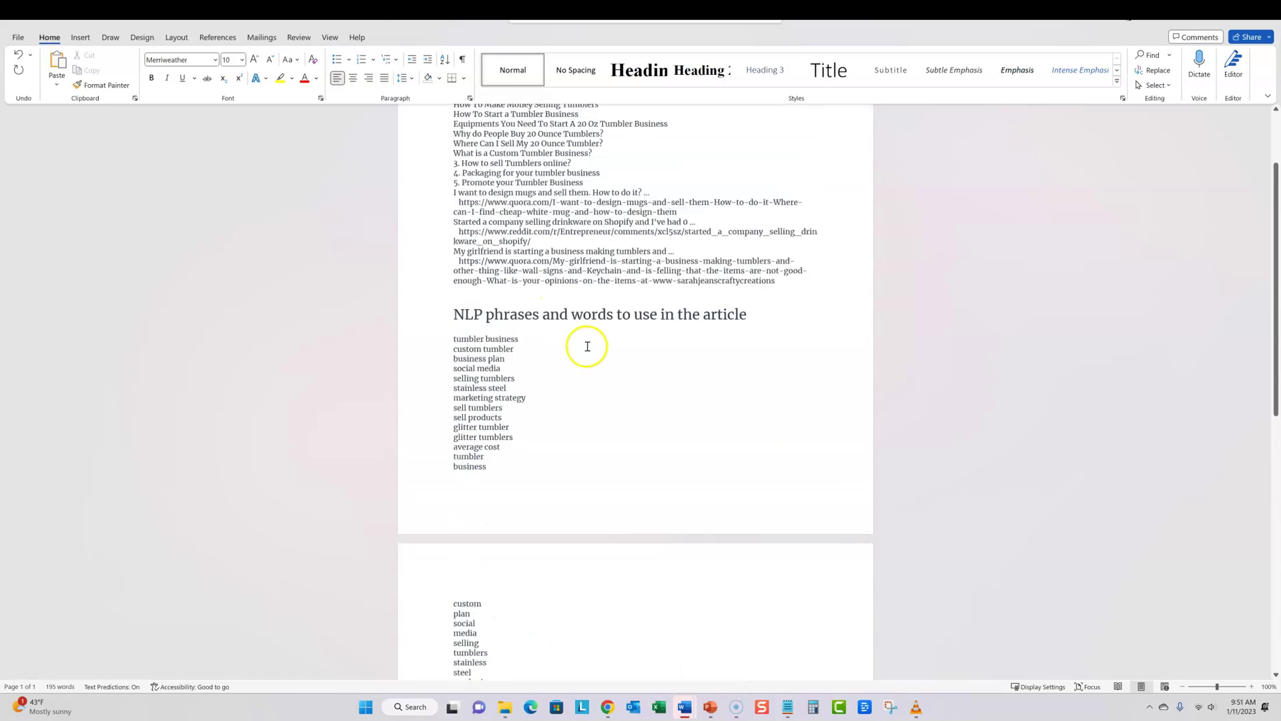
{"action": "scroll", "coordinate": [587, 346], "scroll_direction": "up", "scroll_amount": 5}
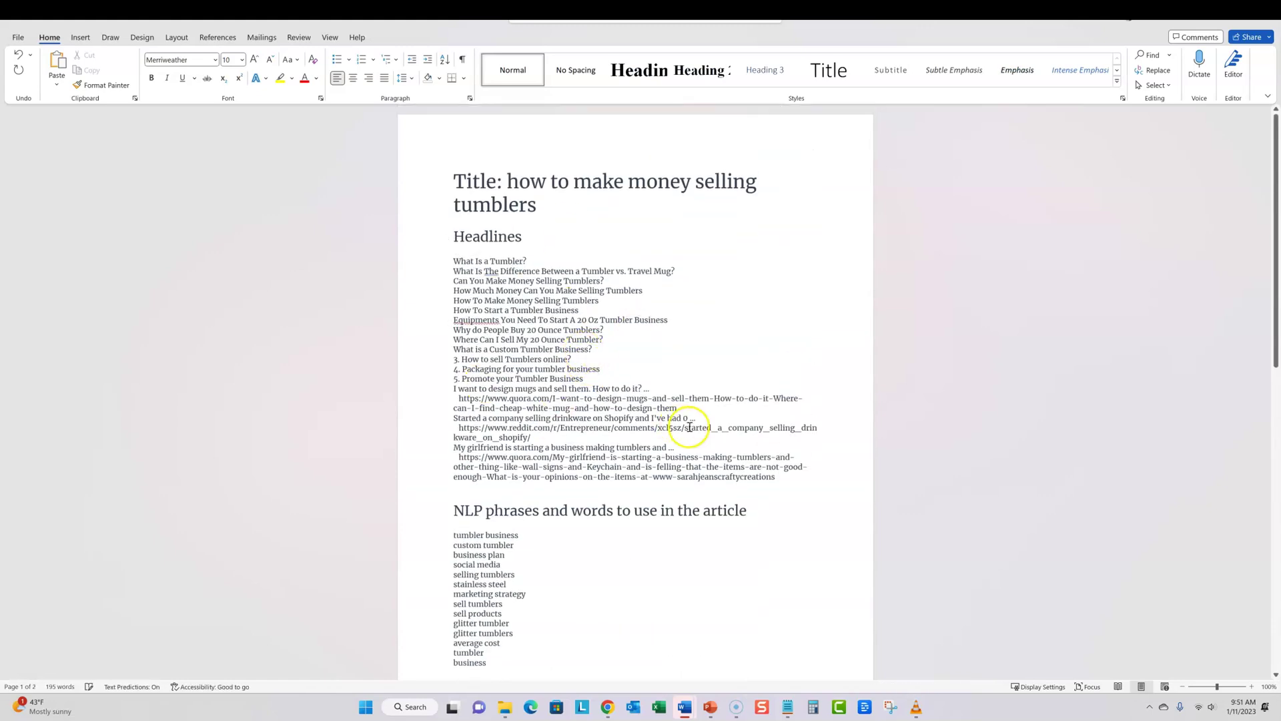
{"action": "left_click", "coordinate": [1201, 11]}
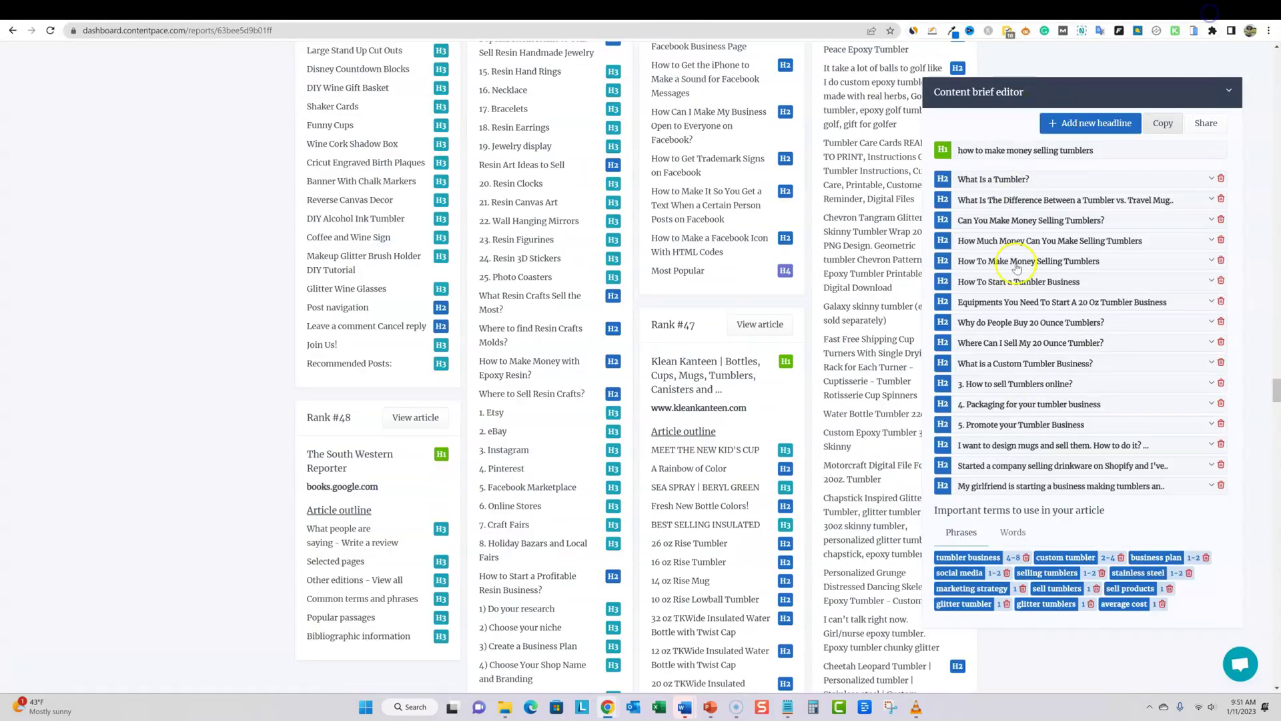
Step: Switch to Copy.ai, start a new Blog Post Wizard to view its detail fields, and return to the Contentpace report
{"action": "left_click", "coordinate": [1098, 10]}
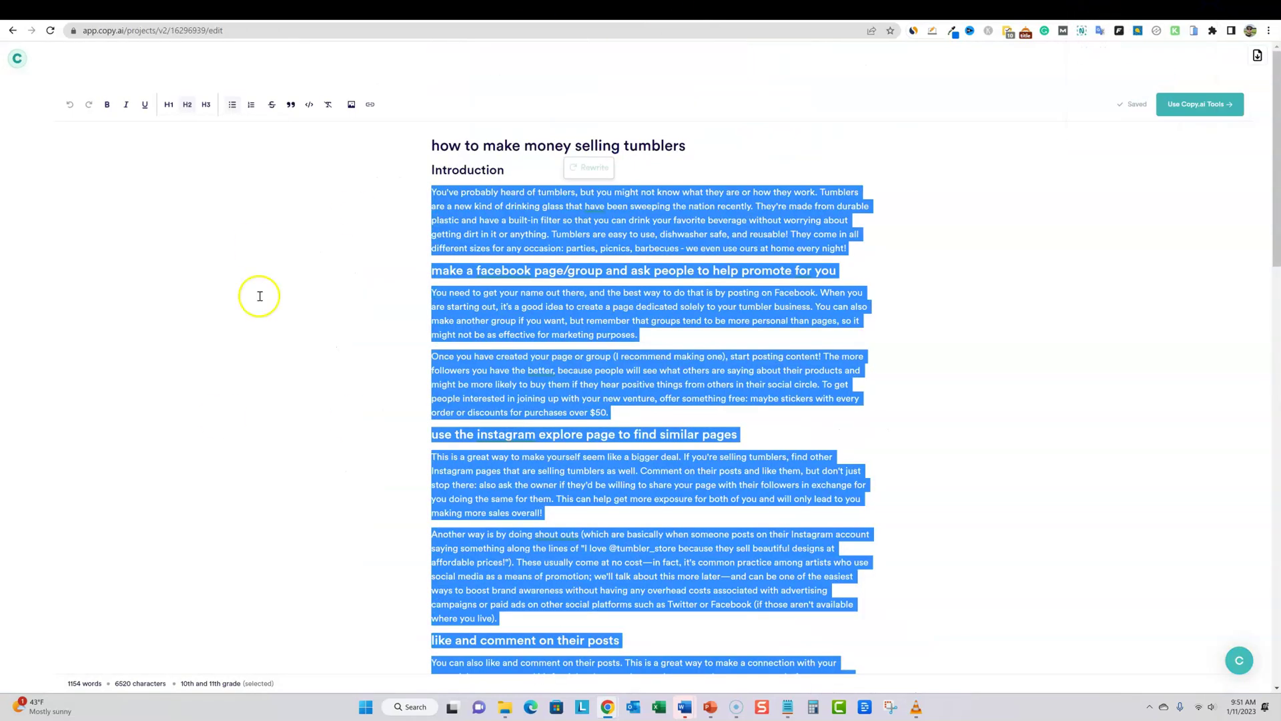
{"action": "left_click", "coordinate": [943, 215]}
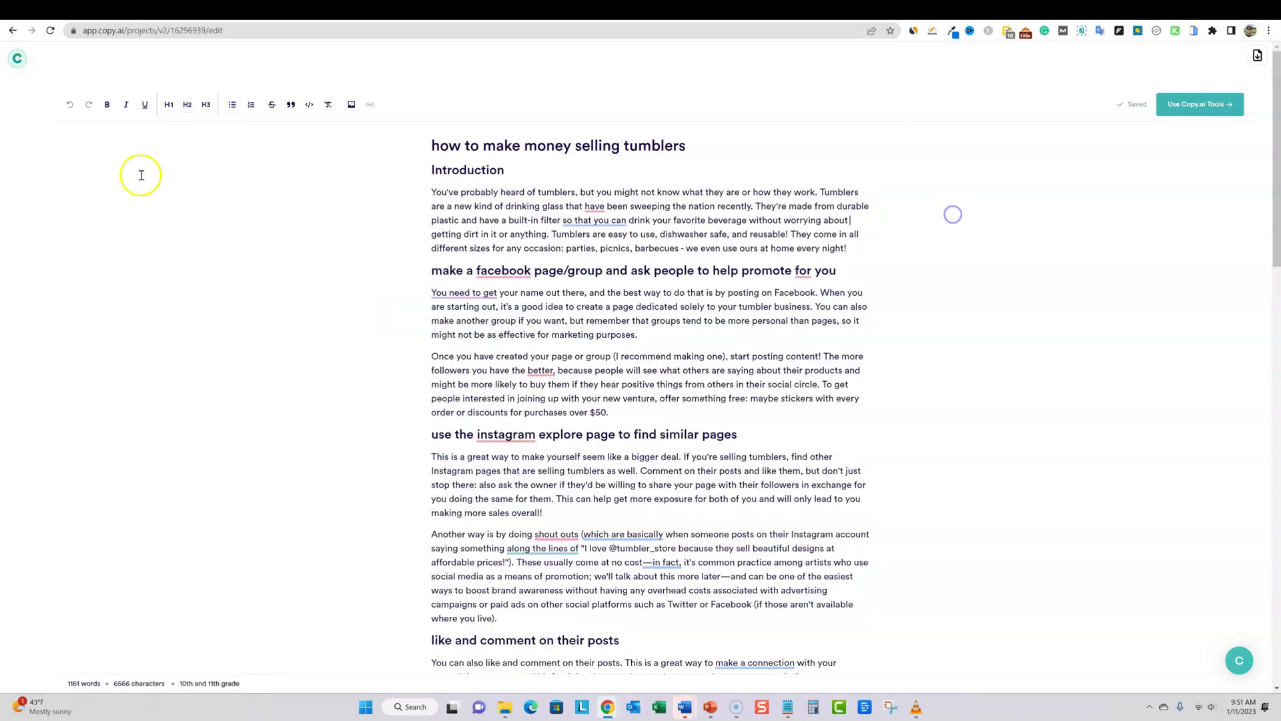
{"action": "left_click", "coordinate": [26, 53]}
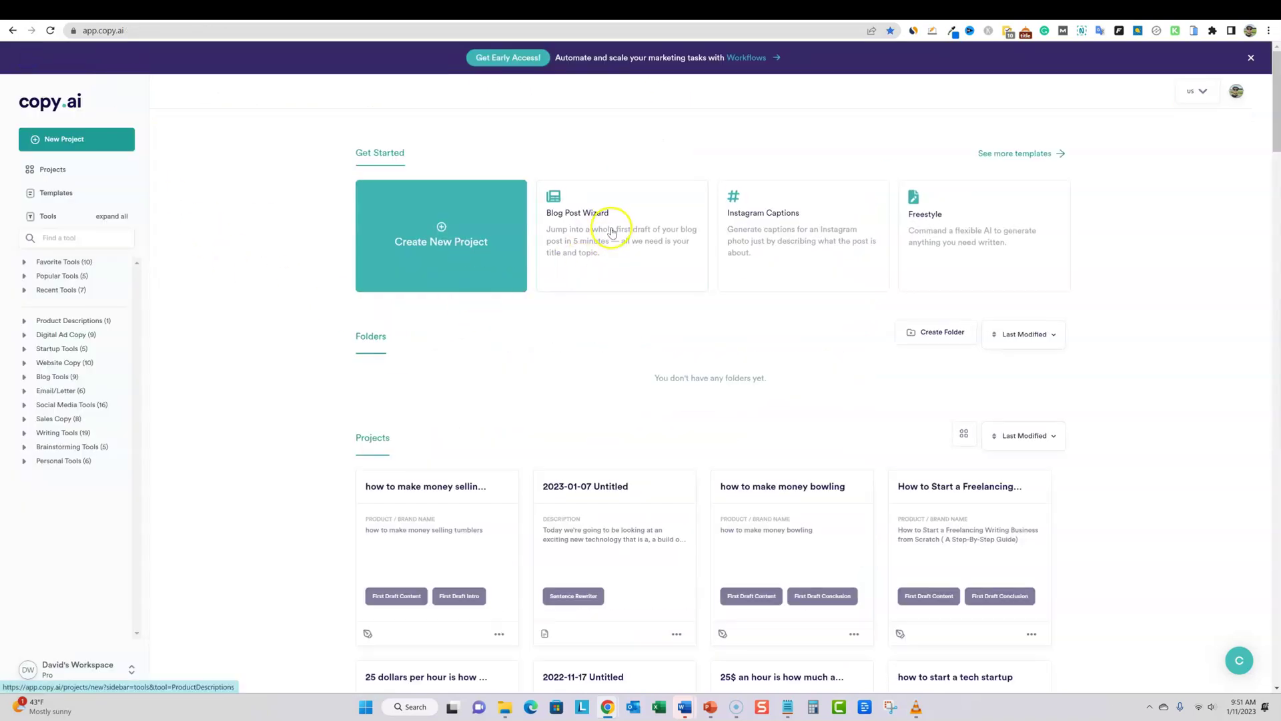
{"action": "left_click", "coordinate": [619, 242]}
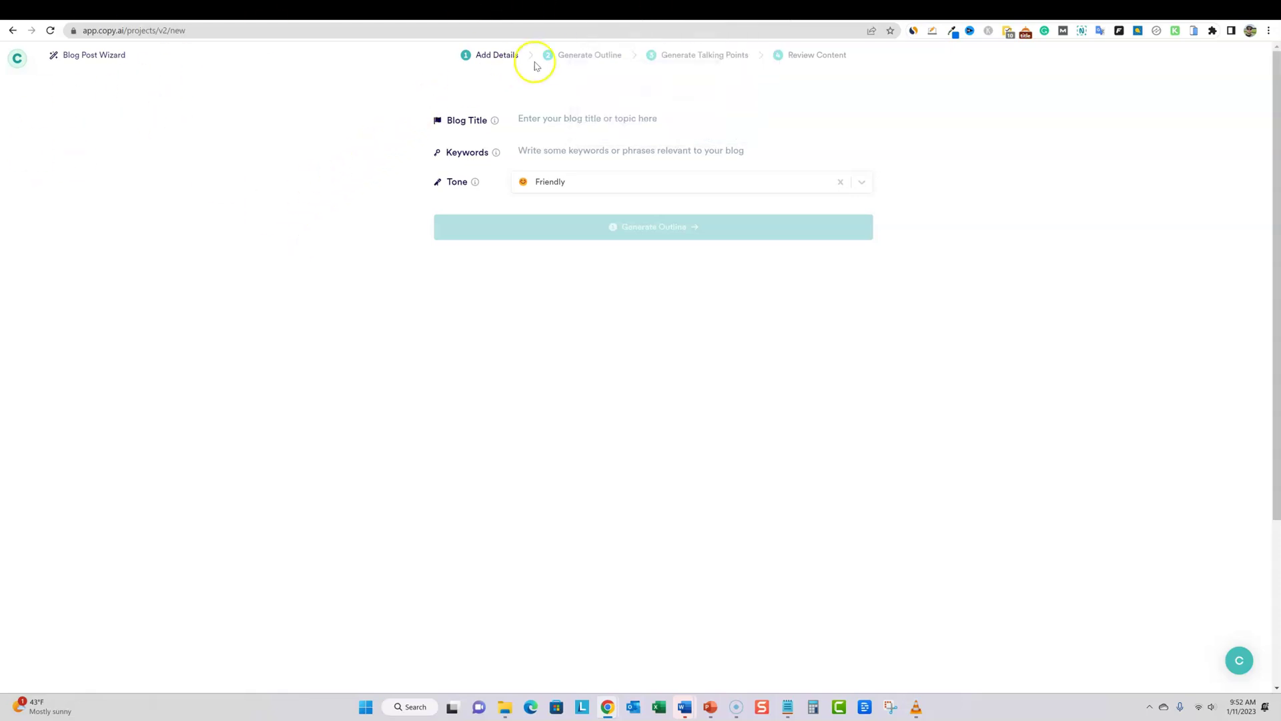
{"action": "left_click", "coordinate": [669, 8]}
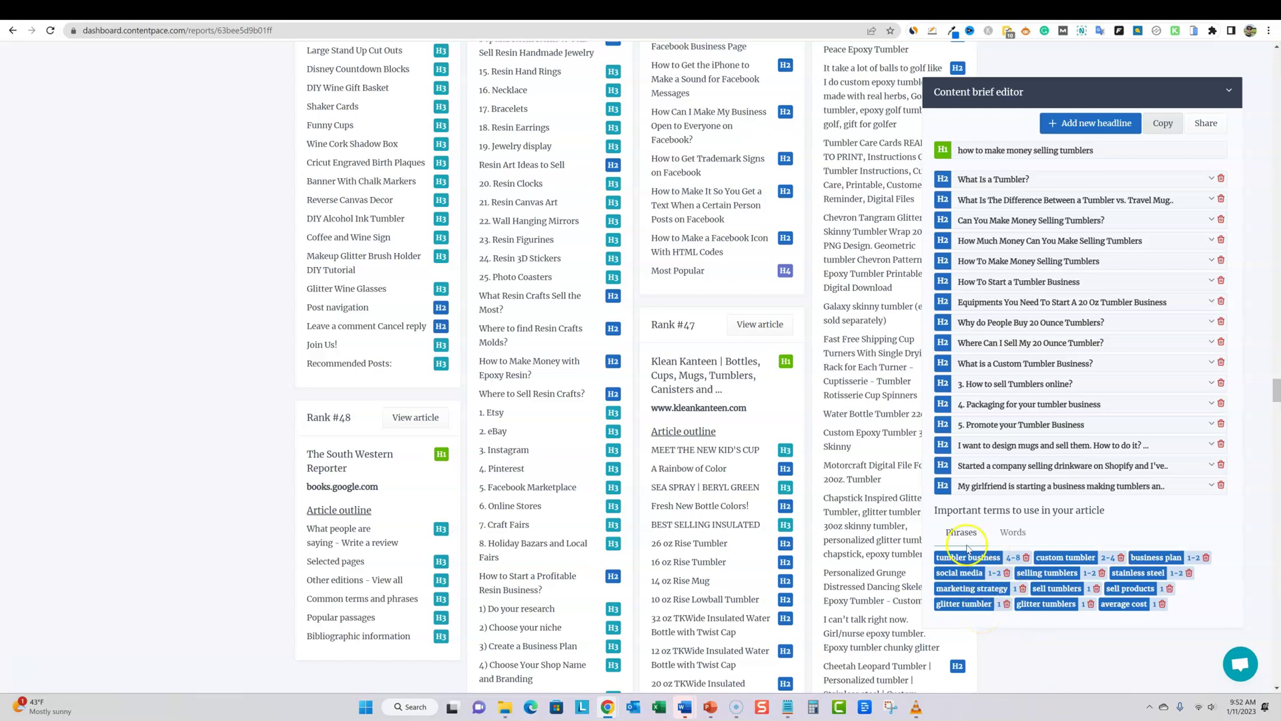
Step: Collapse the content brief editor, return to the start of the topic report, and open the list of saved content briefs
{"action": "scroll", "coordinate": [1041, 544], "scroll_direction": "up", "scroll_amount": 20}
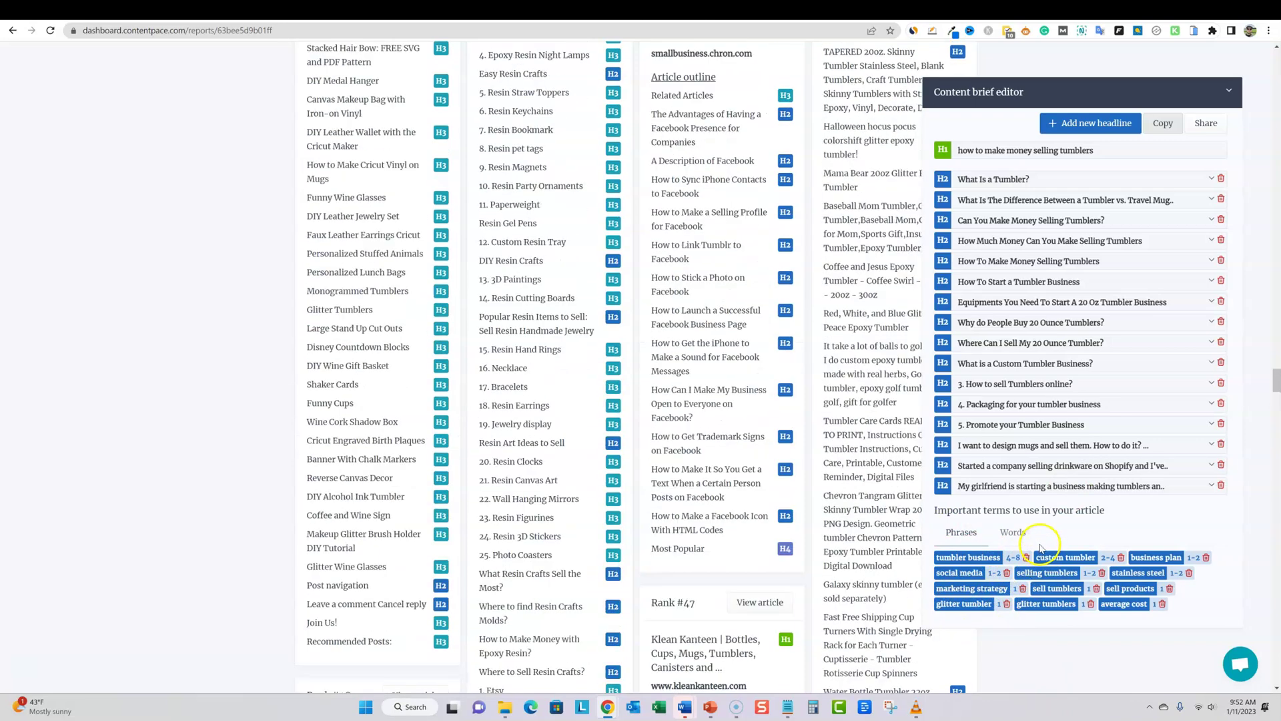
{"action": "scroll", "coordinate": [989, 414], "scroll_direction": "up", "scroll_amount": 5}
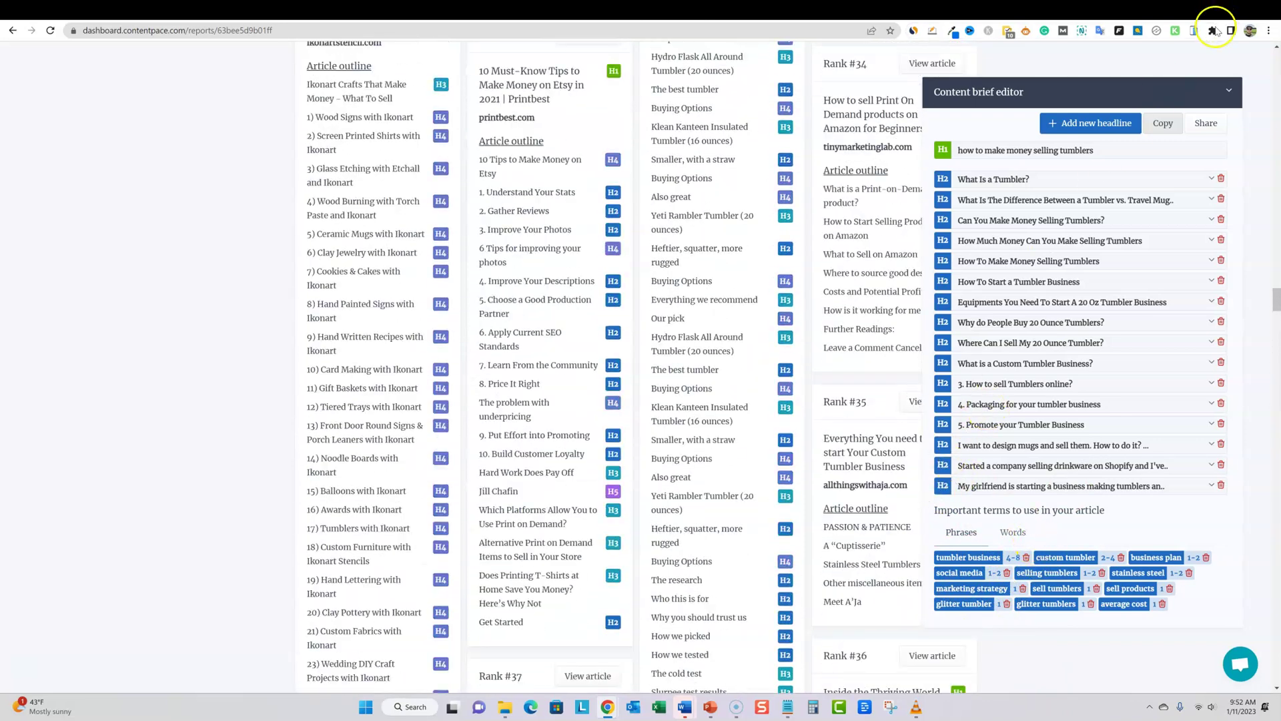
{"action": "left_click", "coordinate": [1229, 90]}
{"action": "scroll", "coordinate": [785, 275], "scroll_direction": "up", "scroll_amount": 6}
{"action": "scroll", "coordinate": [784, 275], "scroll_direction": "up", "scroll_amount": 20}
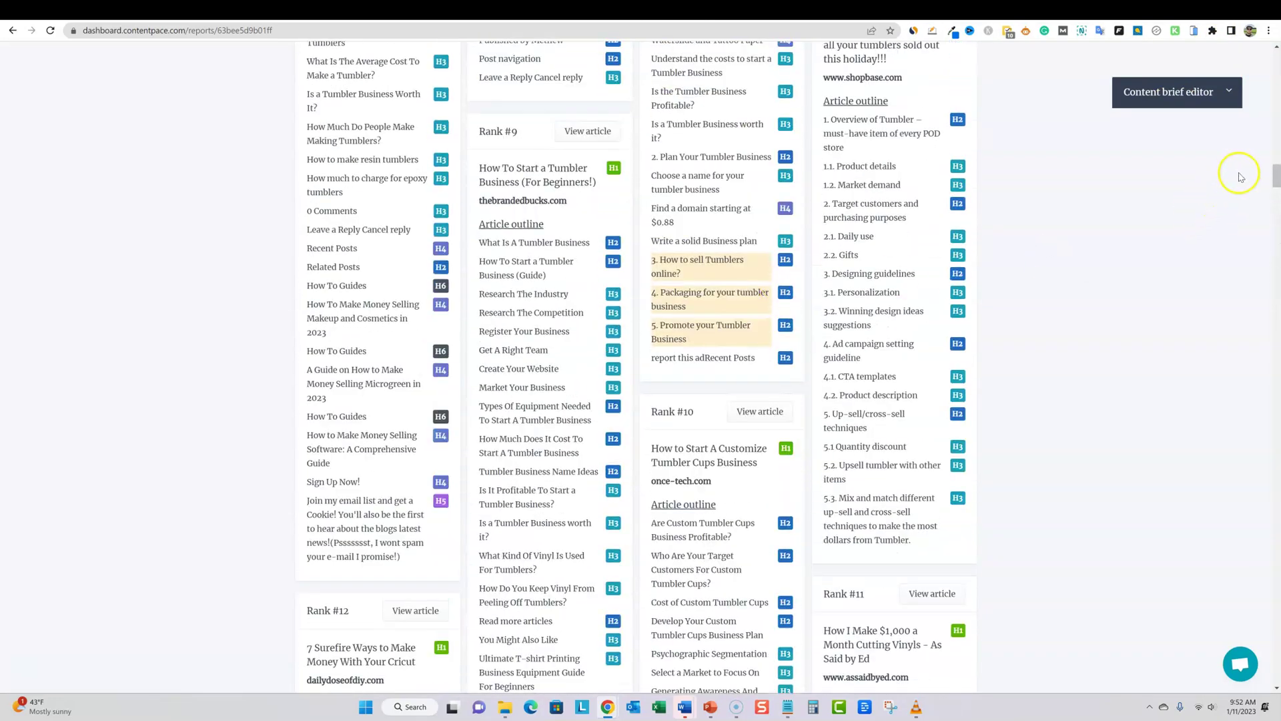
{"action": "left_click_drag", "start_coordinate": [1276, 177], "coordinate": [1266, 34]}
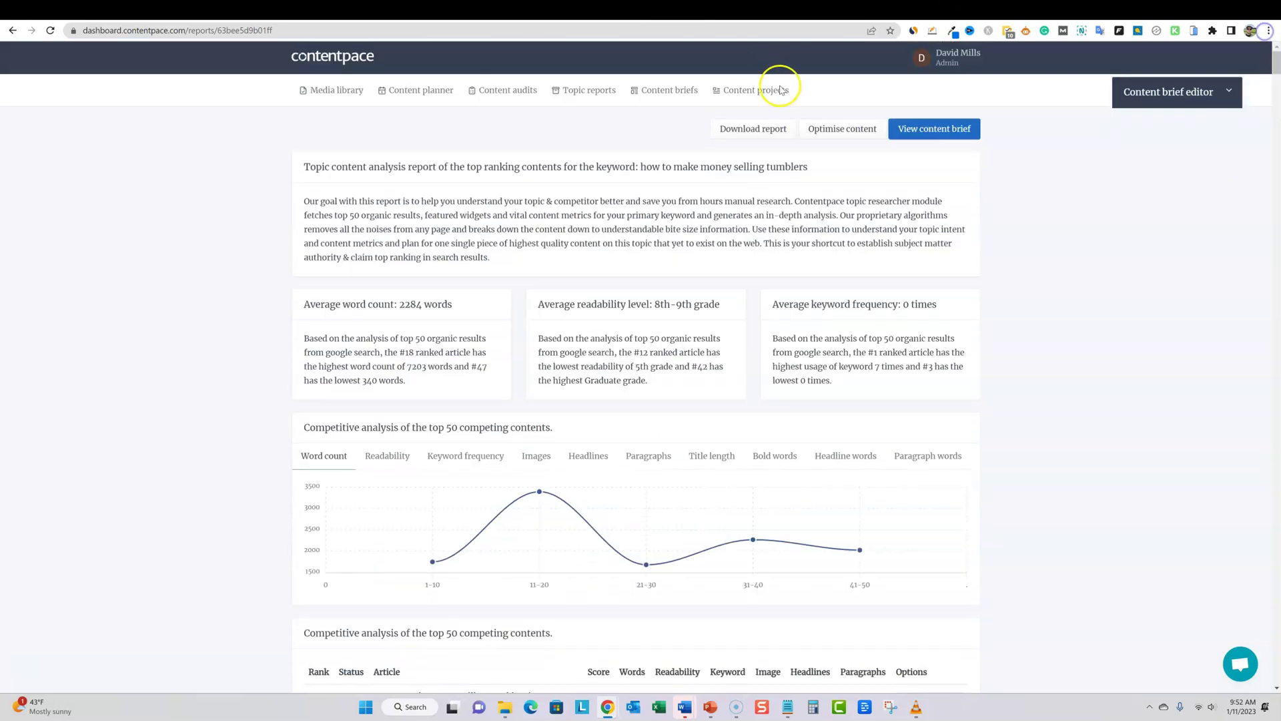
{"action": "left_click_drag", "start_coordinate": [723, 316], "coordinate": [711, 270]}
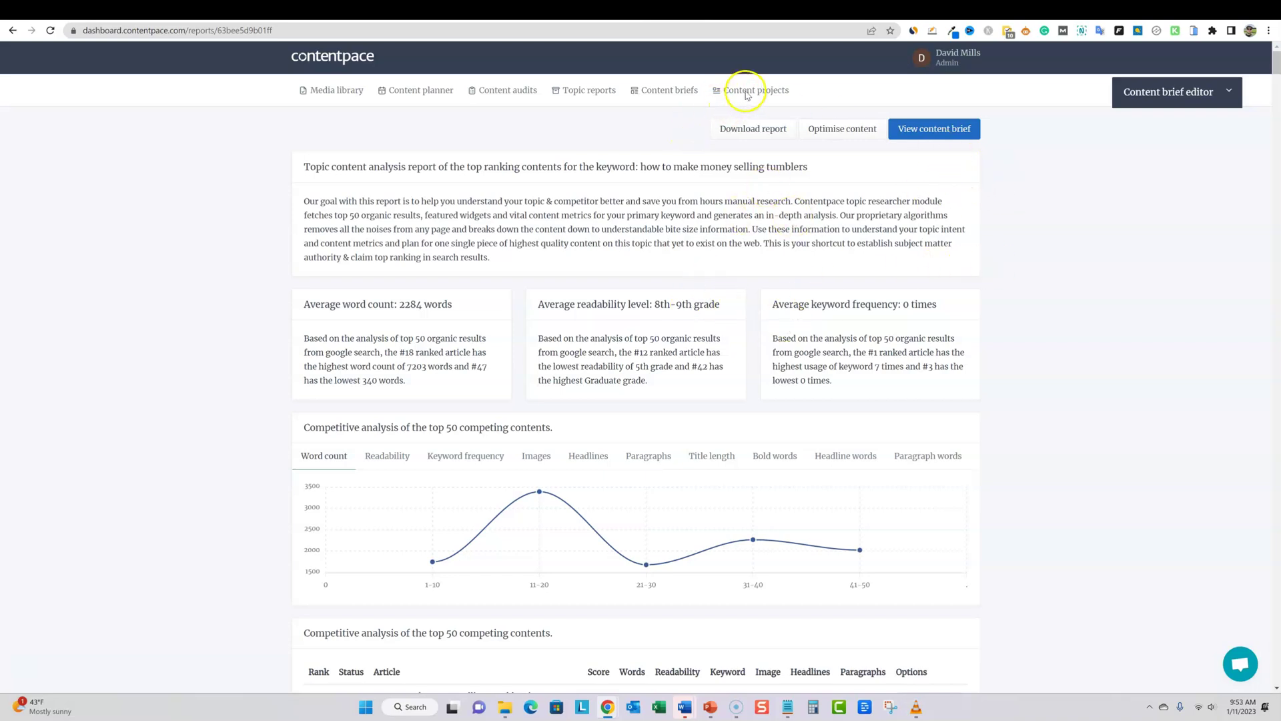
{"action": "left_click", "coordinate": [685, 96]}
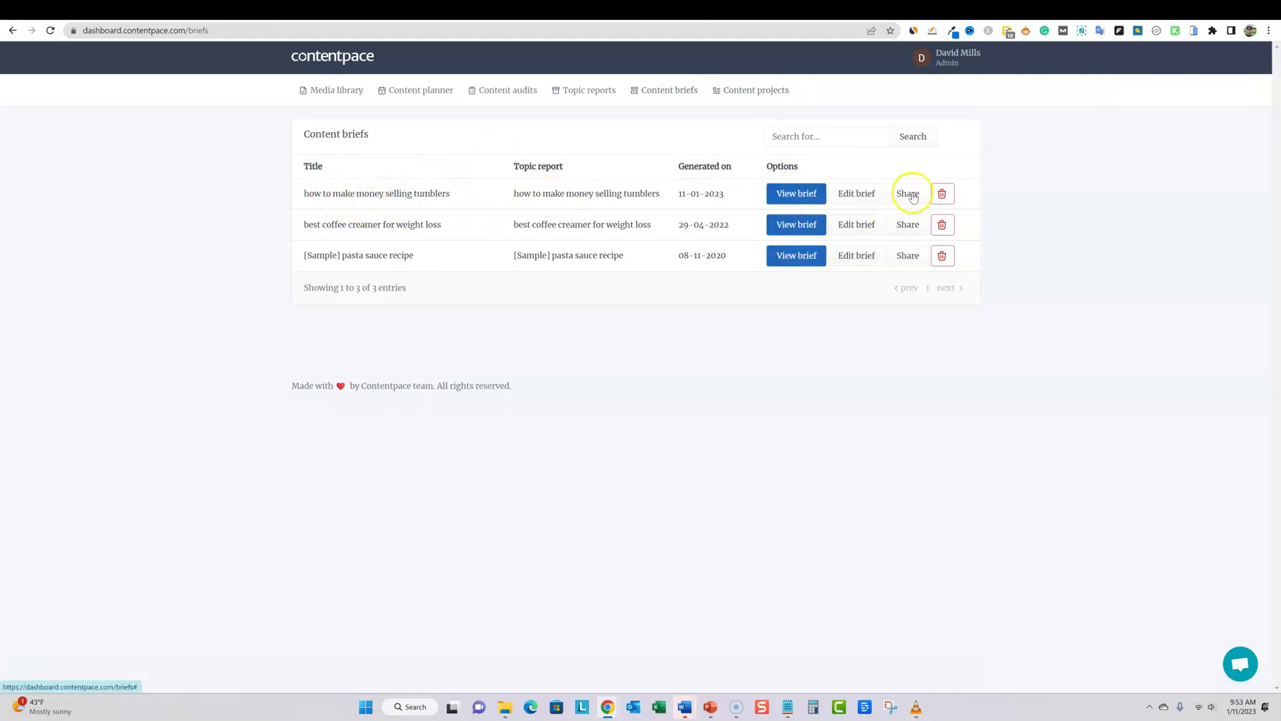
Step: Switch to the AppSumo Contentpace page and review the lifetime deal's introduction, TL;DR and At-a-glance sections
{"action": "left_click", "coordinate": [562, 13]}
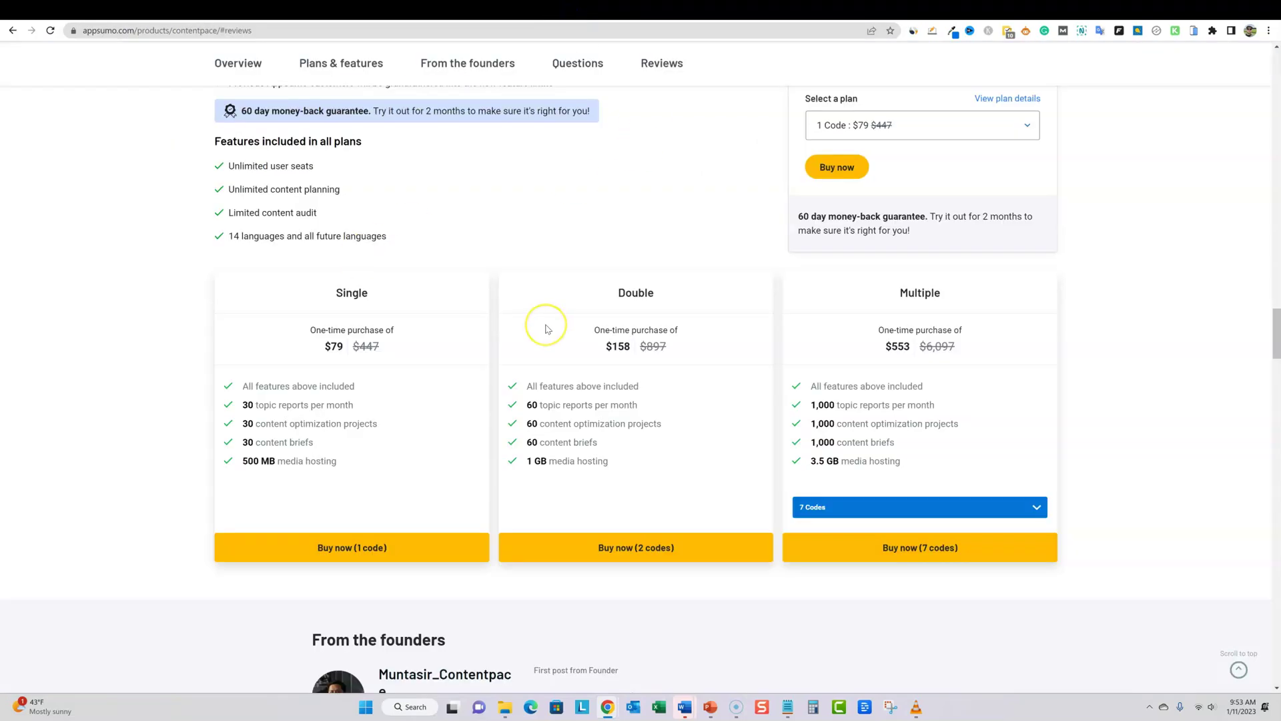
{"action": "scroll", "coordinate": [546, 328], "scroll_direction": "up", "scroll_amount": 10}
{"action": "scroll", "coordinate": [551, 328], "scroll_direction": "up", "scroll_amount": 10}
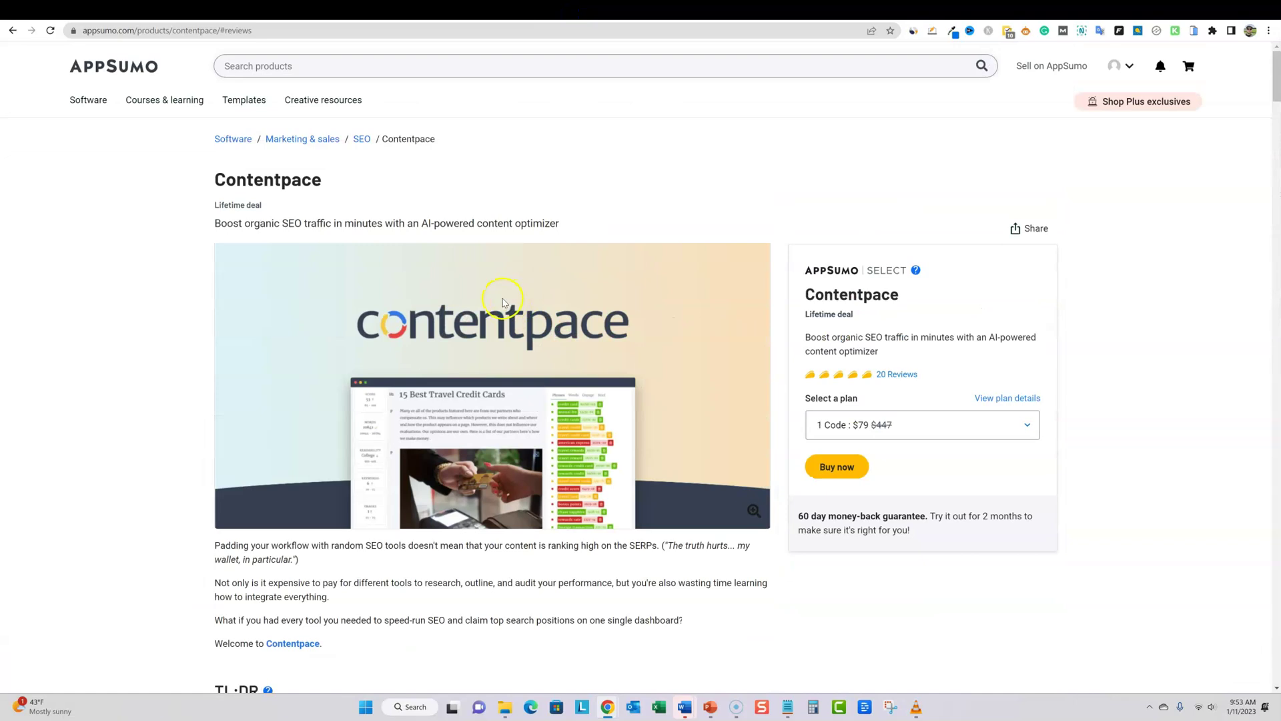
{"action": "left_click", "coordinate": [685, 598]}
{"action": "scroll", "coordinate": [638, 577], "scroll_direction": "down", "scroll_amount": 5}
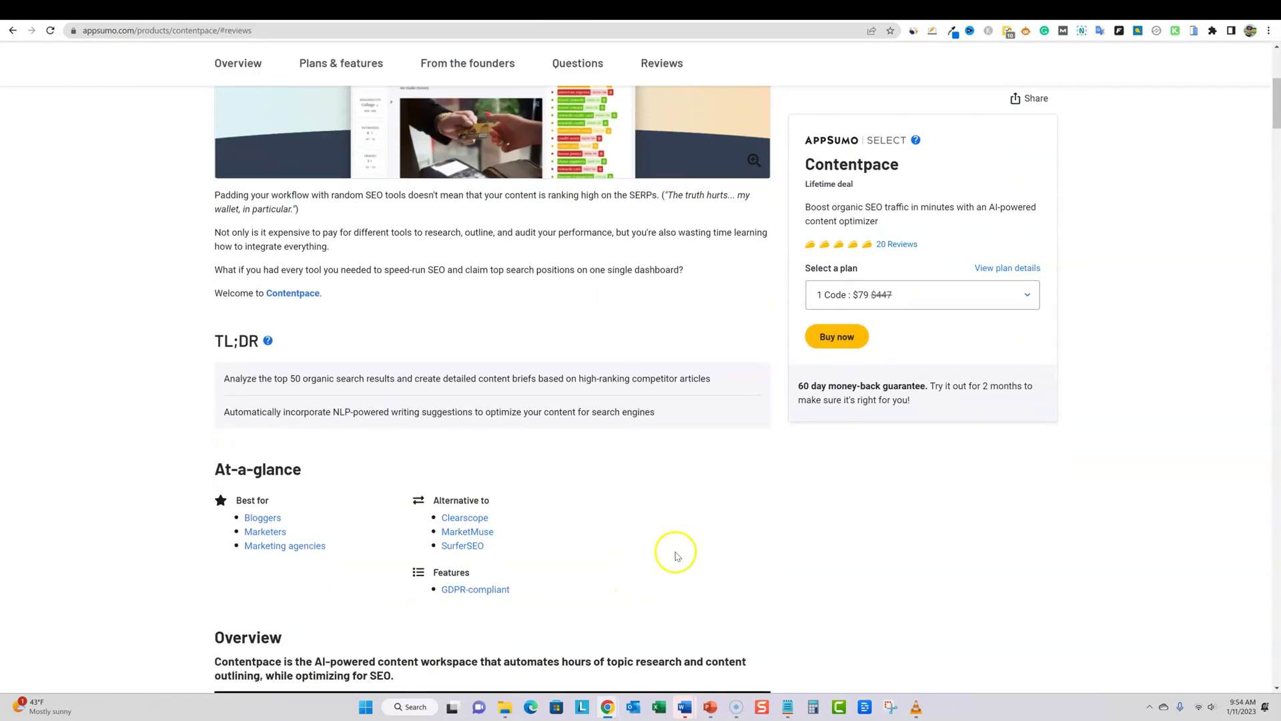
{"action": "scroll", "coordinate": [676, 555], "scroll_direction": "up", "scroll_amount": 5}
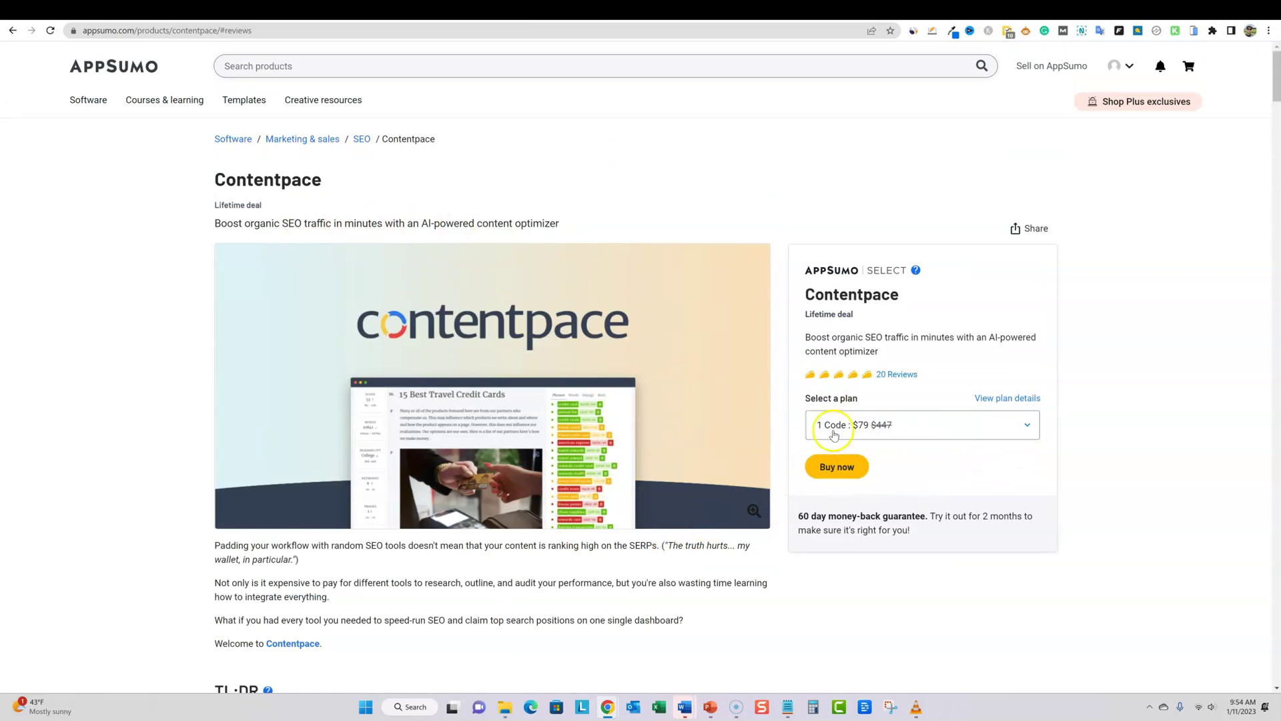
Step: Select the 7 Codes plan at $553 for the Contentpace lifetime deal
{"action": "left_click", "coordinate": [1025, 425]}
{"action": "scroll", "coordinate": [861, 604], "scroll_direction": "down", "scroll_amount": 1}
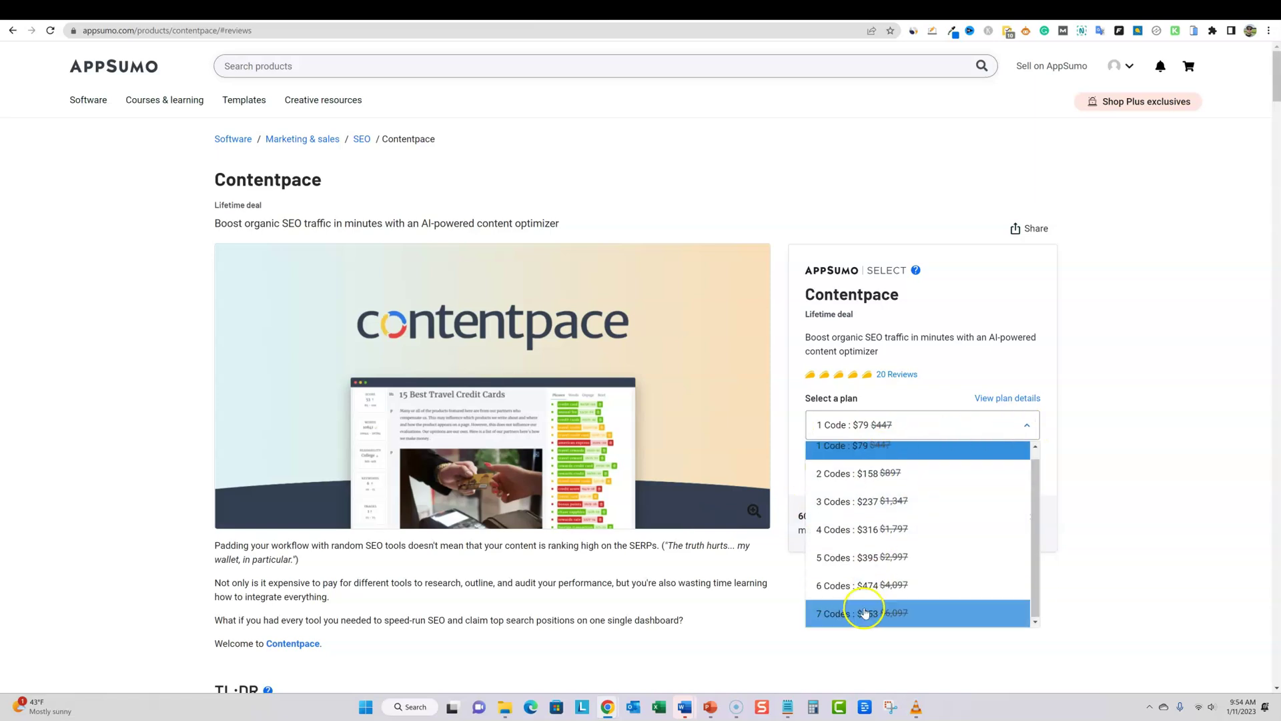
{"action": "left_click", "coordinate": [860, 610]}
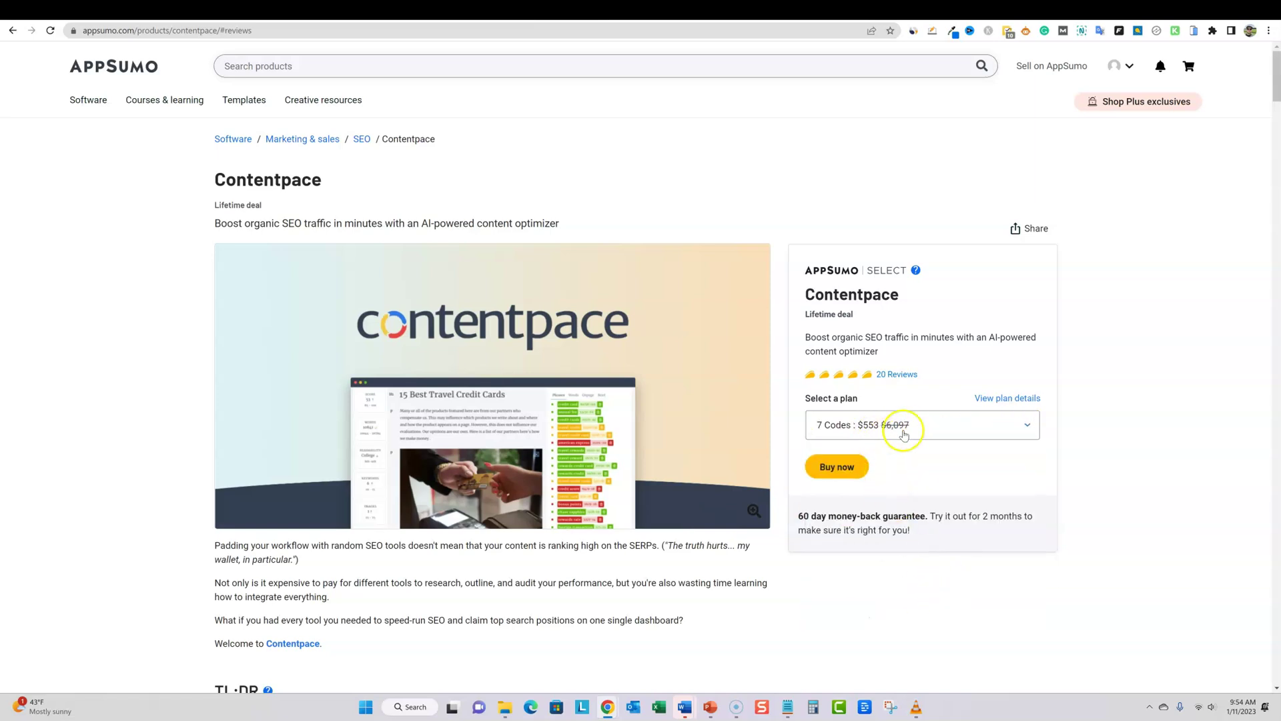